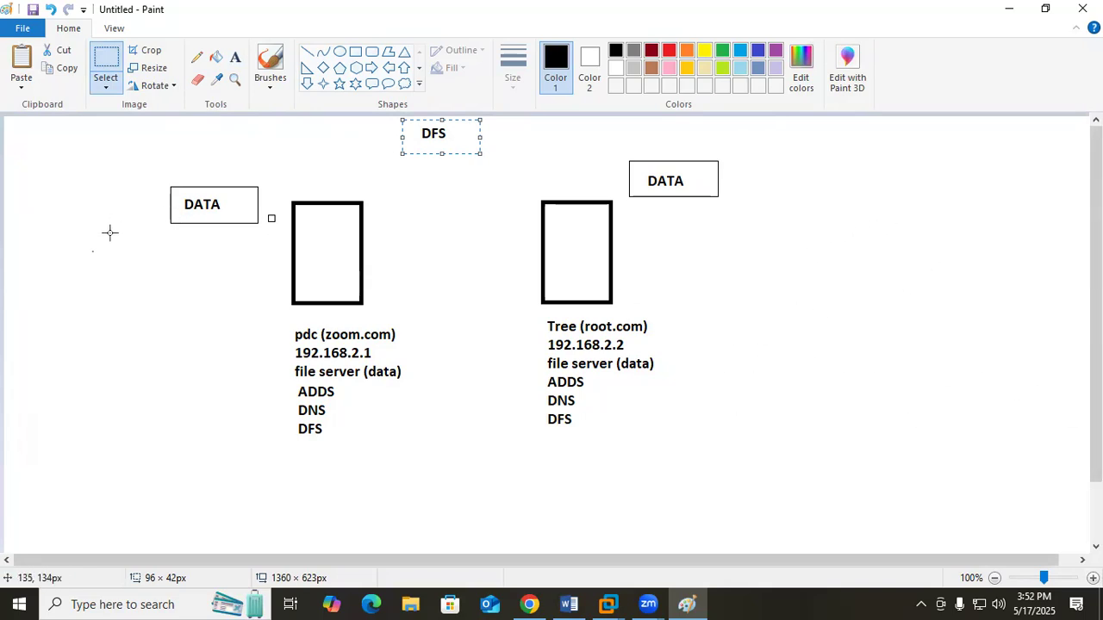
# Point out the "file server (data)" lines and the DATA boxes of both servers with selection frames
pyautogui.click(103, 258)
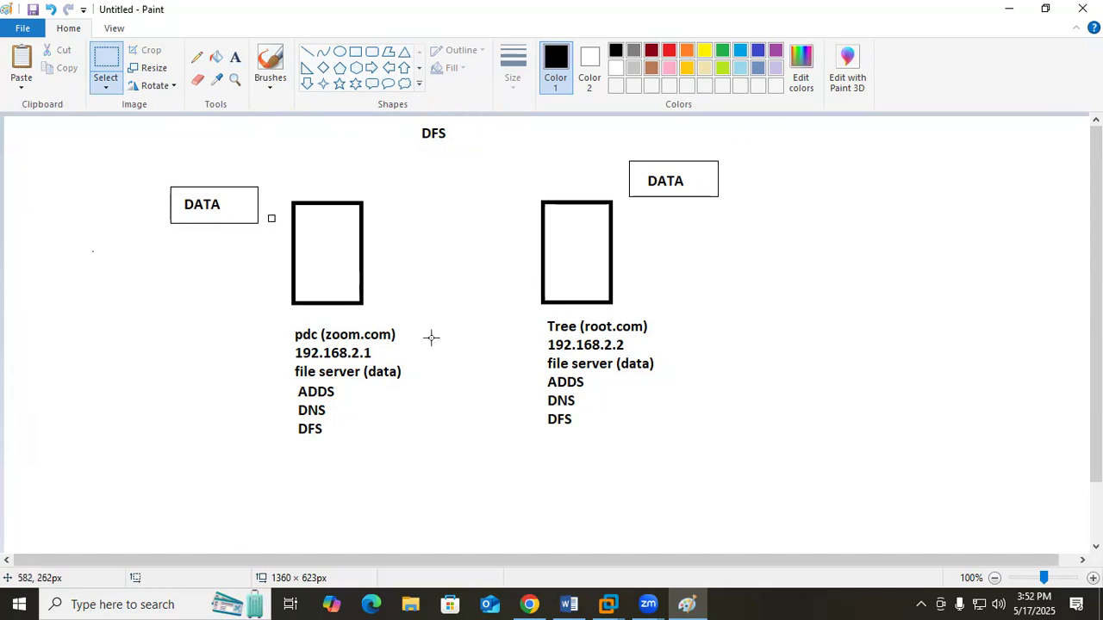
pyautogui.moveTo(280, 362); pyautogui.dragTo(412, 381)
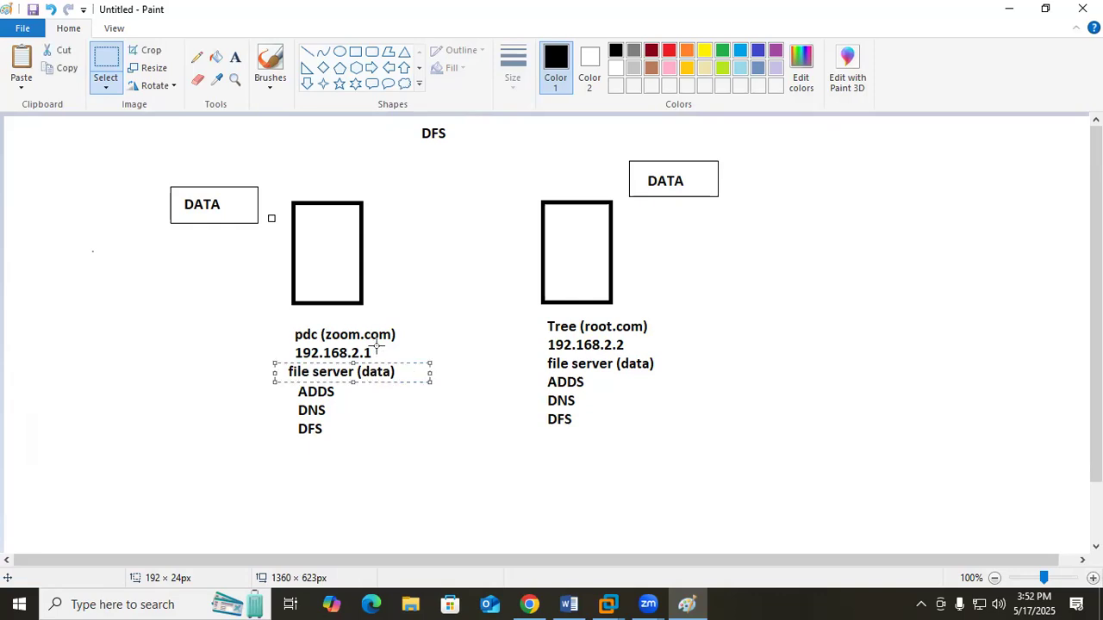
pyautogui.click(764, 346)
pyautogui.moveTo(536, 353); pyautogui.dragTo(676, 374)
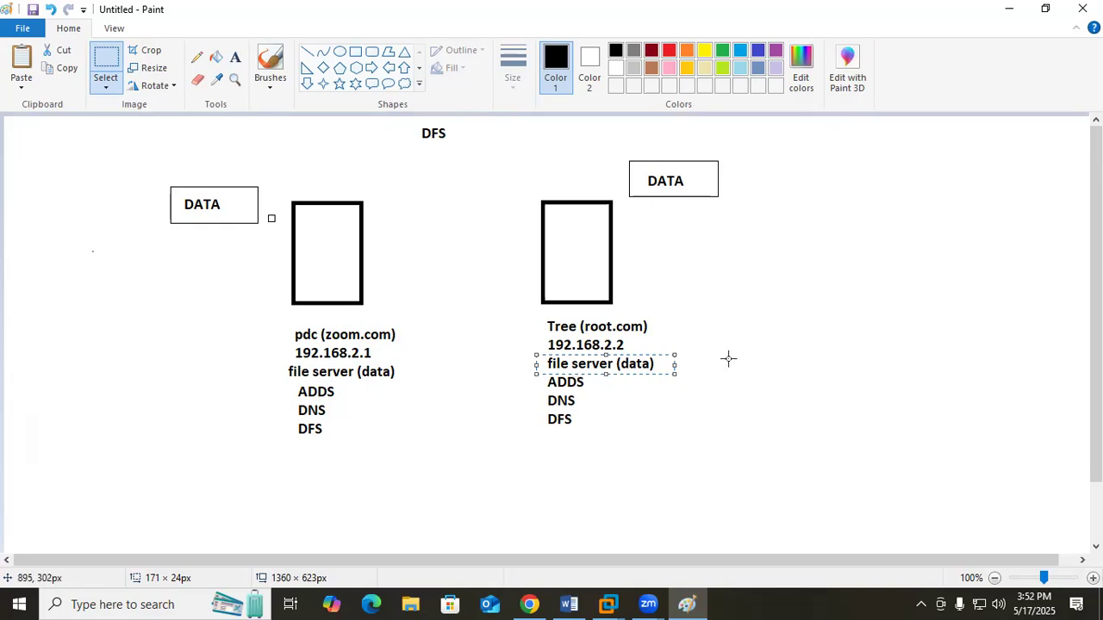
pyautogui.click(182, 215)
pyautogui.moveTo(142, 156); pyautogui.dragTo(267, 230)
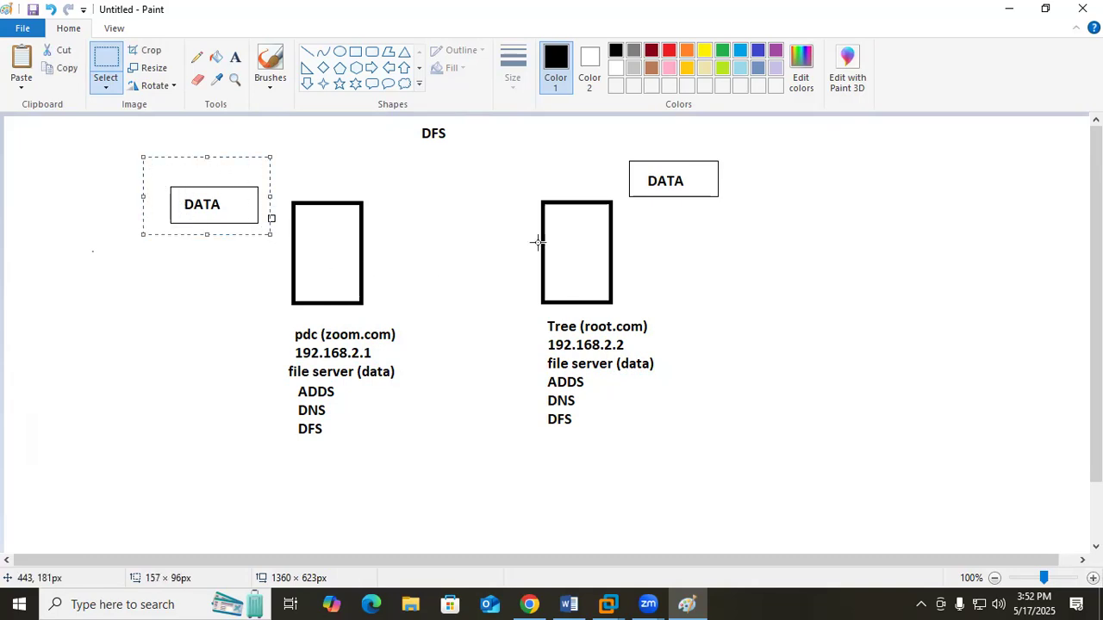
pyautogui.moveTo(621, 138); pyautogui.dragTo(751, 213)
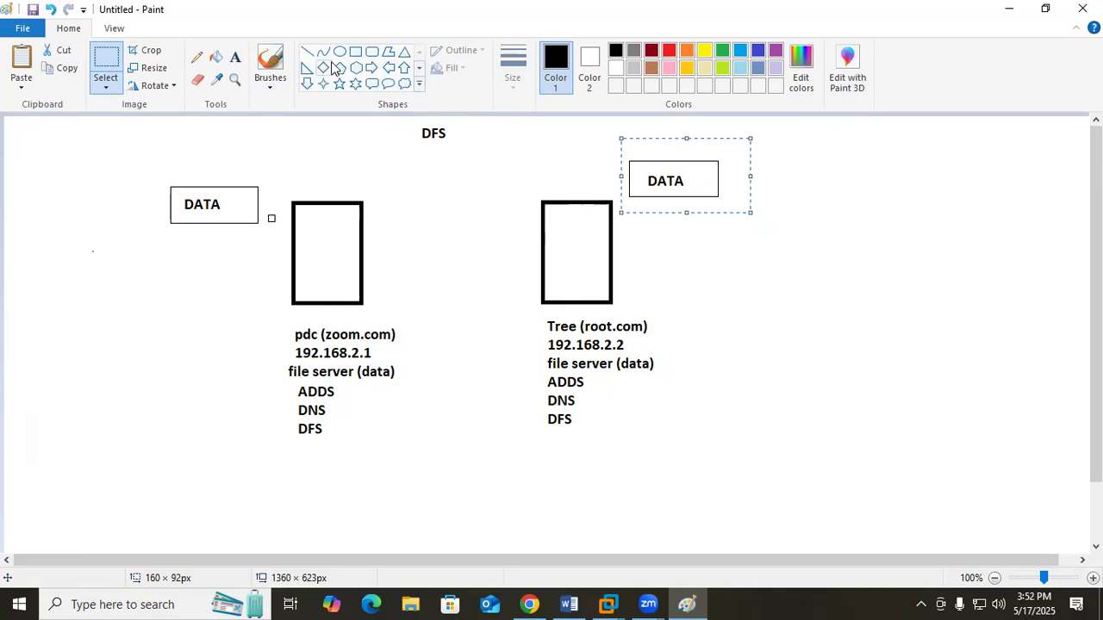
# Move both DATA boxes up so they sit above the tops of the two server rectangles
pyautogui.click(404, 68)
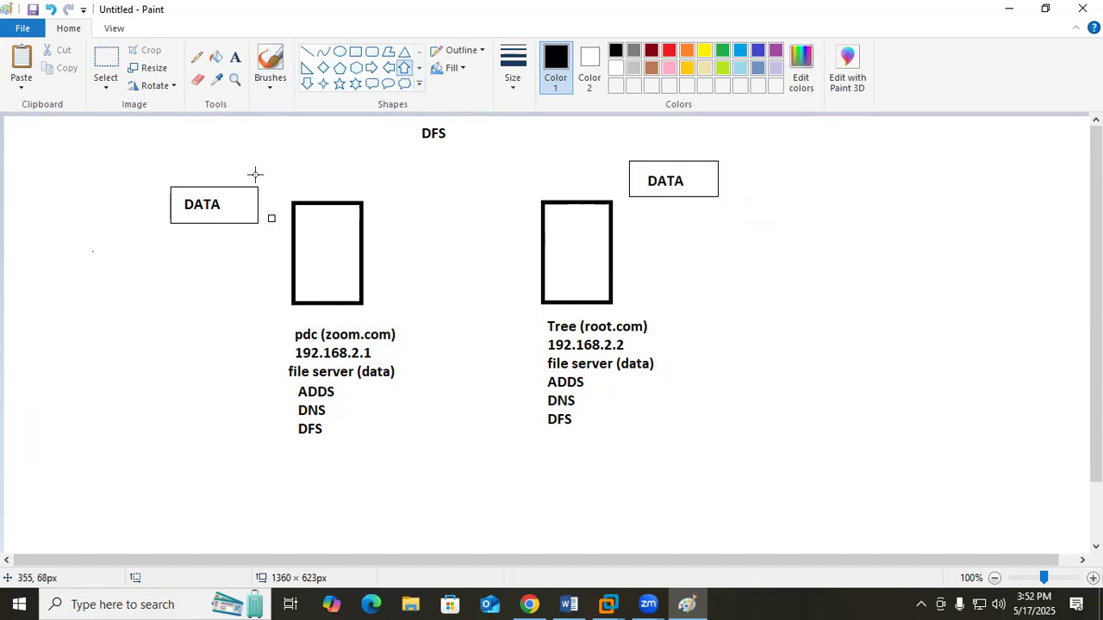
pyautogui.click(106, 69)
pyautogui.moveTo(141, 171); pyautogui.dragTo(234, 175)
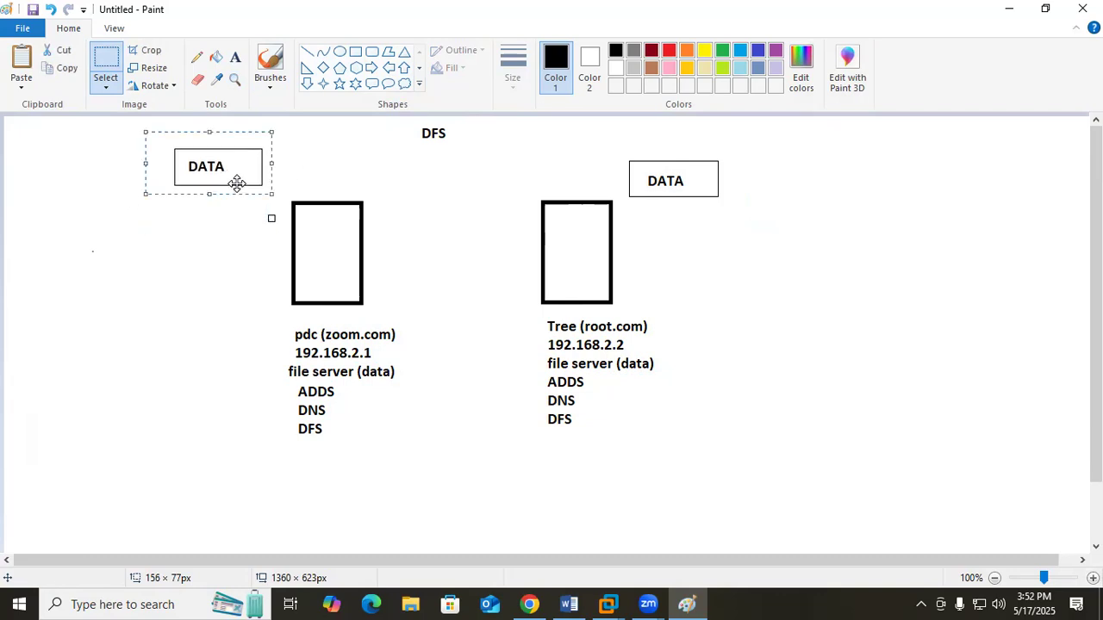
pyautogui.moveTo(620, 151); pyautogui.dragTo(687, 161)
pyautogui.click(804, 224)
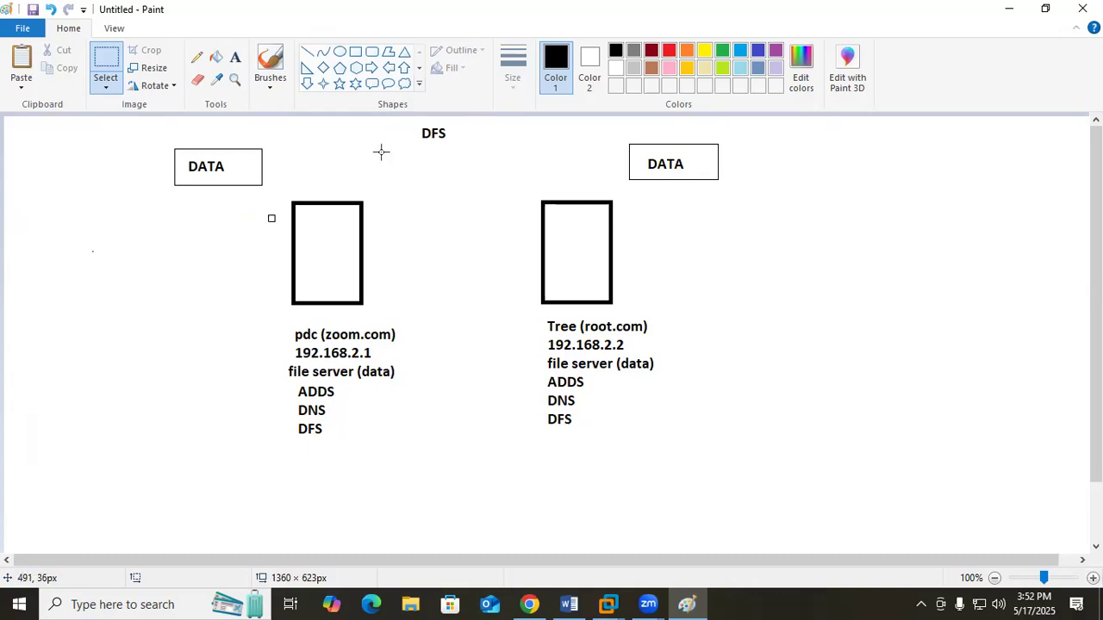
# Draw a right arrow about 338 × 21 px and, below it, a left arrow about 317 × 21 px between the DATA boxes
pyautogui.click(371, 67)
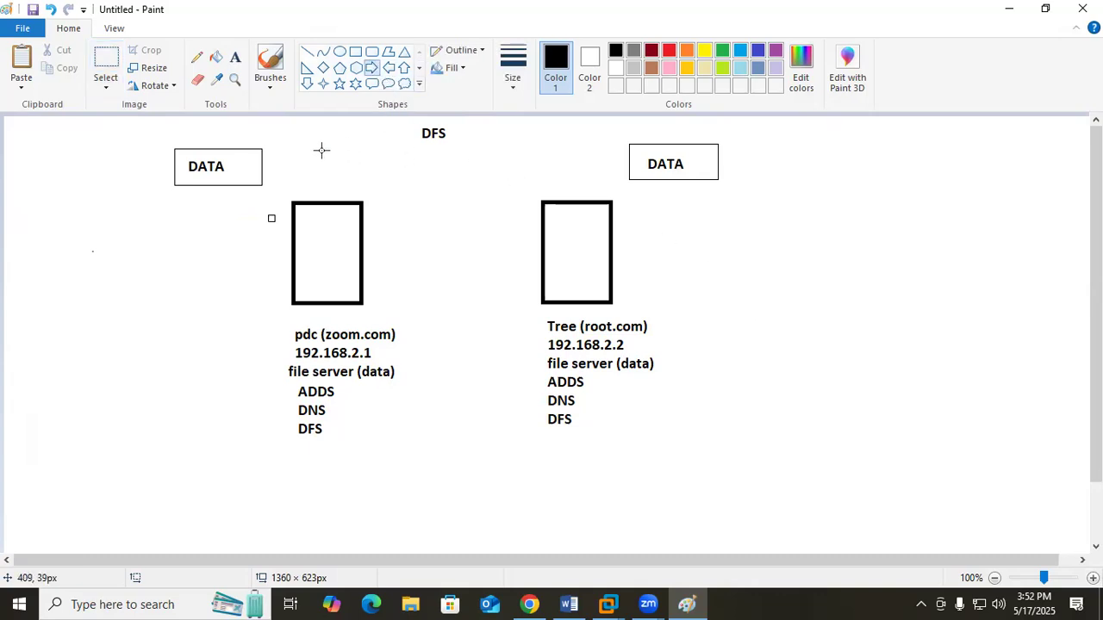
pyautogui.moveTo(299, 157)
pyautogui.mouseDown()
pyautogui.moveTo(560, 155)
pyautogui.moveTo(572, 139)
pyautogui.mouseUp()
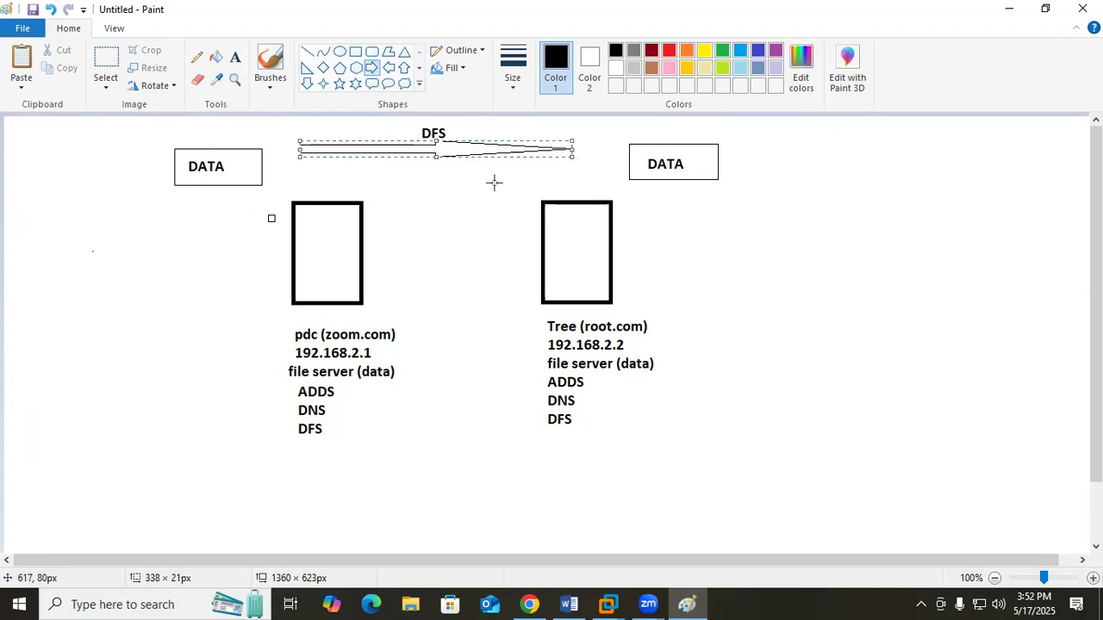
pyautogui.click(388, 67)
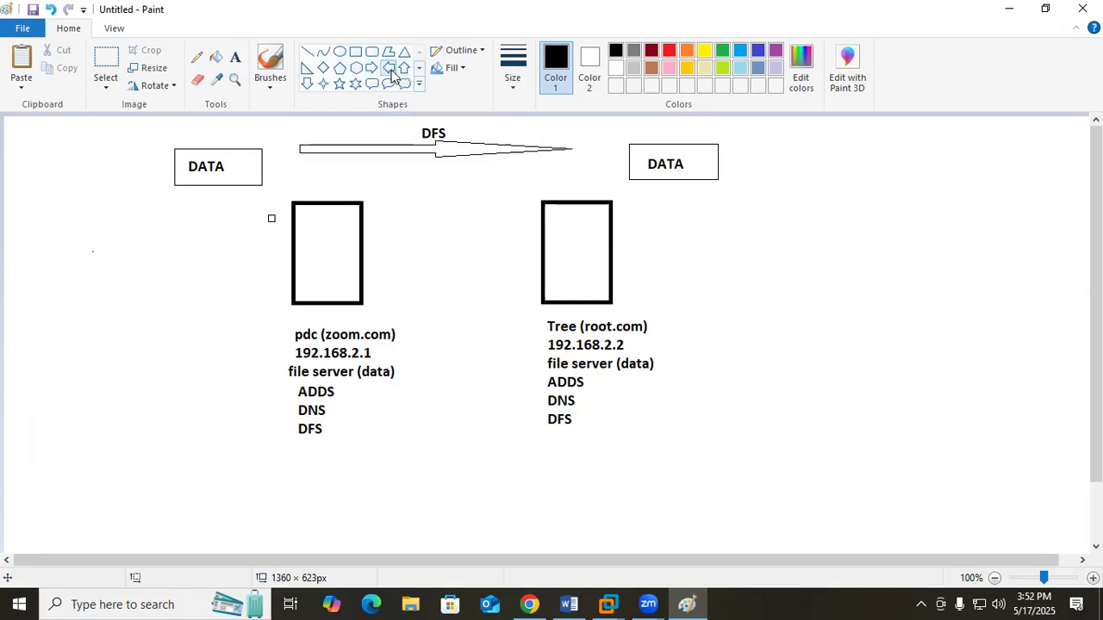
pyautogui.moveTo(541, 182); pyautogui.dragTo(287, 164)
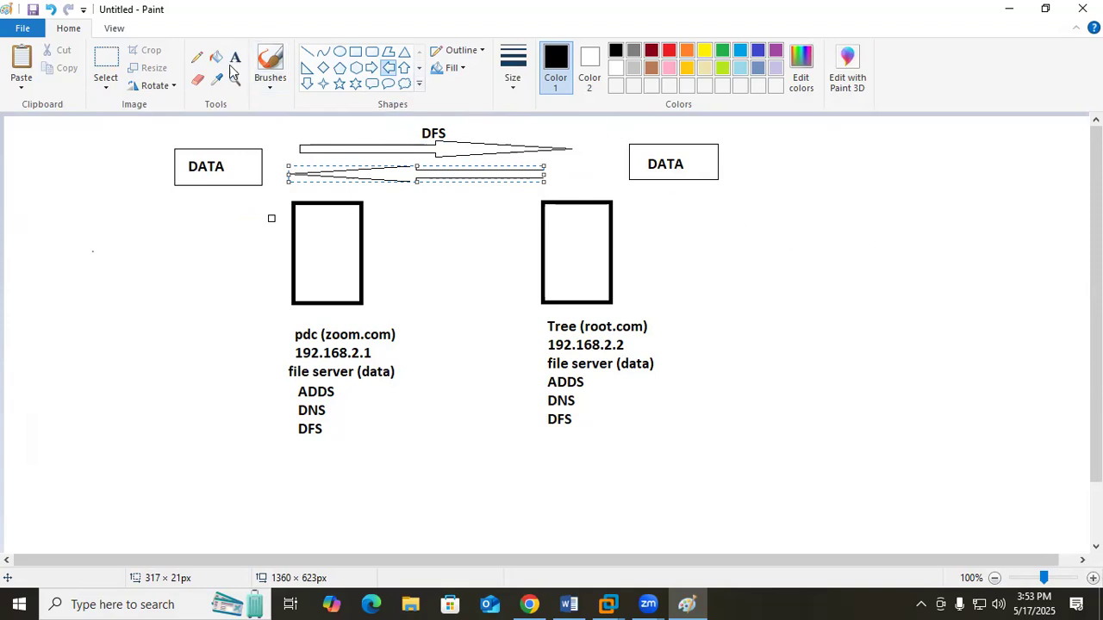
# Move the DATA box of the Tree server slightly left, closer to the arrows
pyautogui.click(106, 59)
pyautogui.moveTo(619, 132); pyautogui.dragTo(677, 167)
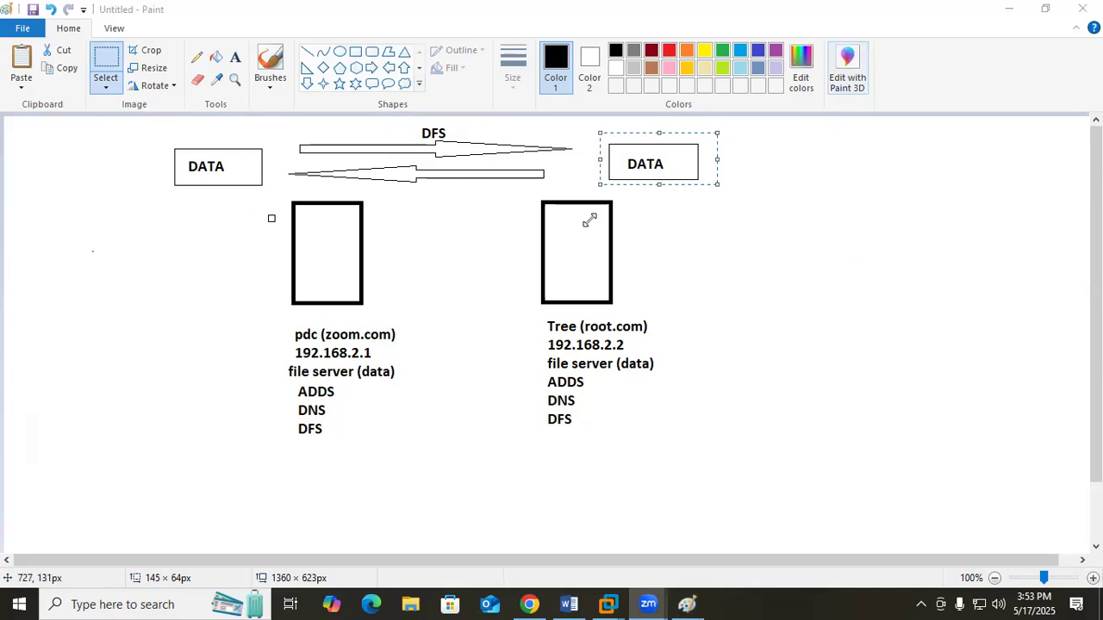
pyautogui.click(950, 111)
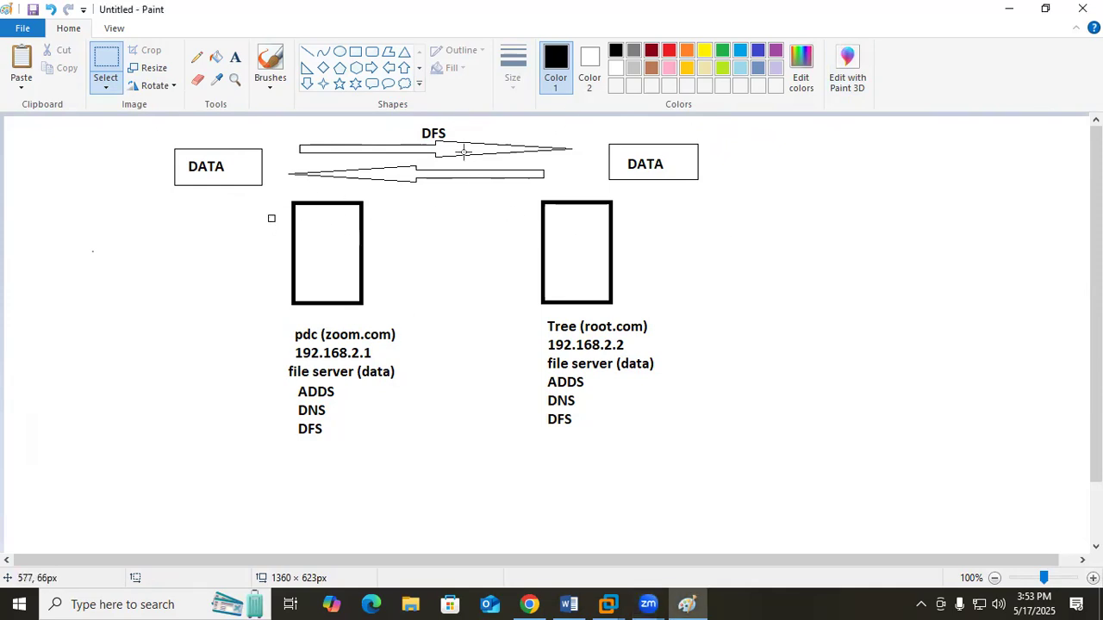
# Point out the DFS title, the pdc server with its details and the Tree server's details with selection frames
pyautogui.moveTo(405, 120); pyautogui.dragTo(487, 147)
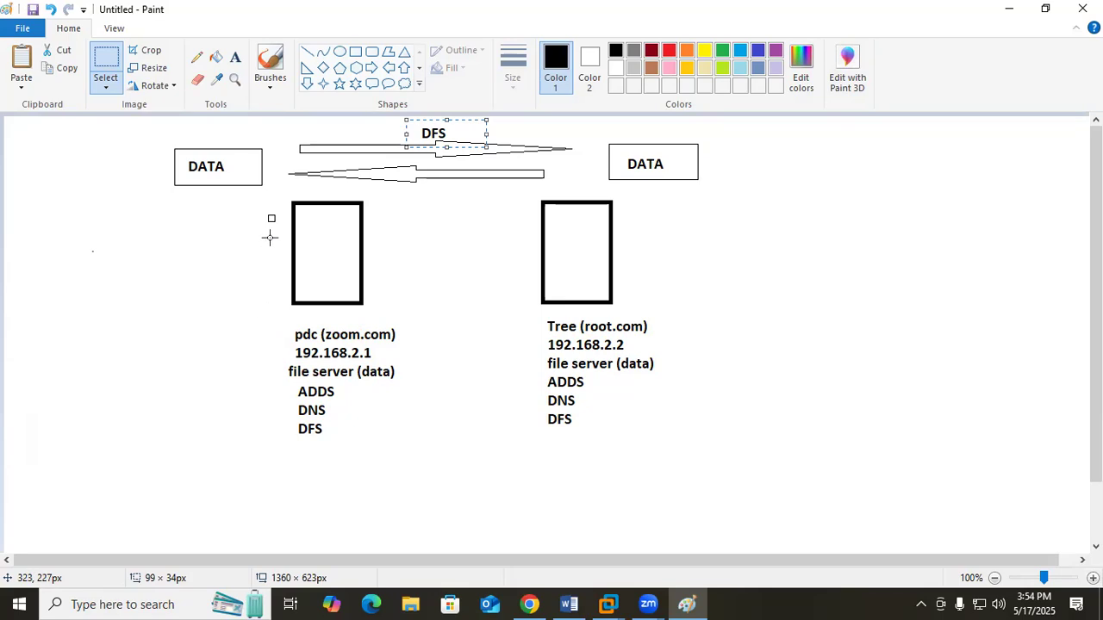
pyautogui.moveTo(272, 182); pyautogui.dragTo(417, 495)
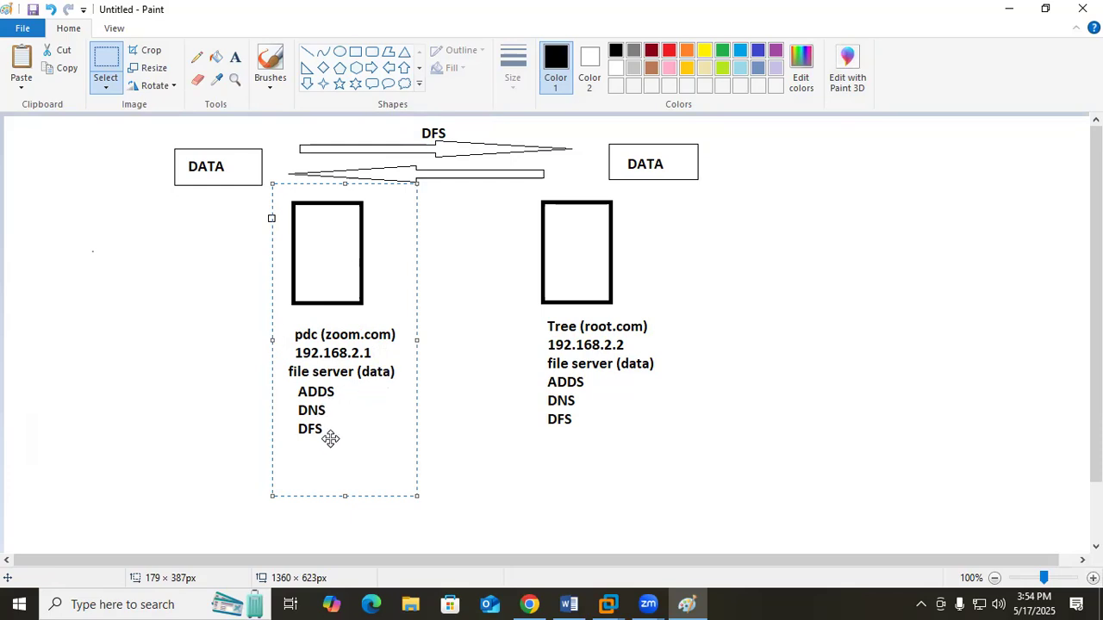
pyautogui.moveTo(527, 313); pyautogui.dragTo(664, 454)
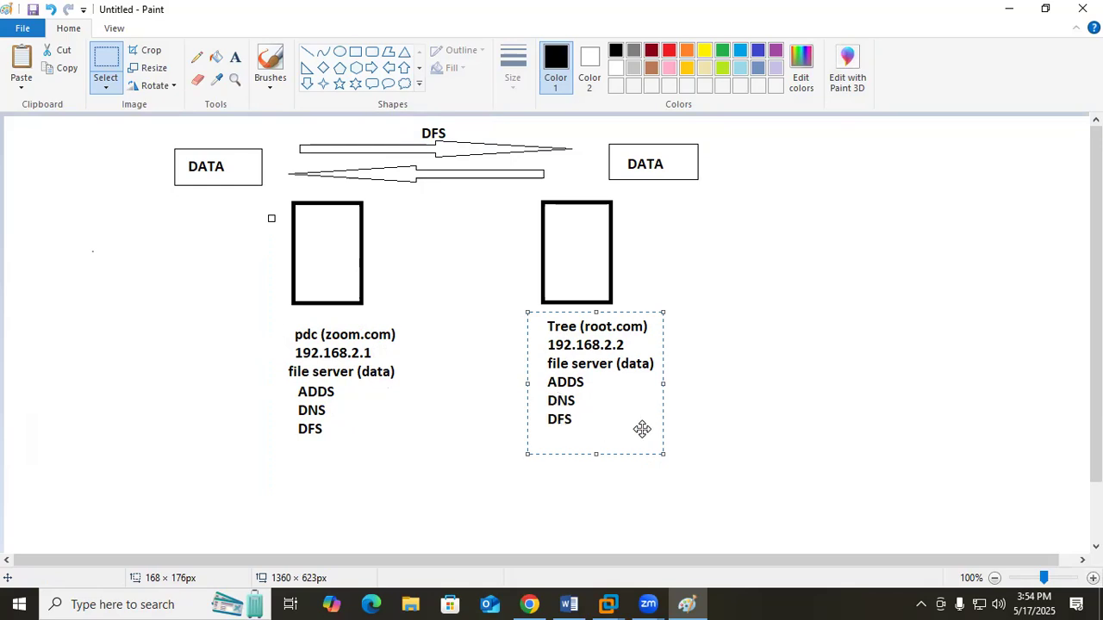
pyautogui.click(946, 382)
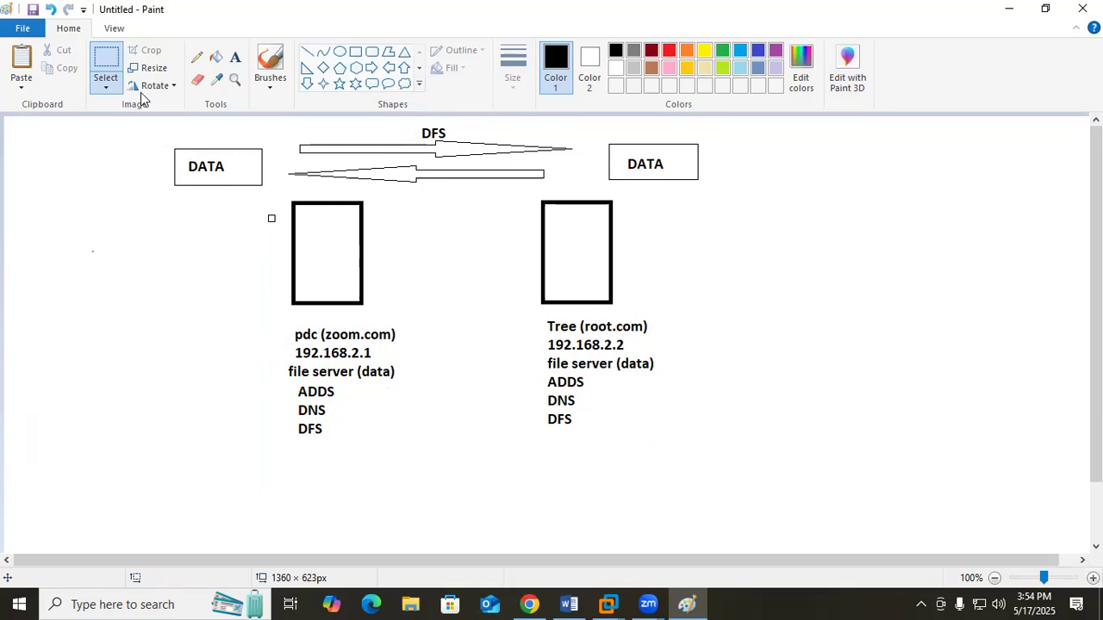
# Add the text label "File1" below each of the two DATA boxes
pyautogui.click(234, 62)
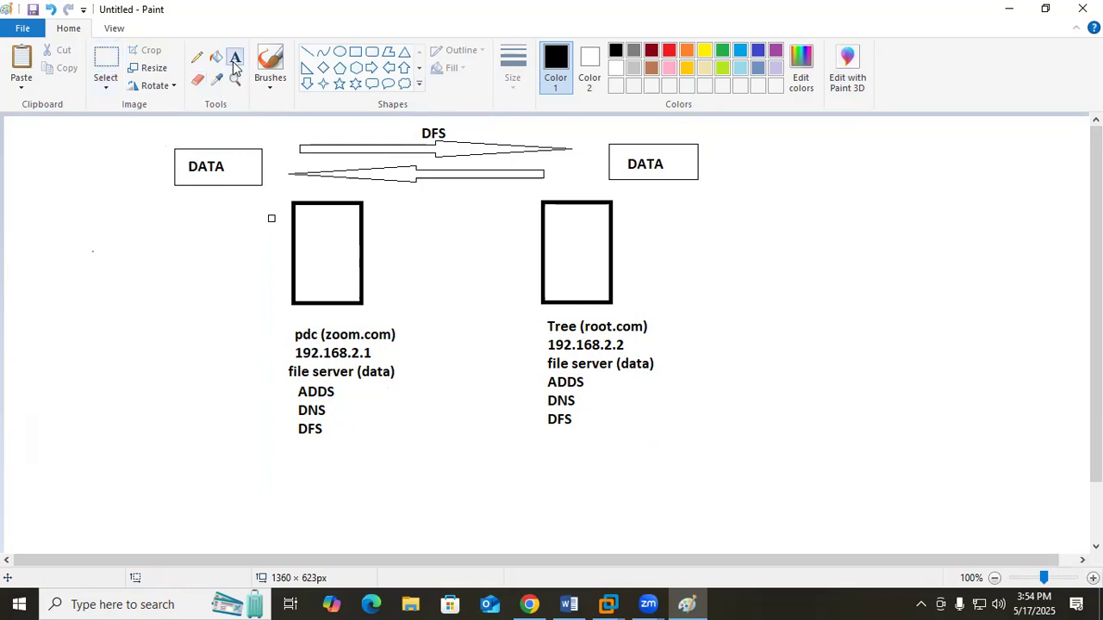
pyautogui.click(182, 199)
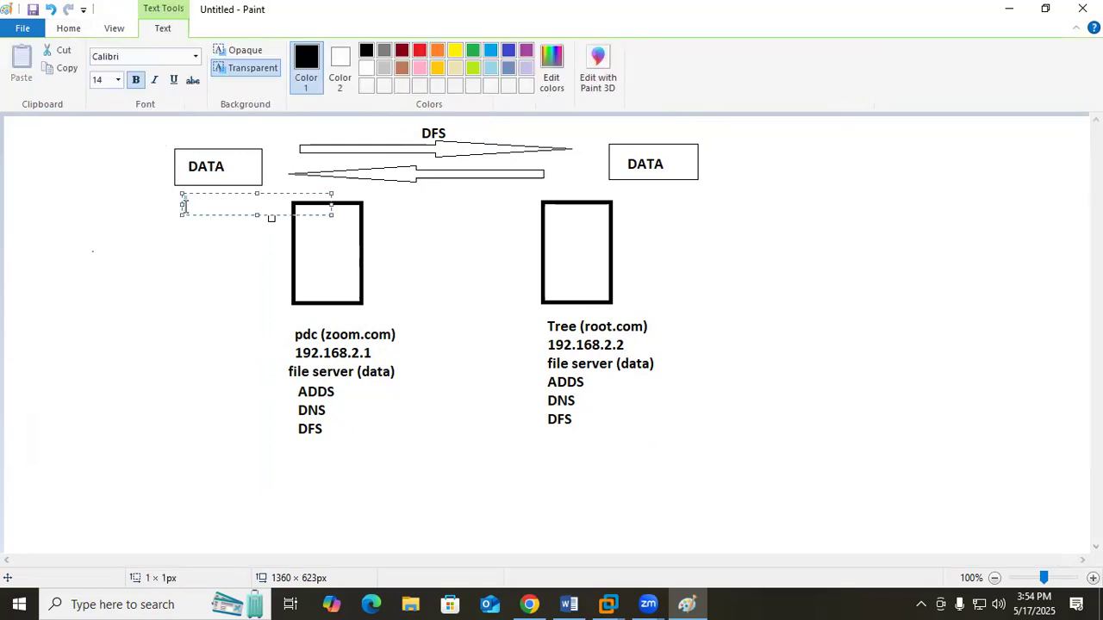
pyautogui.write('File1')
pyautogui.hotkey('ctrl', 'a')
pyautogui.hotkey('ctrl', 'c')
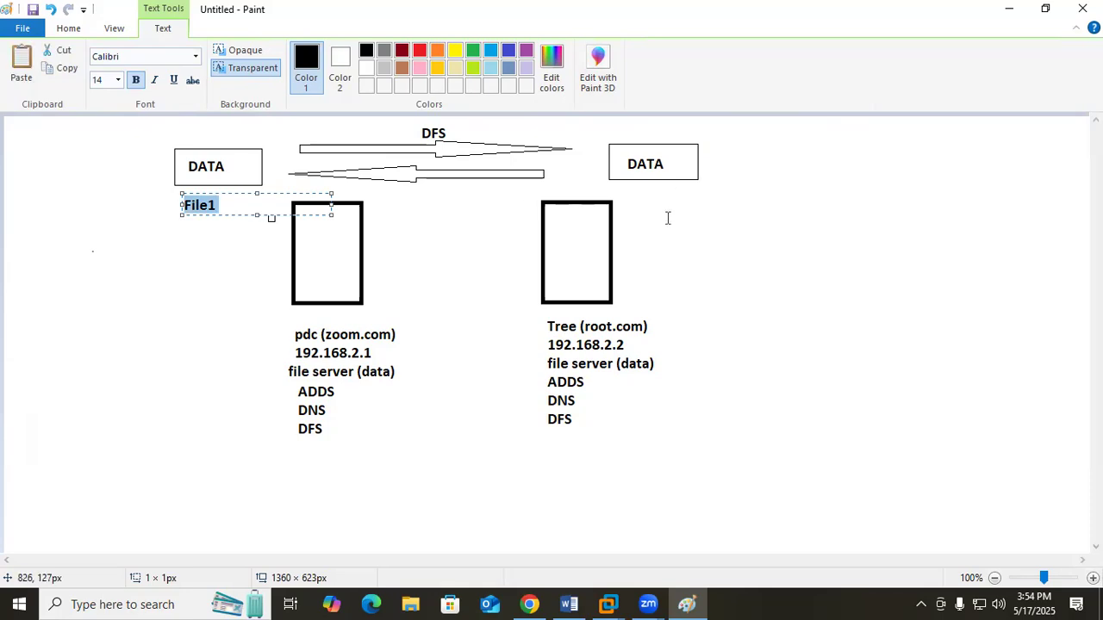
pyautogui.click(648, 200)
pyautogui.hotkey('ctrl', 'v')
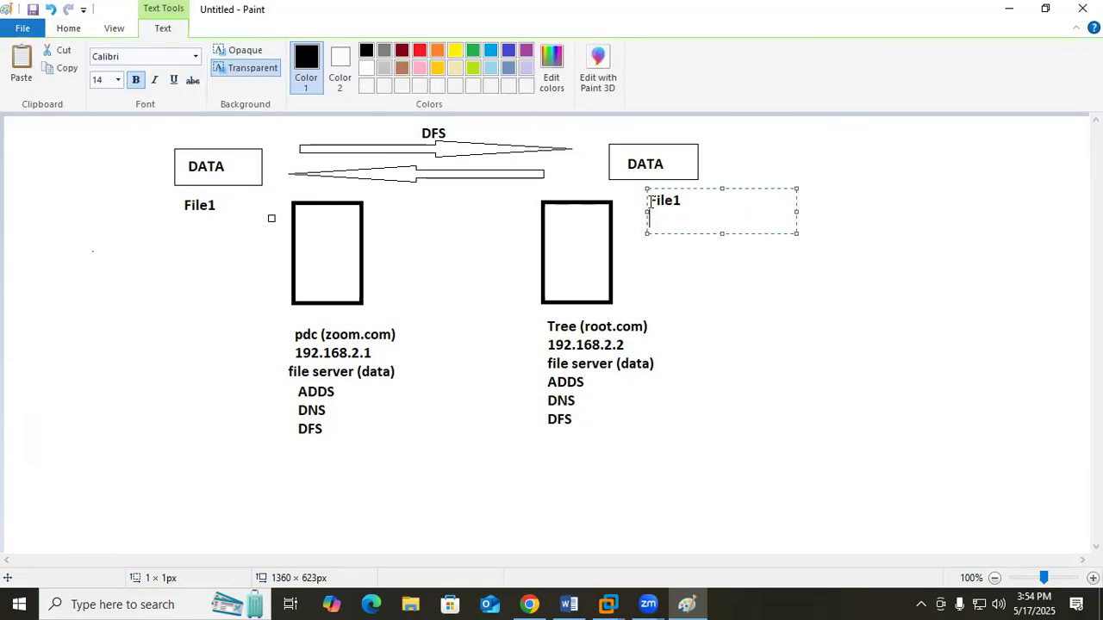
pyautogui.click(729, 296)
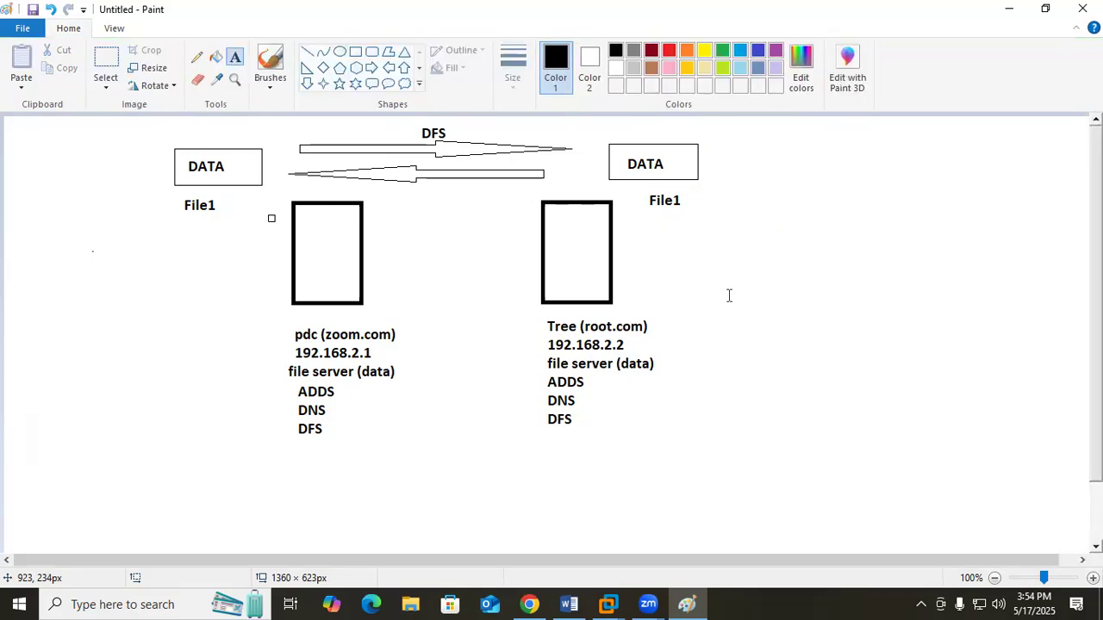
# Add the text label "sale" below each of the two File1 labels
pyautogui.click(655, 224)
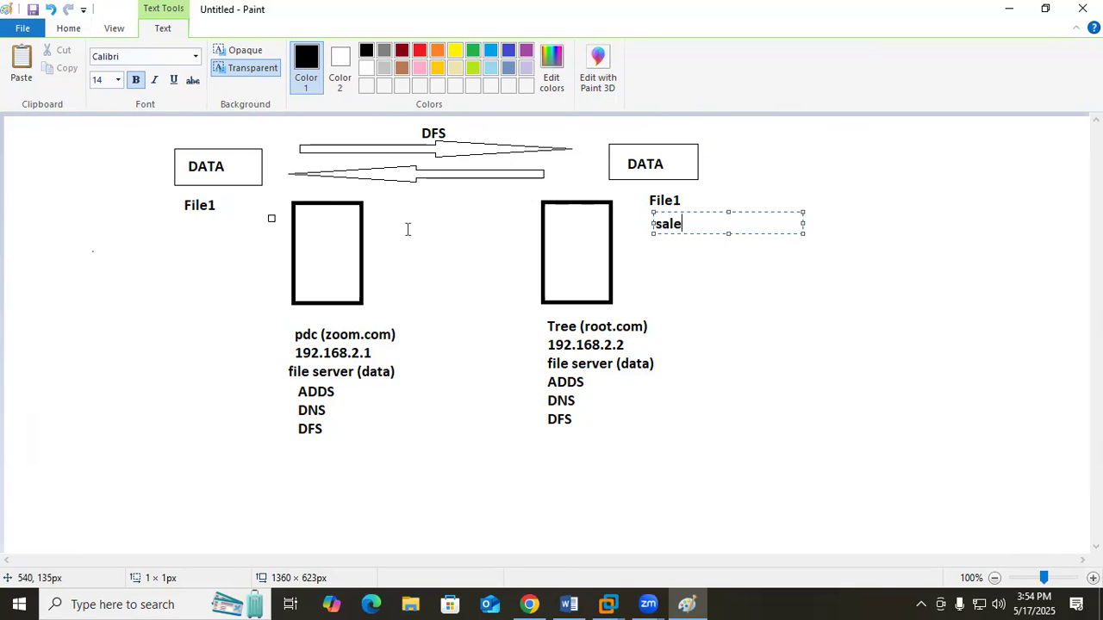
pyautogui.hotkey('ctrl', 'a')
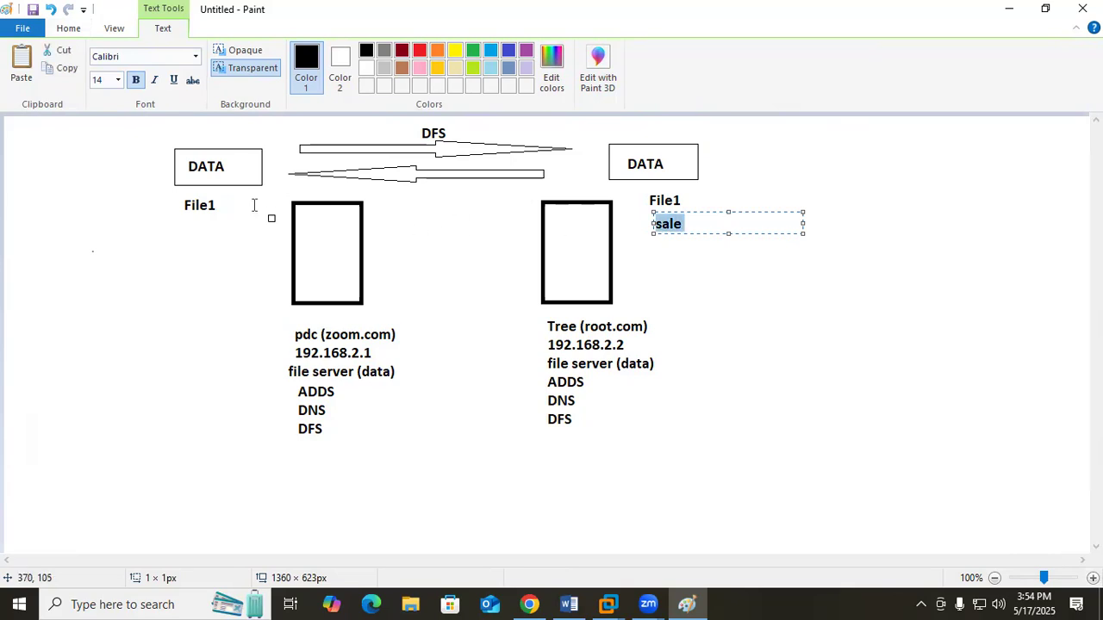
pyautogui.click(186, 229)
pyautogui.click(186, 228)
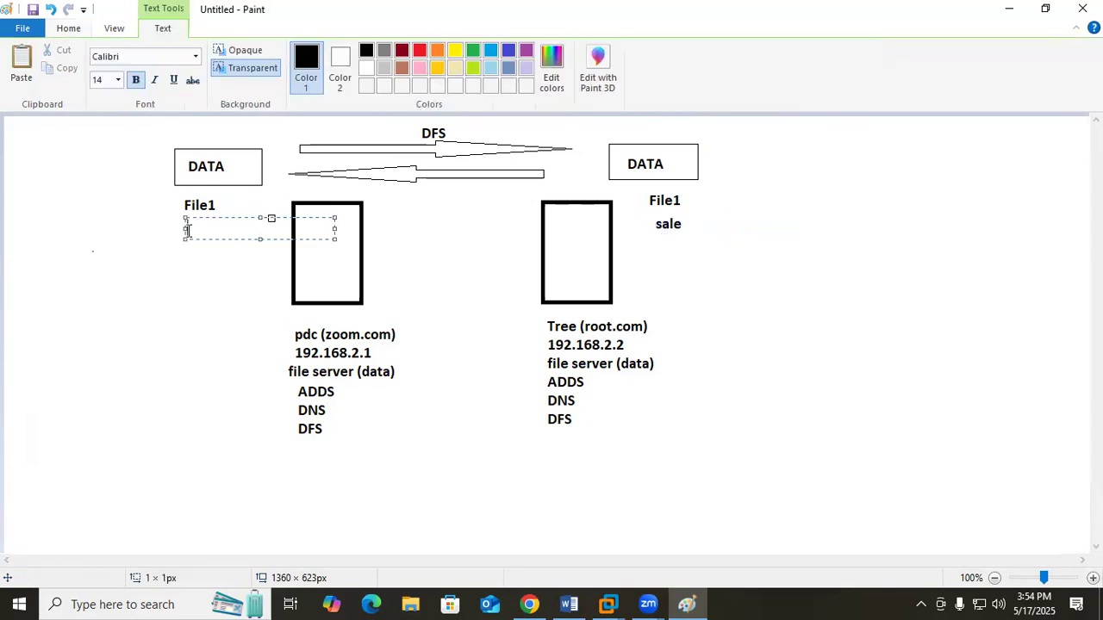
pyautogui.write('sale')
pyautogui.click(856, 239)
# Sketch freehand pencil arrows in both directions between the DATA boxes and circle the File1 and sale labels on both sides
pyautogui.click(197, 58)
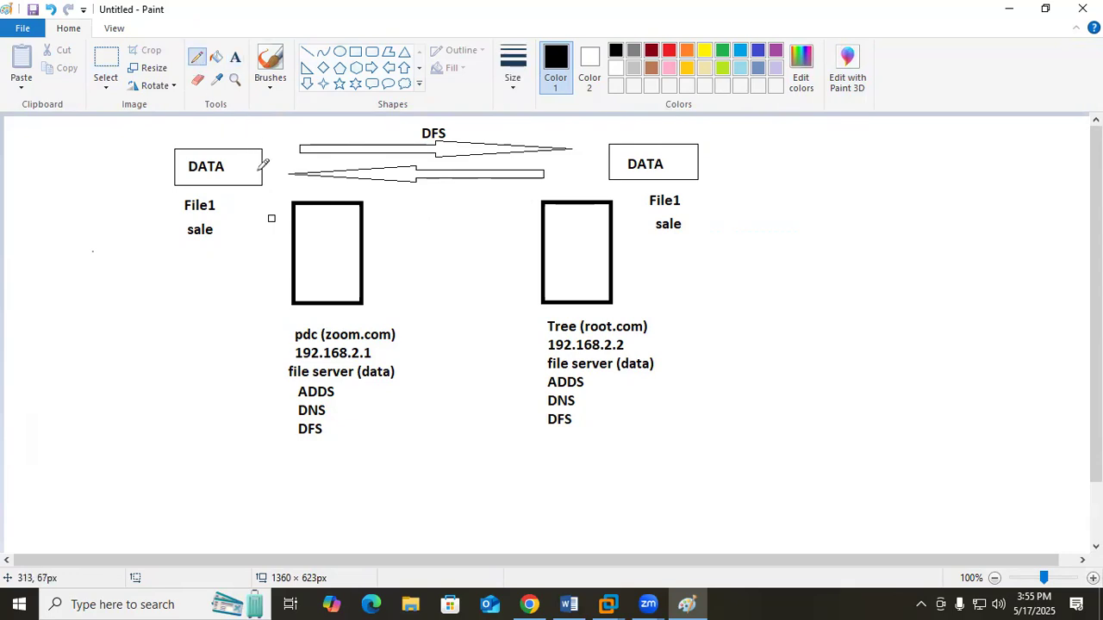
pyautogui.moveTo(262, 170)
pyautogui.mouseDown()
pyautogui.moveTo(620, 168)
pyautogui.moveTo(280, 186)
pyautogui.moveTo(302, 198)
pyautogui.mouseUp()
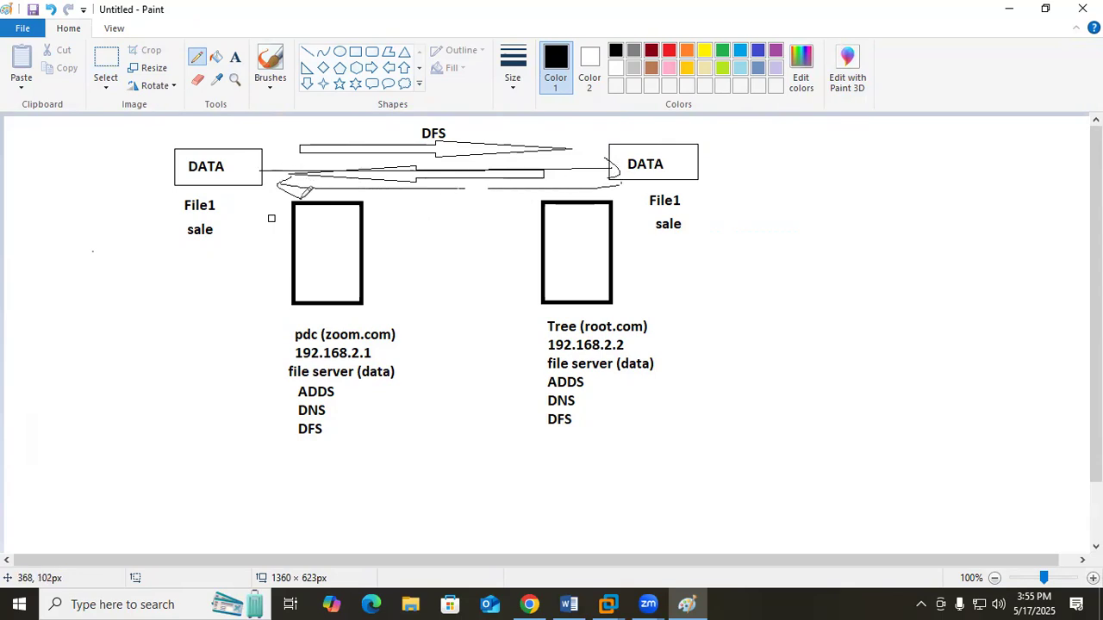
pyautogui.moveTo(161, 188); pyautogui.dragTo(158, 208)
pyautogui.moveTo(198, 182); pyautogui.dragTo(160, 212)
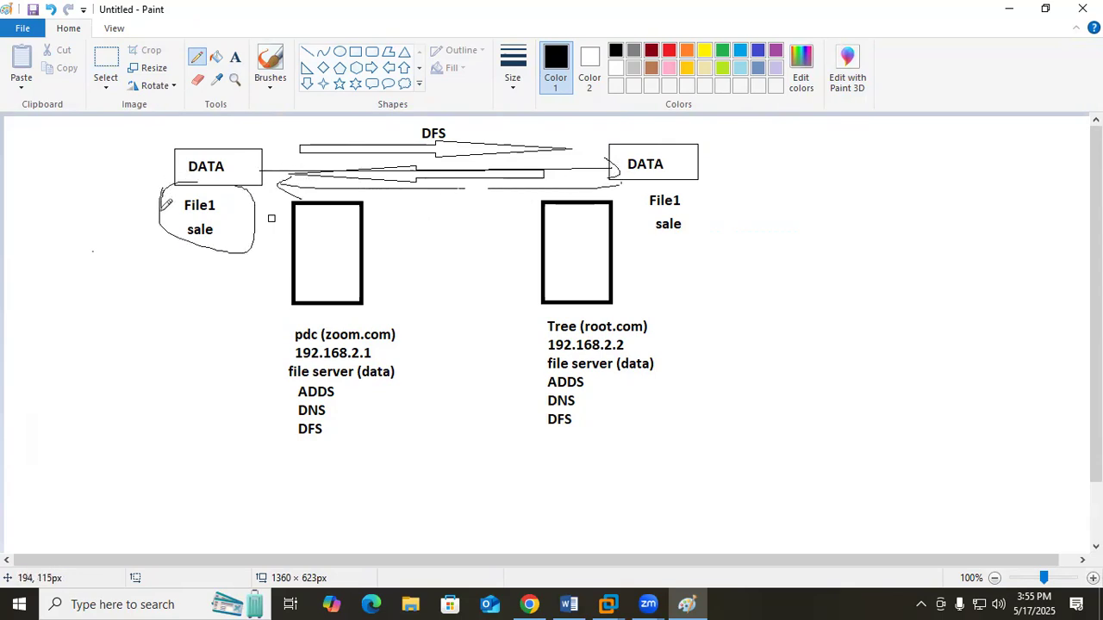
pyautogui.moveTo(668, 188)
pyautogui.mouseDown()
pyautogui.moveTo(616, 220)
pyautogui.moveTo(722, 194)
pyautogui.moveTo(689, 183)
pyautogui.moveTo(665, 244)
pyautogui.moveTo(711, 173)
pyautogui.moveTo(728, 240)
pyautogui.moveTo(734, 215)
pyautogui.mouseUp()
pyautogui.moveTo(263, 184)
pyautogui.mouseDown()
pyautogui.moveTo(117, 179)
pyautogui.moveTo(289, 141)
pyautogui.moveTo(163, 183)
pyautogui.moveTo(170, 200)
pyautogui.mouseUp()
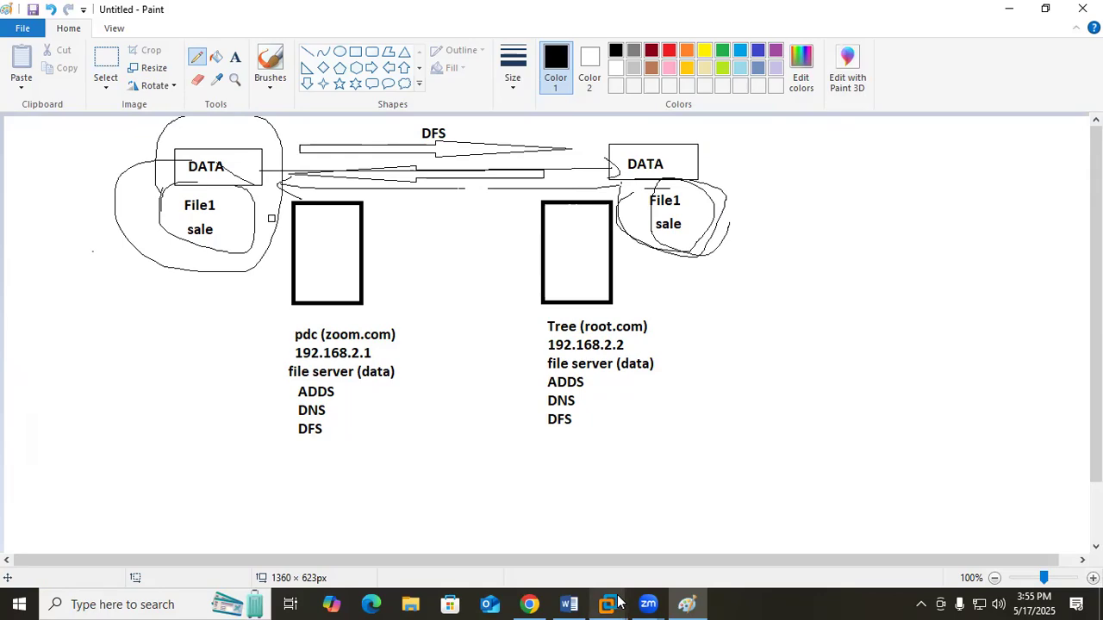
# Switch to the first Windows Server 2019 virtual machine in VMware Workstation and close its finished Add Roles and Features Wizard
pyautogui.moveTo(618, 602)
pyautogui.click(624, 527)
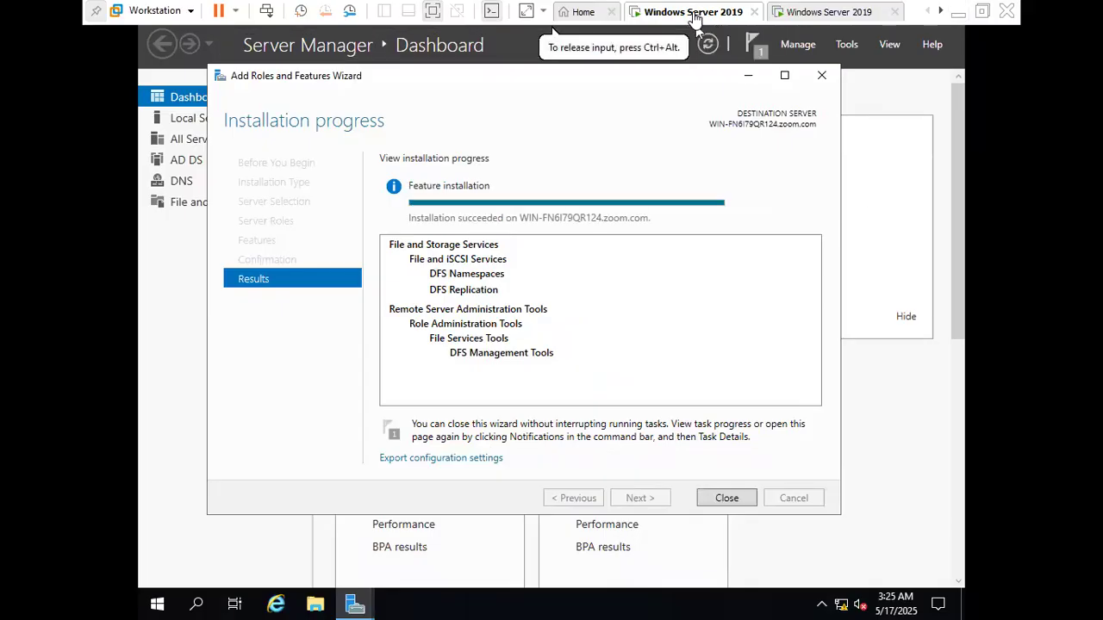
pyautogui.click(806, 13)
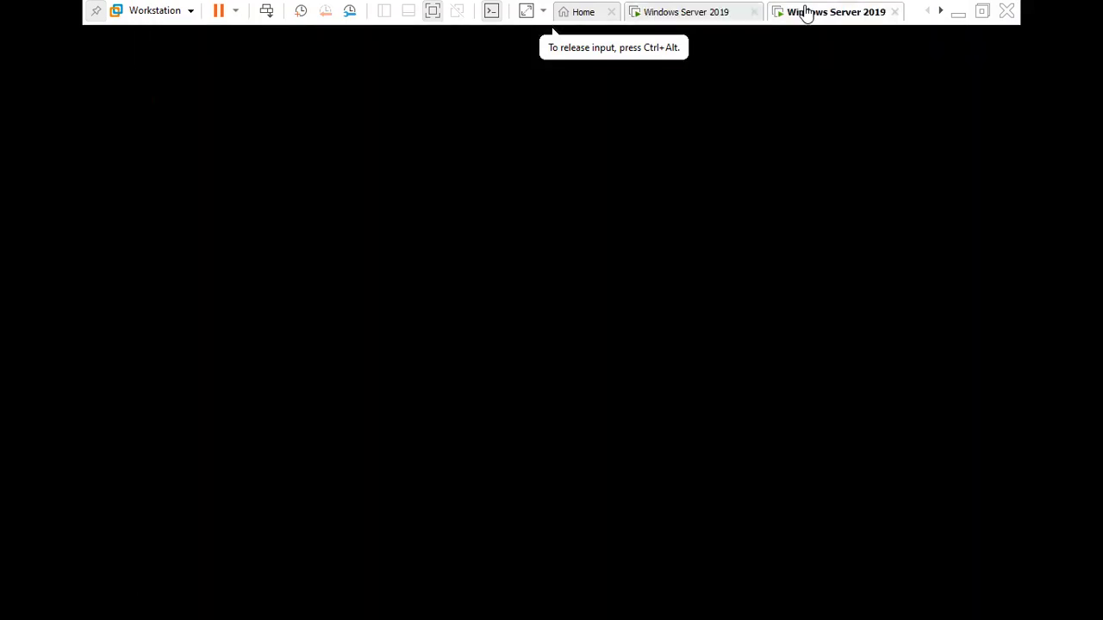
pyautogui.click(690, 12)
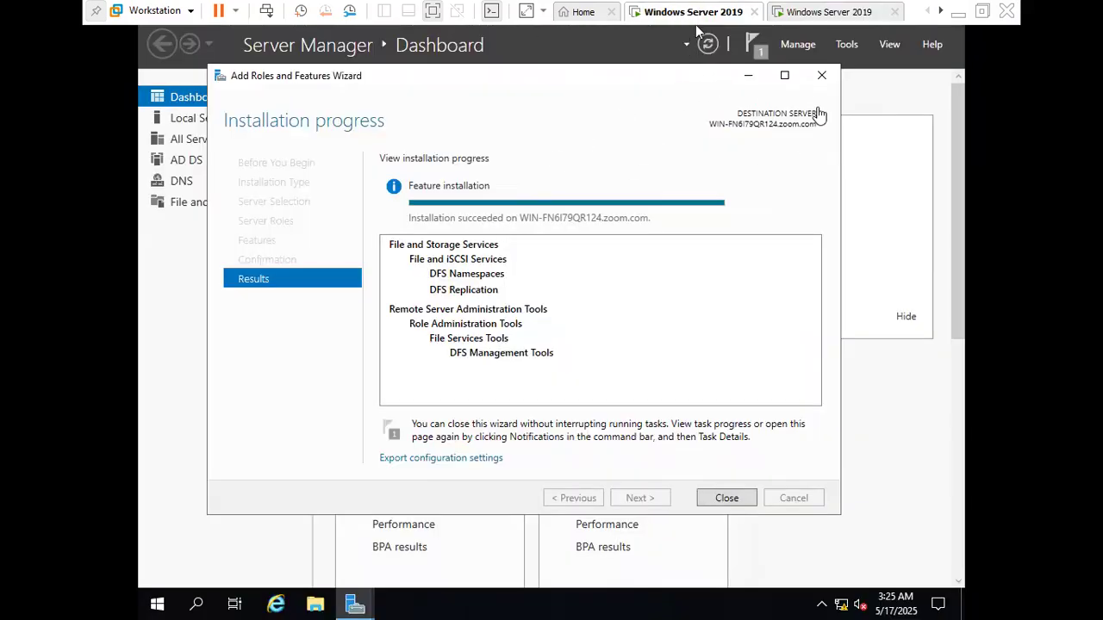
pyautogui.click(821, 75)
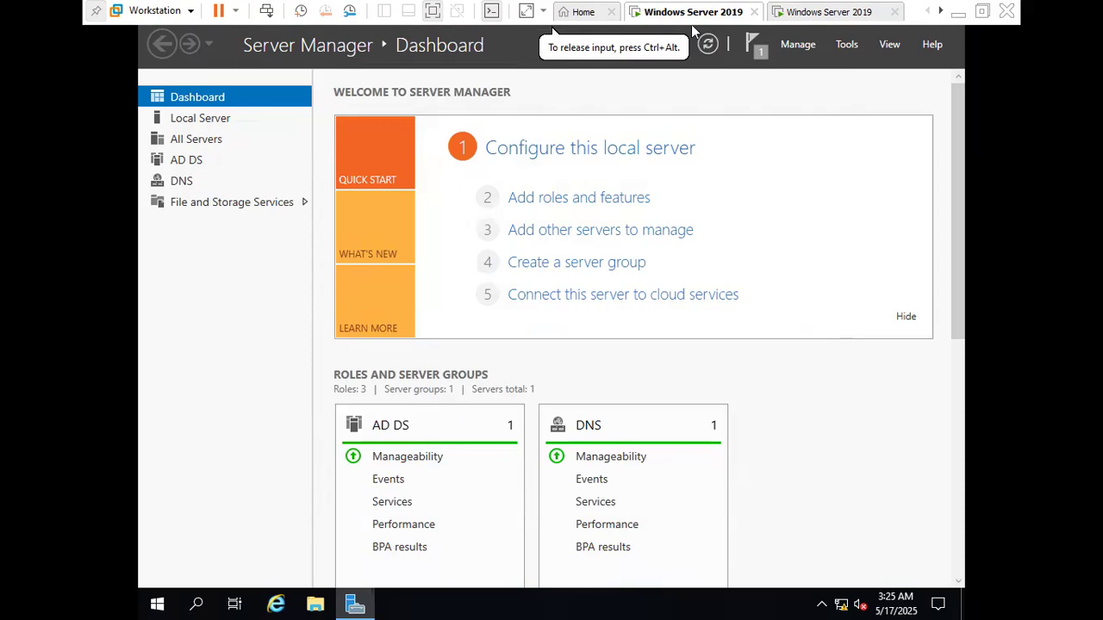
# Examine the containers of the zoom.com domain in Active Directory Users and Computers, and close the console
pyautogui.click(852, 48)
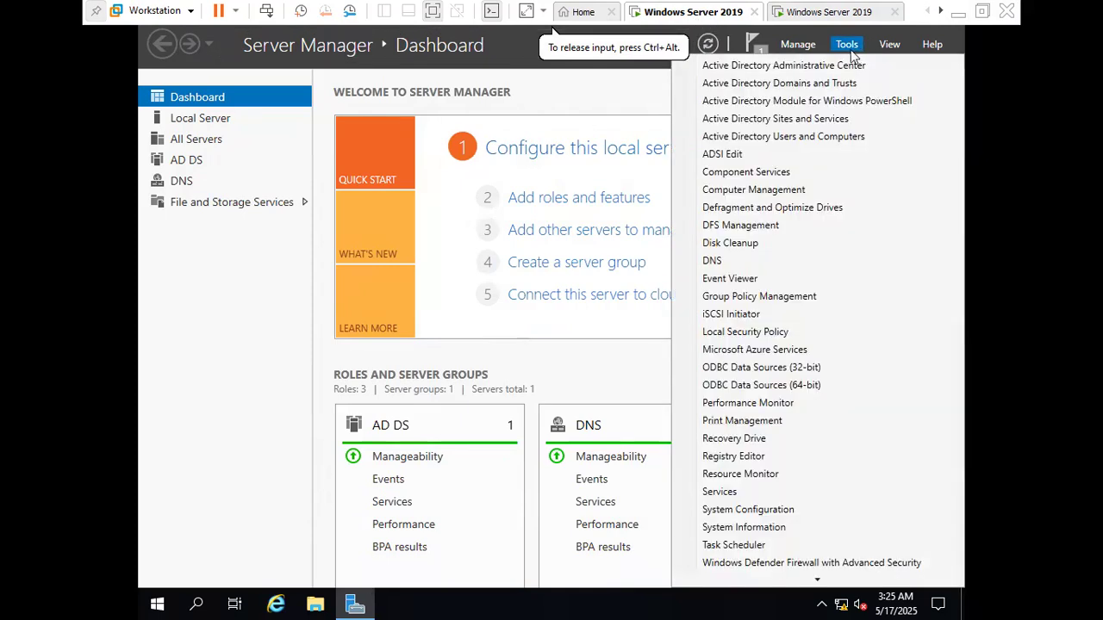
pyautogui.click(813, 141)
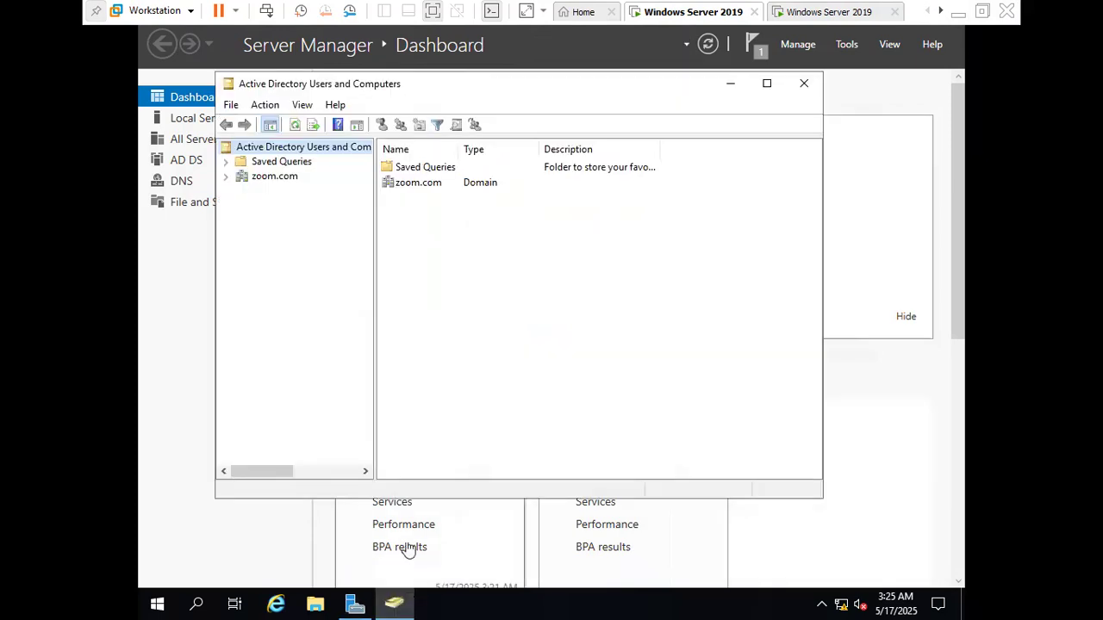
pyautogui.click(274, 177)
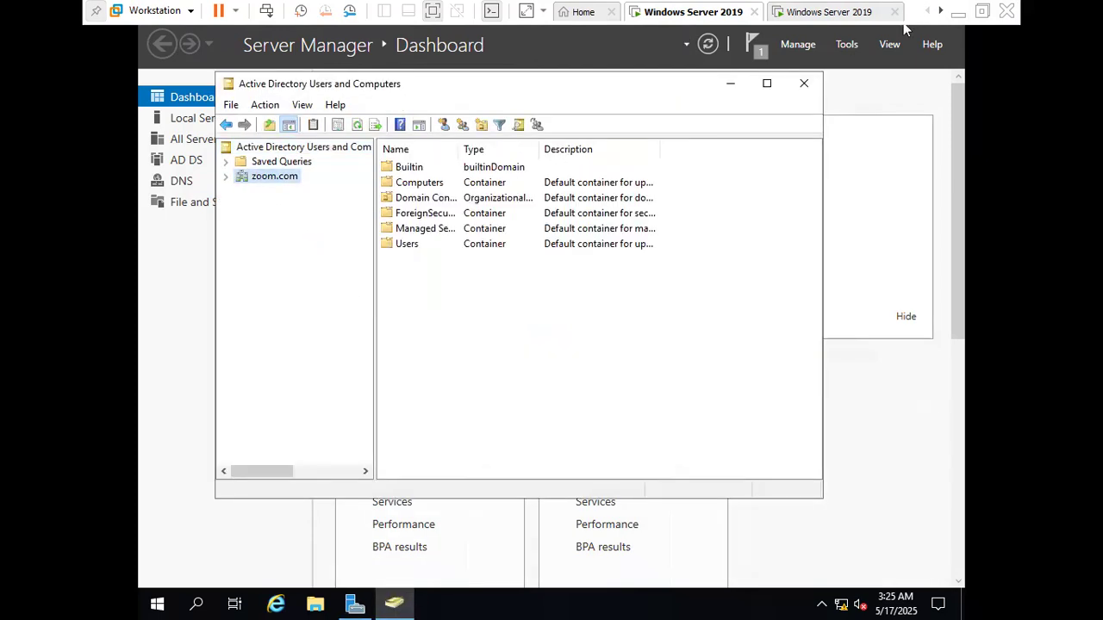
pyautogui.click(804, 82)
pyautogui.click(848, 46)
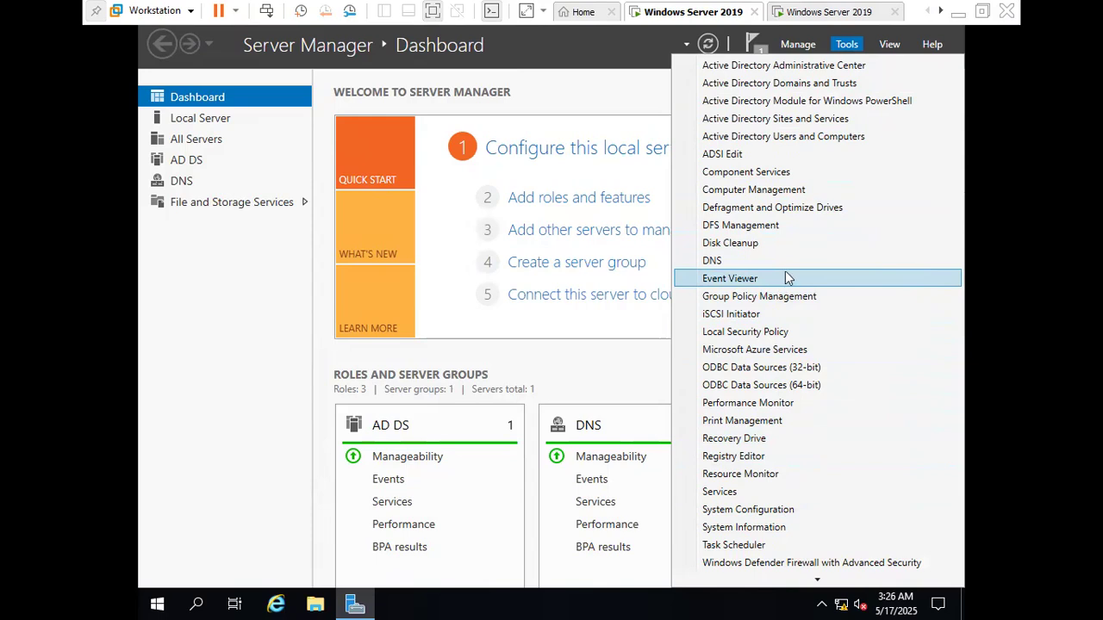
pyautogui.scroll(-1, 820, 295)
pyautogui.scroll(-3, 821, 295)
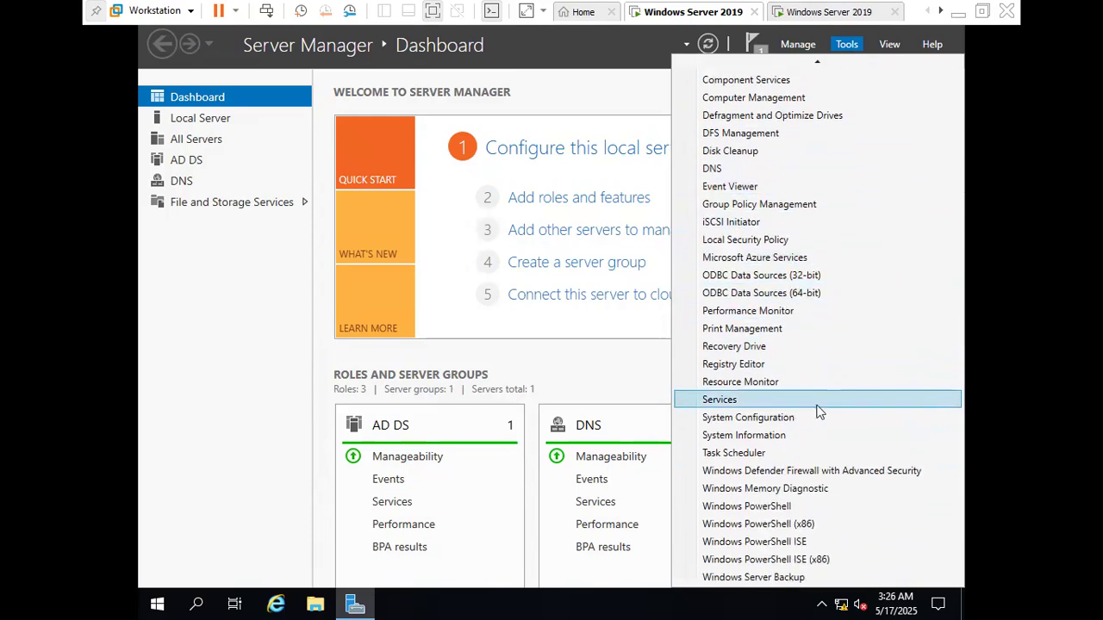
pyautogui.scroll(4, 819, 412)
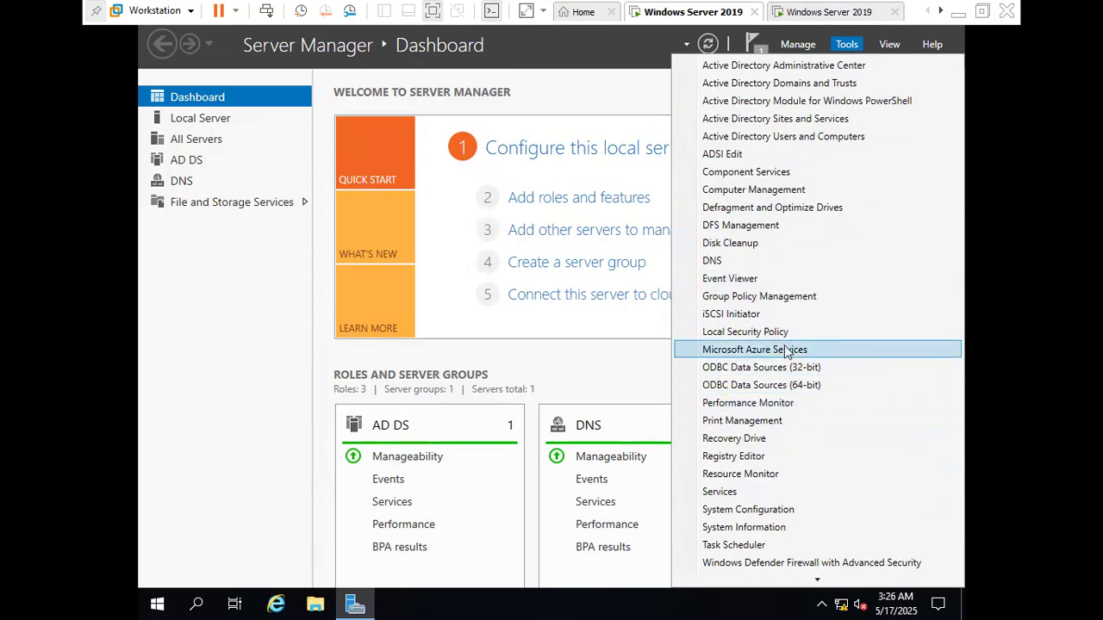
pyautogui.click(659, 116)
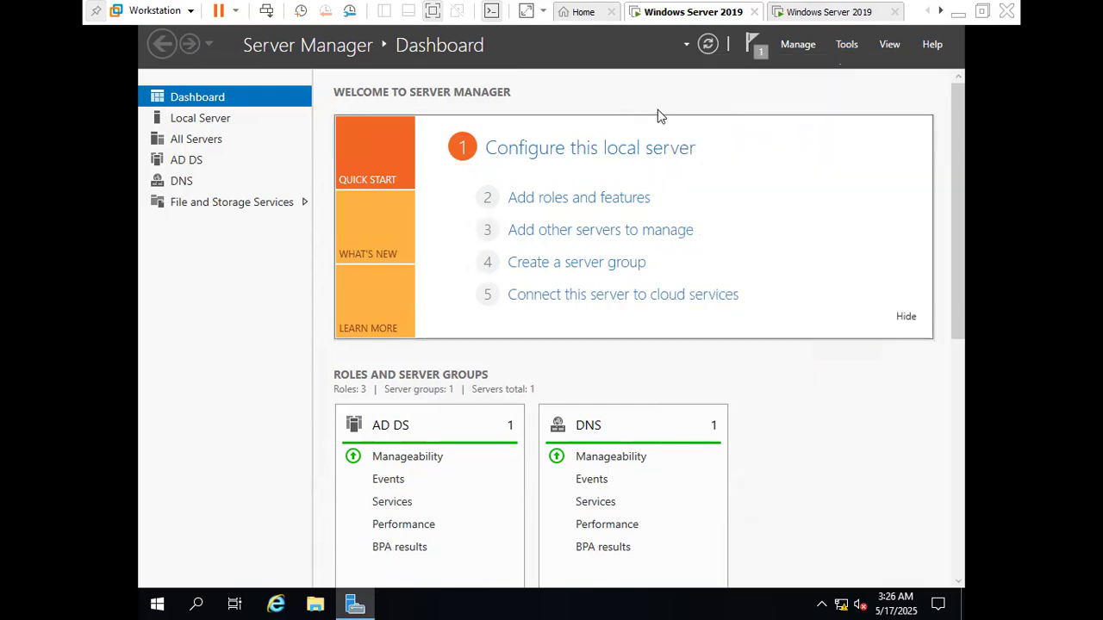
pyautogui.click(799, 43)
pyautogui.click(834, 65)
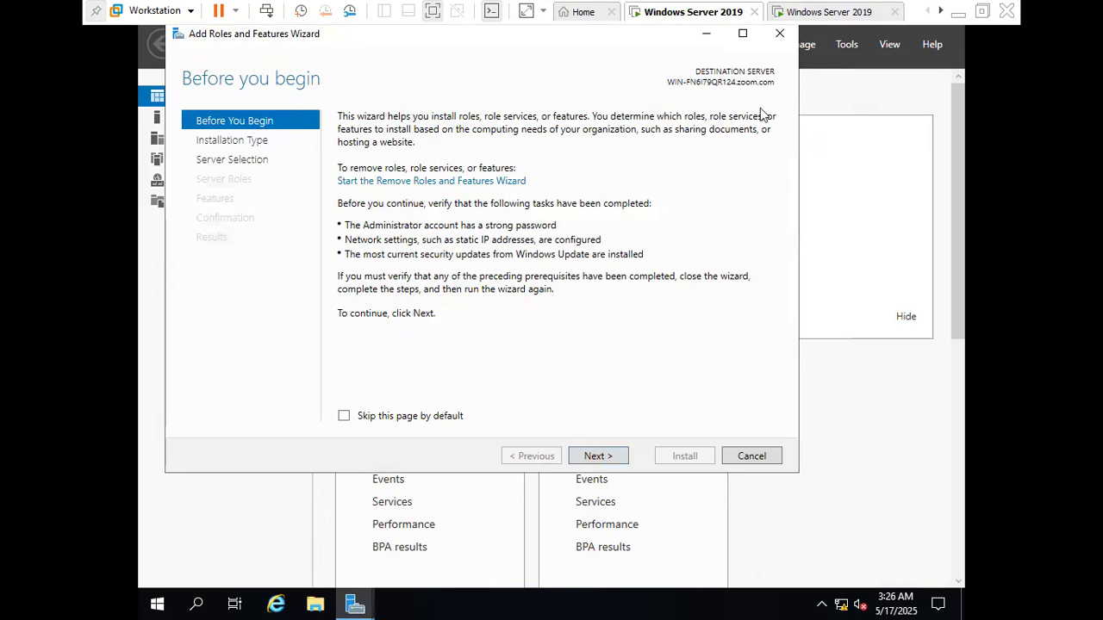
pyautogui.click(780, 35)
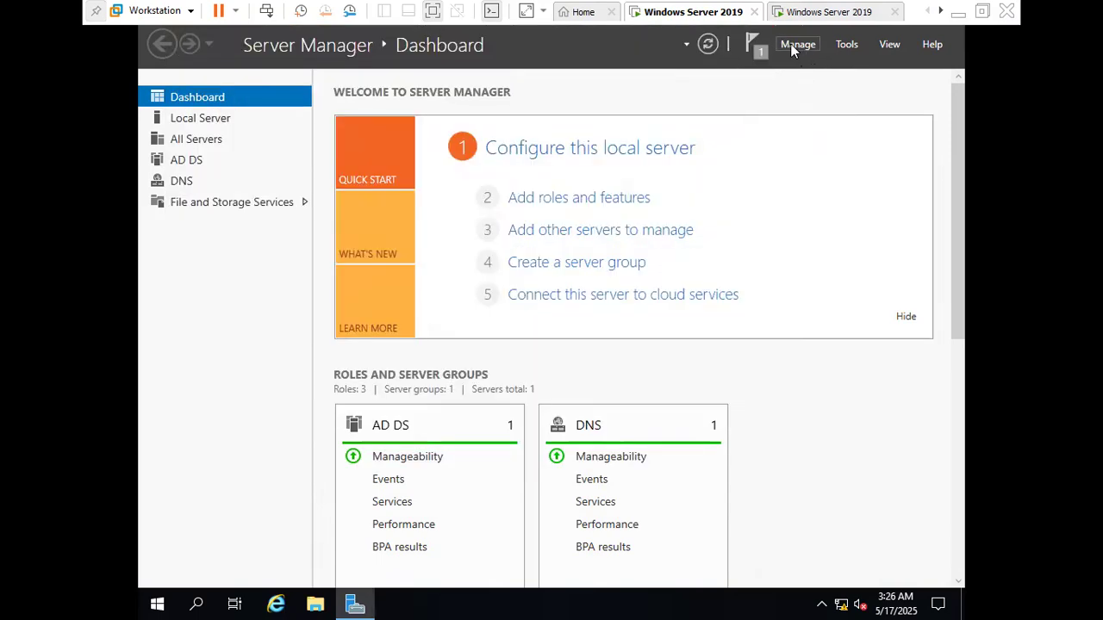
# Check the DFS role services under File and iSCSI Services in the Add Roles and Features Wizard, and cancel the wizard
pyautogui.click(793, 47)
pyautogui.click(808, 68)
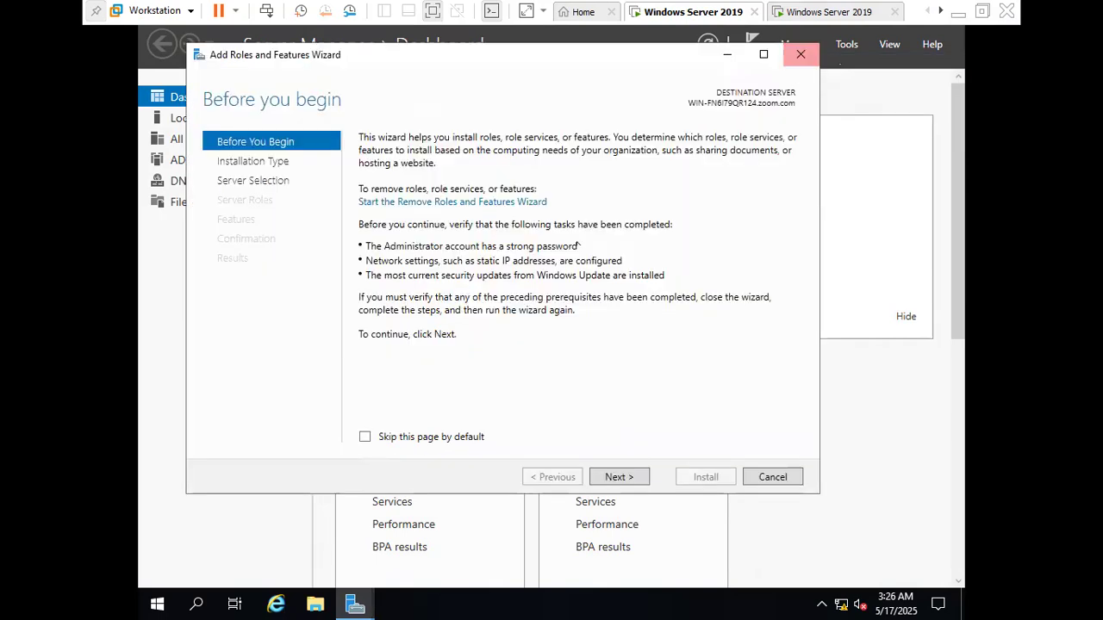
pyautogui.click(619, 478)
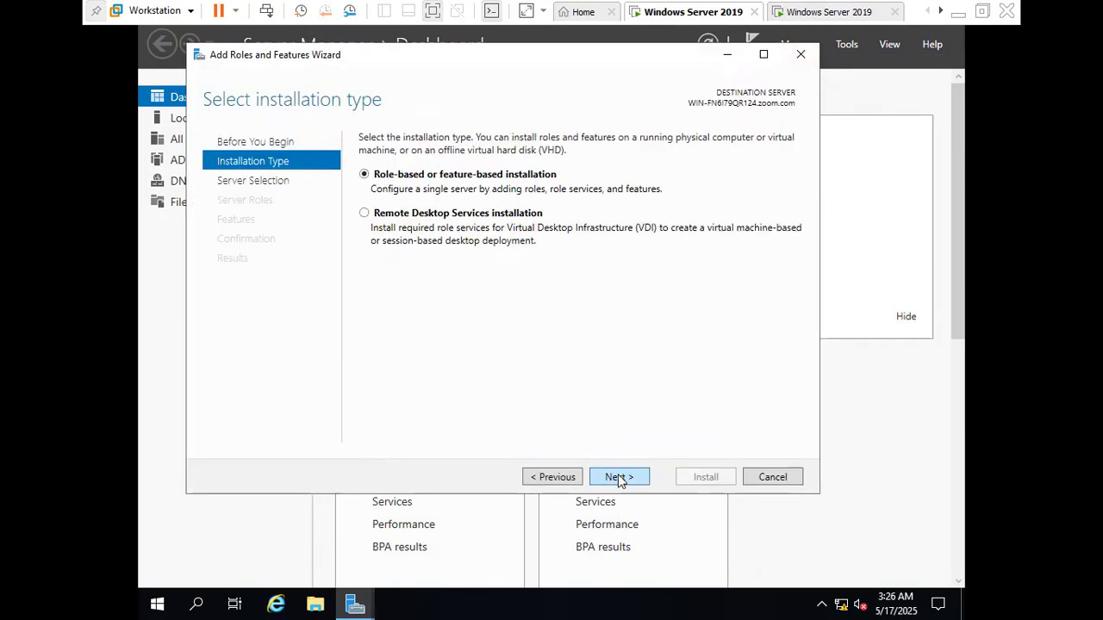
pyautogui.click(619, 478)
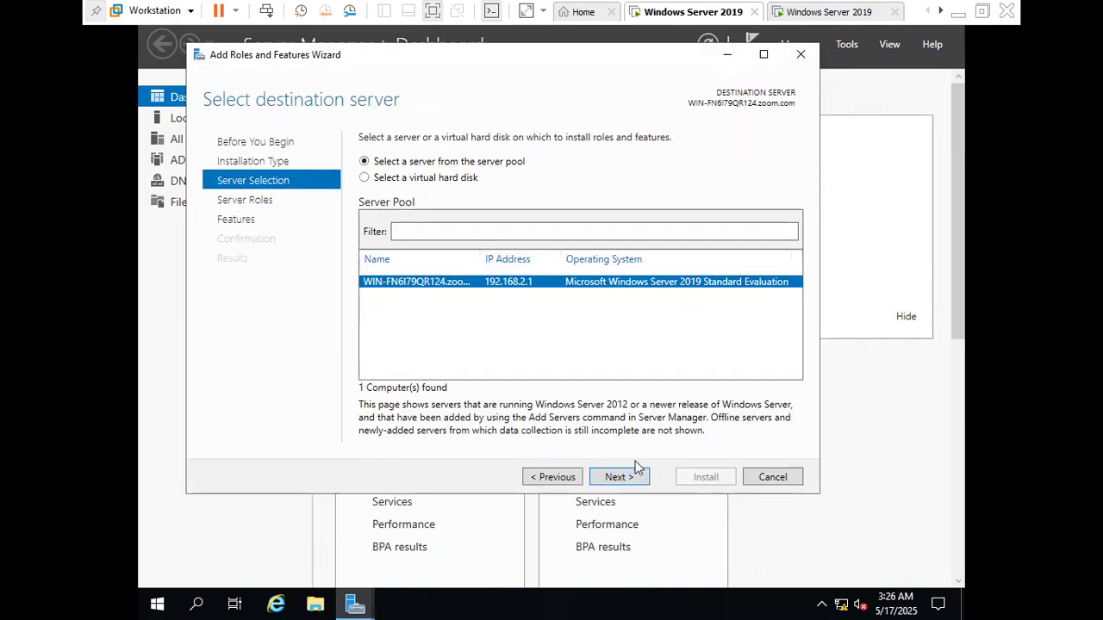
pyautogui.click(620, 479)
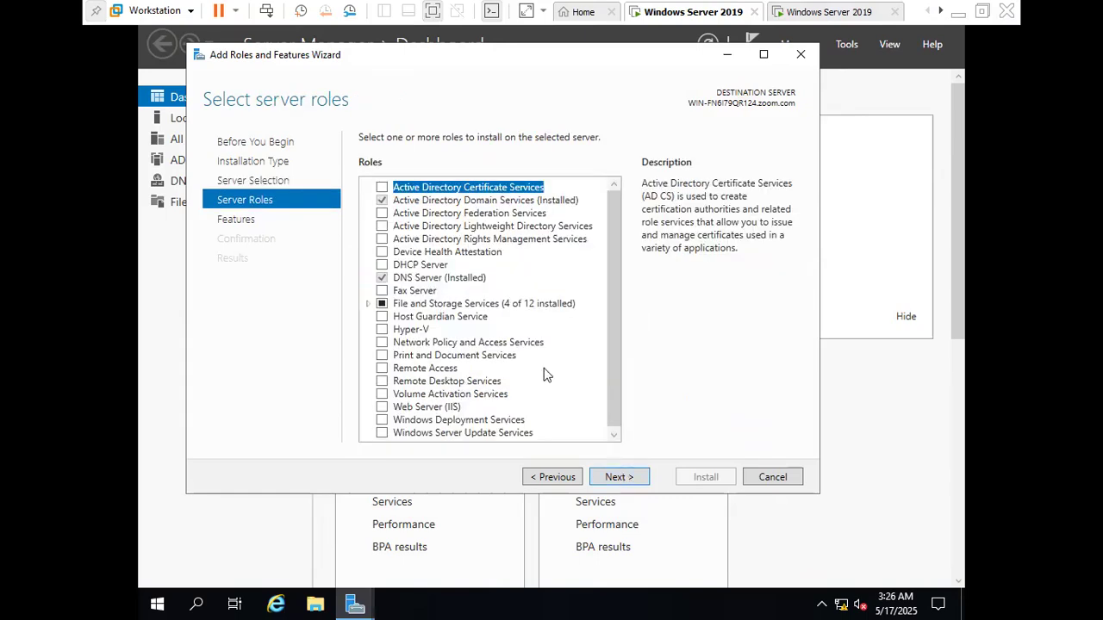
pyautogui.doubleClick(421, 305)
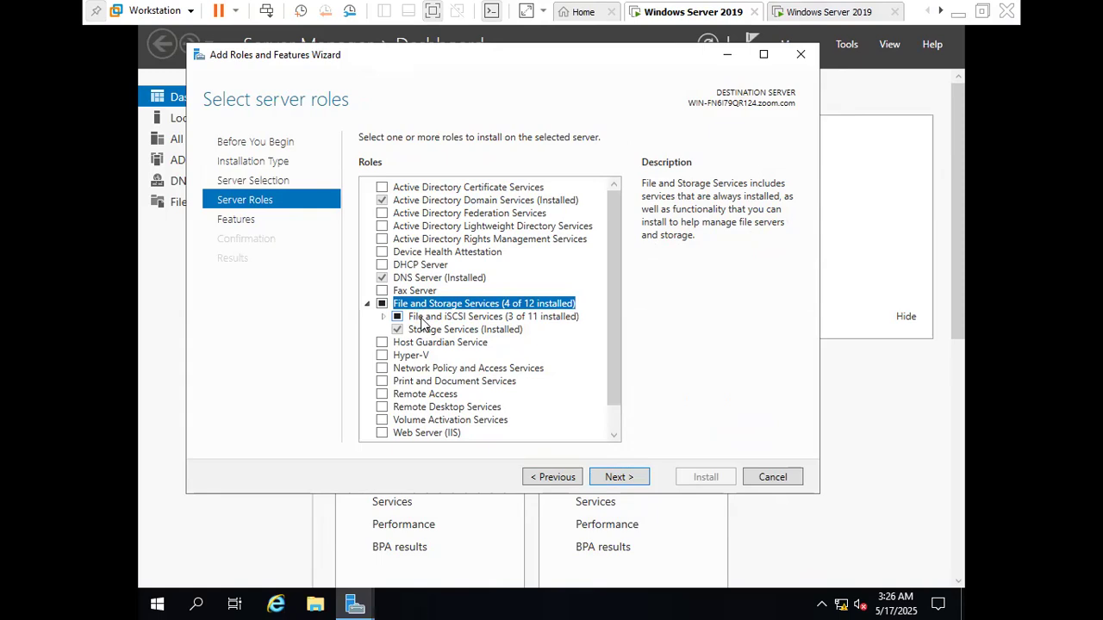
pyautogui.doubleClick(448, 318)
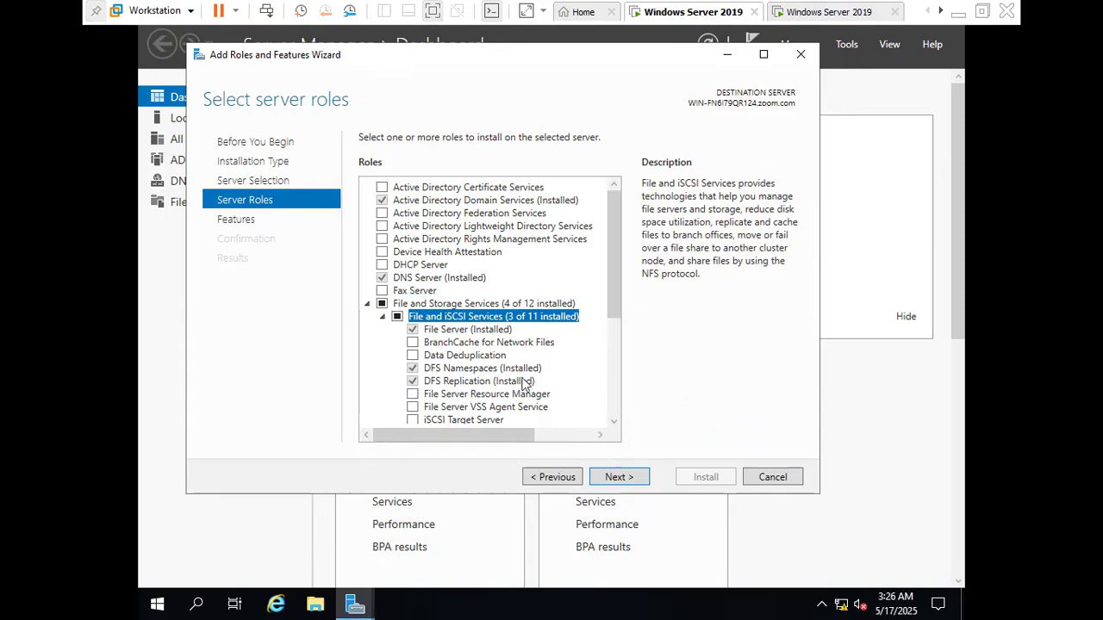
pyautogui.click(782, 477)
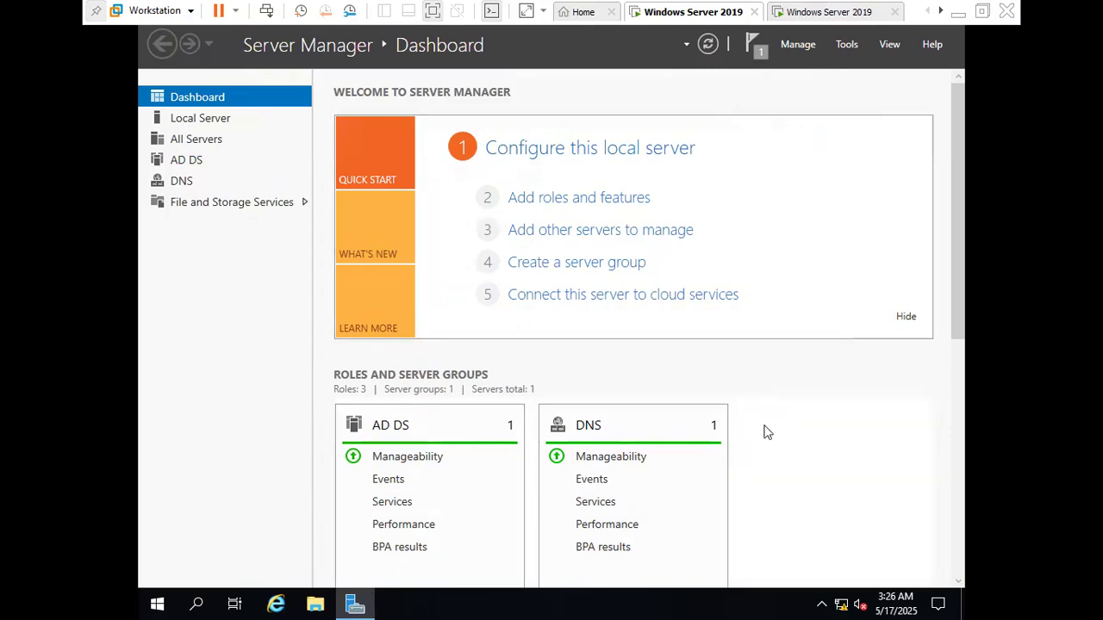
# On the second Windows Server 2019 virtual machine, start the domain controller promotion as a new Tree Domain in an existing forest
pyautogui.click(828, 14)
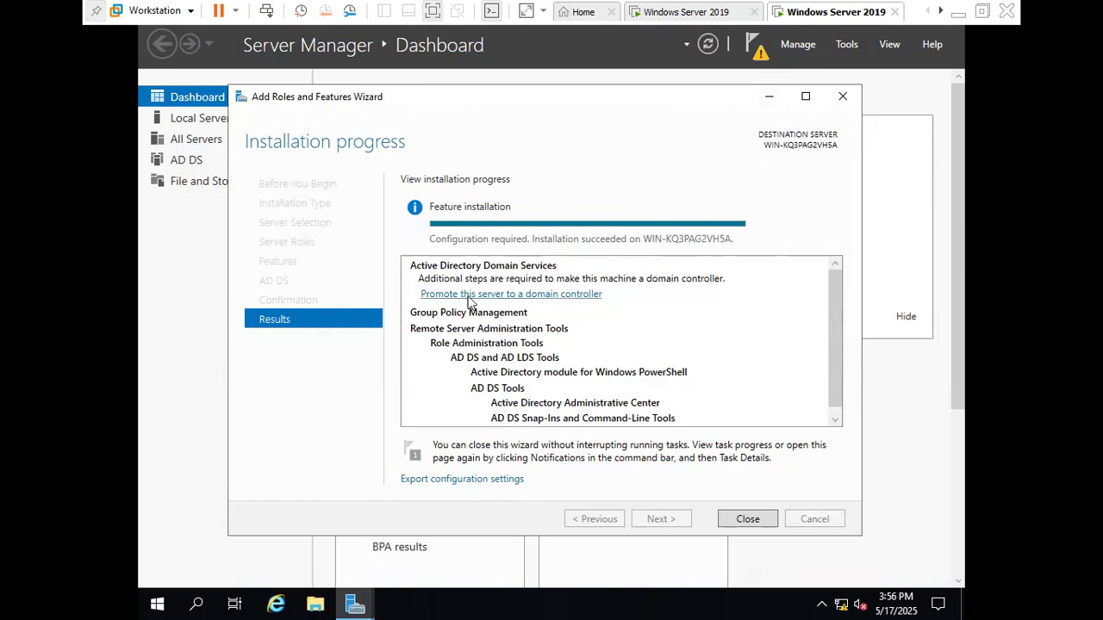
pyautogui.click(495, 295)
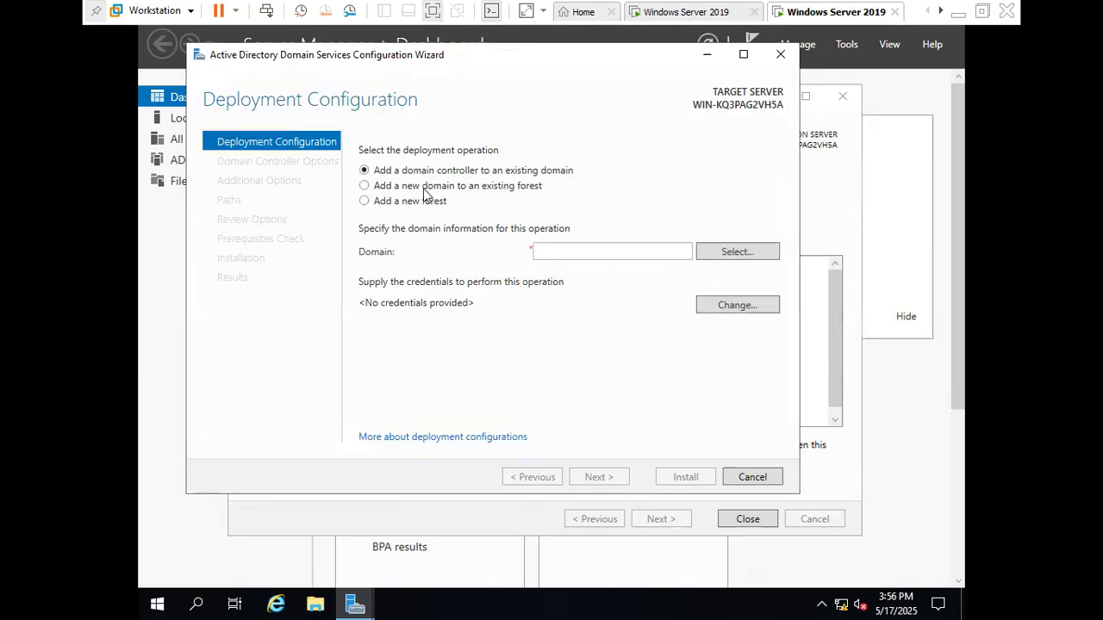
pyautogui.click(424, 192)
pyautogui.click(608, 254)
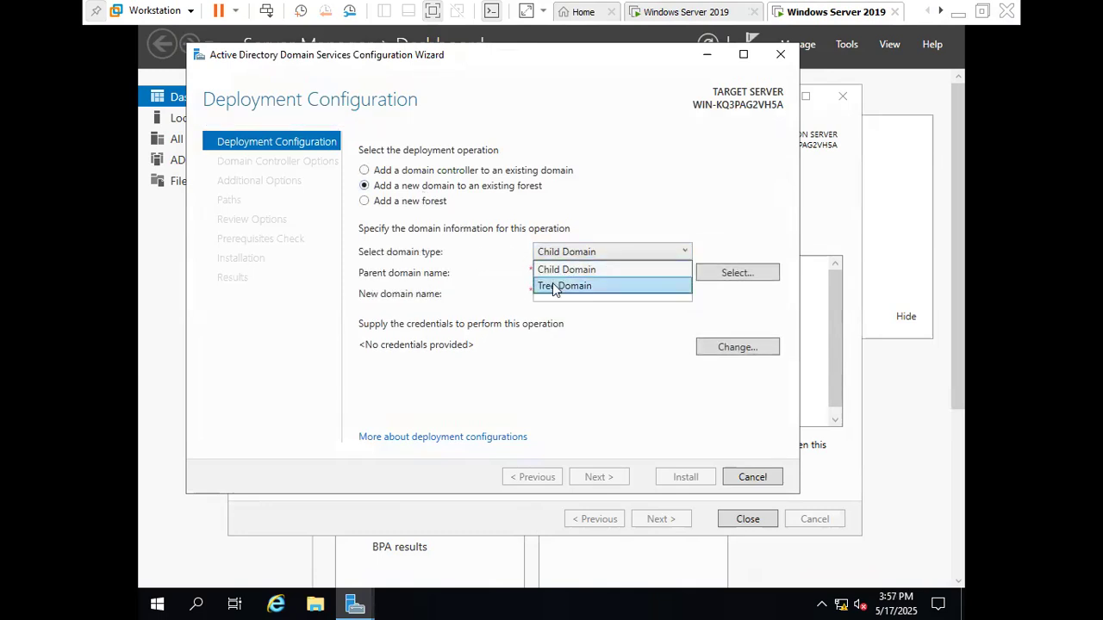
pyautogui.click(618, 287)
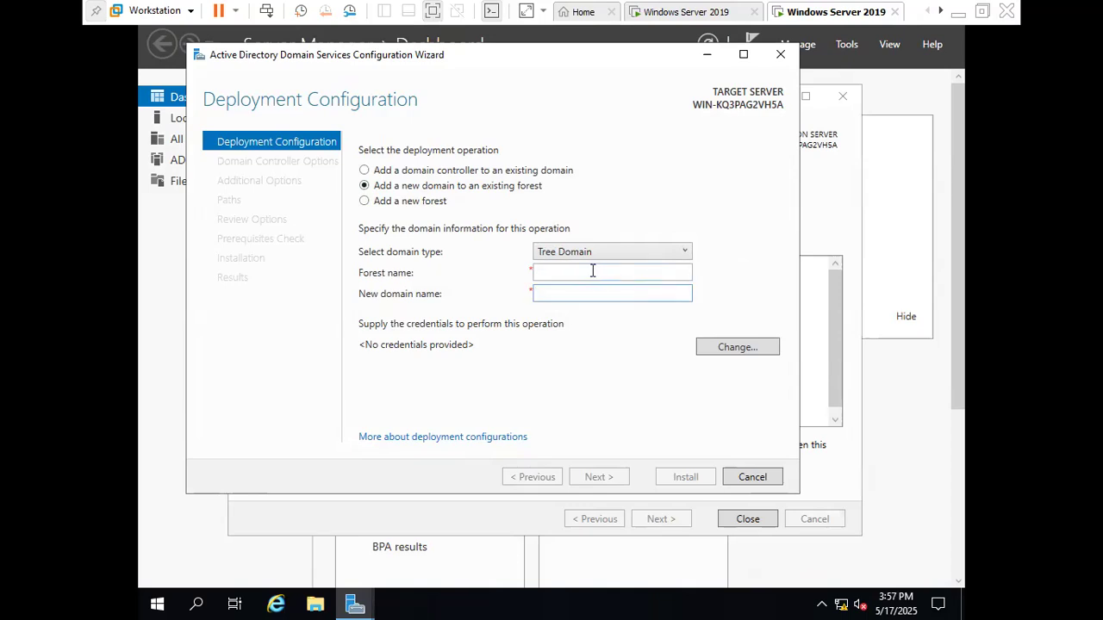
# Set the forest name to zoom.com and the new domain name to root.com
pyautogui.click(593, 272)
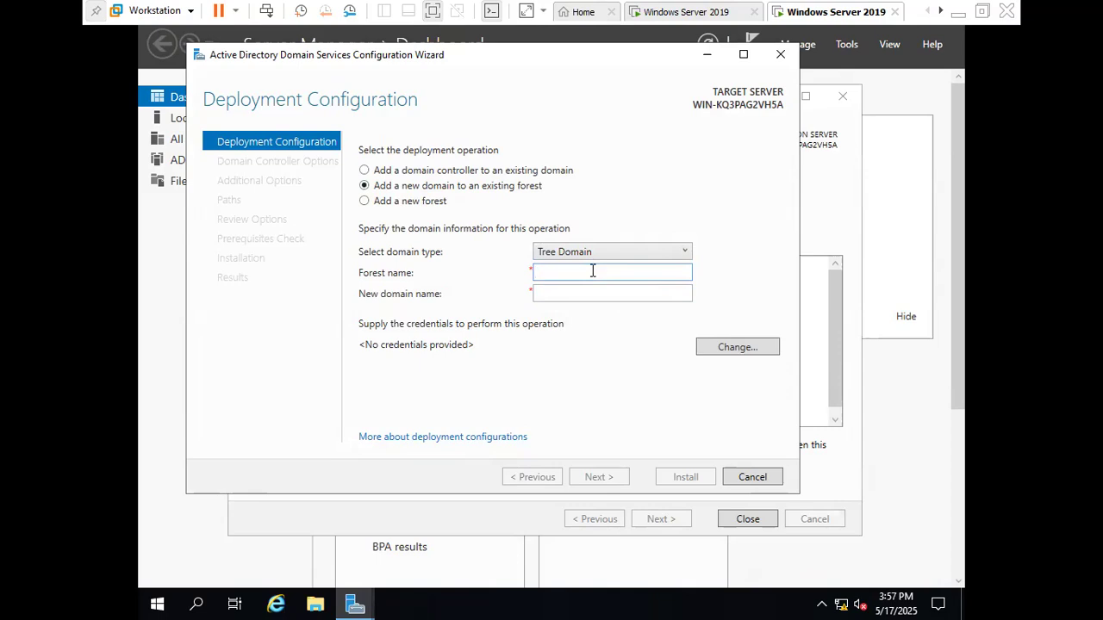
pyautogui.write('zoom.com')
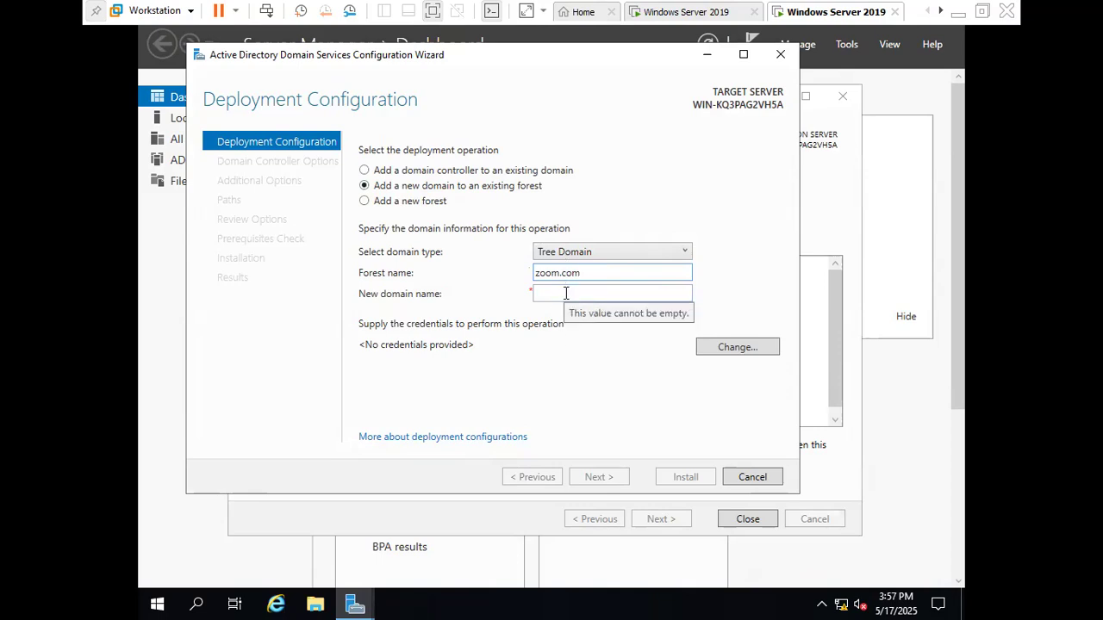
pyautogui.click(566, 294)
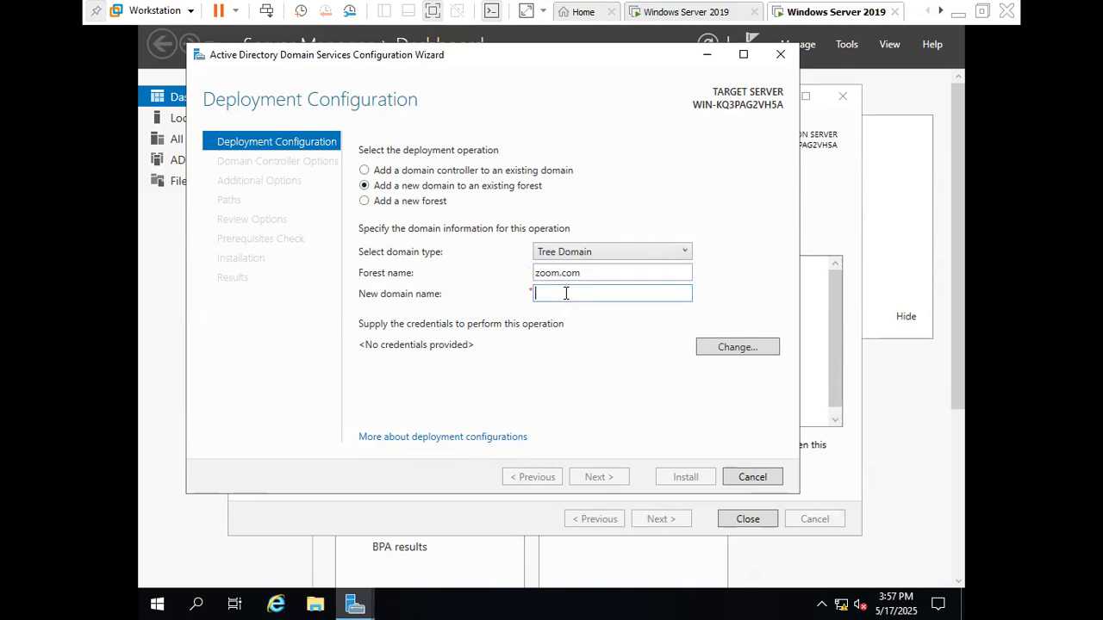
pyautogui.write('root.com')
# Supply the forest administrator's user name and password as deployment credentials and continue to the domain controller options
pyautogui.click(737, 347)
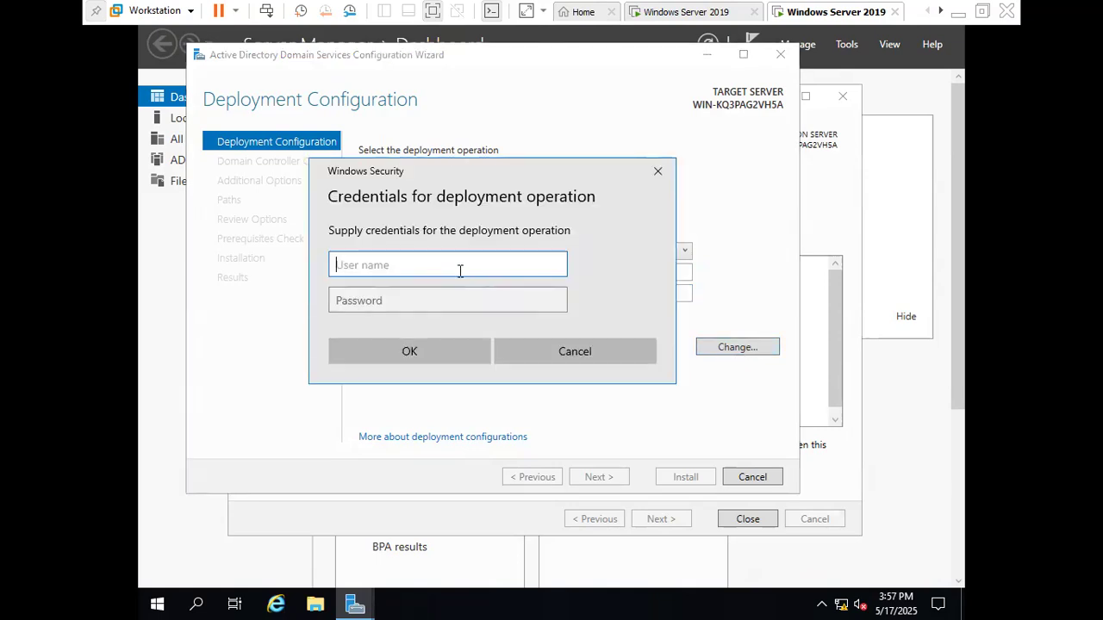
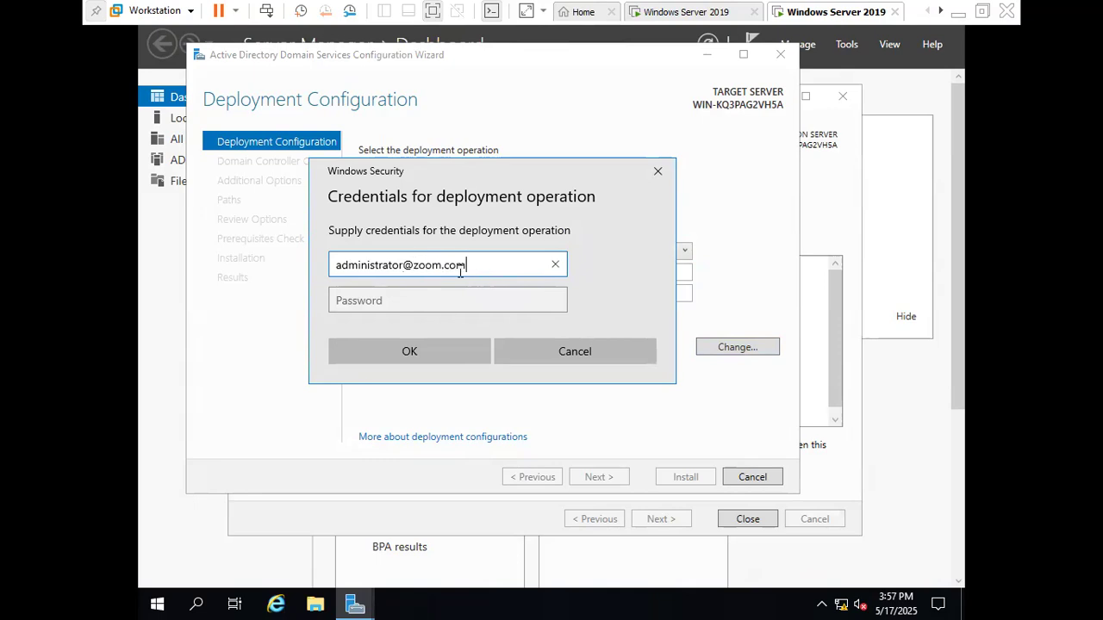
pyautogui.press('Tab')
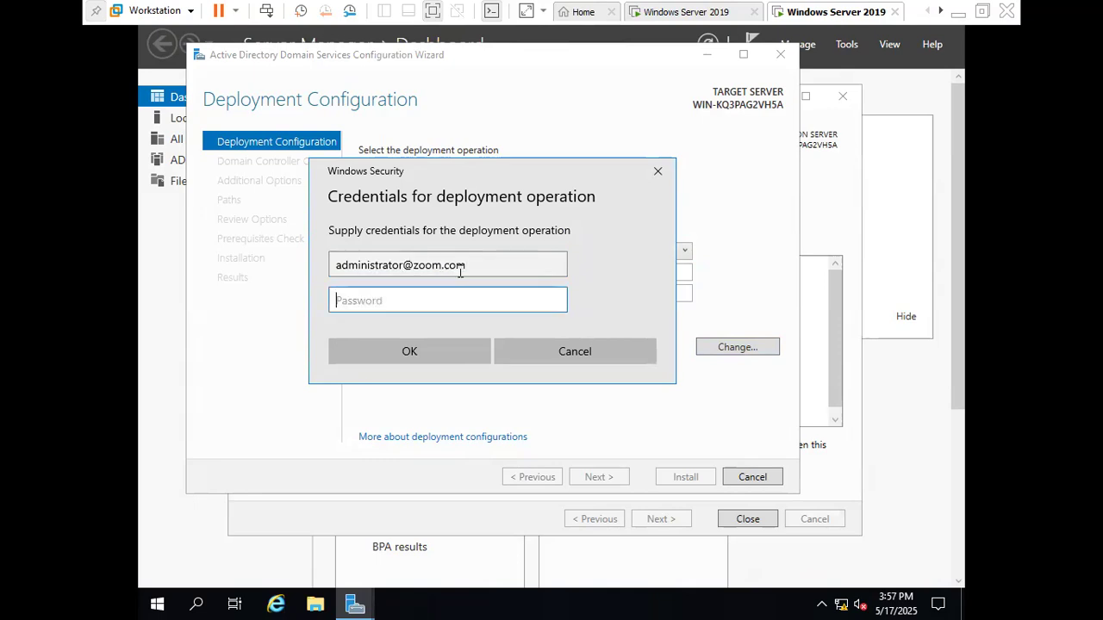
pyautogui.write('•••••••')
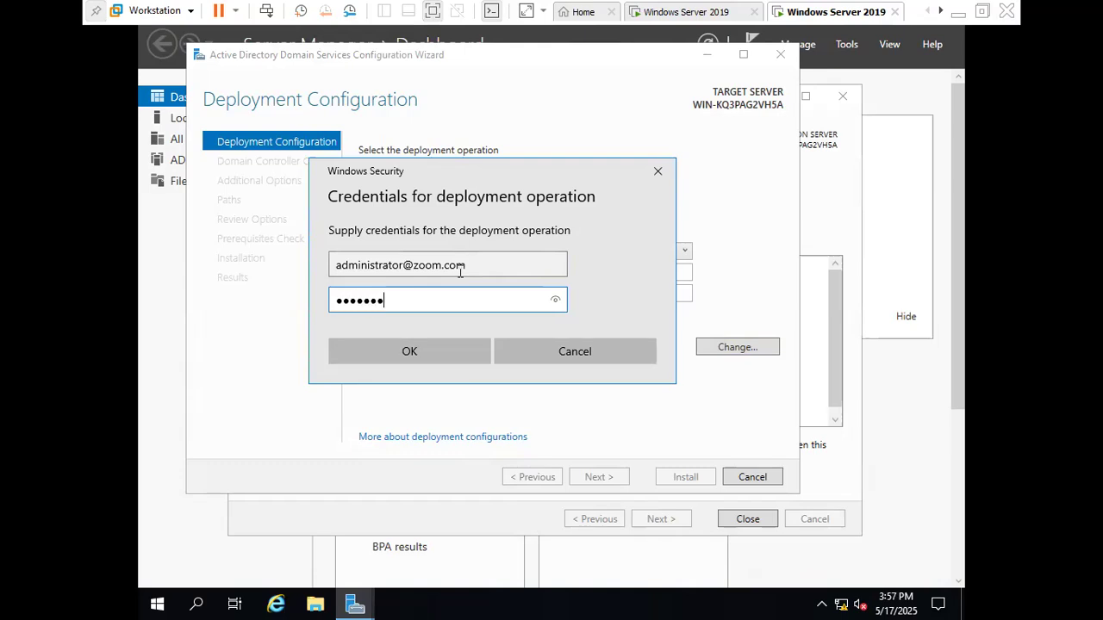
pyautogui.click(438, 347)
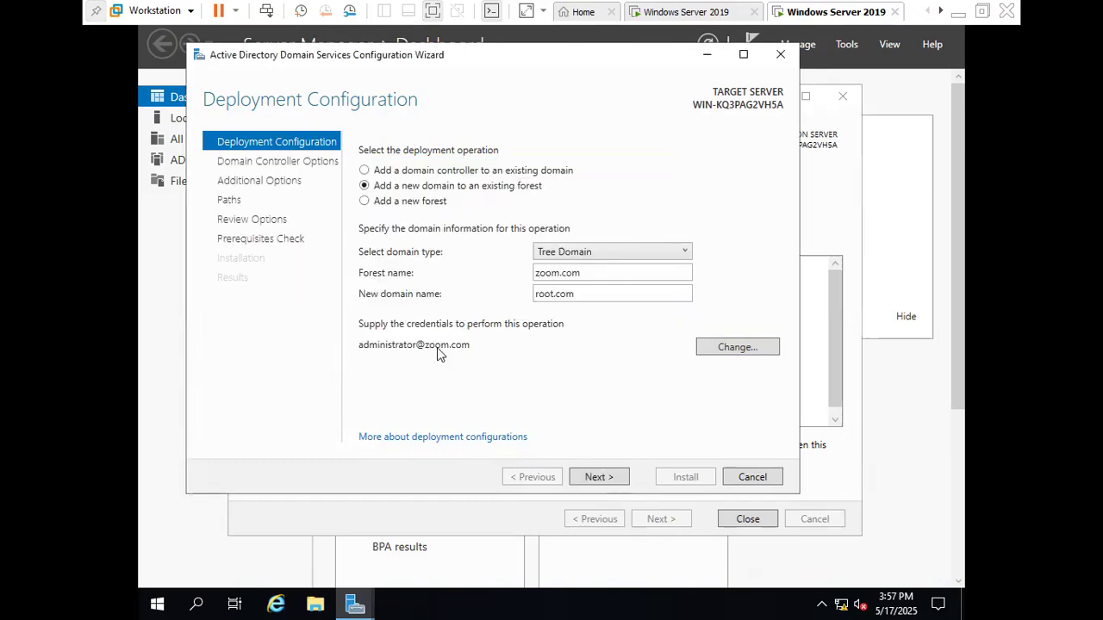
pyautogui.click(607, 480)
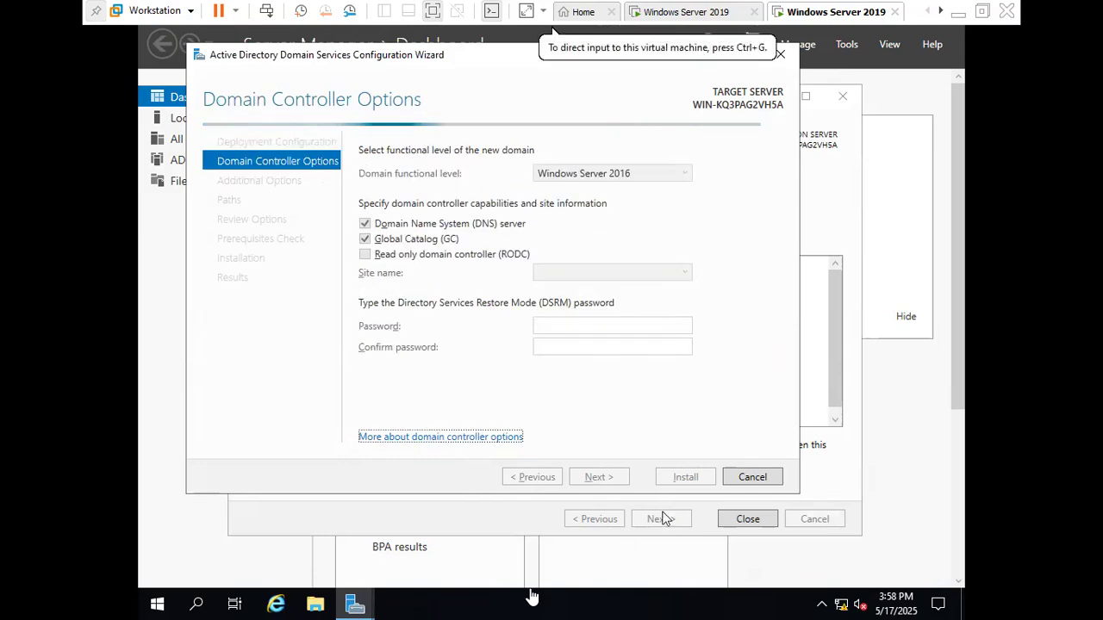
# Enter and confirm the Directory Services Restore Mode password and continue to the DNS options
pyautogui.press('super')
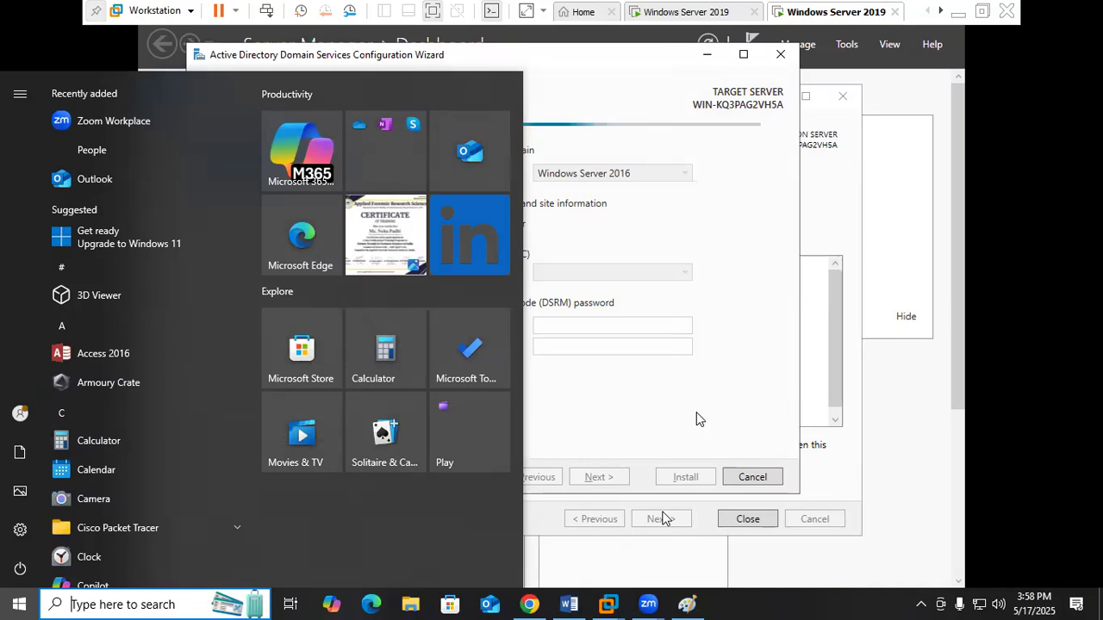
pyautogui.click(618, 325)
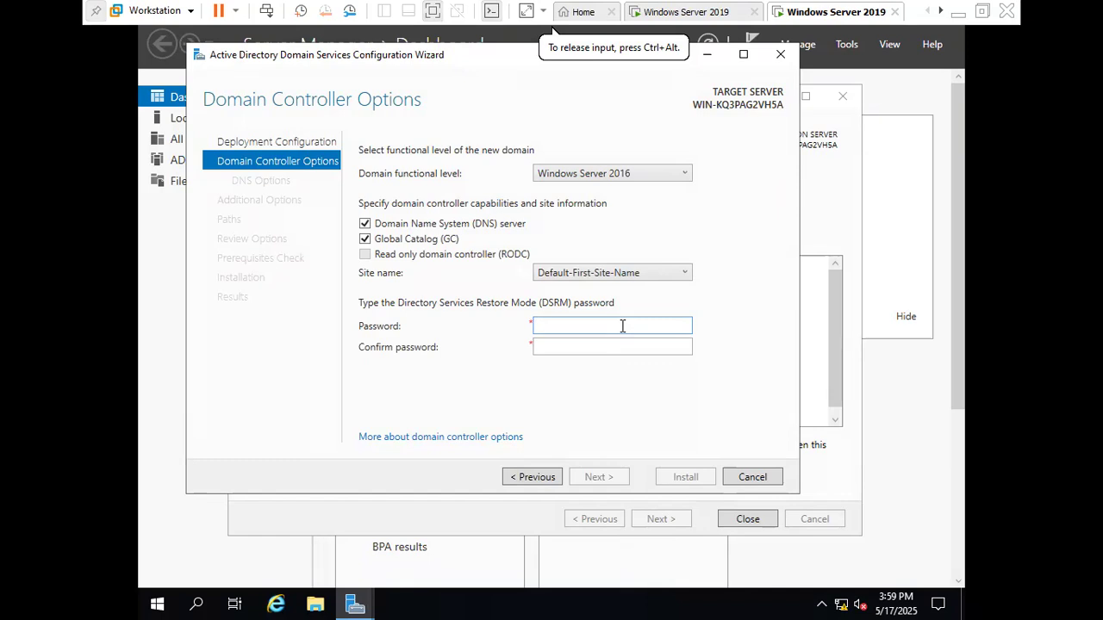
pyautogui.write('Passwor')
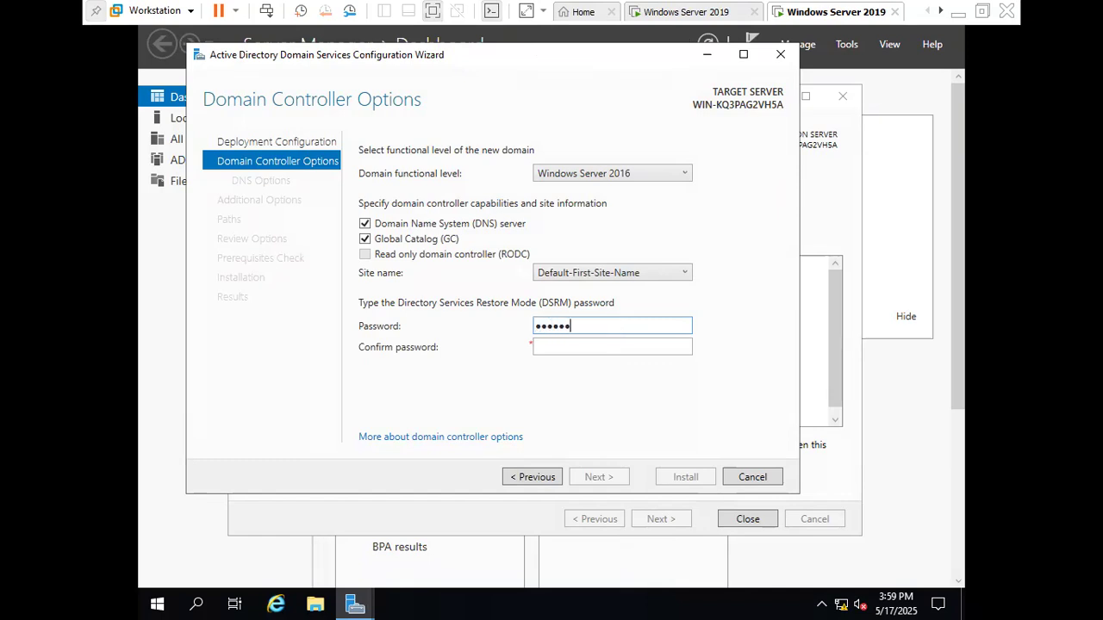
pyautogui.press('Tab')
pyautogui.write('Passwor')
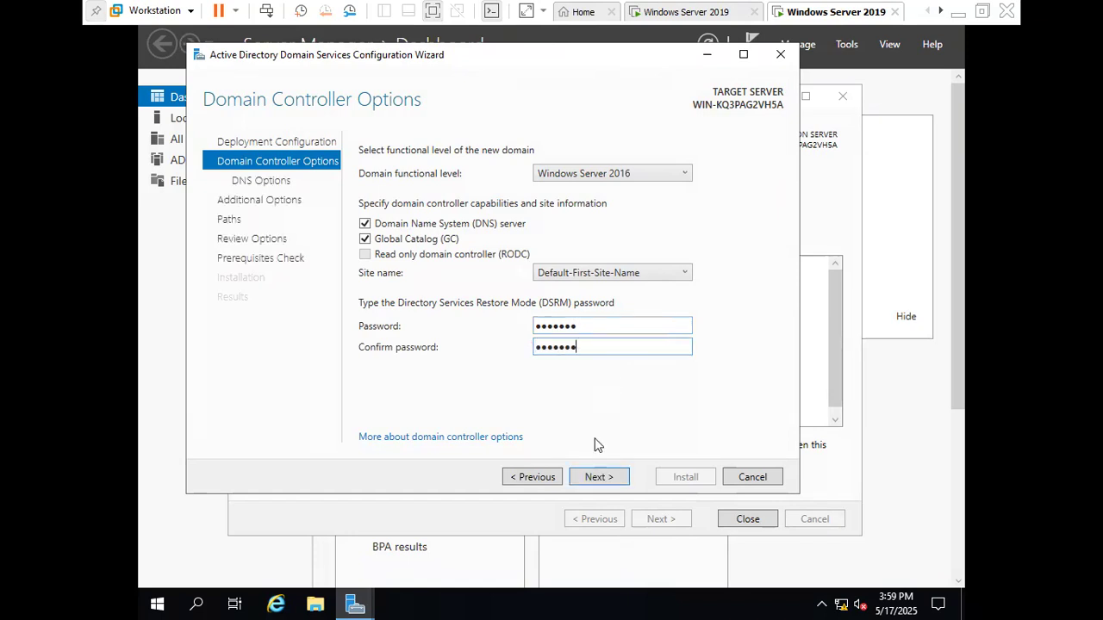
pyautogui.click(595, 478)
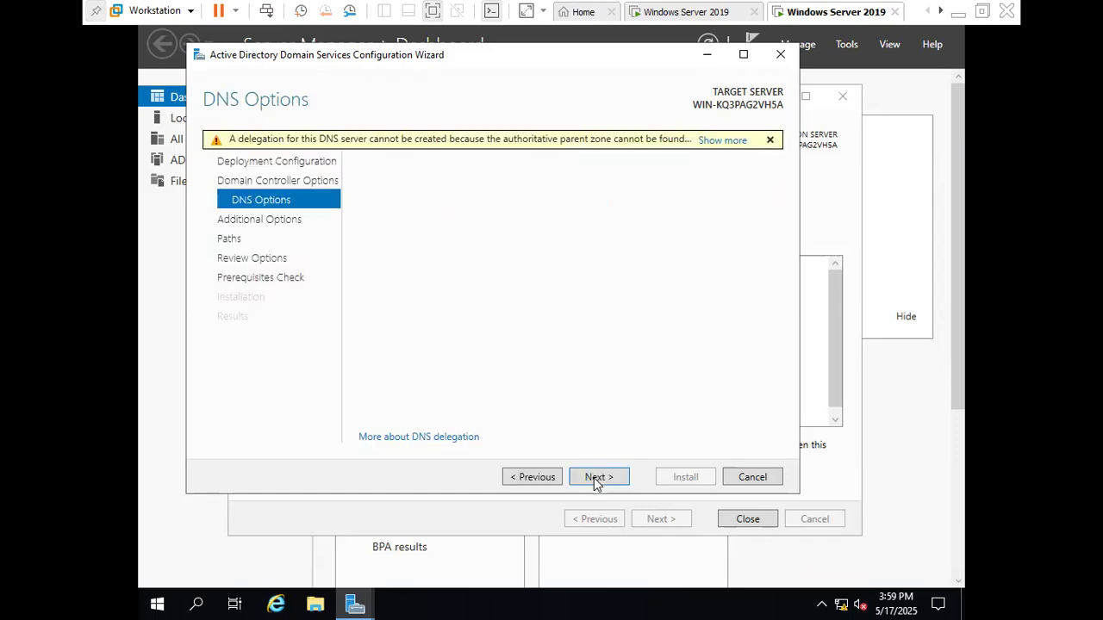
# Keep the NetBIOS name ROOT and the default AD DS folders, review the selections, and install the domain controller promotion
pyautogui.click(594, 478)
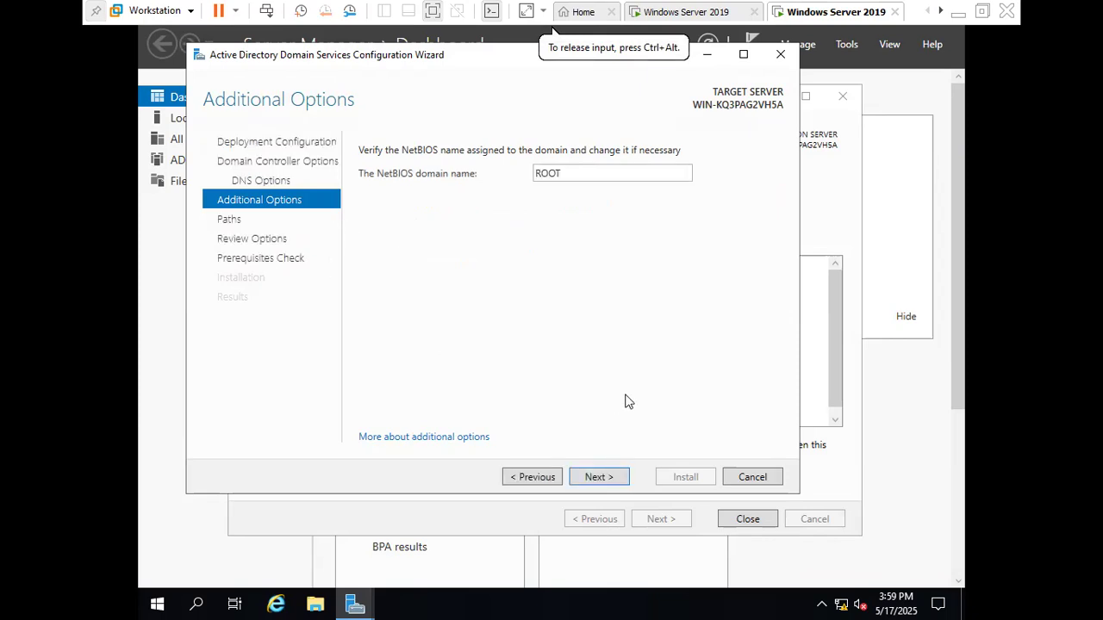
pyautogui.click(598, 483)
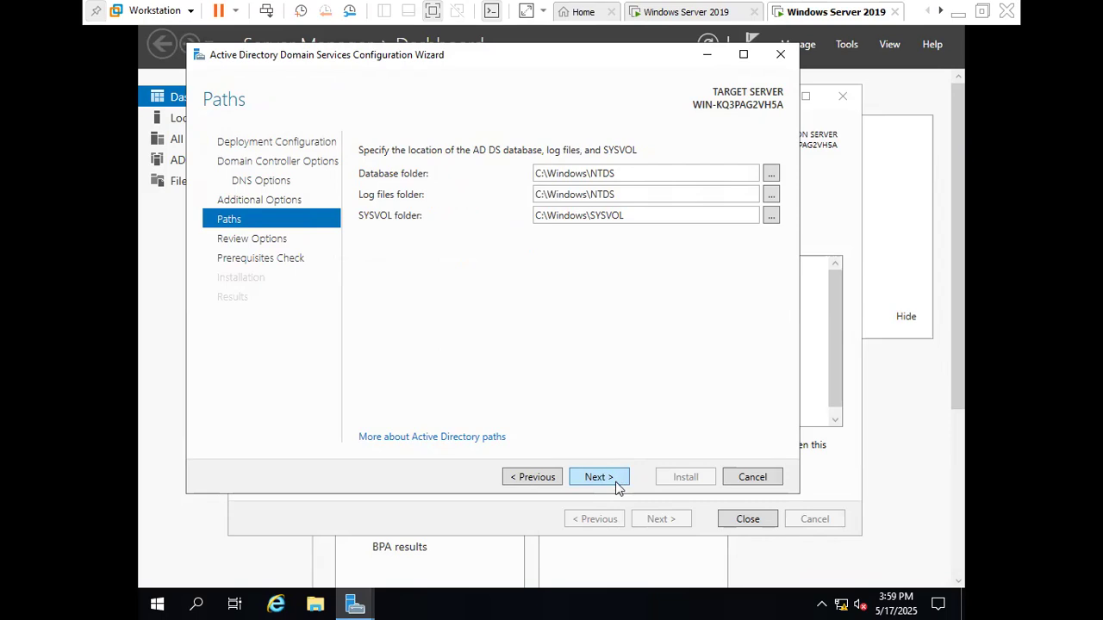
pyautogui.click(615, 485)
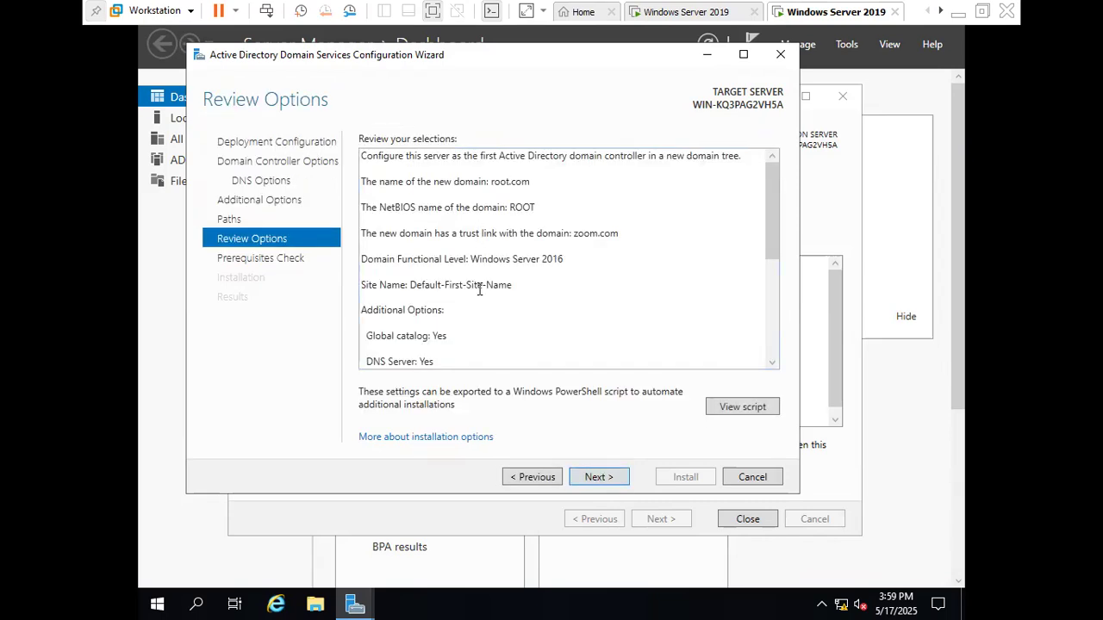
pyautogui.scroll(-3, 480, 306)
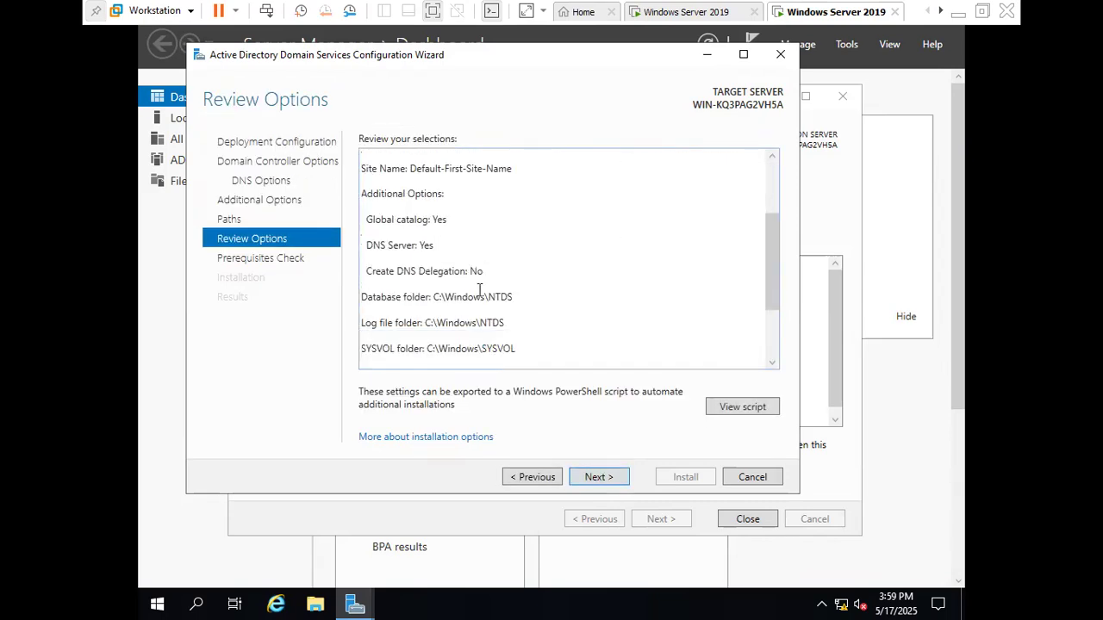
pyautogui.scroll(3, 479, 336)
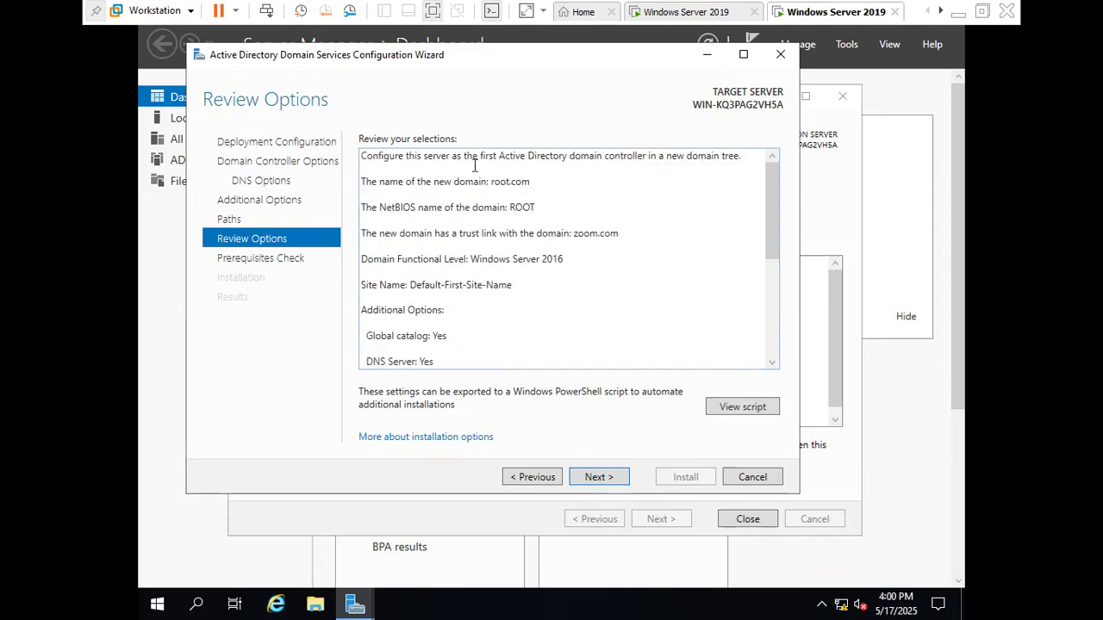
pyautogui.click(597, 479)
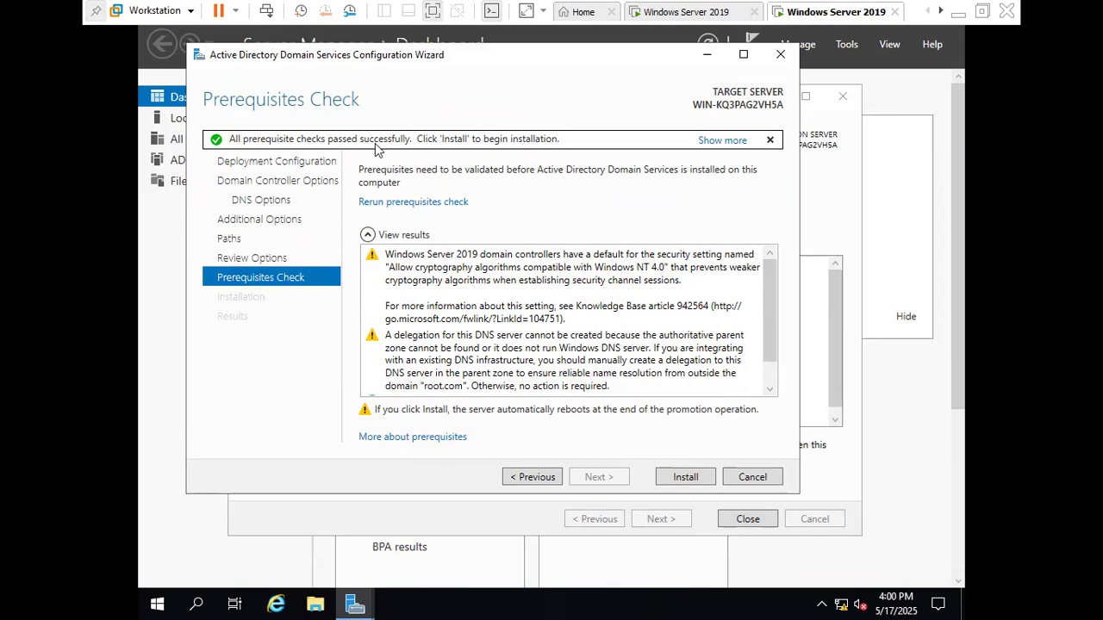
pyautogui.click(685, 479)
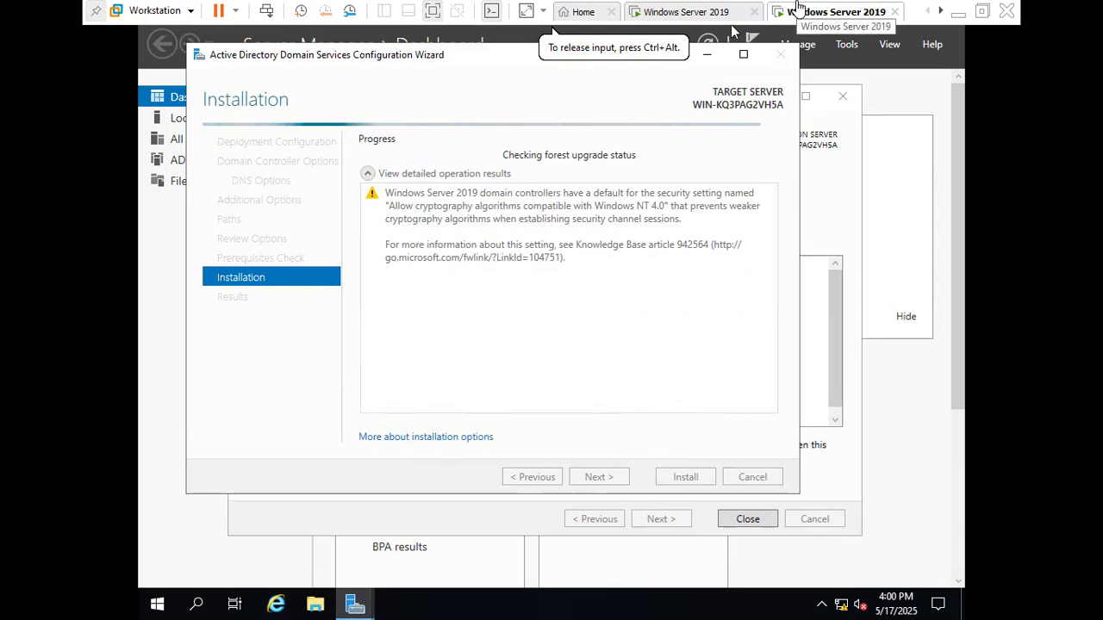
# Unlock the restarted server and sign in to the ROOT domain's Administrator account with the account password
pyautogui.press('super')
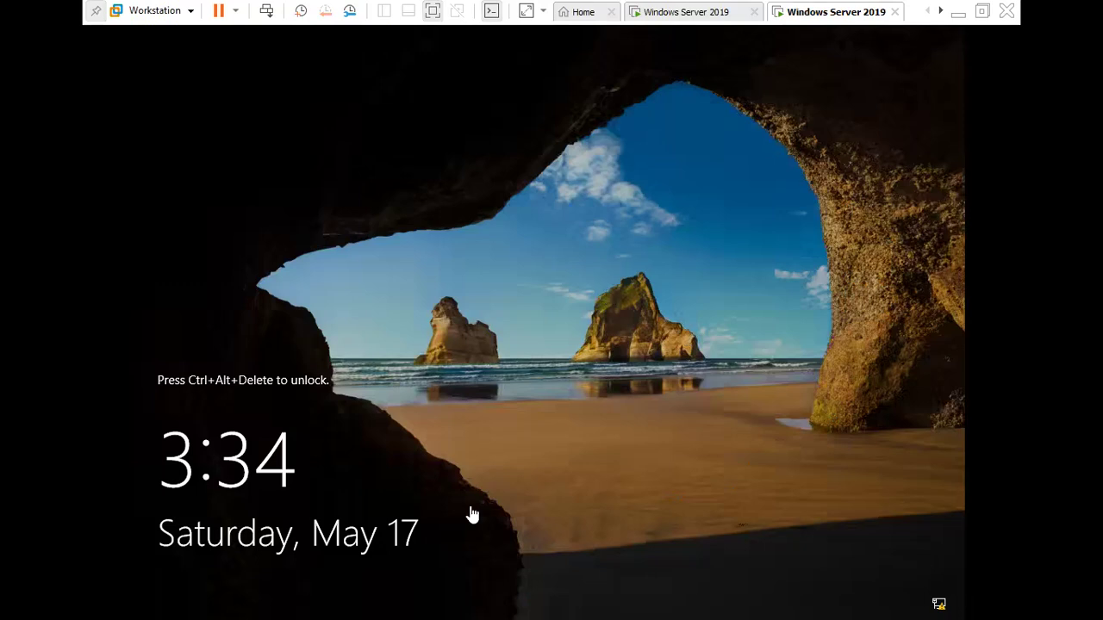
pyautogui.click(546, 487)
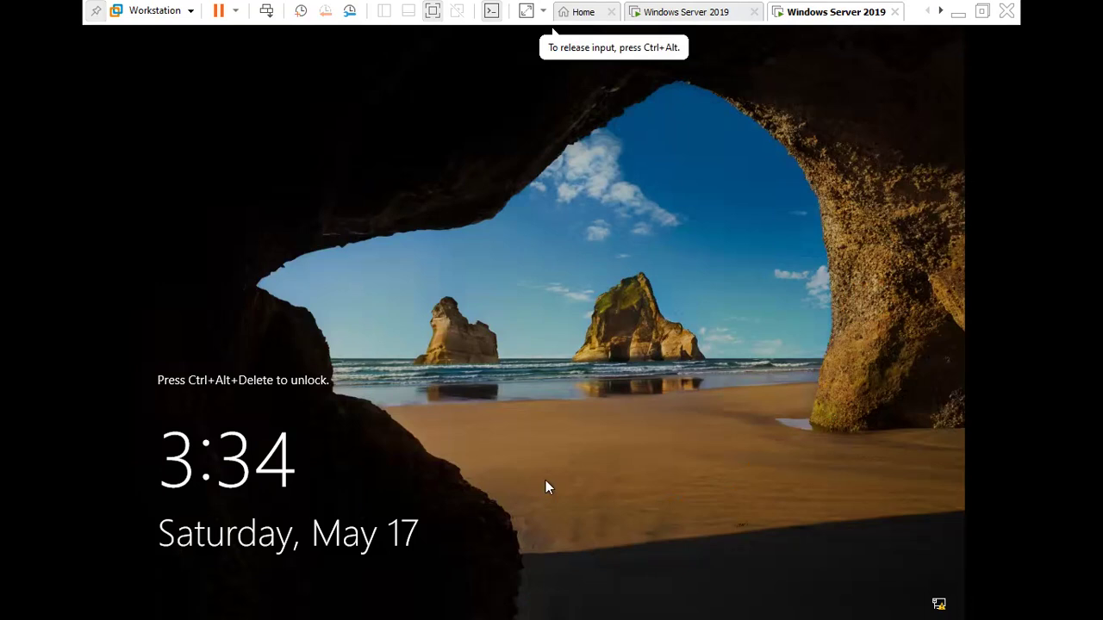
pyautogui.press('ctrl+alt+Insert')
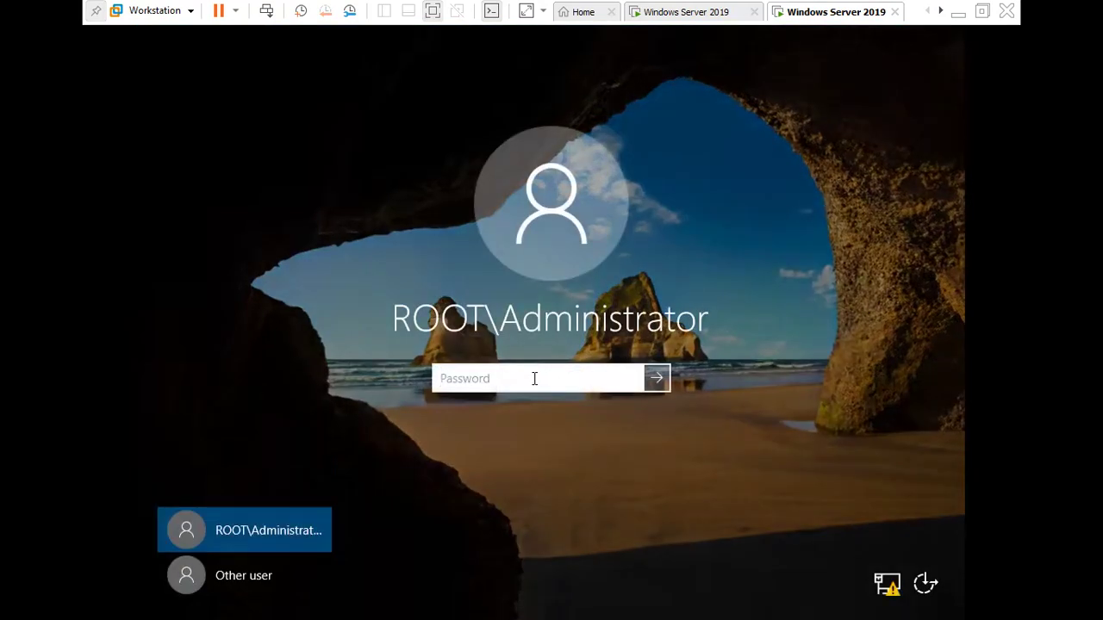
pyautogui.write('•••••••')
pyautogui.press('Return')
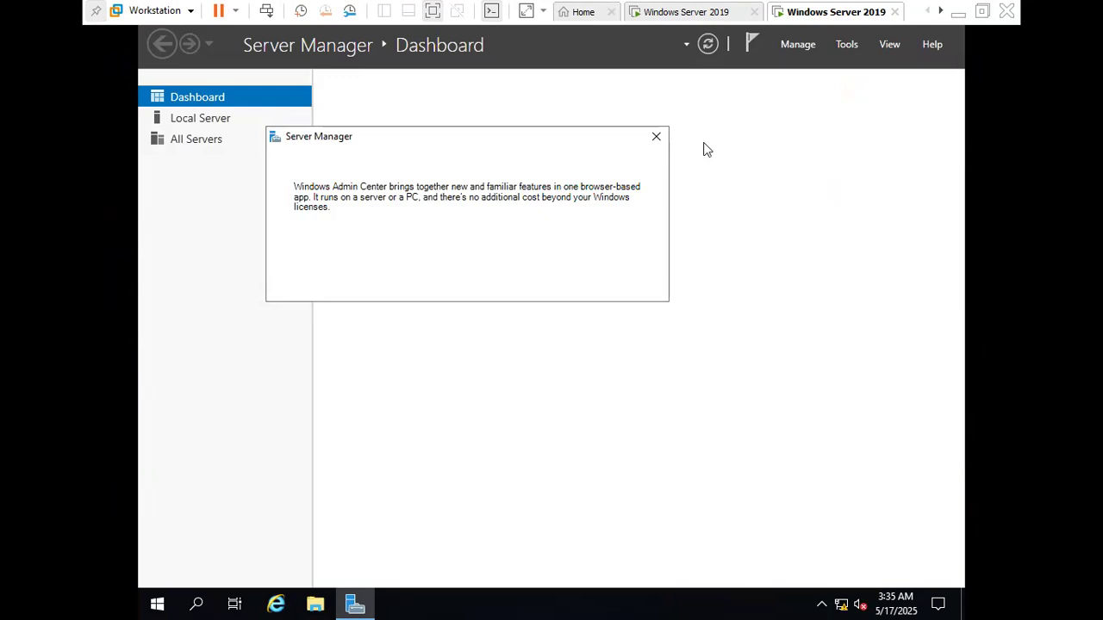
# Dismiss the Windows Admin Center notice and open DNS Manager with the local server's zone folders expanded
pyautogui.click(656, 136)
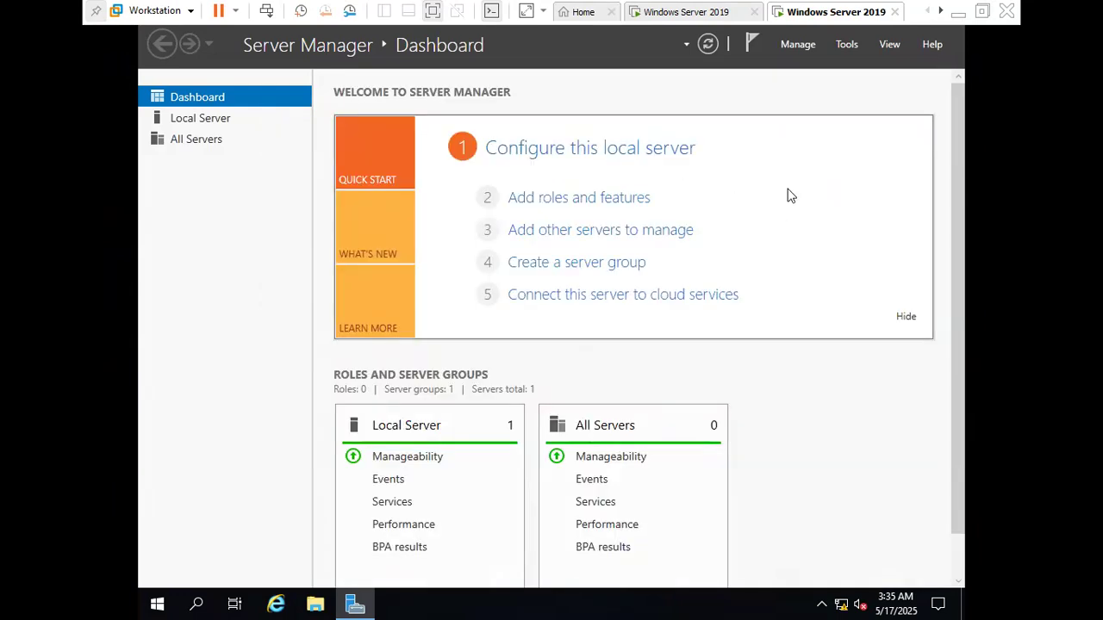
pyautogui.click(848, 45)
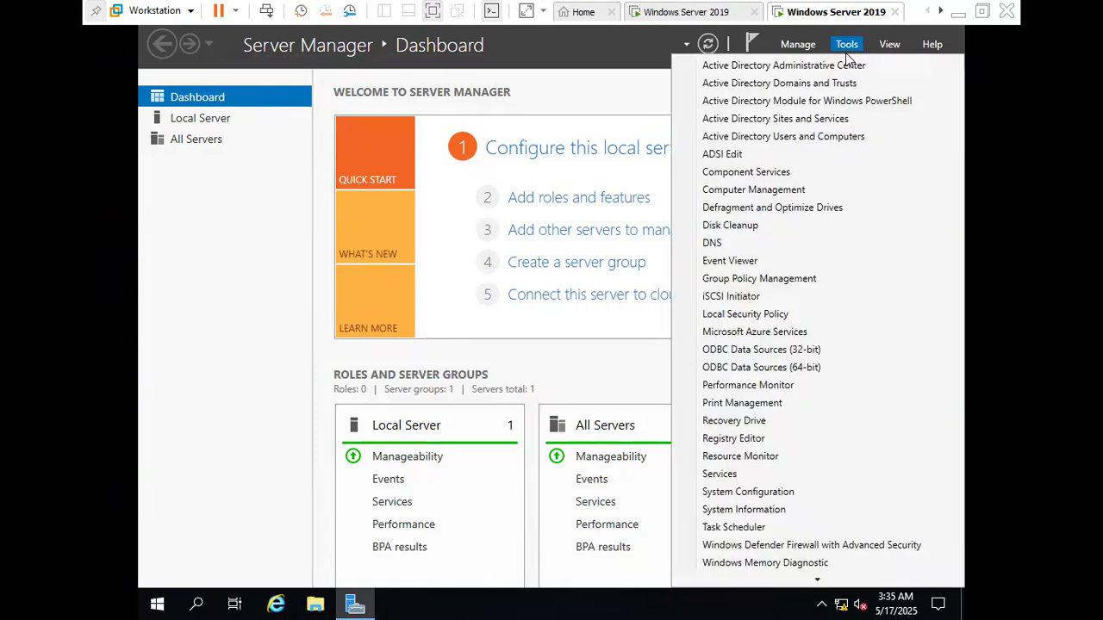
pyautogui.click(728, 250)
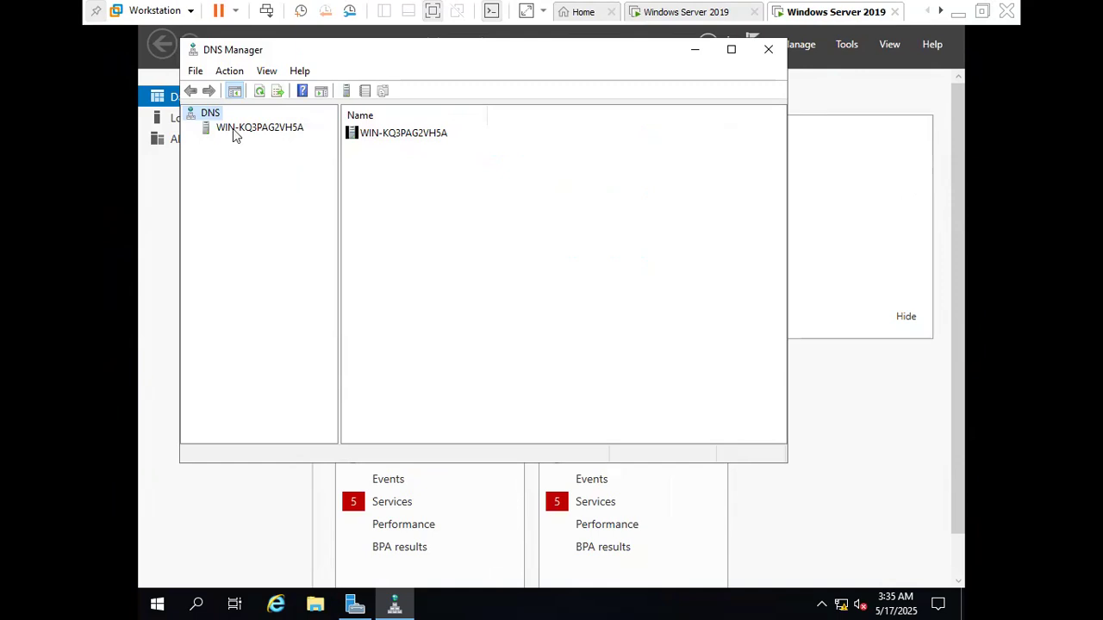
pyautogui.moveTo(337, 161); pyautogui.dragTo(440, 166)
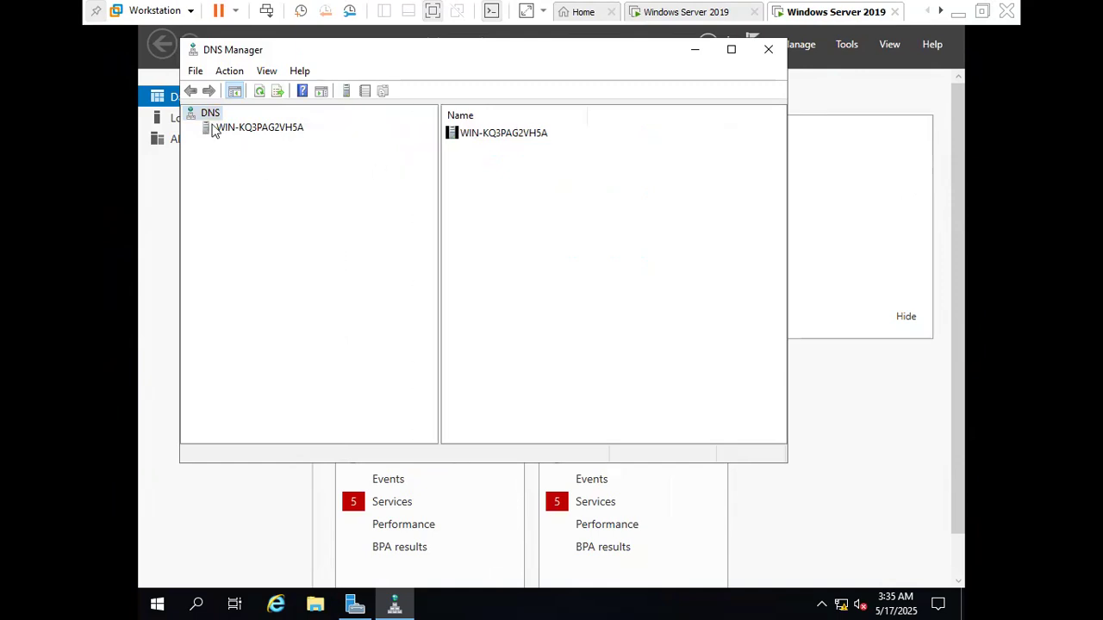
pyautogui.click(212, 129)
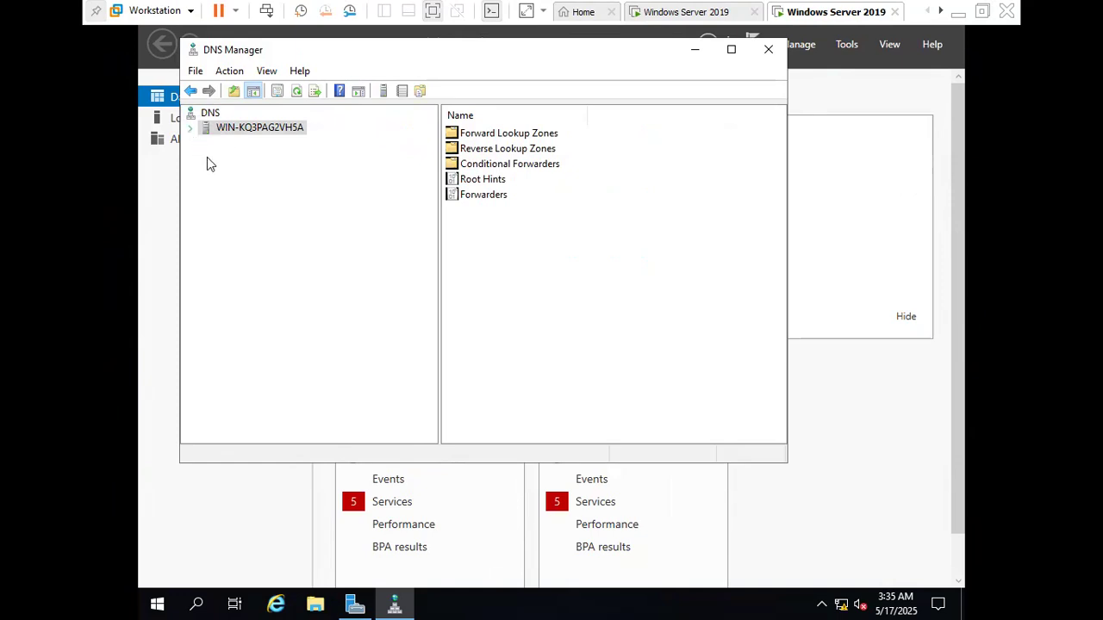
pyautogui.click(190, 129)
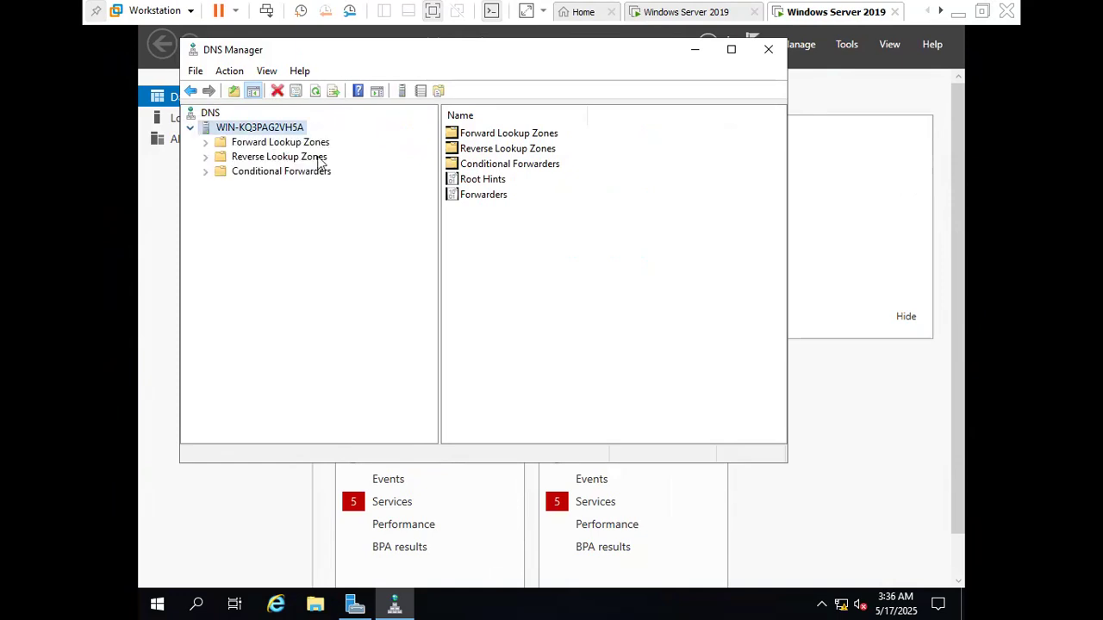
# Examine the root.com forward lookup zone and its host record for this server
pyautogui.click(241, 147)
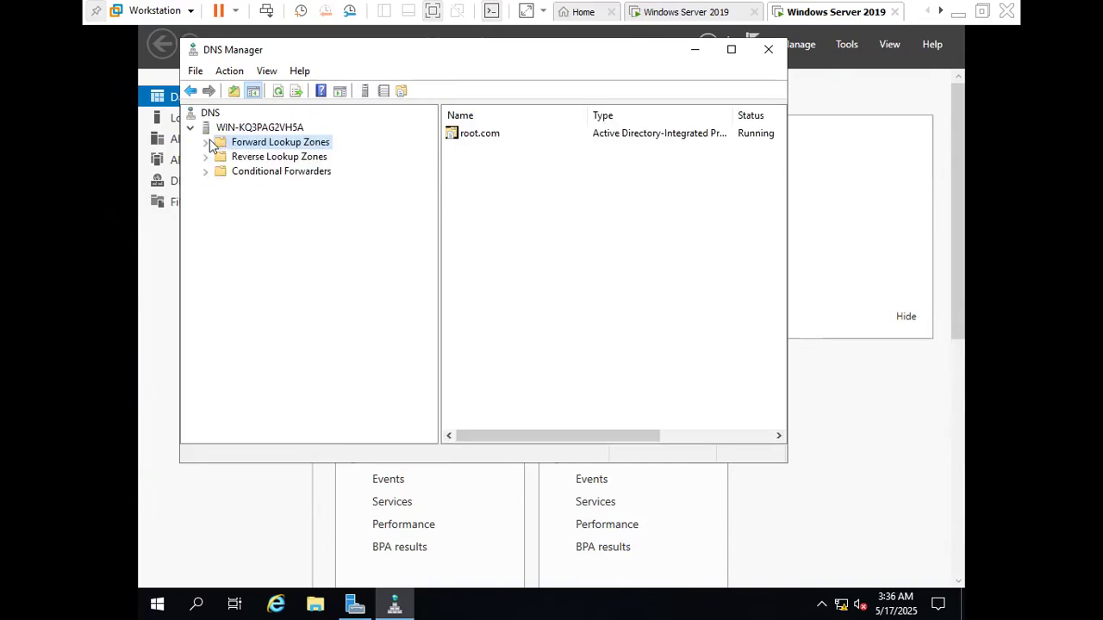
pyautogui.click(206, 142)
pyautogui.doubleClick(267, 159)
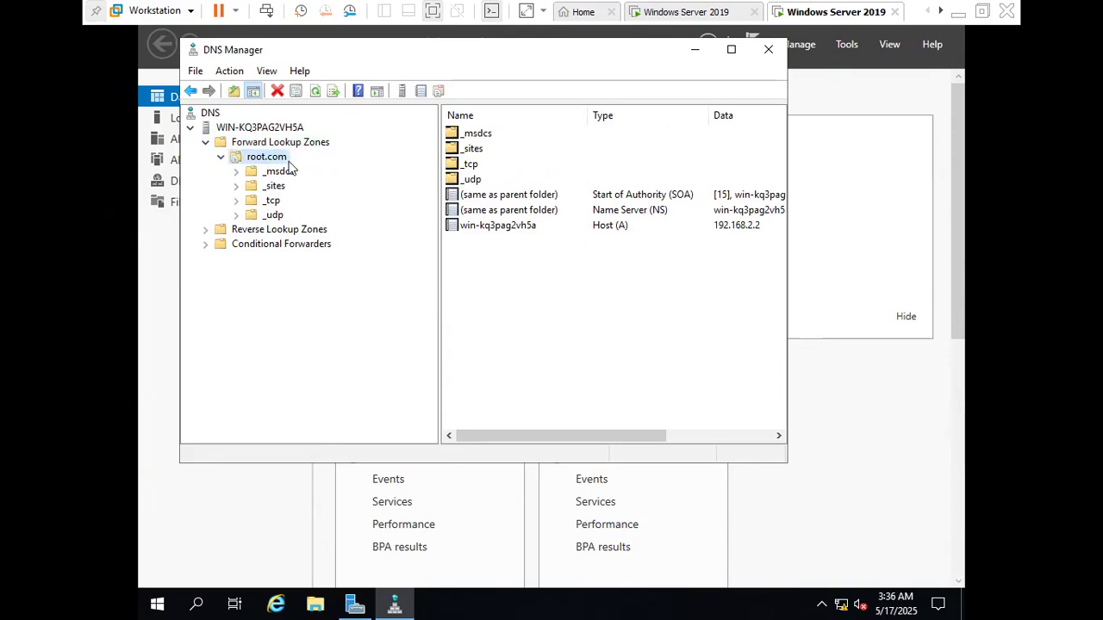
pyautogui.click(738, 227)
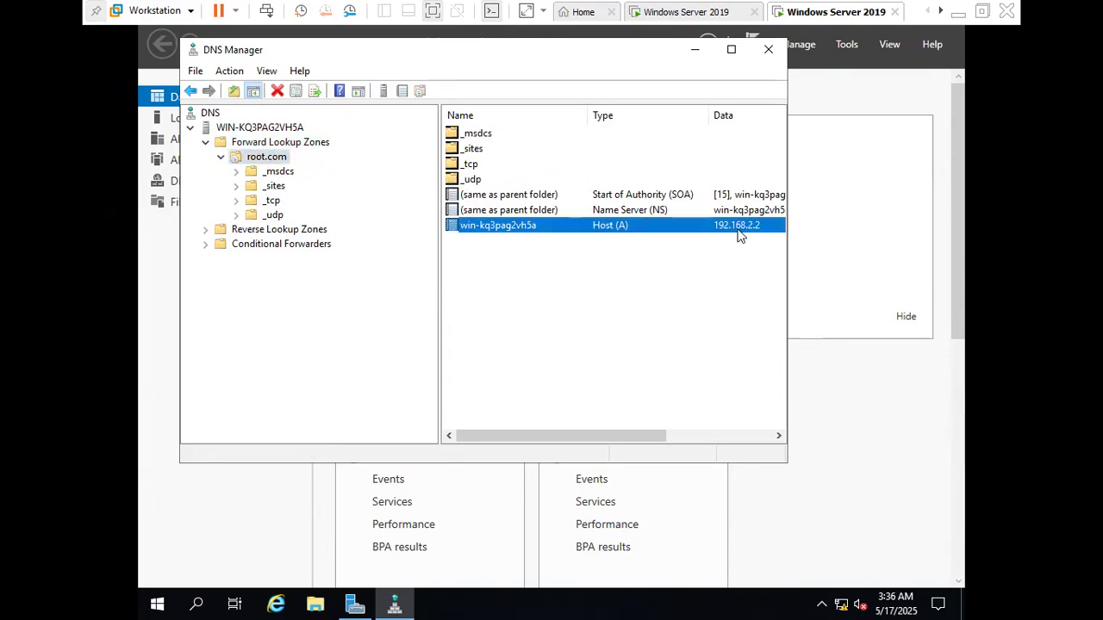
# Start a new IPv4 reverse lookup zone as an Active Directory-stored primary zone replicated to all DNS servers in the root.com domain
pyautogui.click(278, 231)
pyautogui.rightClick(277, 231)
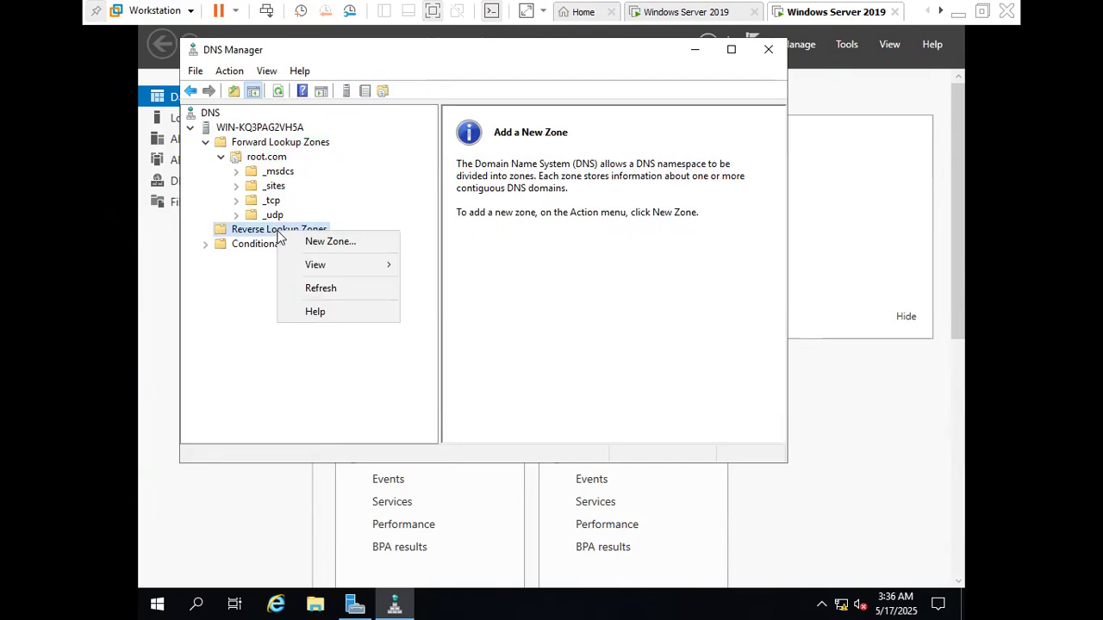
pyautogui.click(342, 246)
pyautogui.click(505, 350)
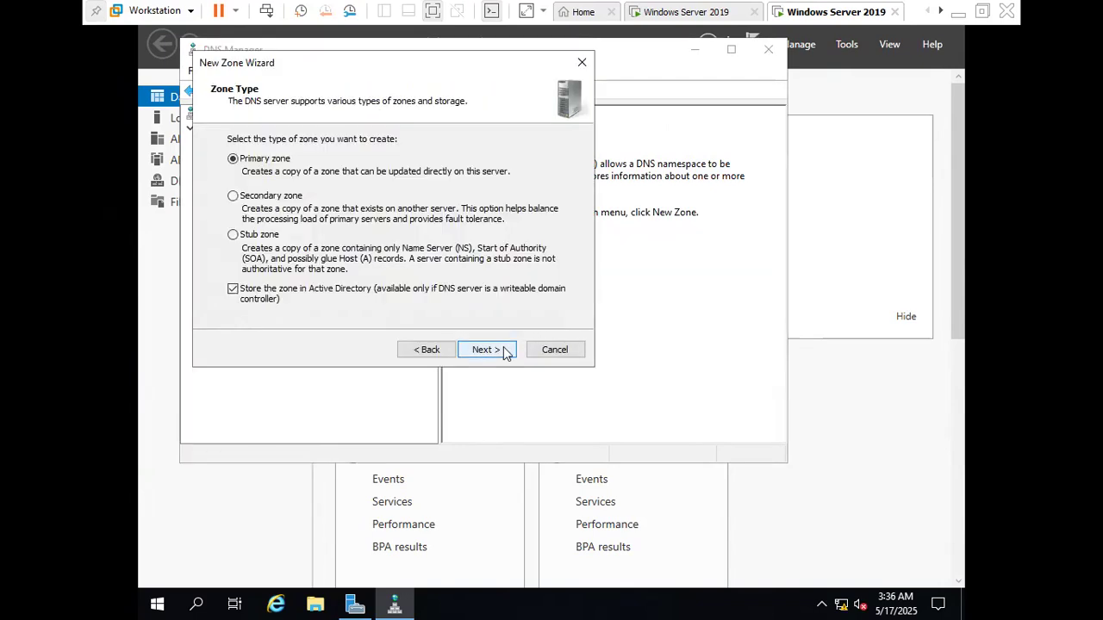
pyautogui.click(503, 356)
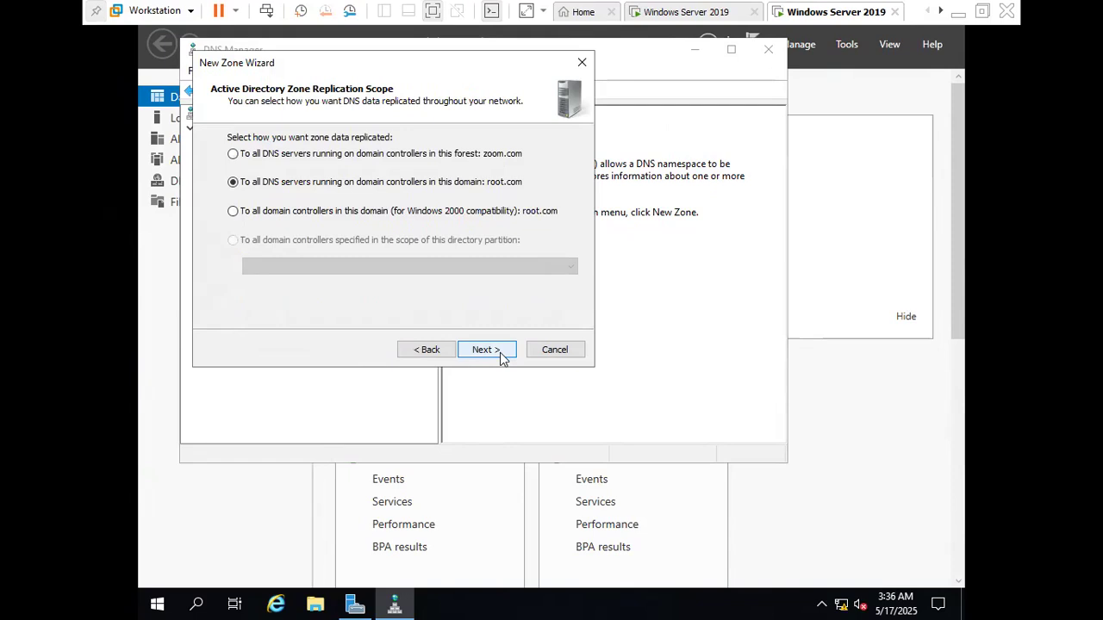
pyautogui.click(503, 356)
pyautogui.click(482, 349)
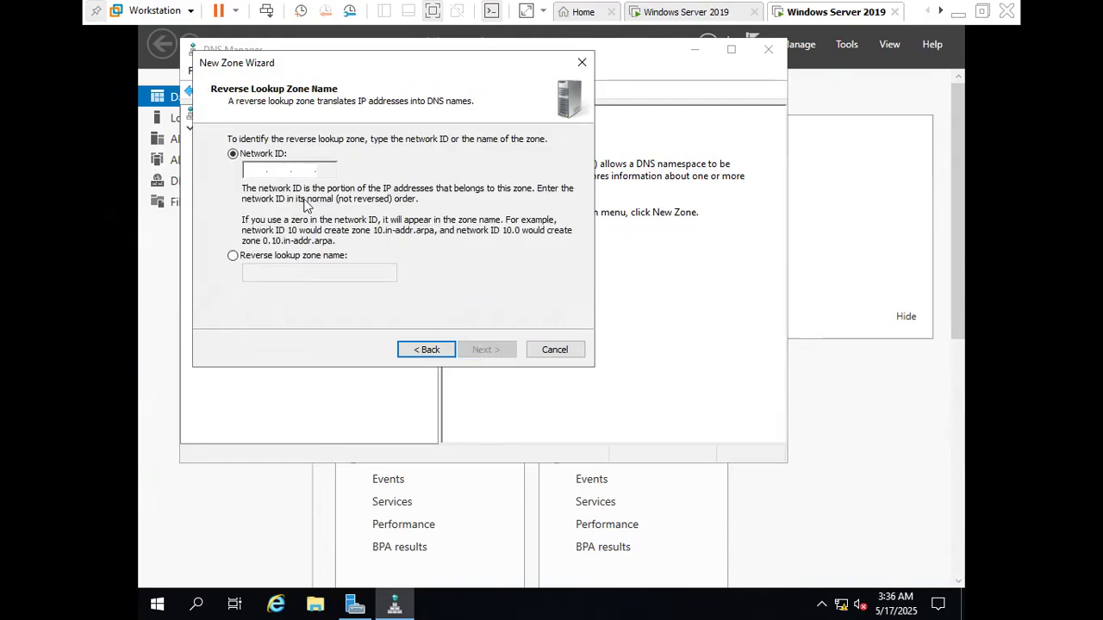
# Try to create the reverse lookup zone for network ID 192.168.2 with only secure dynamic updates allowed
pyautogui.click(252, 169)
pyautogui.write('192 .168 .')
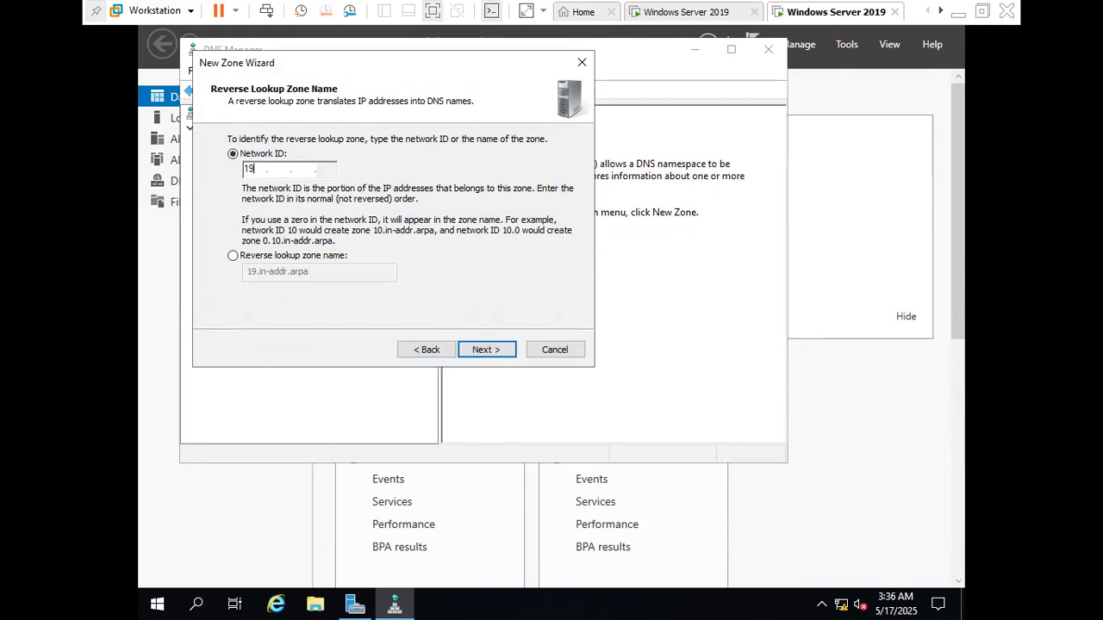
pyautogui.write('2')
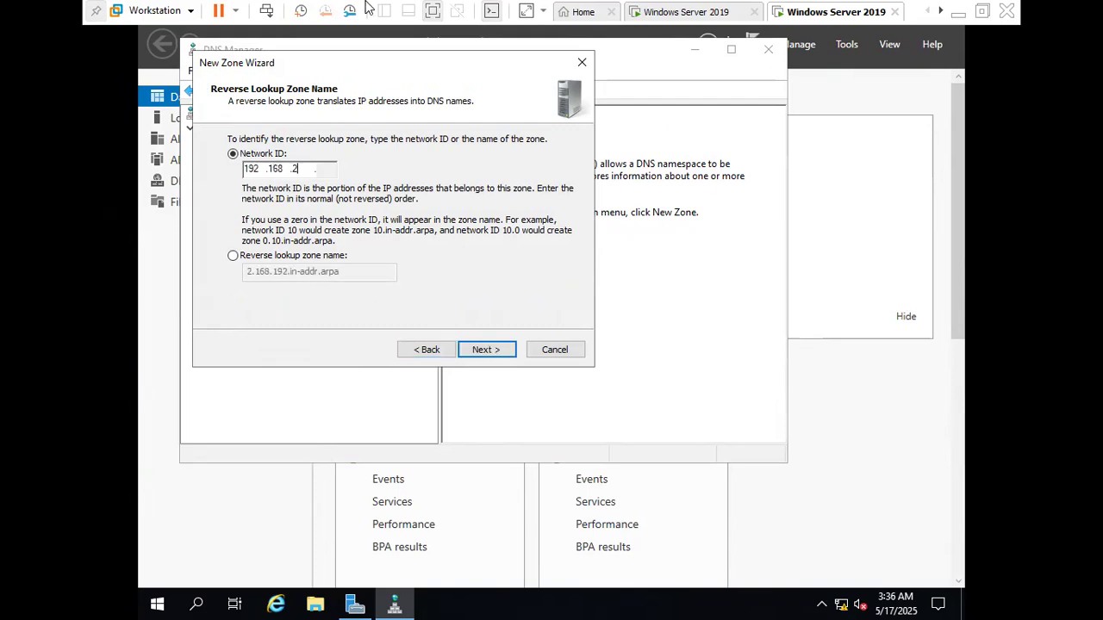
pyautogui.click(486, 350)
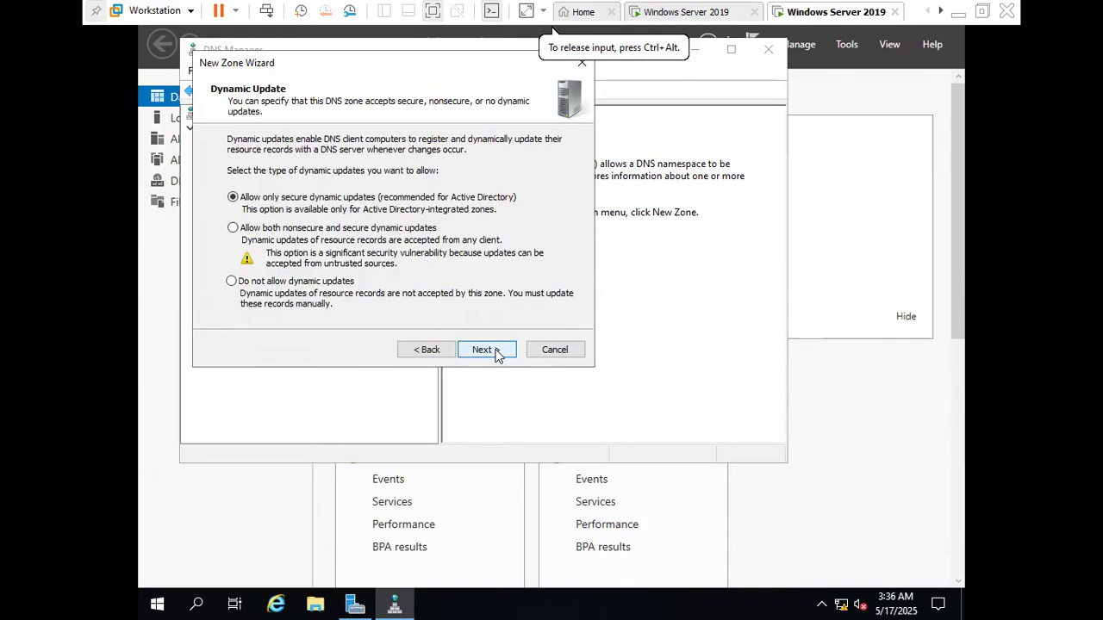
pyautogui.click(487, 350)
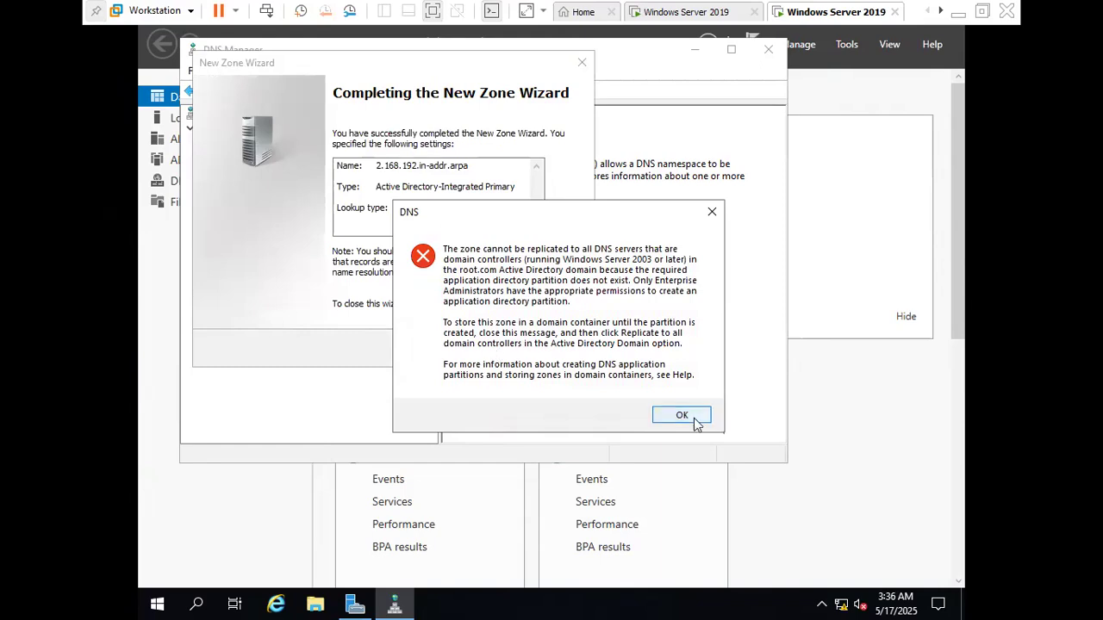
pyautogui.click(689, 414)
# Return to the zone's replication scope, select all domain controllers in root.com (Windows 2000 compatibility), and keep the IPv4 zone option
pyautogui.click(430, 353)
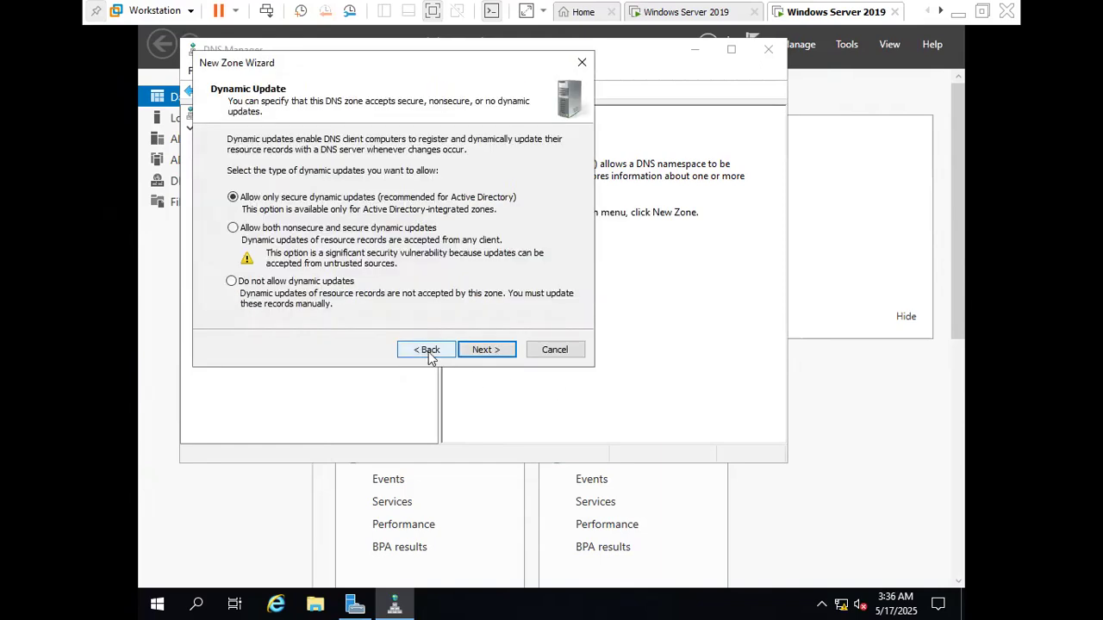
pyautogui.click(430, 353)
pyautogui.click(430, 353)
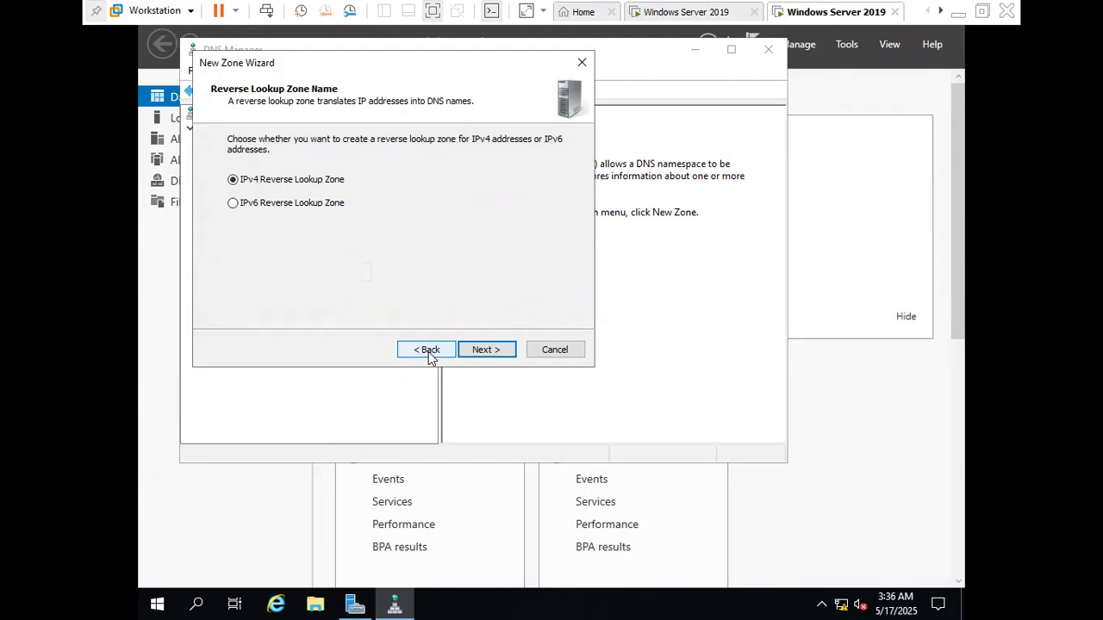
pyautogui.click(430, 353)
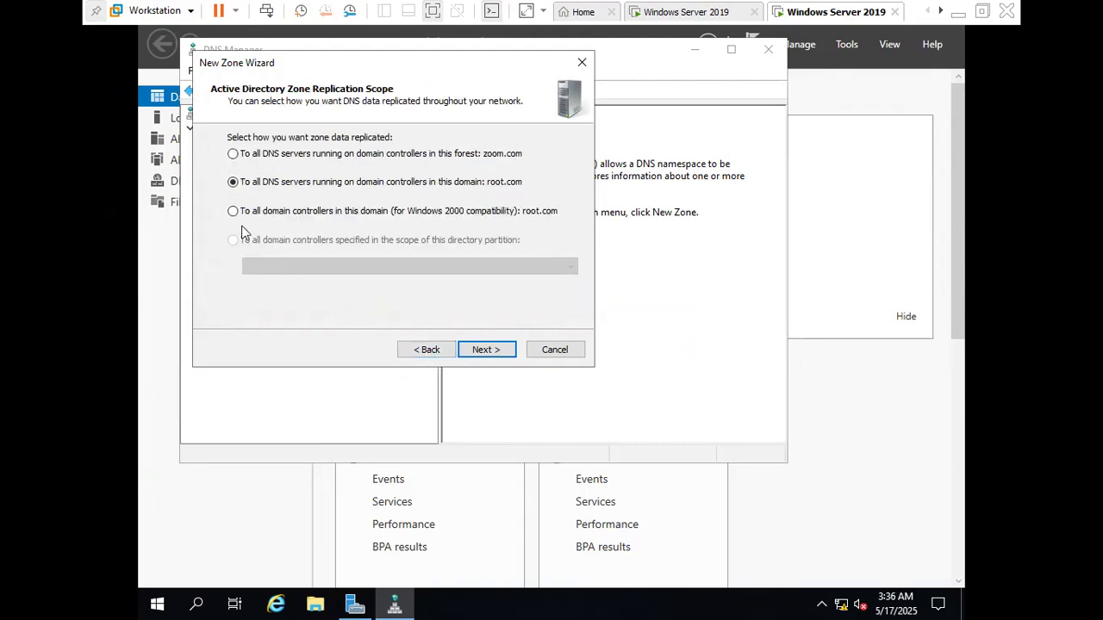
pyautogui.click(242, 212)
pyautogui.click(493, 352)
pyautogui.click(492, 353)
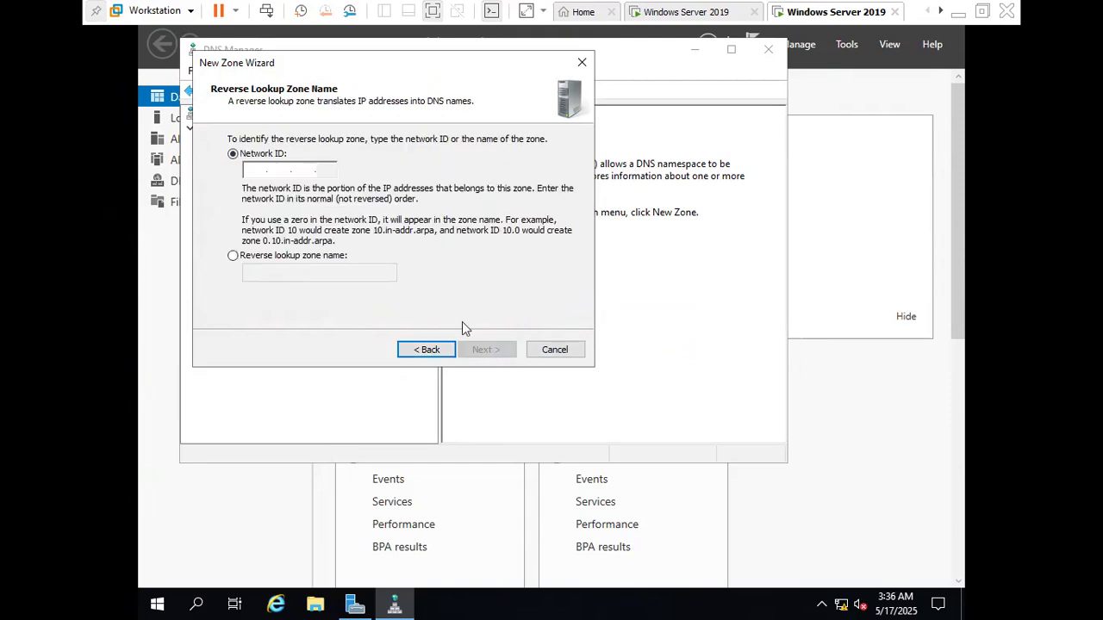
# Create the reverse lookup zone for network ID 192.168.2 with only secure dynamic updates allowed
pyautogui.click(253, 171)
pyautogui.write('192.168.')
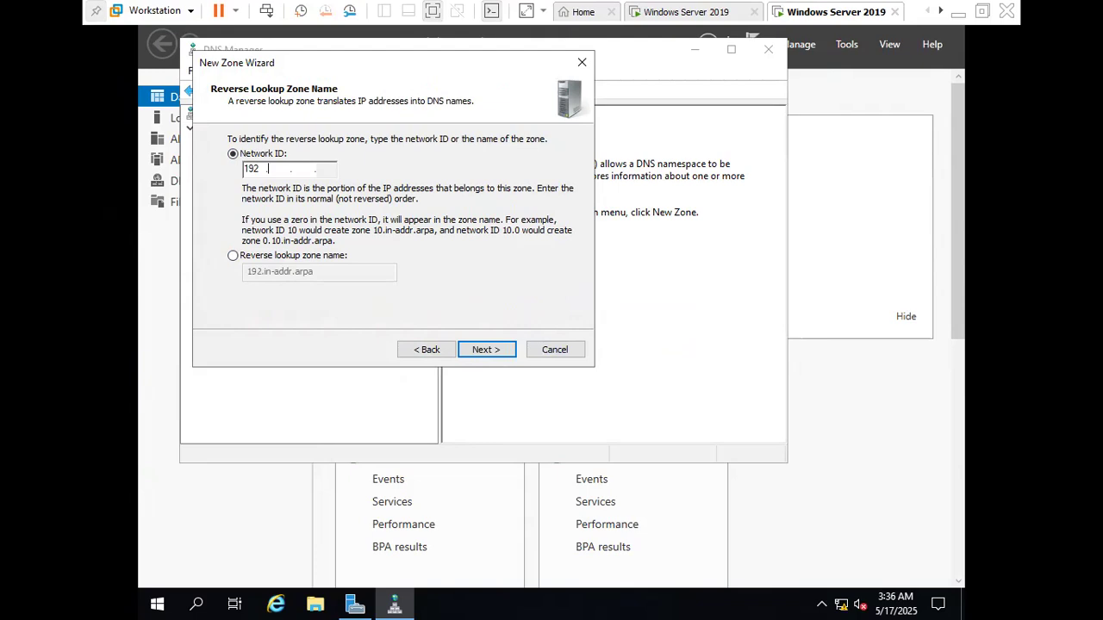
pyautogui.write('2')
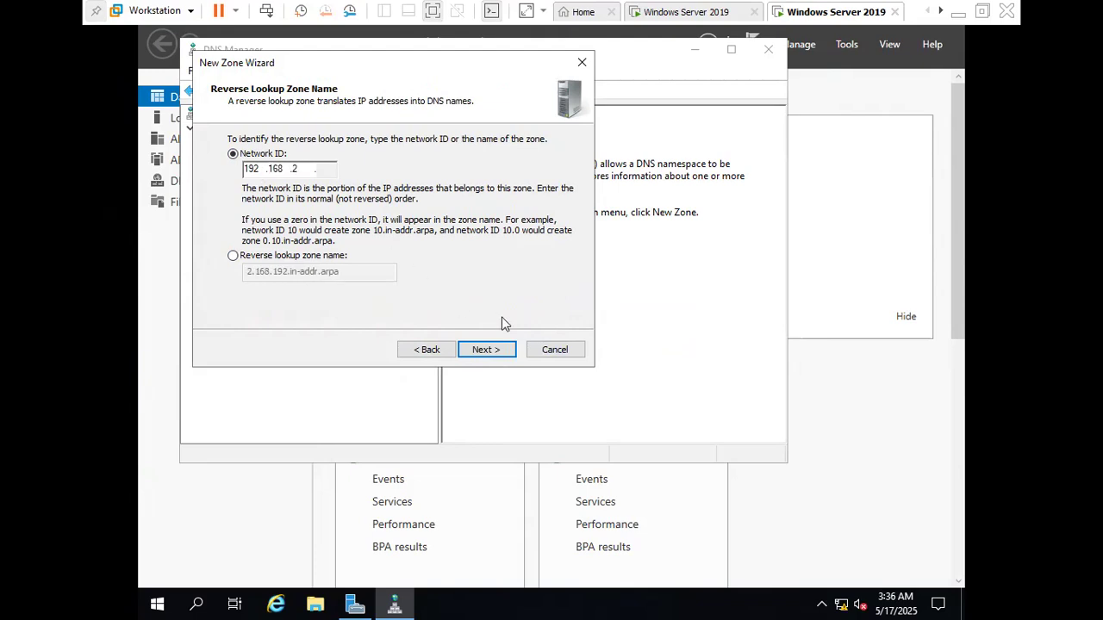
pyautogui.click(508, 351)
pyautogui.click(508, 352)
pyautogui.click(507, 350)
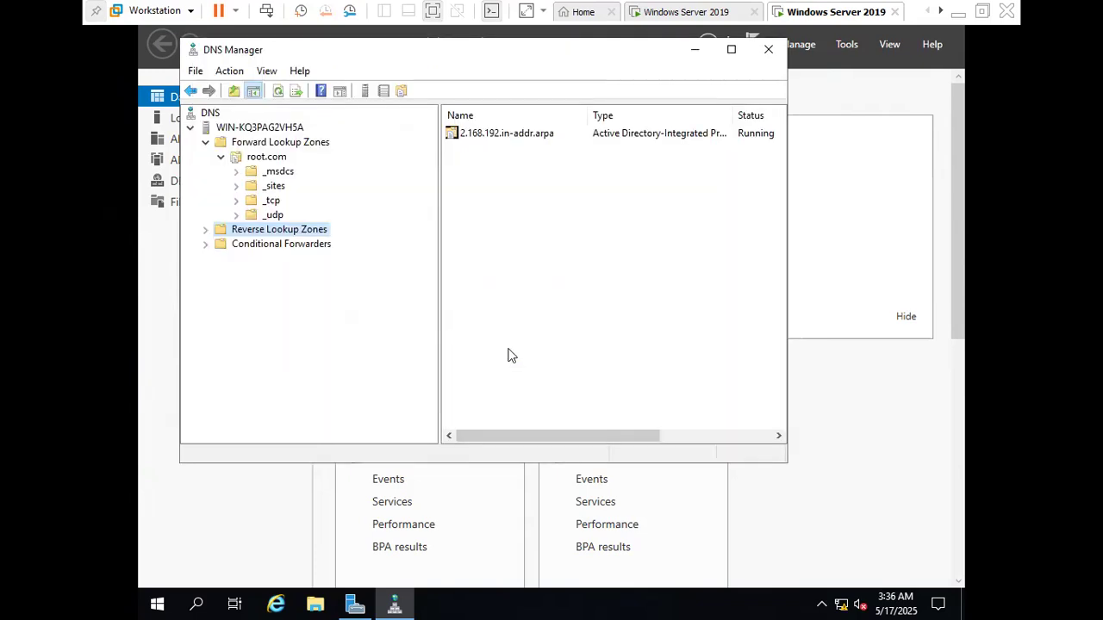
# Start a new pointer (PTR) record in the 2.168.192.in-addr.arpa zone with host IP address 192.168.2.2
pyautogui.doubleClick(530, 136)
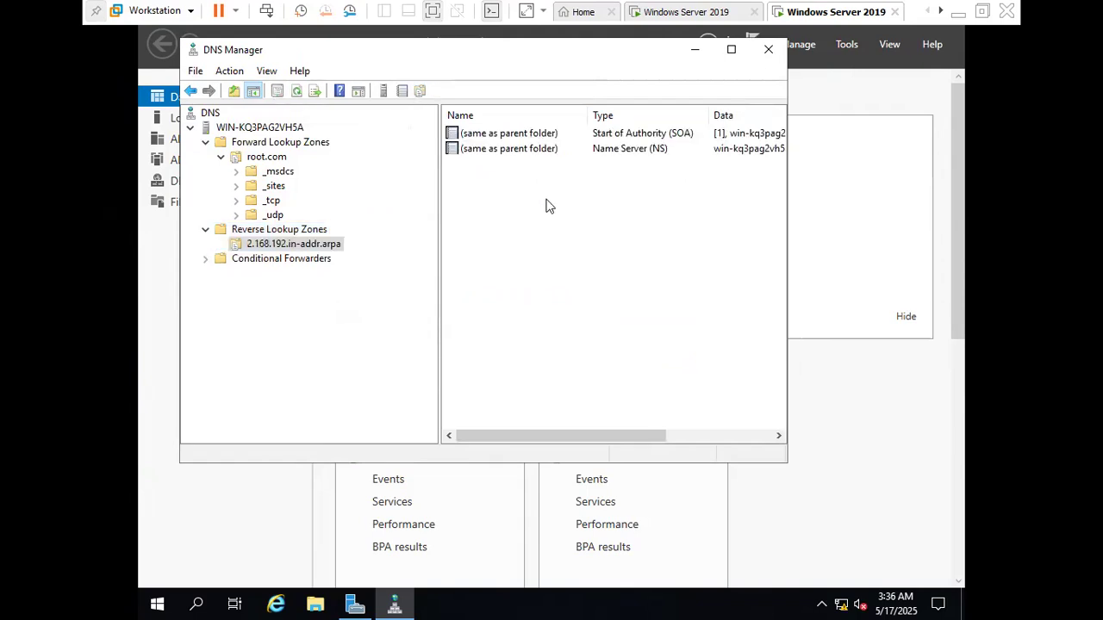
pyautogui.rightClick(487, 242)
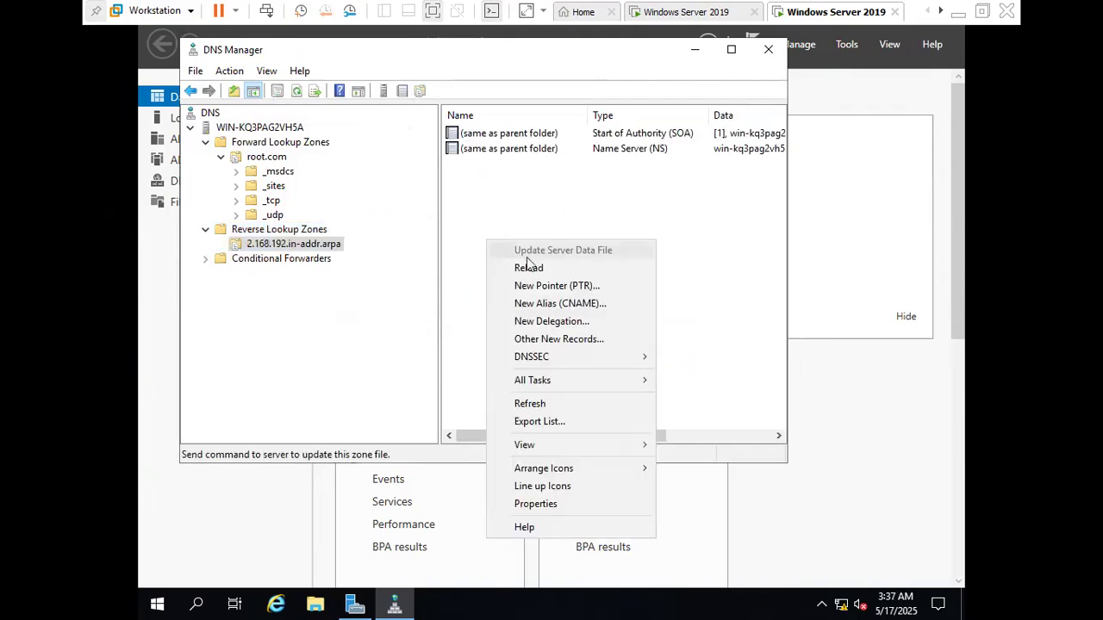
pyautogui.click(586, 286)
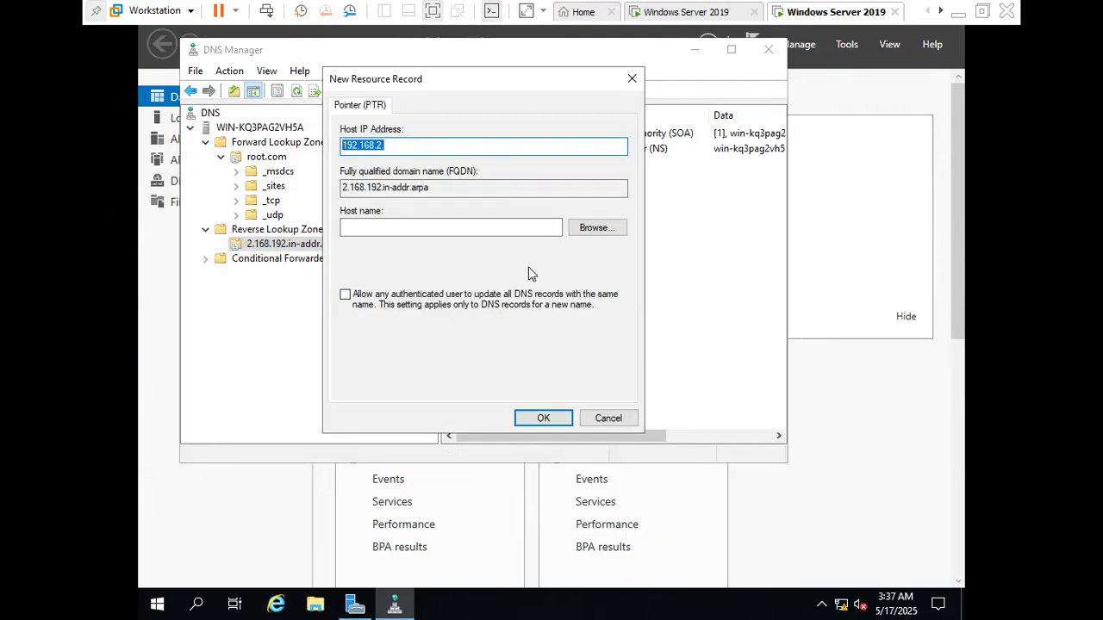
pyautogui.click(438, 147)
pyautogui.write('.2')
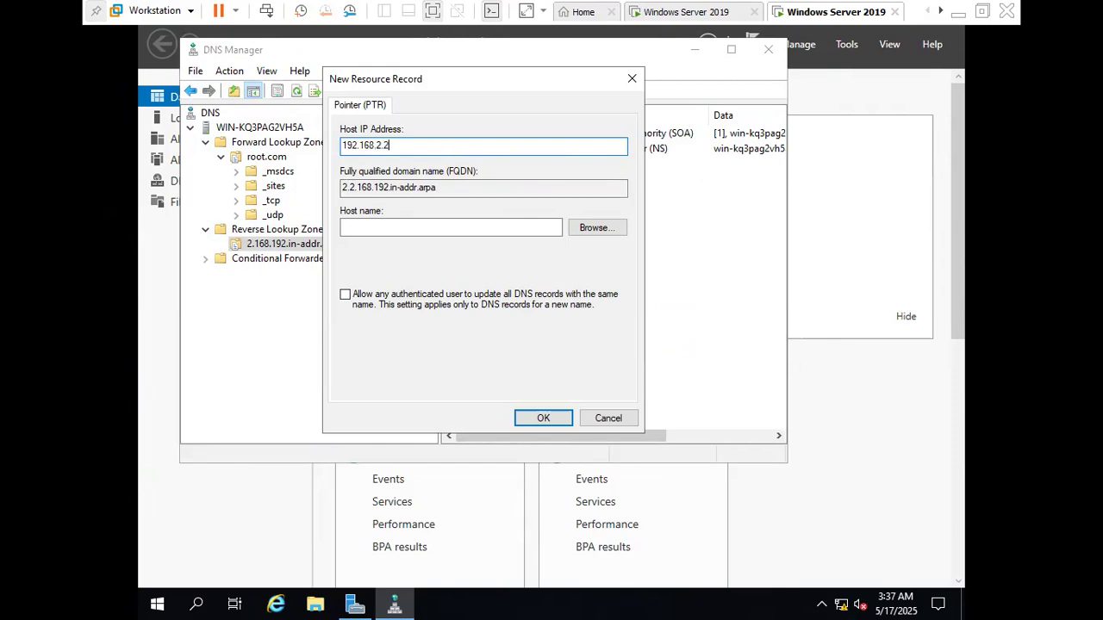
# Choose the host record win-kq3pag2vh5a from the root.com forward lookup zone as the pointer's host name and create the record
pyautogui.click(597, 228)
pyautogui.doubleClick(365, 212)
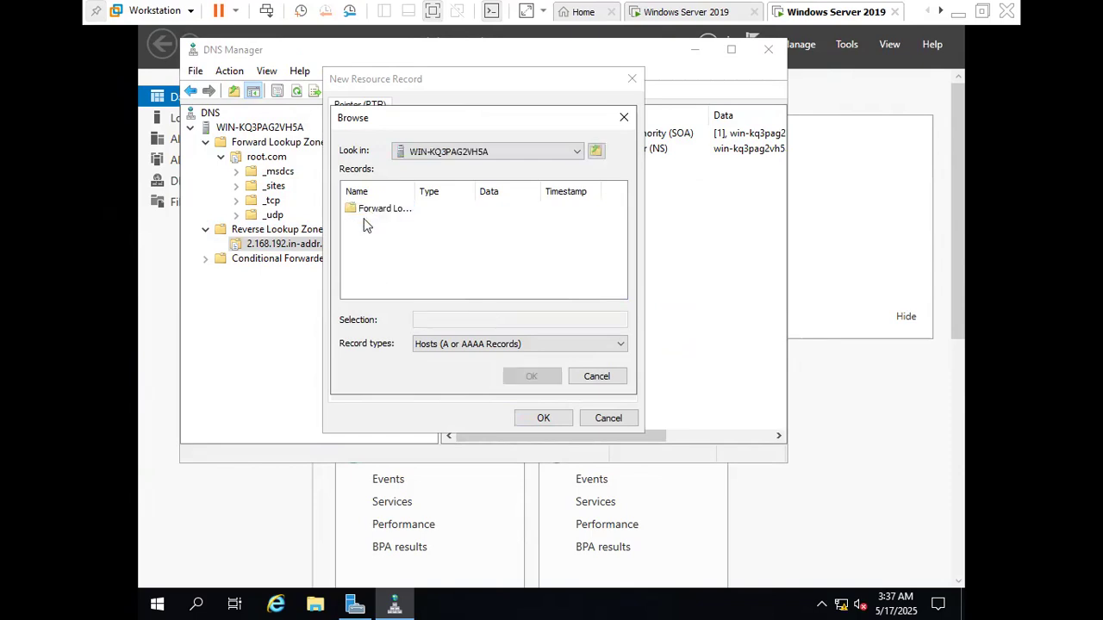
pyautogui.doubleClick(371, 212)
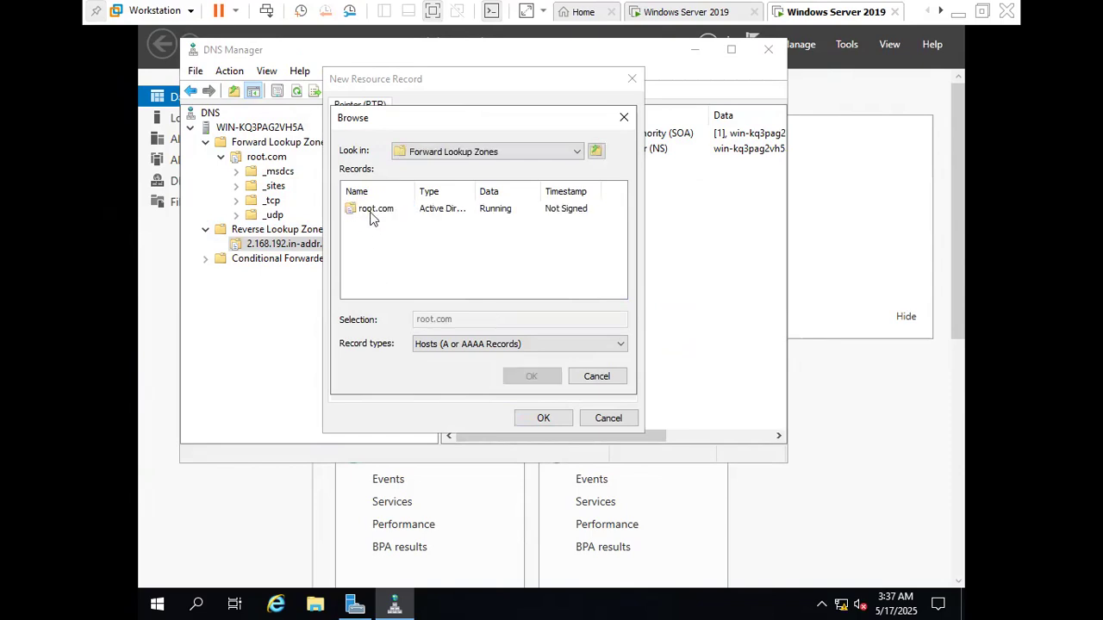
pyautogui.click(372, 212)
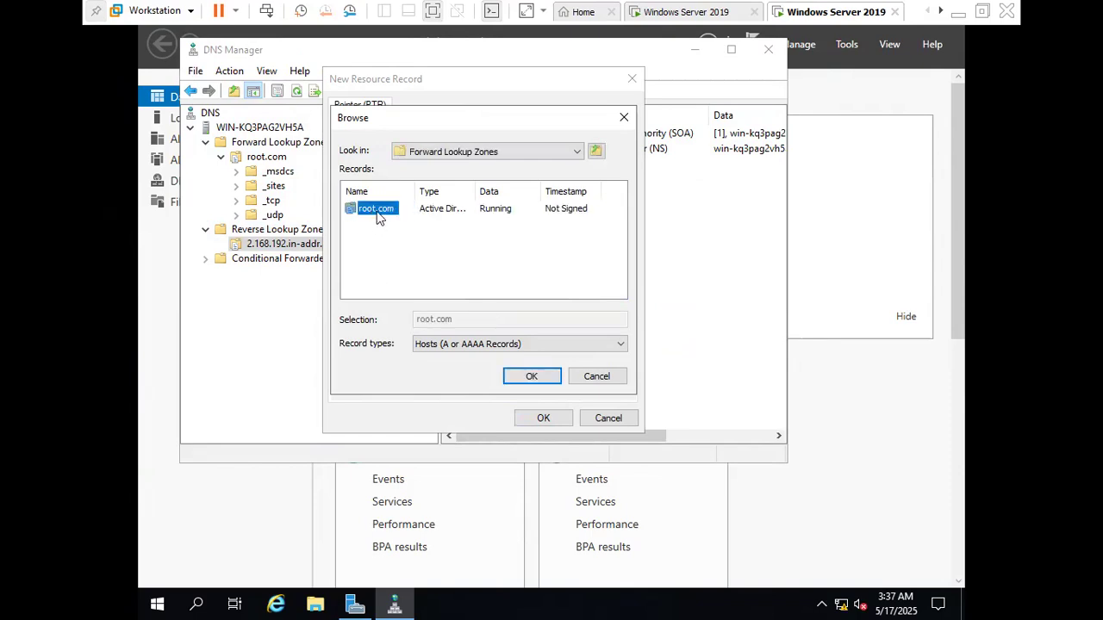
pyautogui.doubleClick(377, 212)
pyautogui.click(382, 263)
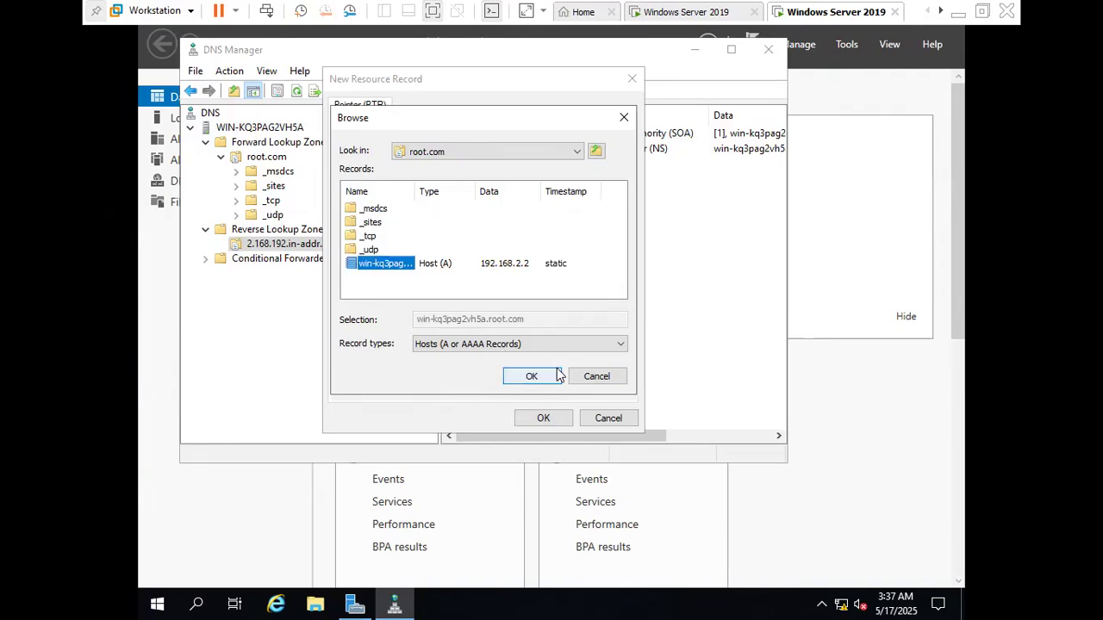
pyautogui.click(556, 376)
pyautogui.click(561, 420)
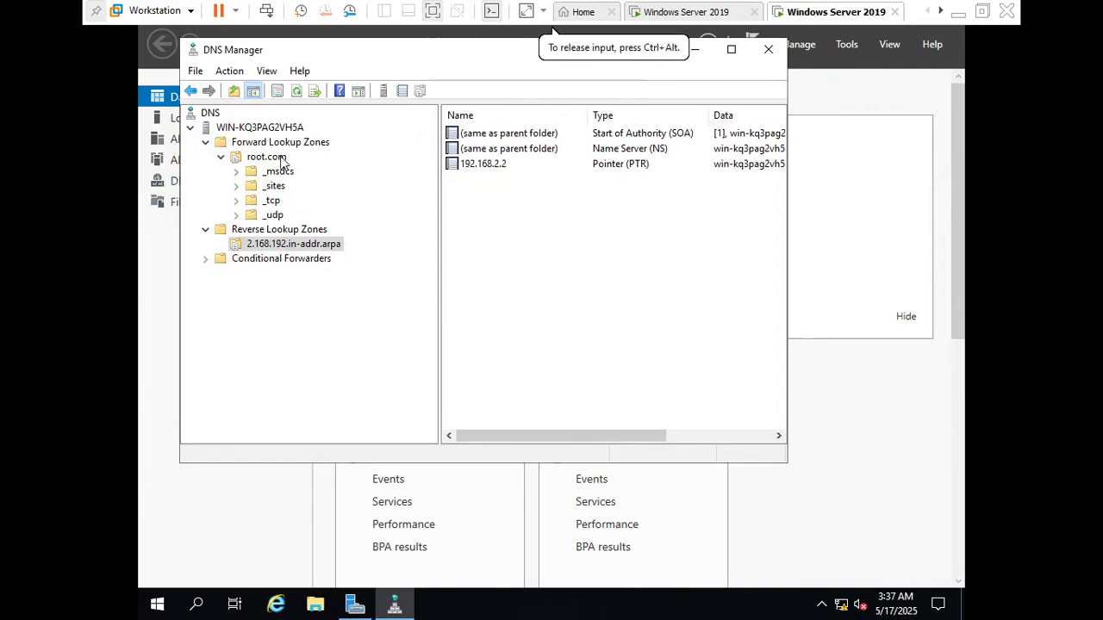
# Allow zone transfers to any server for the root.com forward lookup zone
pyautogui.doubleClick(267, 162)
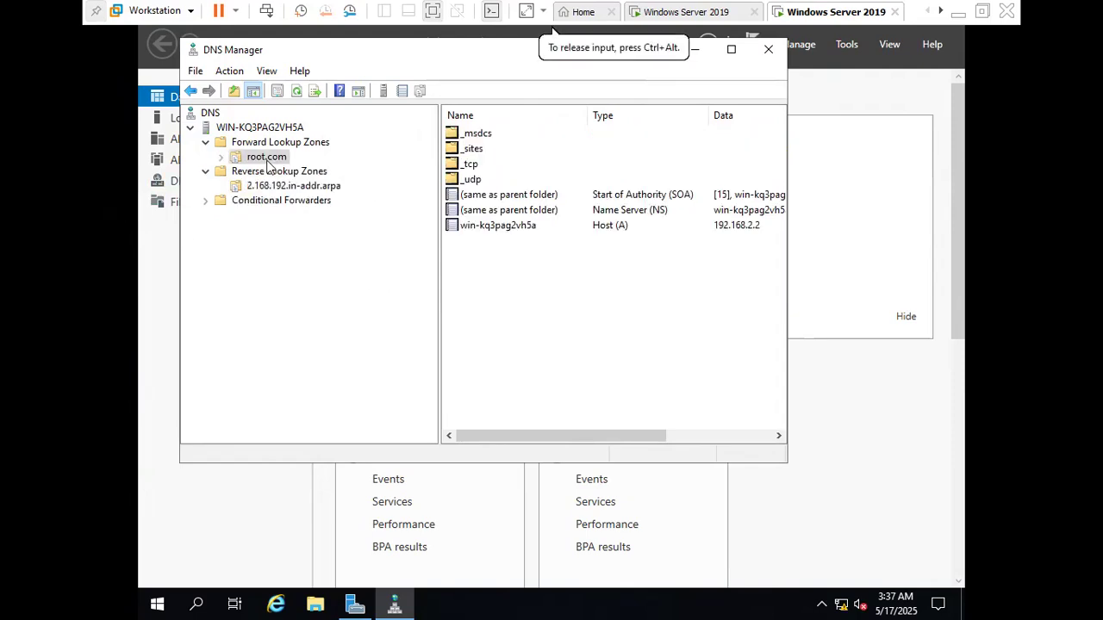
pyautogui.rightClick(271, 160)
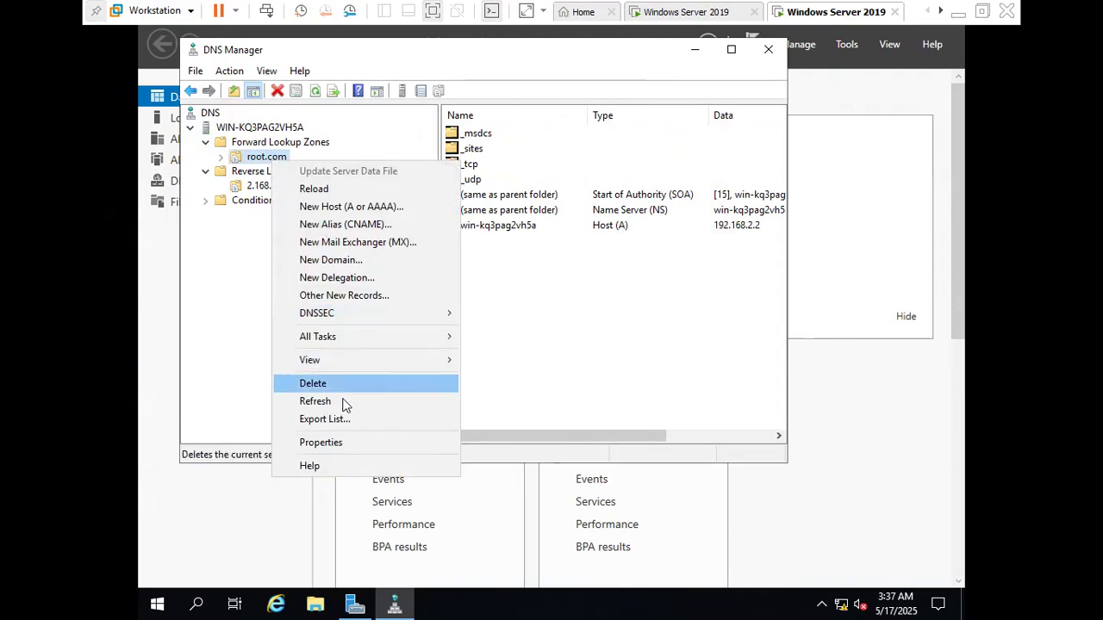
pyautogui.click(337, 444)
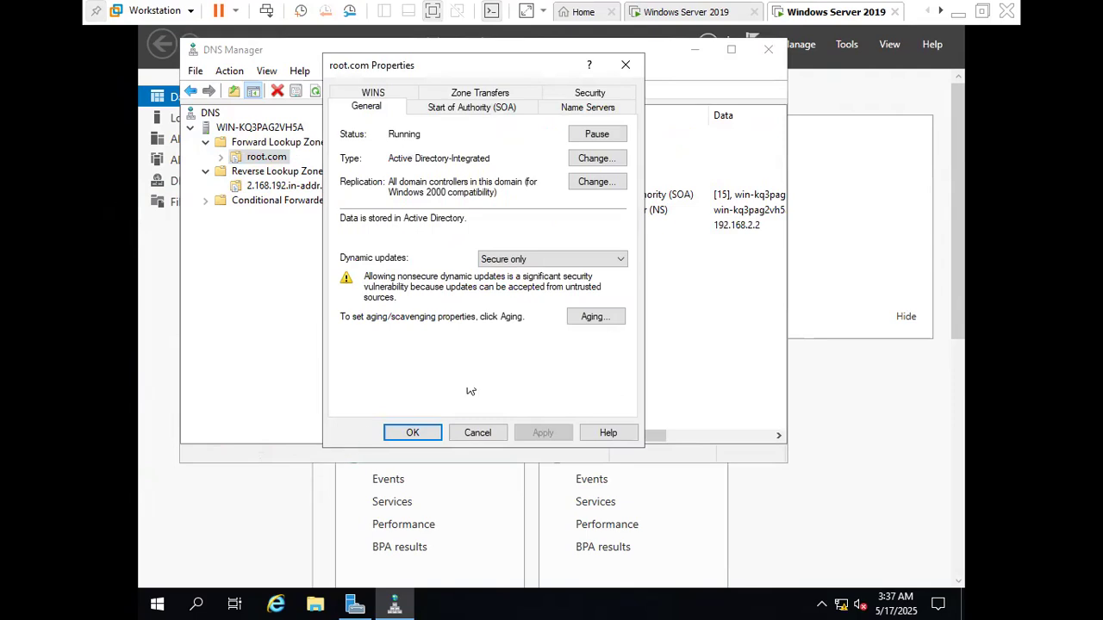
pyautogui.click(498, 95)
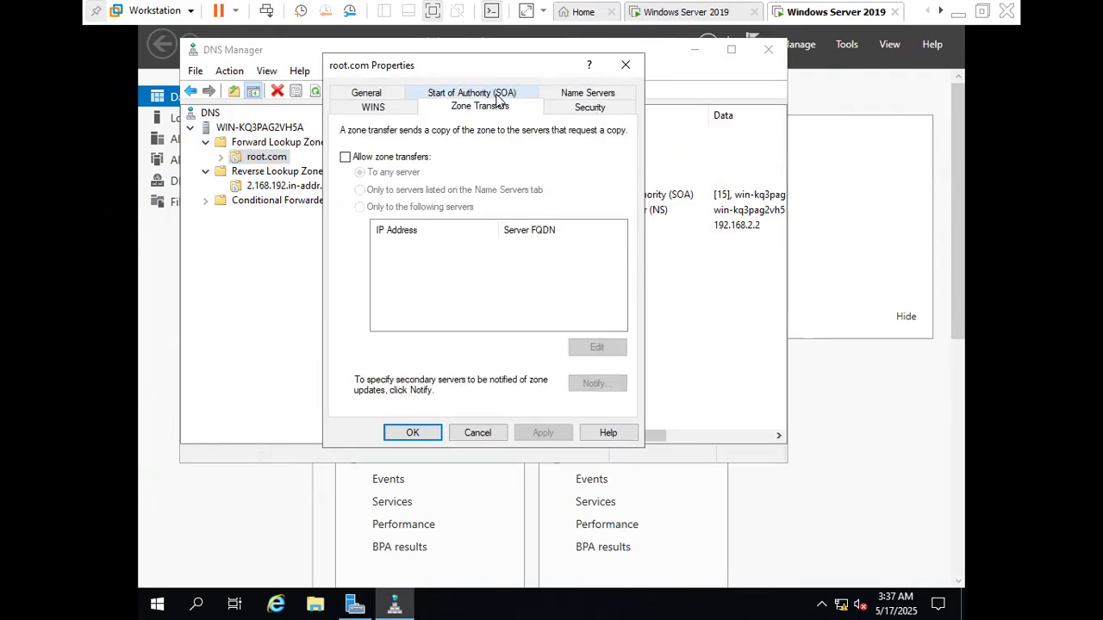
pyautogui.click(345, 157)
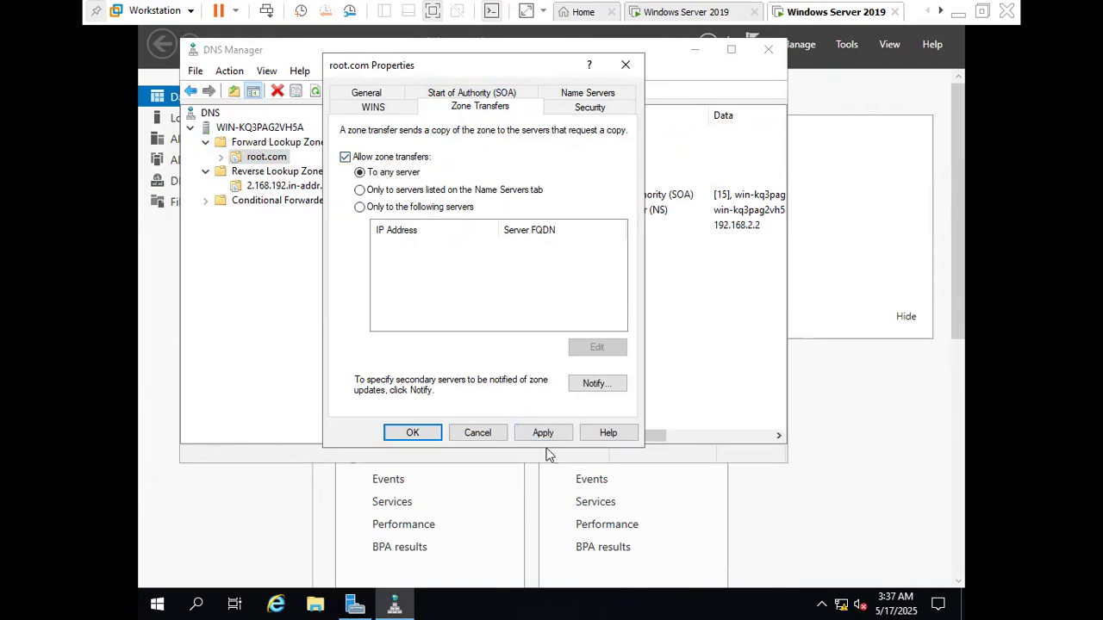
pyautogui.click(431, 435)
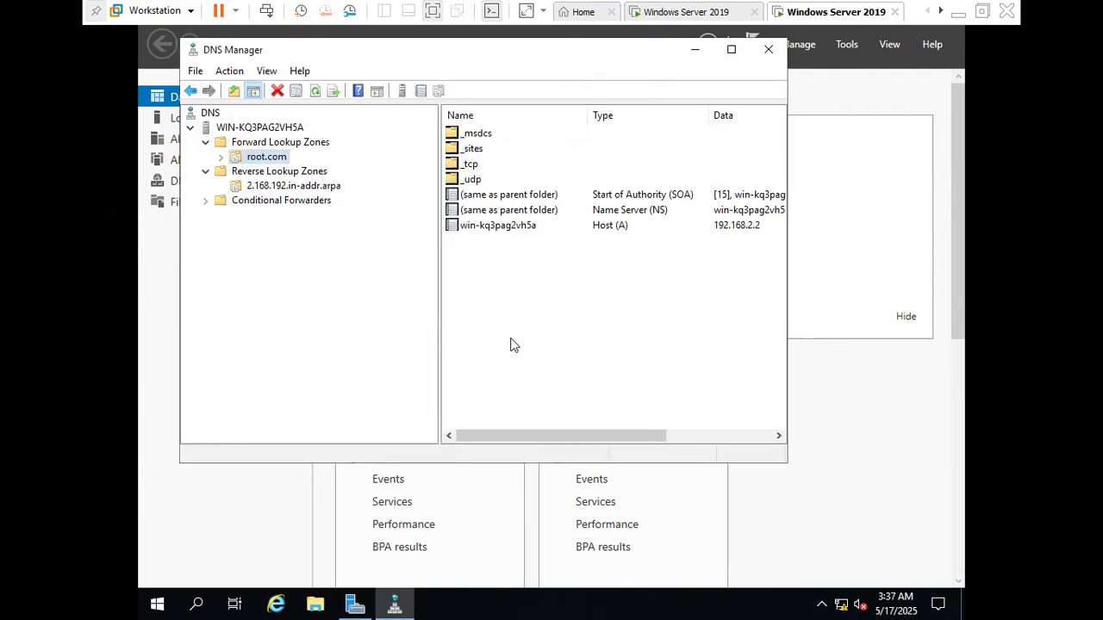
# Allow zone transfers to any server for the 2.168.192.in-addr.arpa reverse lookup zone
pyautogui.click(263, 186)
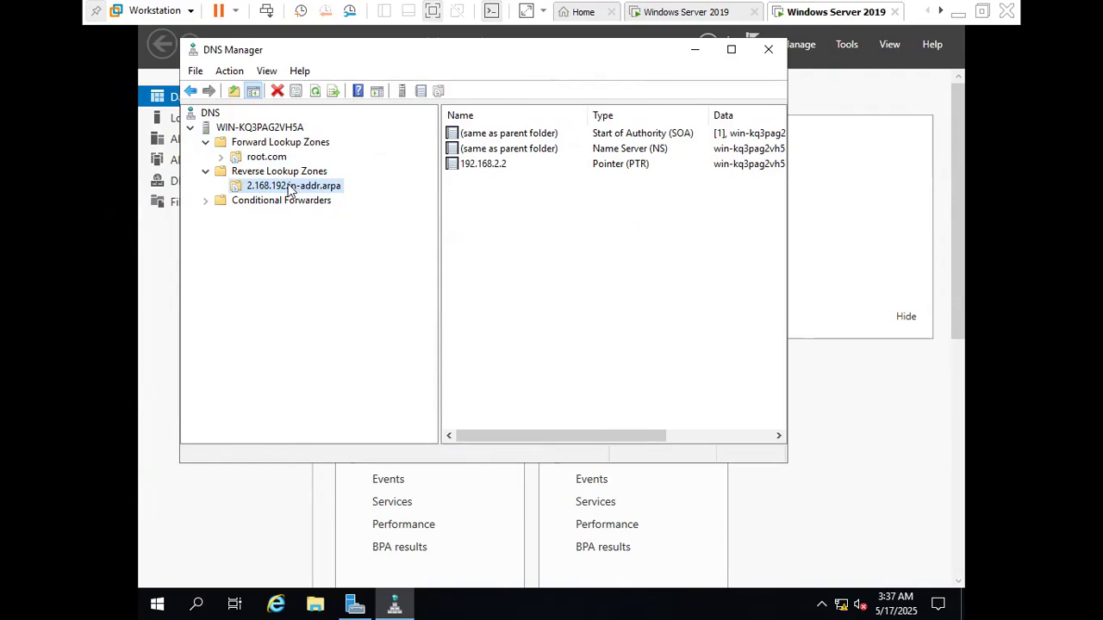
pyautogui.rightClick(290, 189)
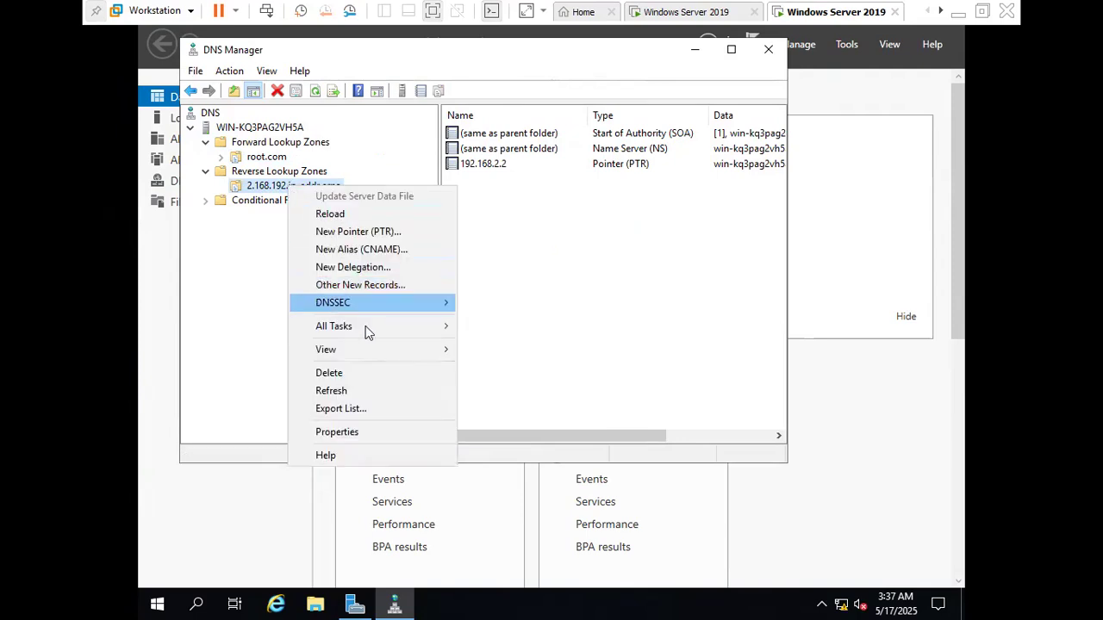
pyautogui.click(358, 435)
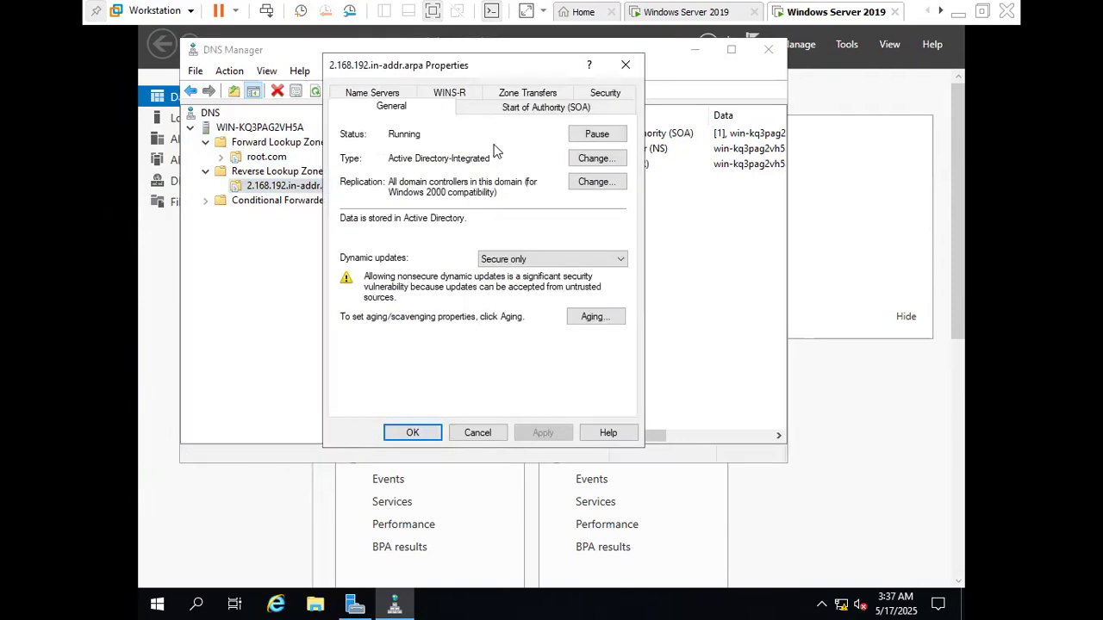
pyautogui.click(525, 93)
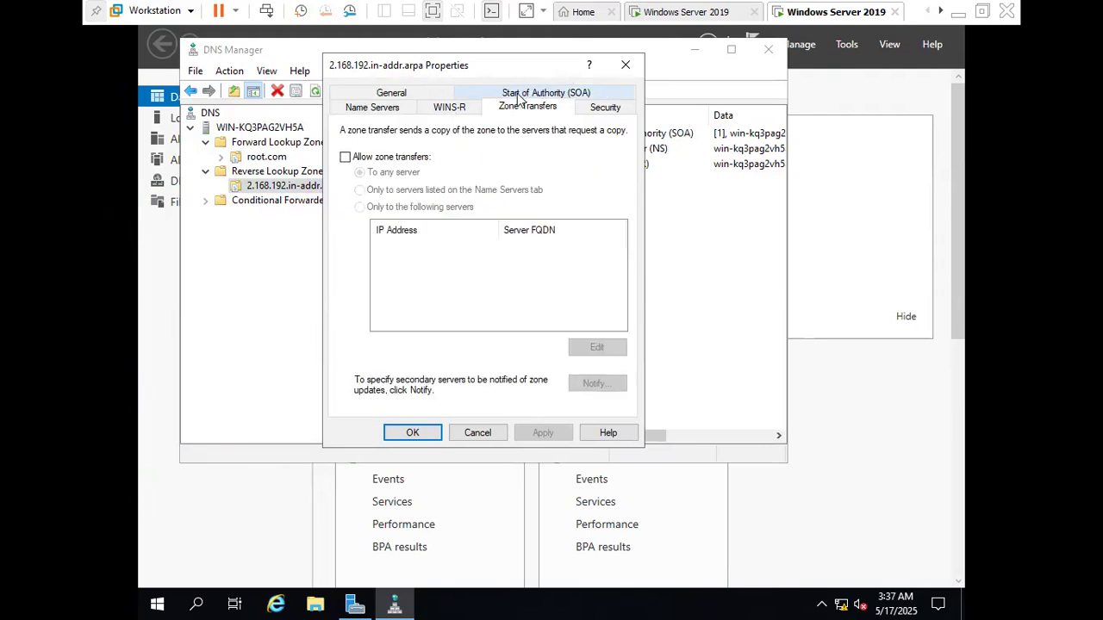
pyautogui.click(363, 160)
pyautogui.click(537, 435)
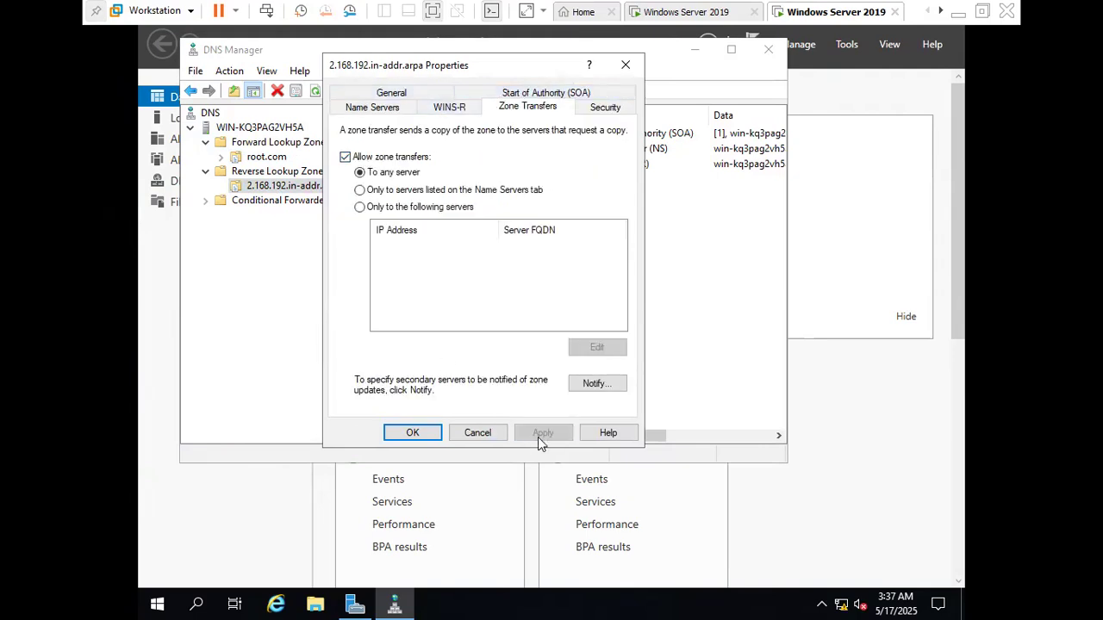
pyautogui.click(414, 433)
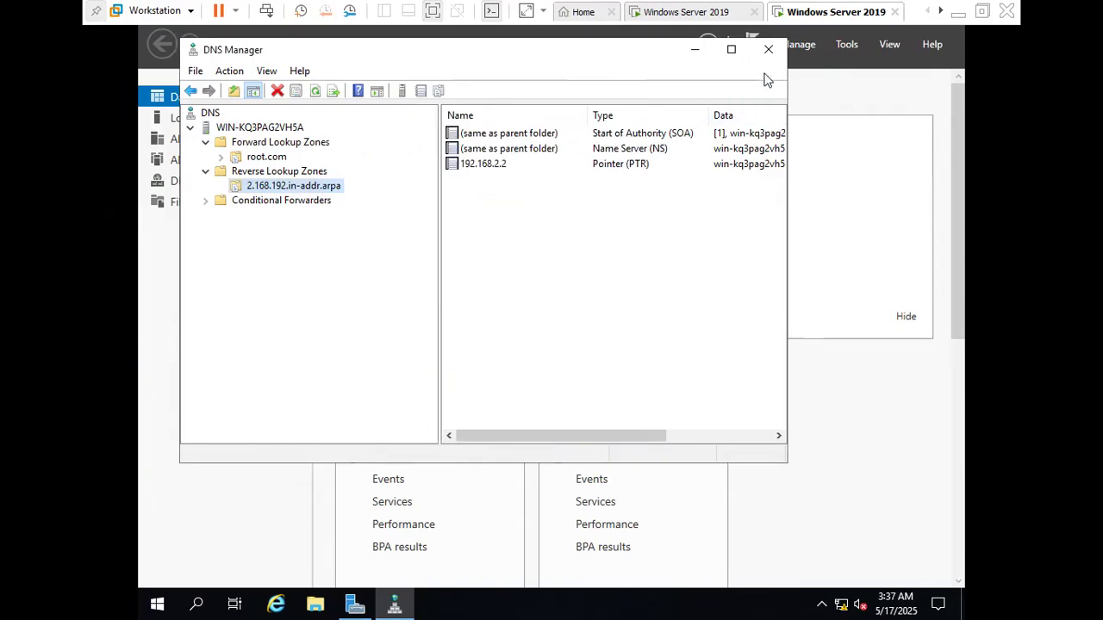
pyautogui.click(628, 296)
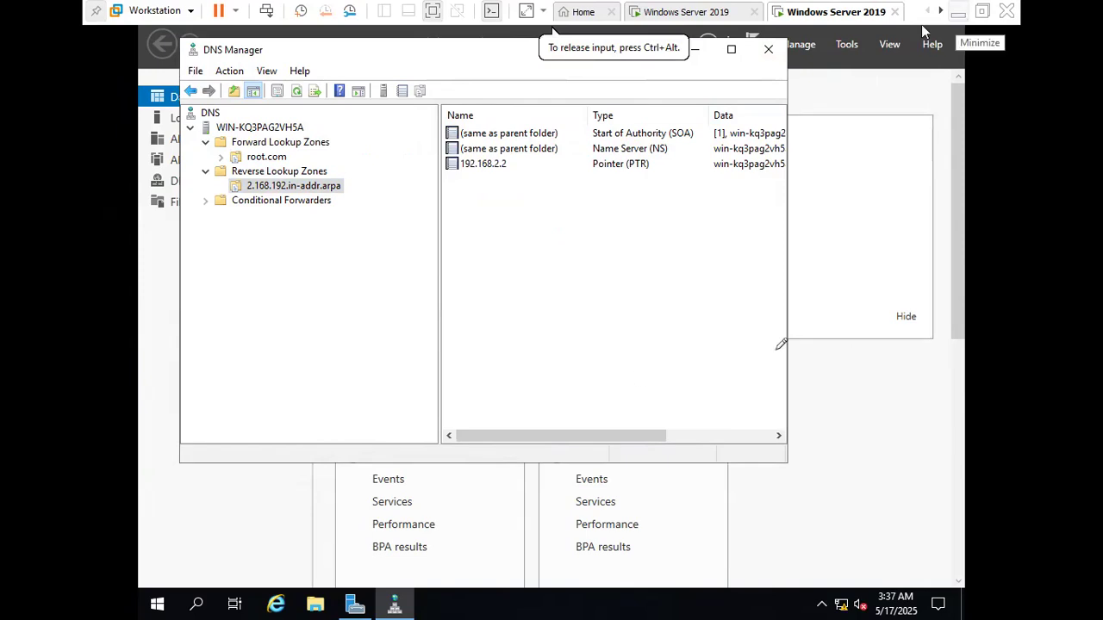
# Switch to the Paint diagram and add the text "dns - root.com" beneath the pdc (zoom.com) server's list
pyautogui.click(957, 11)
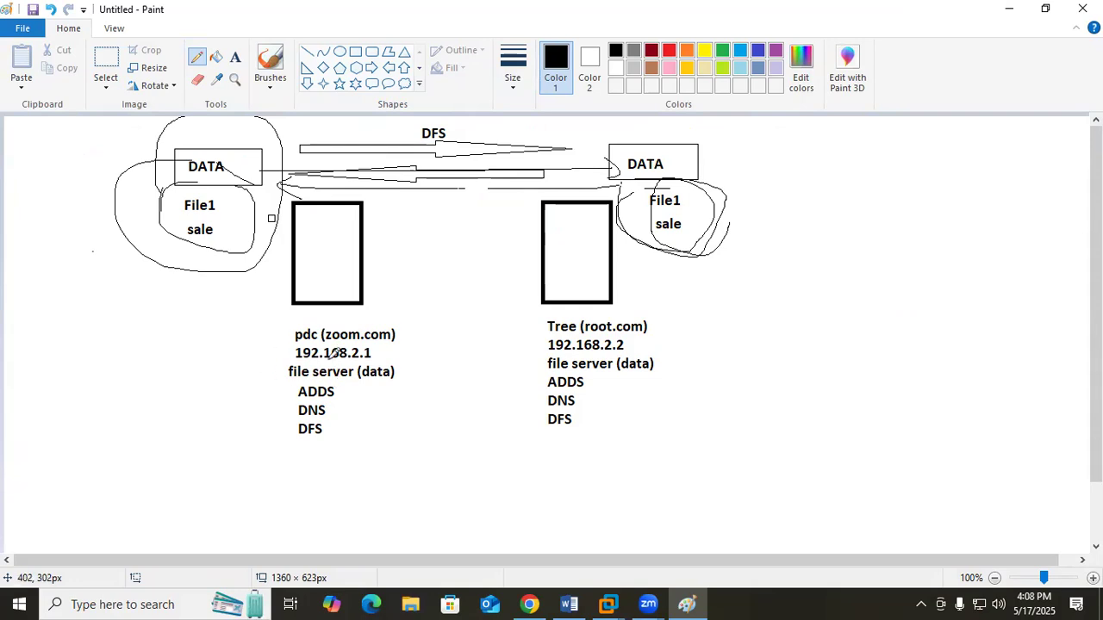
pyautogui.click(235, 59)
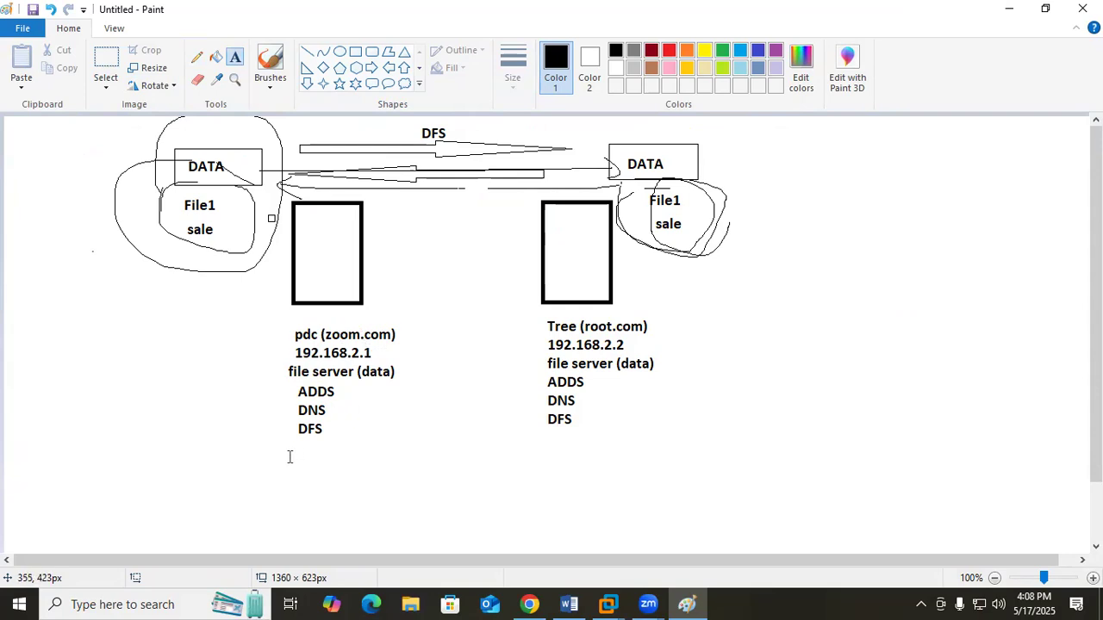
pyautogui.click(263, 457)
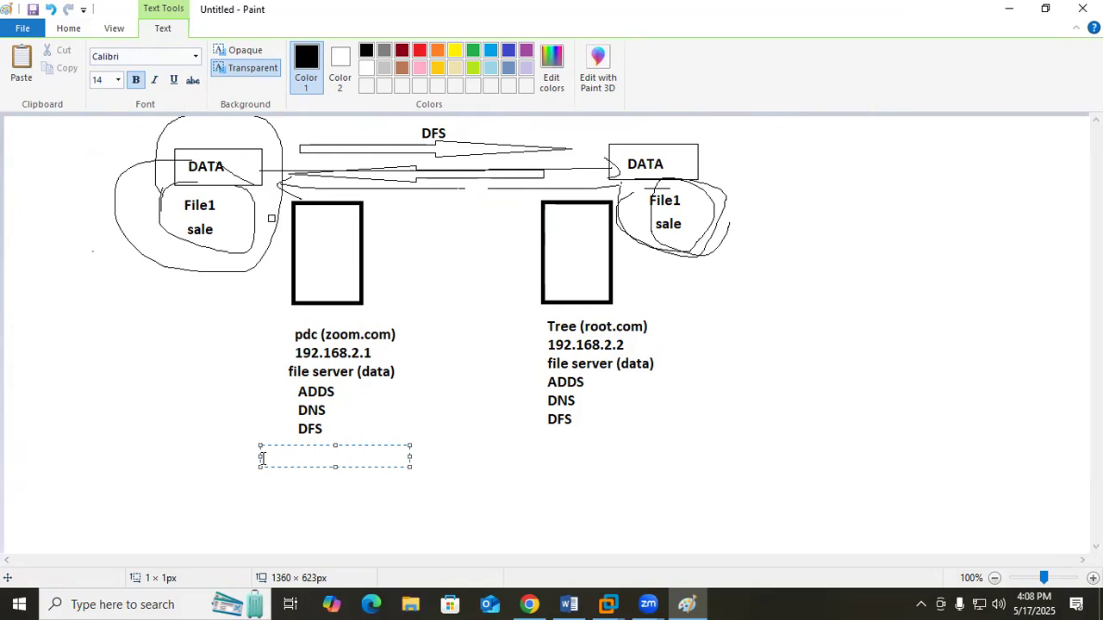
pyautogui.write('dns - root.com')
# Add the text "dns - zoom.com" beneath the Tree (root.com) server's list
pyautogui.click(530, 455)
pyautogui.click(530, 455)
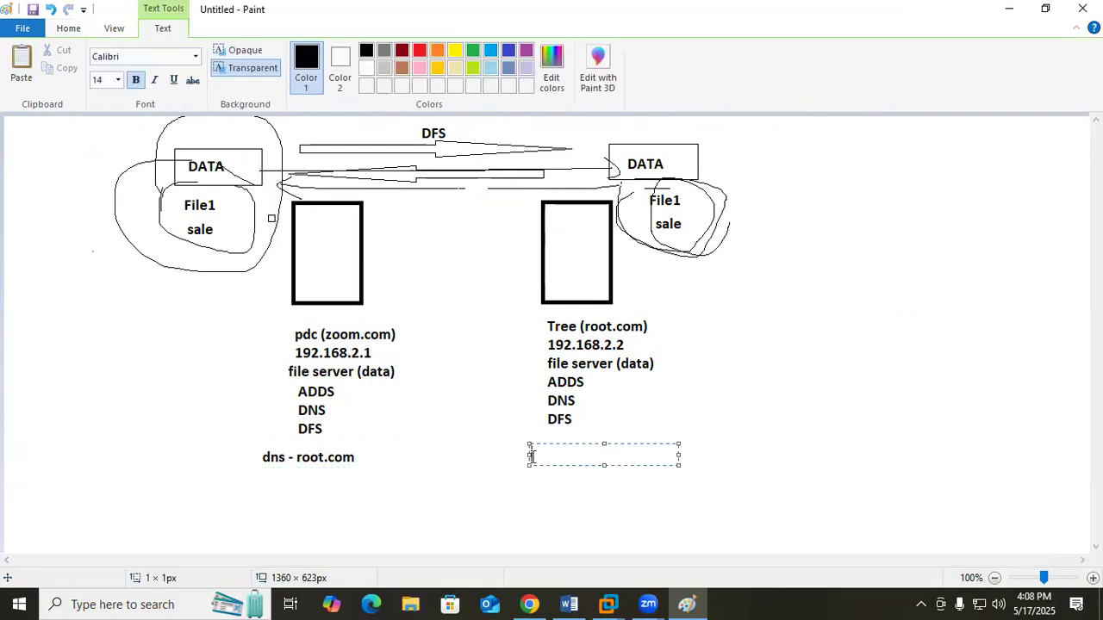
pyautogui.write('dns')
pyautogui.write(' =')
pyautogui.write(' zoom')
pyautogui.write('.com')
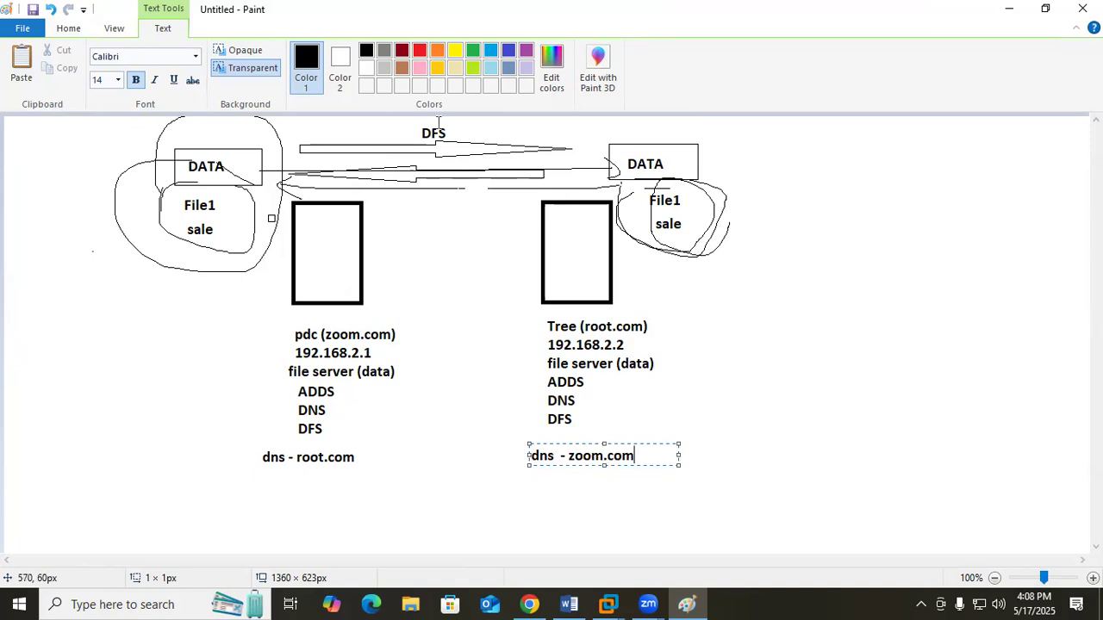
pyautogui.click(177, 249)
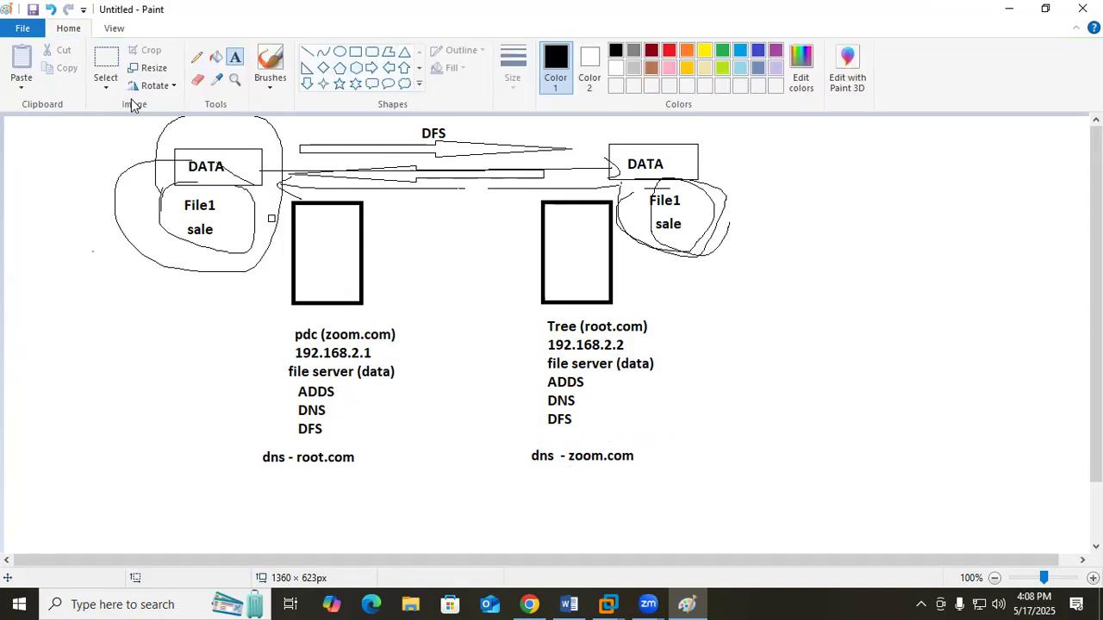
# Draw crossing freehand lines from the pdc box to "dns - zoom.com" and from the Tree box to "dns - root.com"
pyautogui.click(197, 57)
pyautogui.moveTo(365, 272)
pyautogui.mouseDown()
pyautogui.moveTo(472, 342)
pyautogui.moveTo(565, 440)
pyautogui.mouseUp()
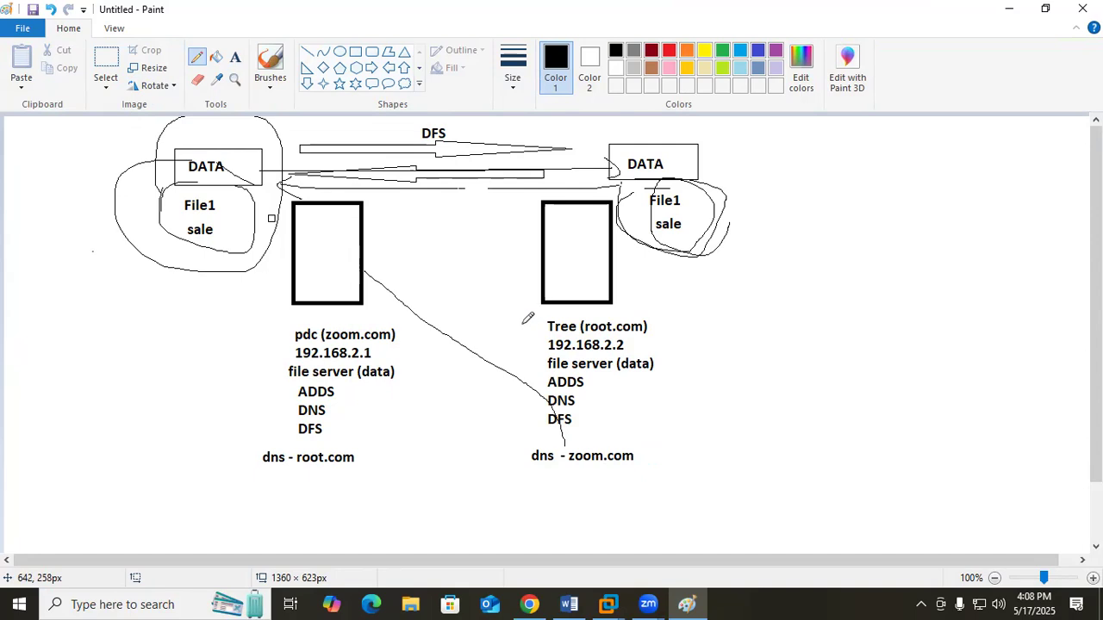
pyautogui.moveTo(542, 275); pyautogui.dragTo(349, 445)
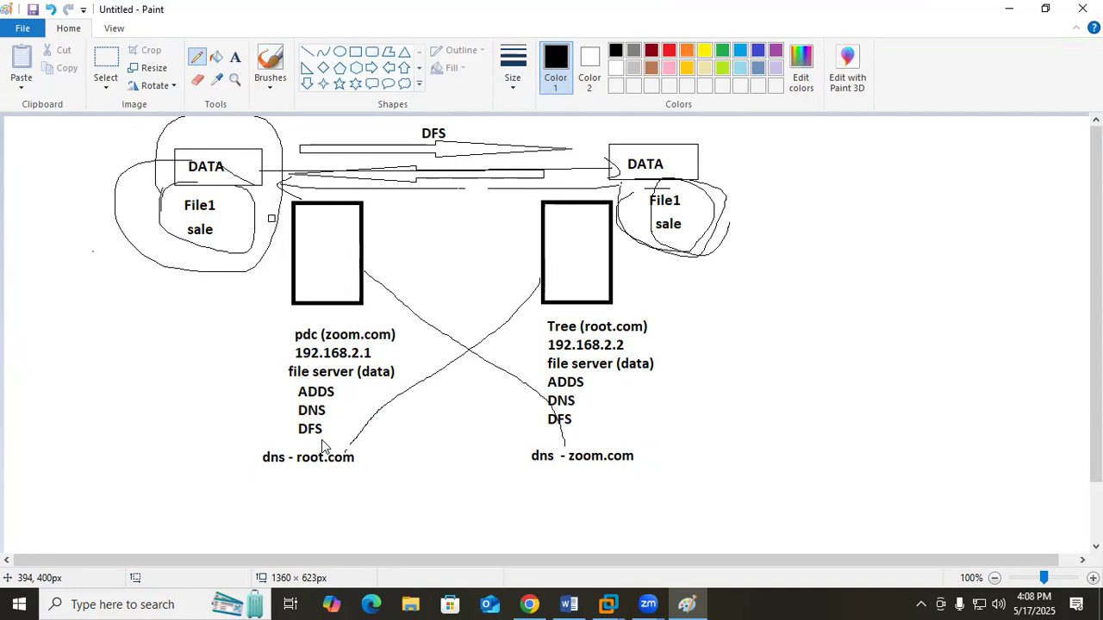
# Circle the pdc server's DNS entry and its zoom.com name, and draw a line from that name to "dns - zoom.com"
pyautogui.moveTo(326, 422)
pyautogui.mouseDown()
pyautogui.moveTo(336, 413)
pyautogui.moveTo(308, 405)
pyautogui.moveTo(298, 423)
pyautogui.moveTo(327, 426)
pyautogui.moveTo(334, 402)
pyautogui.moveTo(291, 421)
pyautogui.mouseUp()
pyautogui.moveTo(400, 327)
pyautogui.mouseDown()
pyautogui.moveTo(396, 344)
pyautogui.moveTo(293, 345)
pyautogui.moveTo(341, 317)
pyautogui.moveTo(401, 338)
pyautogui.mouseUp()
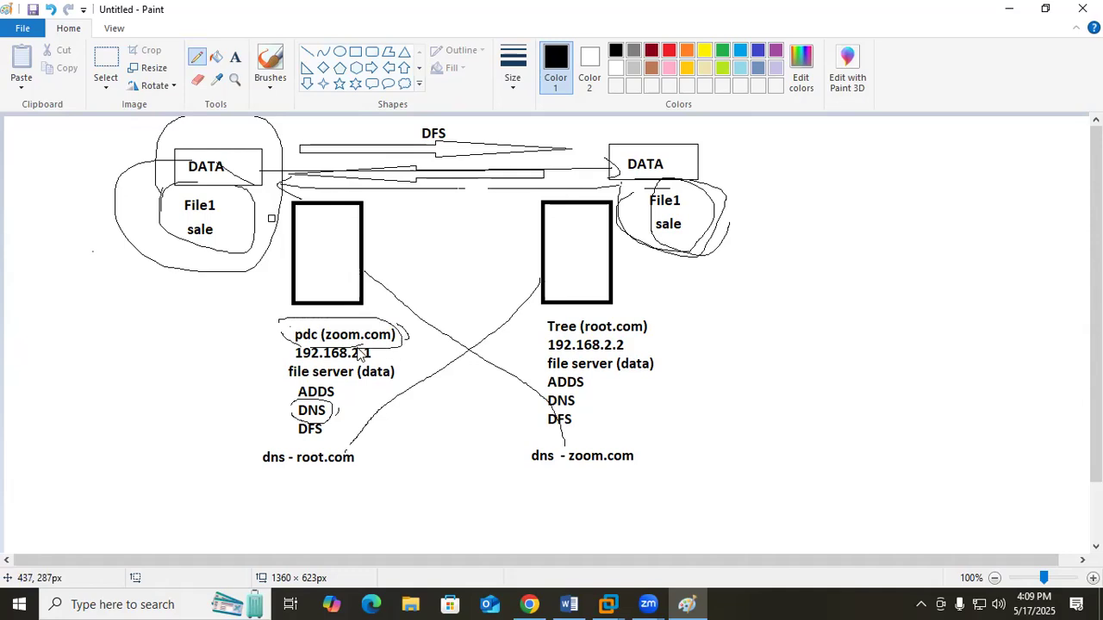
pyautogui.moveTo(406, 349); pyautogui.dragTo(532, 441)
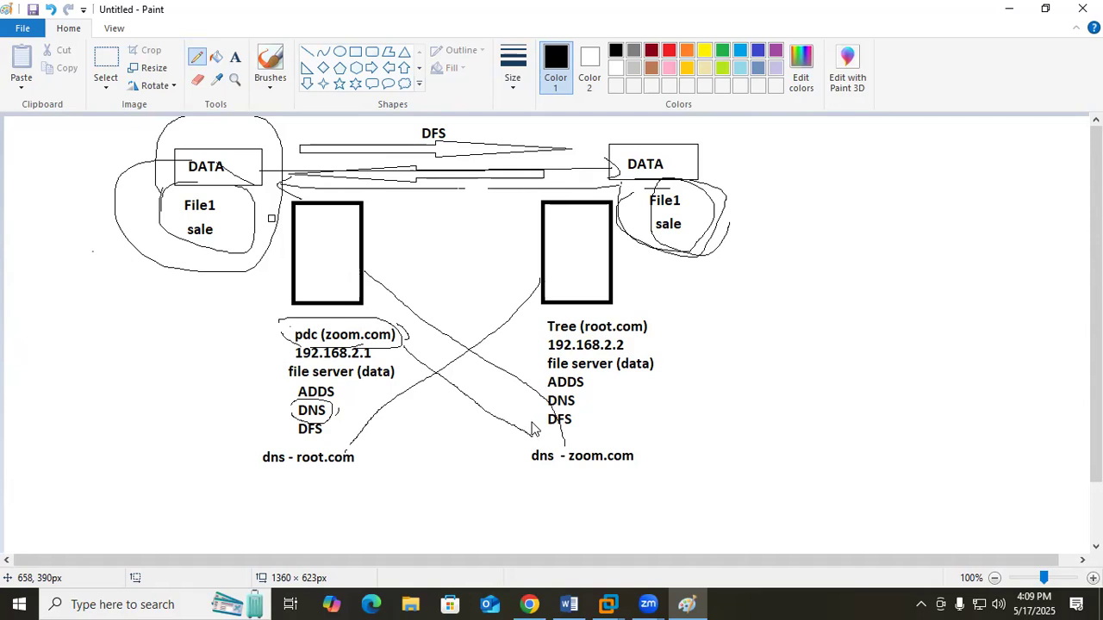
# Circle the Tree server's root.com name in the diagram and draw a freehand line from it to "dns - root.com"
pyautogui.click(516, 443)
pyautogui.moveTo(545, 317)
pyautogui.mouseDown()
pyautogui.moveTo(562, 348)
pyautogui.moveTo(674, 317)
pyautogui.moveTo(563, 315)
pyautogui.moveTo(395, 448)
pyautogui.moveTo(369, 454)
pyautogui.moveTo(399, 467)
pyautogui.mouseUp()
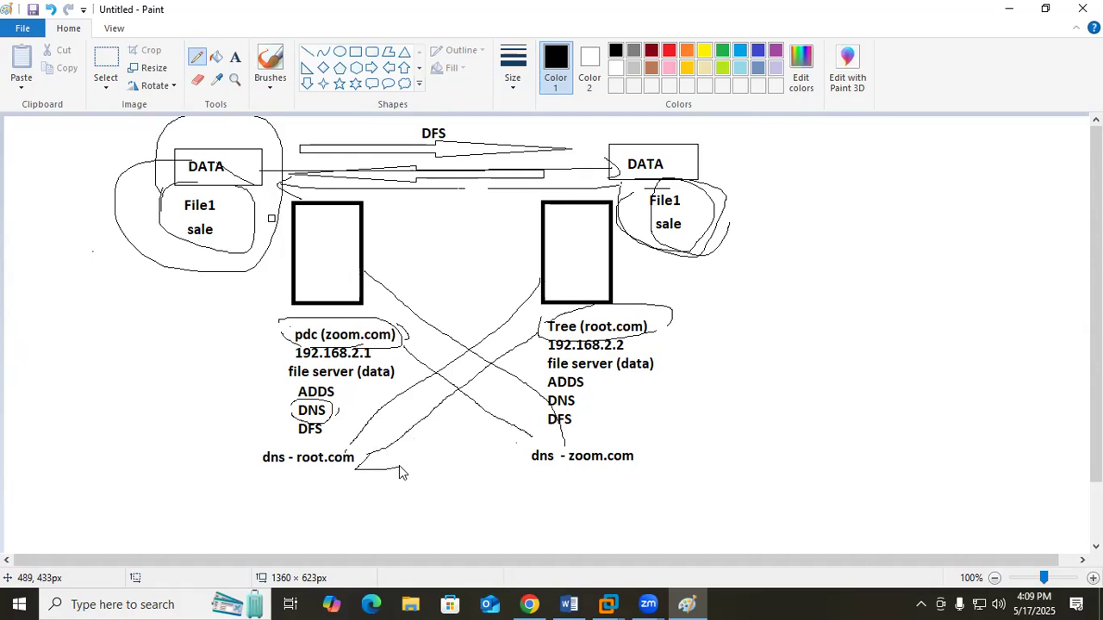
# Switch to the first Windows Server 2019 virtual machine and unlock the ZOOM administrator session by entering the account password
pyautogui.moveTo(607, 604)
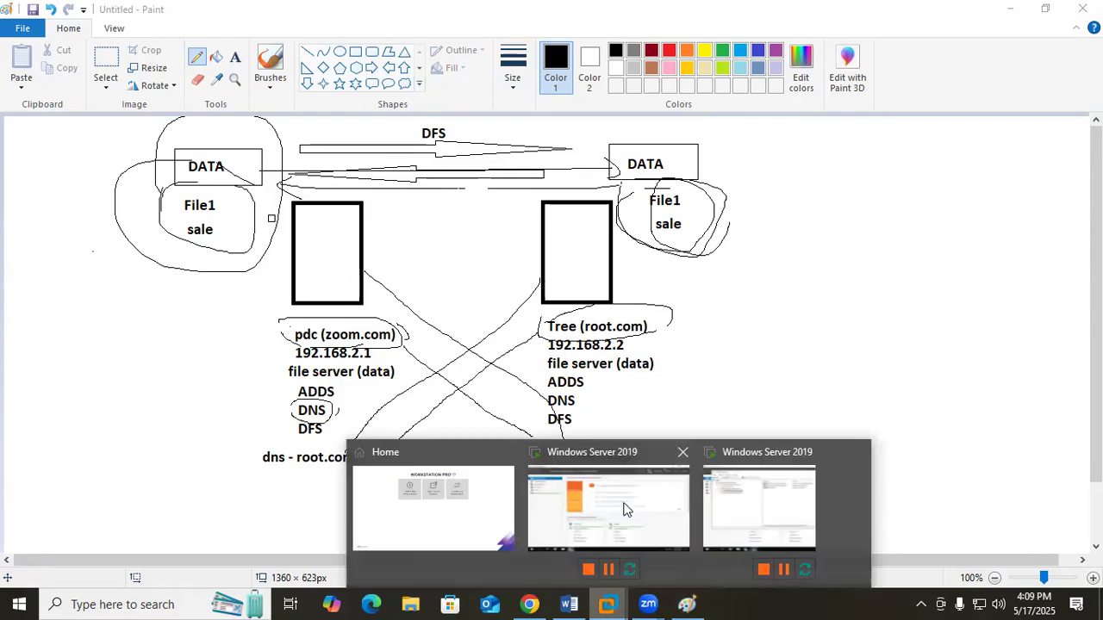
pyautogui.click(625, 509)
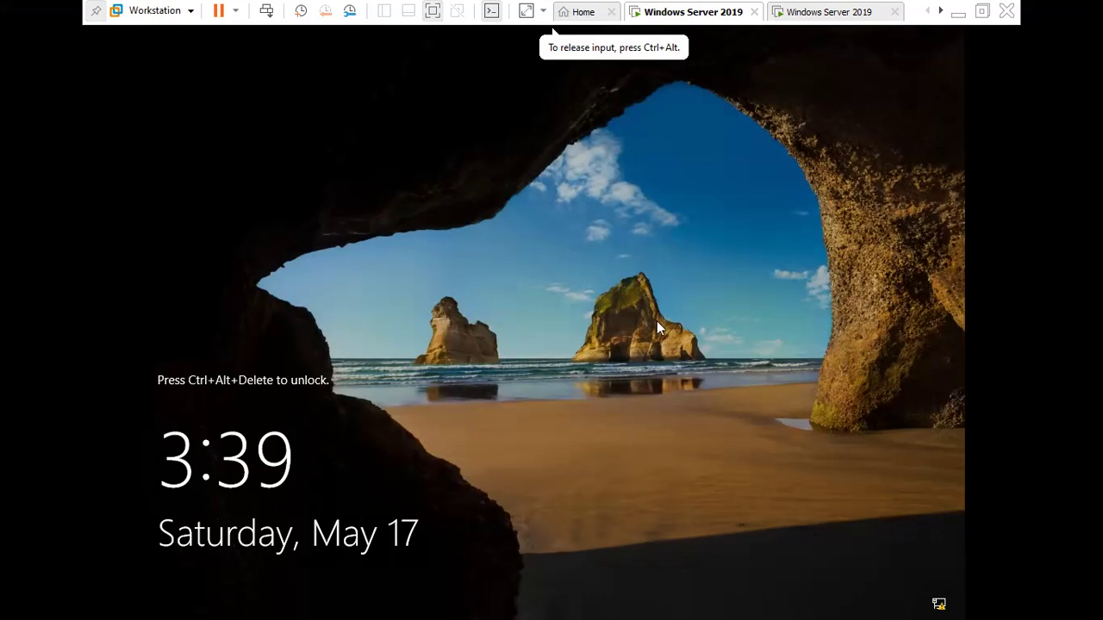
pyautogui.press('ctrl+alt+Insert')
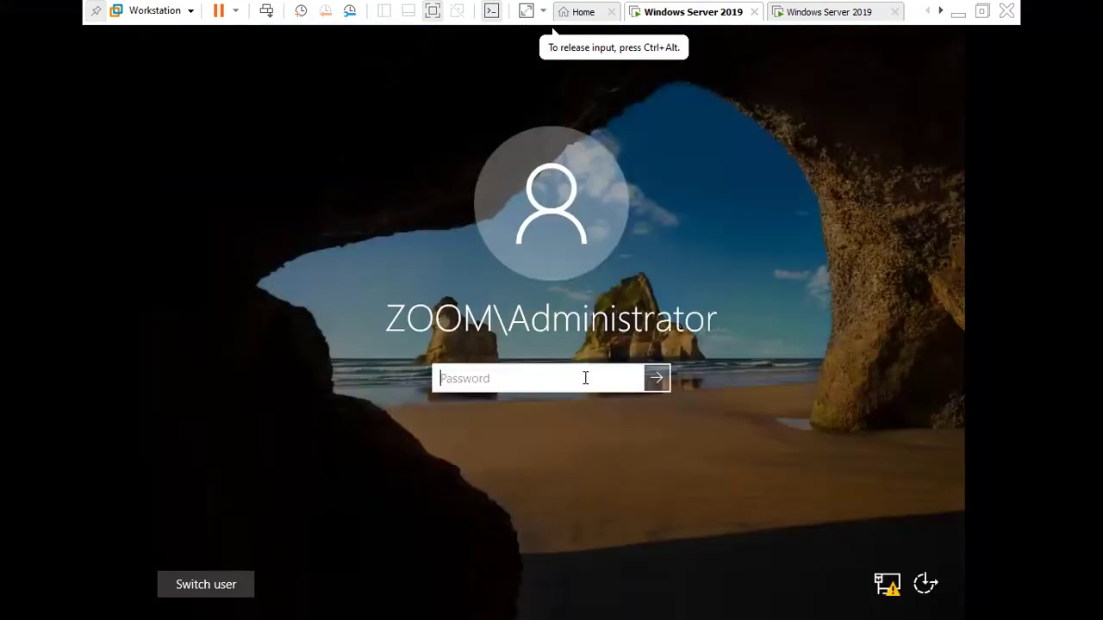
pyautogui.write('P')
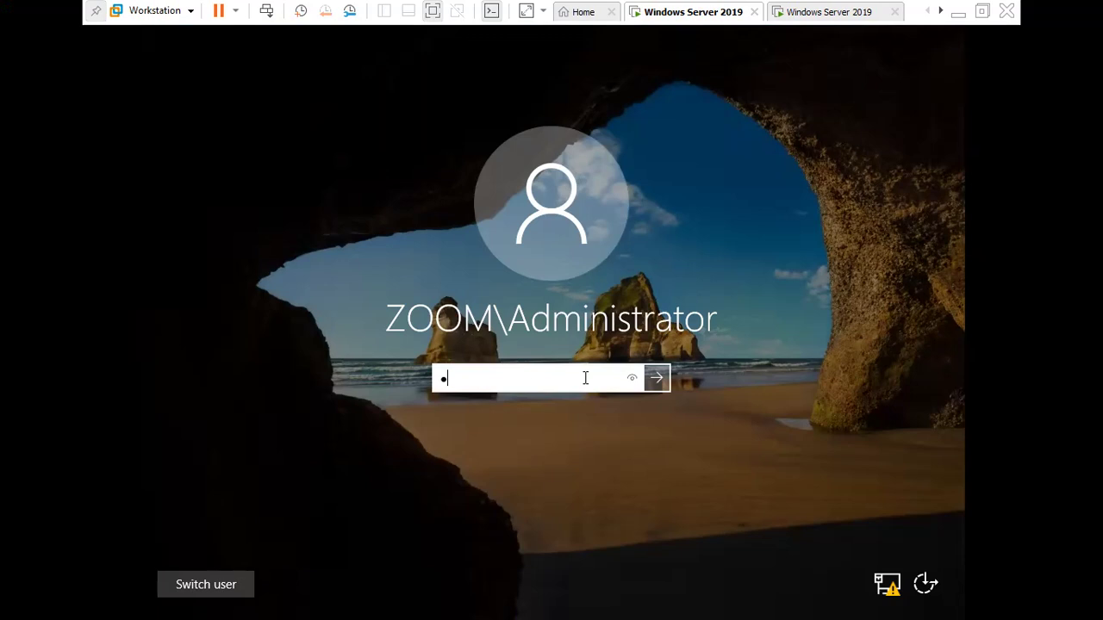
pyautogui.press('Return')
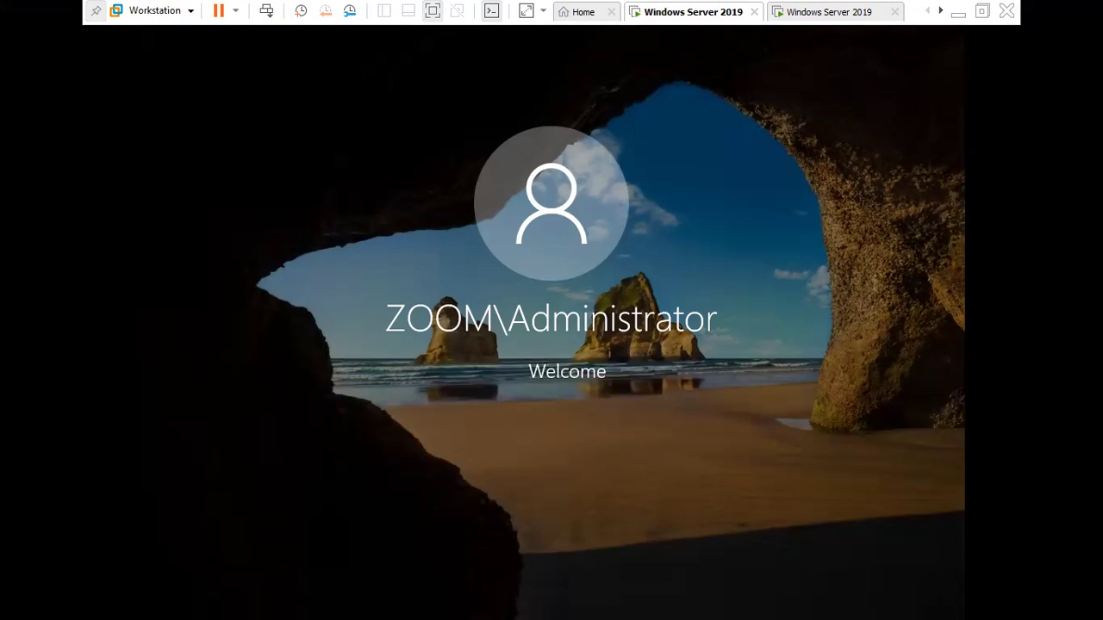
# Open the DNS management console from Server Manager and expand the server's Forward Lookup Zones
pyautogui.click(847, 45)
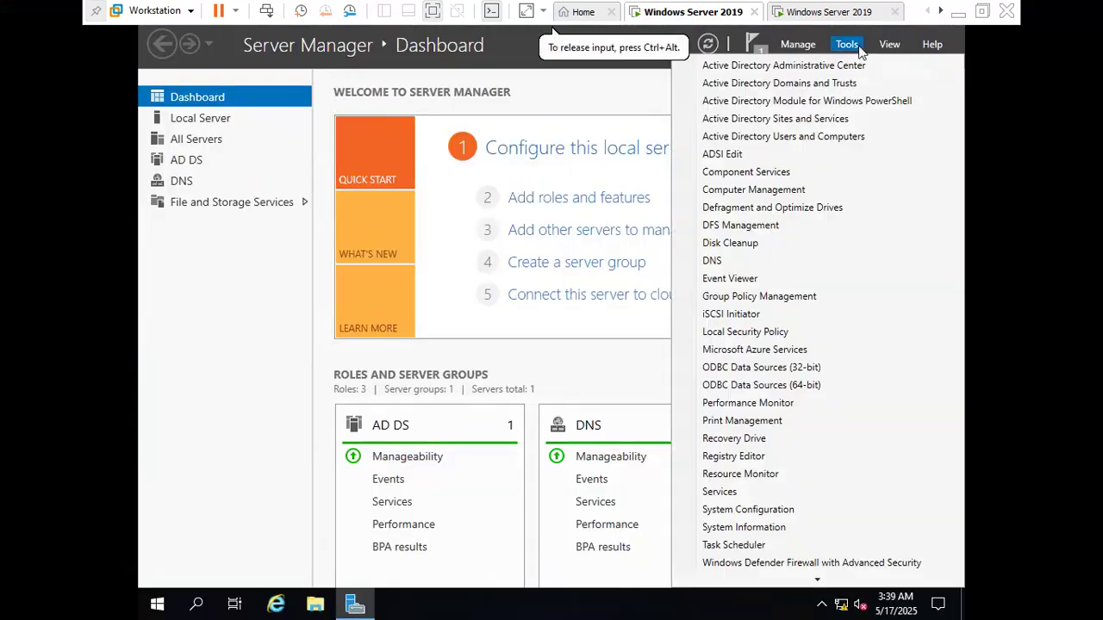
pyautogui.click(729, 263)
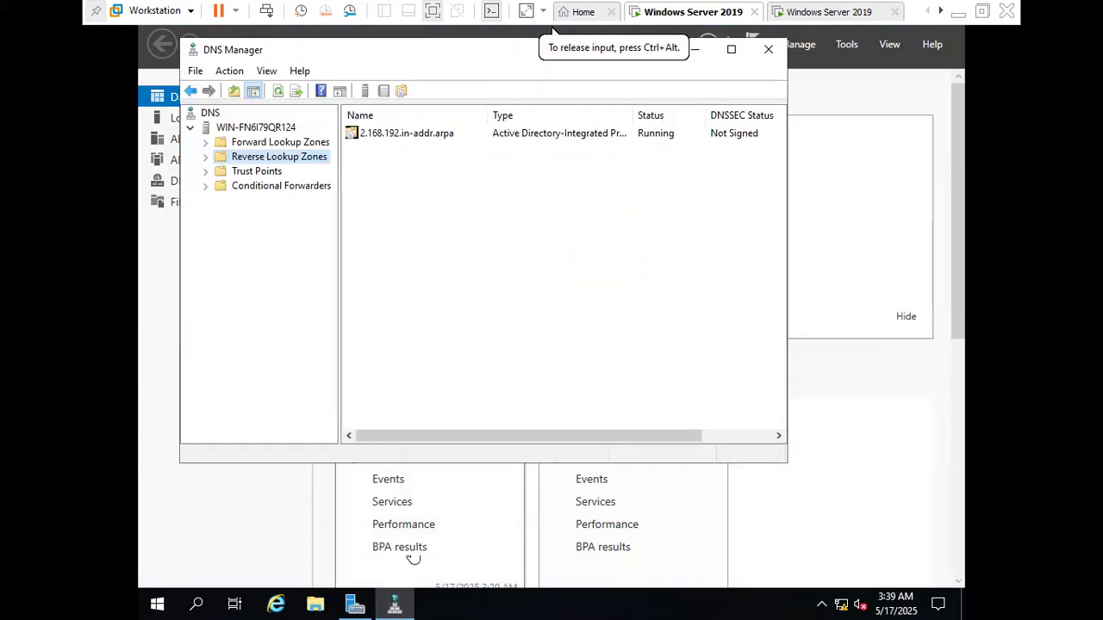
pyautogui.click(256, 143)
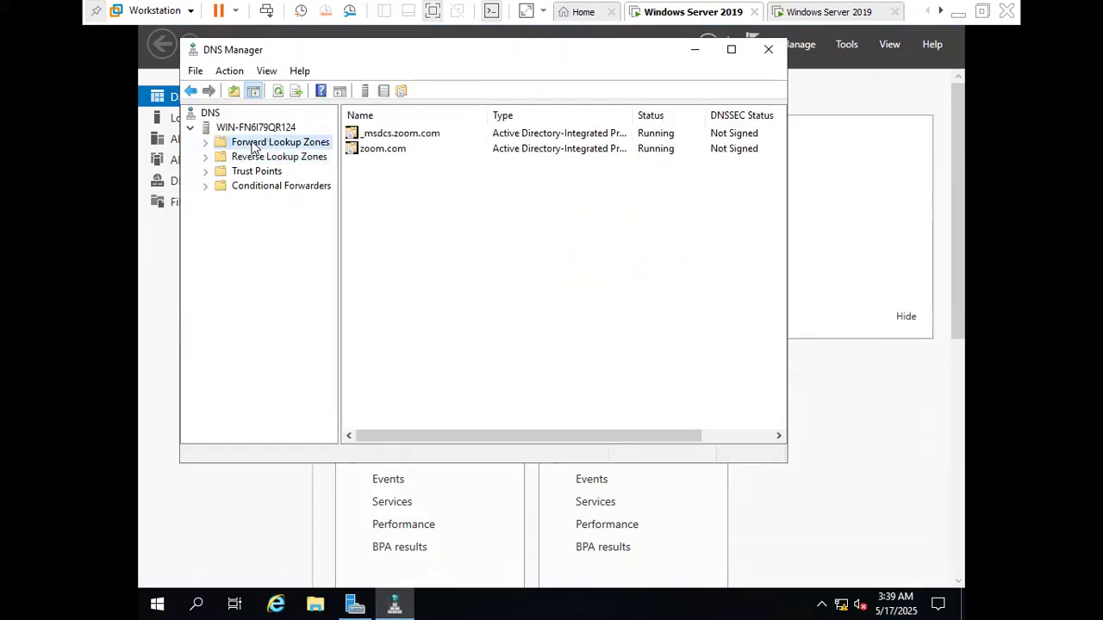
pyautogui.click(205, 145)
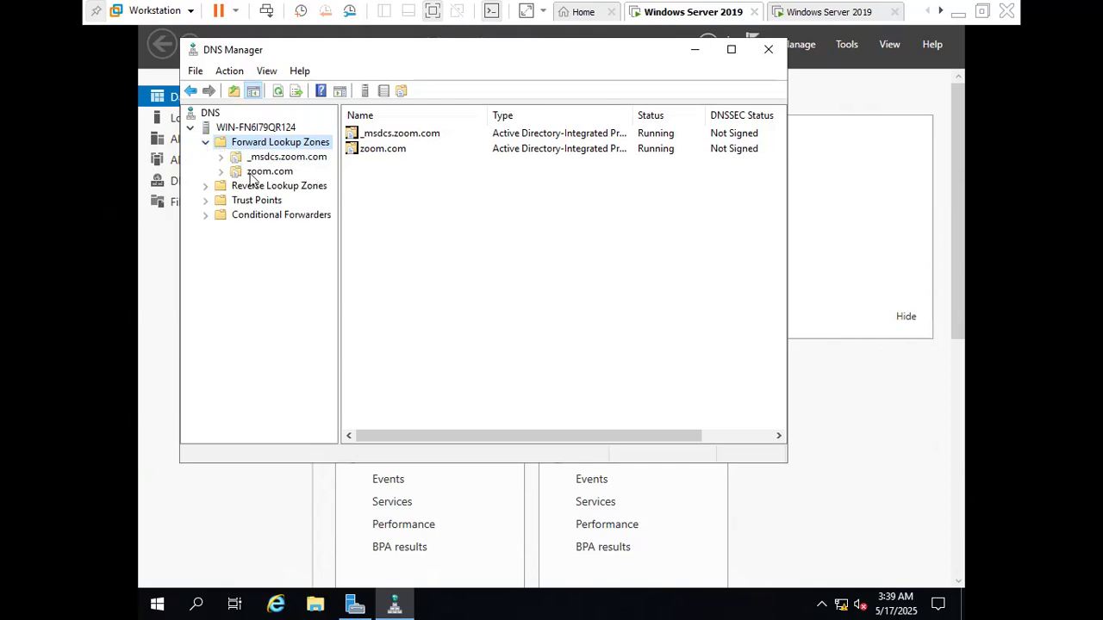
# Allow zone transfers to any server for the zoom.com forward lookup zone and save its properties
pyautogui.doubleClick(255, 172)
pyautogui.rightClick(250, 173)
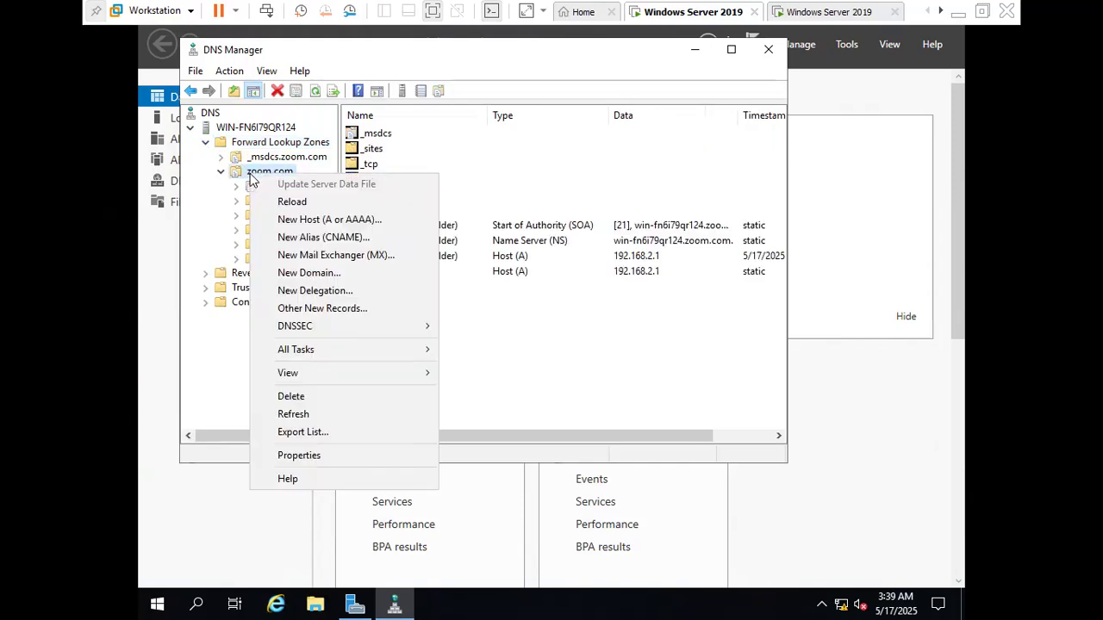
pyautogui.click(316, 456)
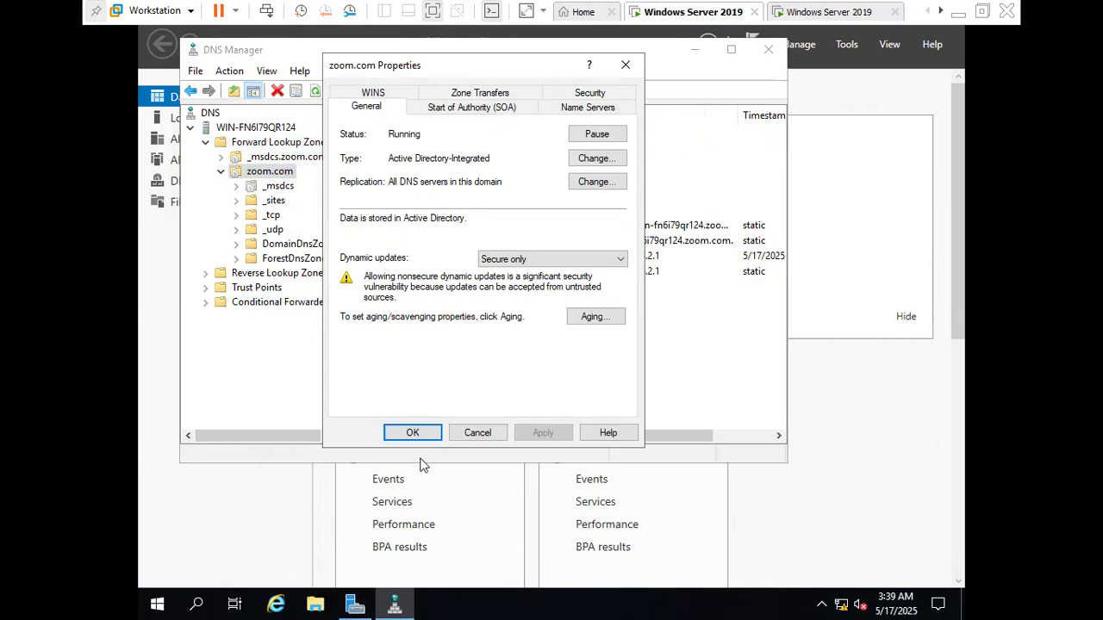
pyautogui.click(482, 93)
pyautogui.click(353, 162)
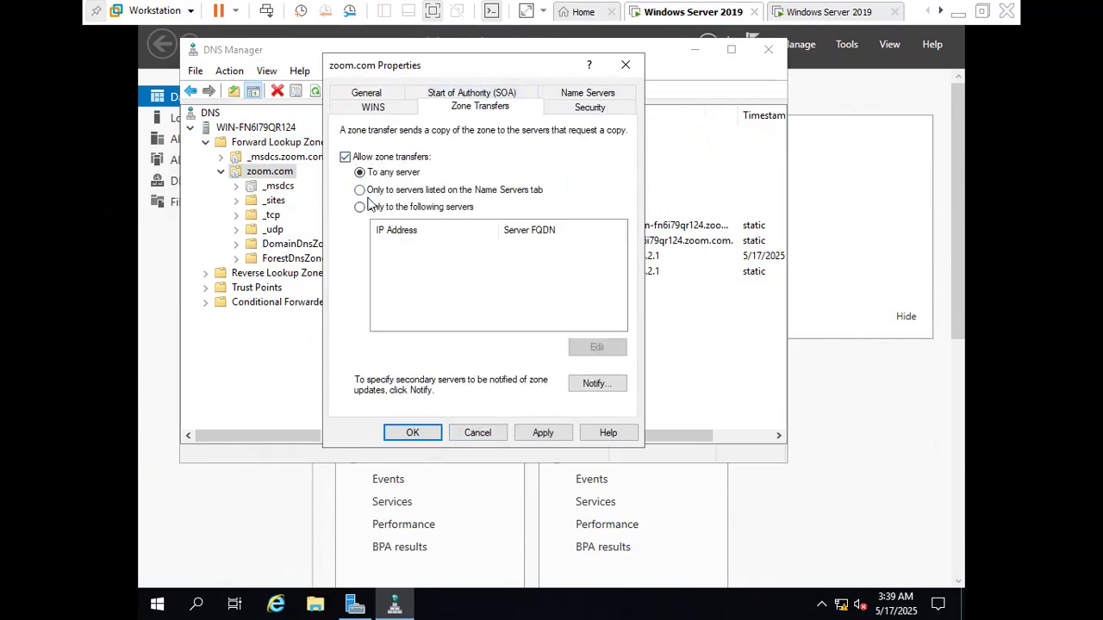
pyautogui.click(541, 434)
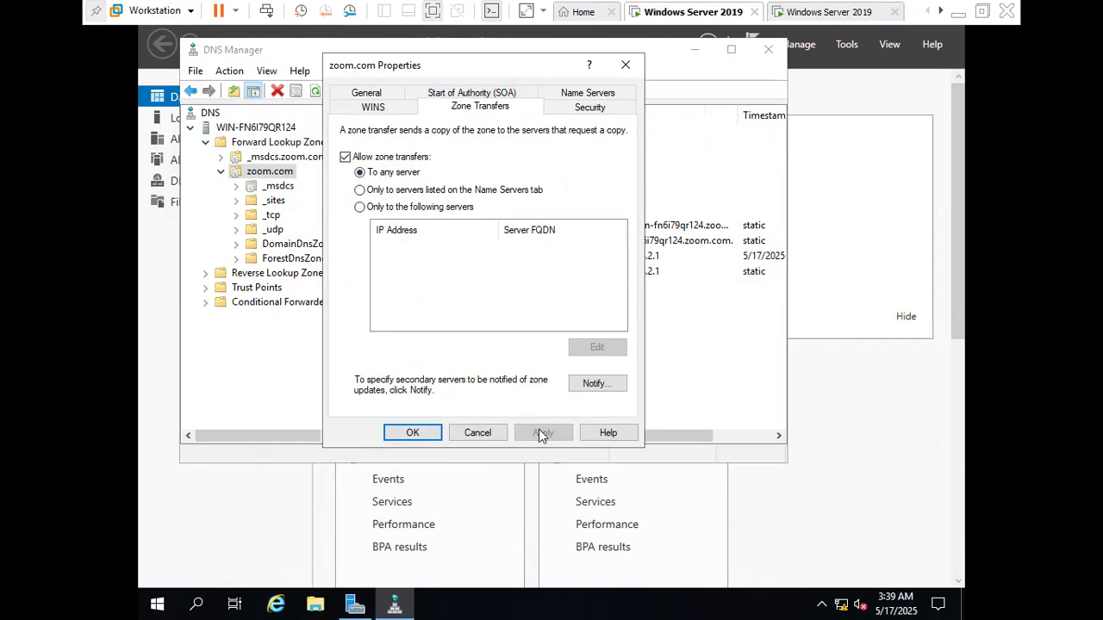
pyautogui.click(413, 432)
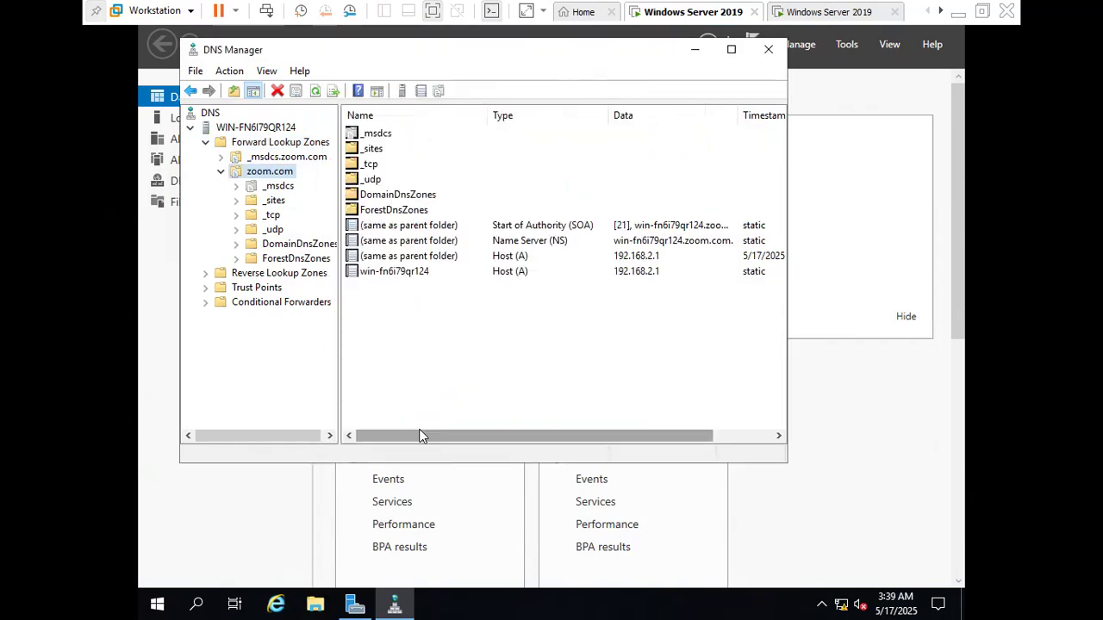
# Allow zone transfers for the 2.168.192.in-addr.arpa reverse lookup zone and save its properties
pyautogui.doubleClick(269, 274)
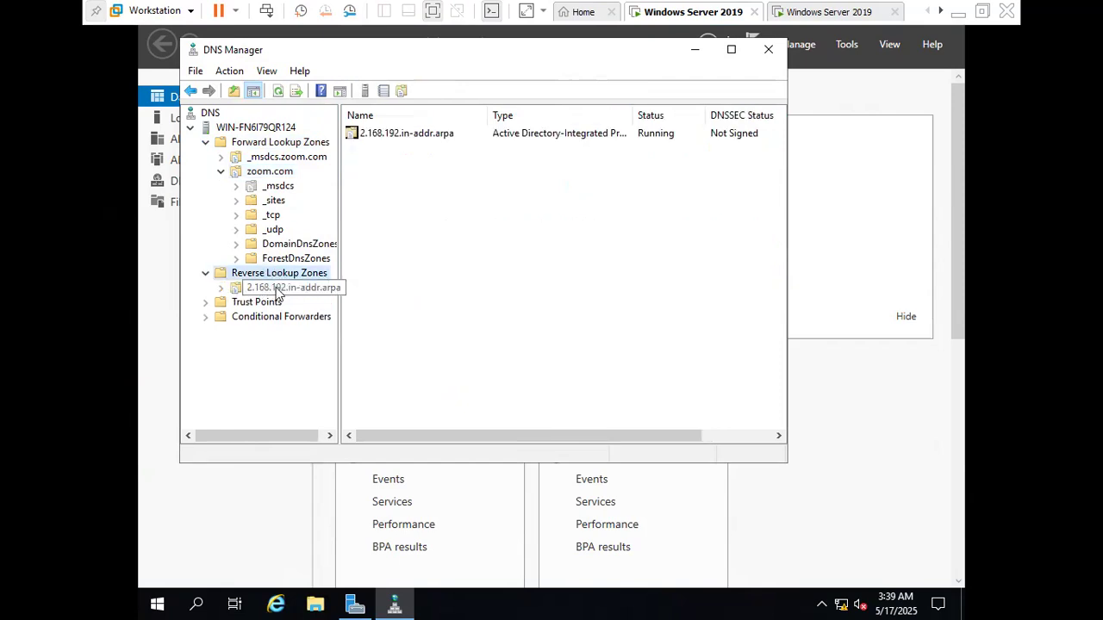
pyautogui.rightClick(277, 292)
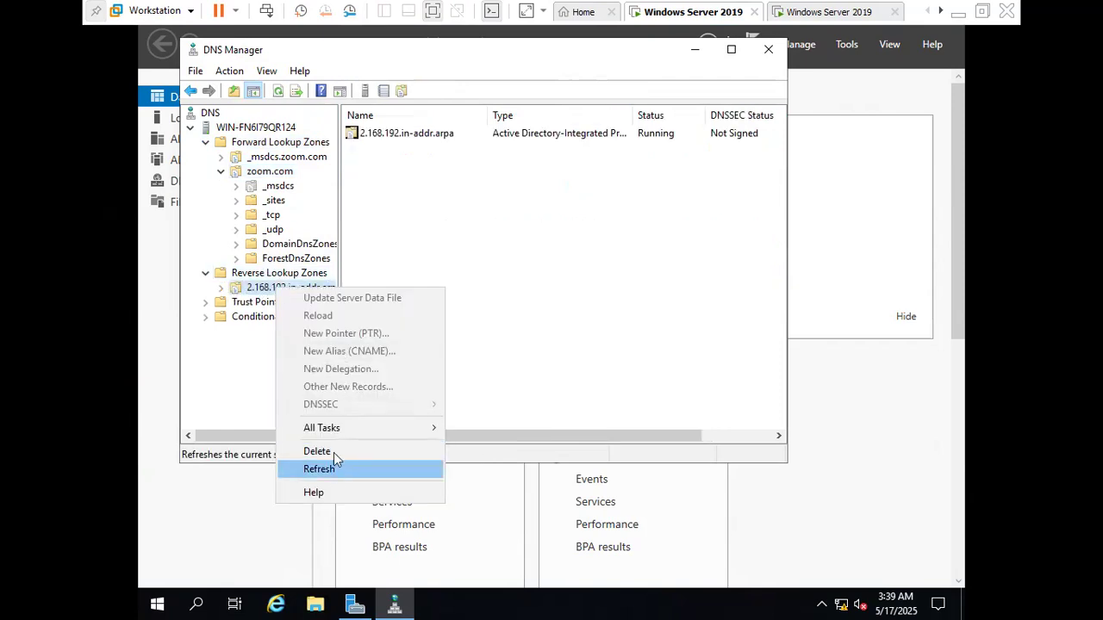
pyautogui.rightClick(262, 290)
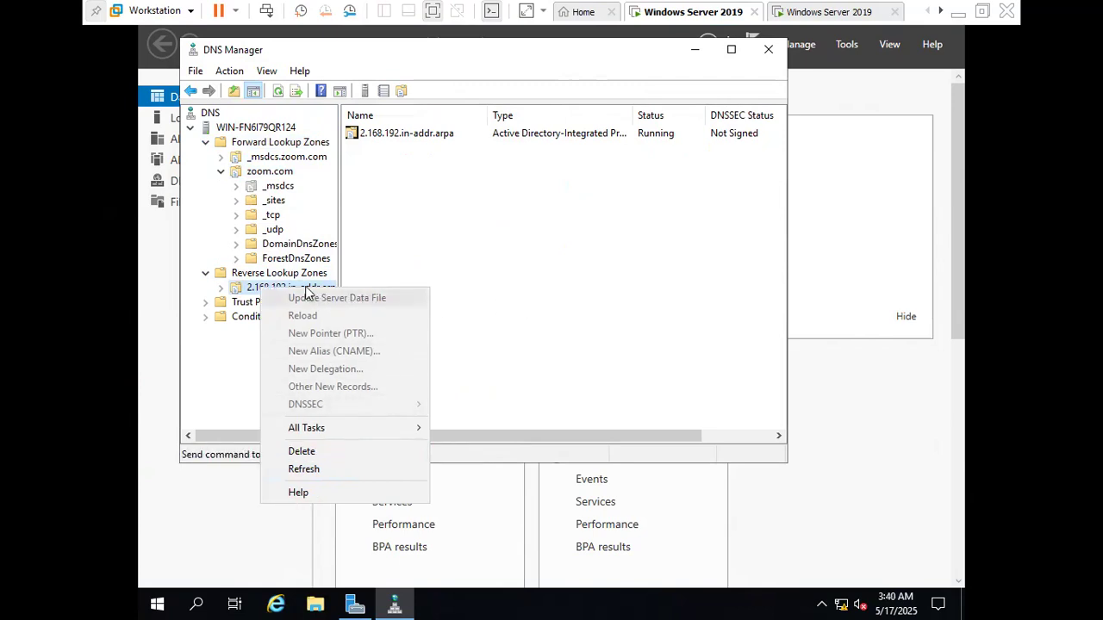
pyautogui.click(252, 292)
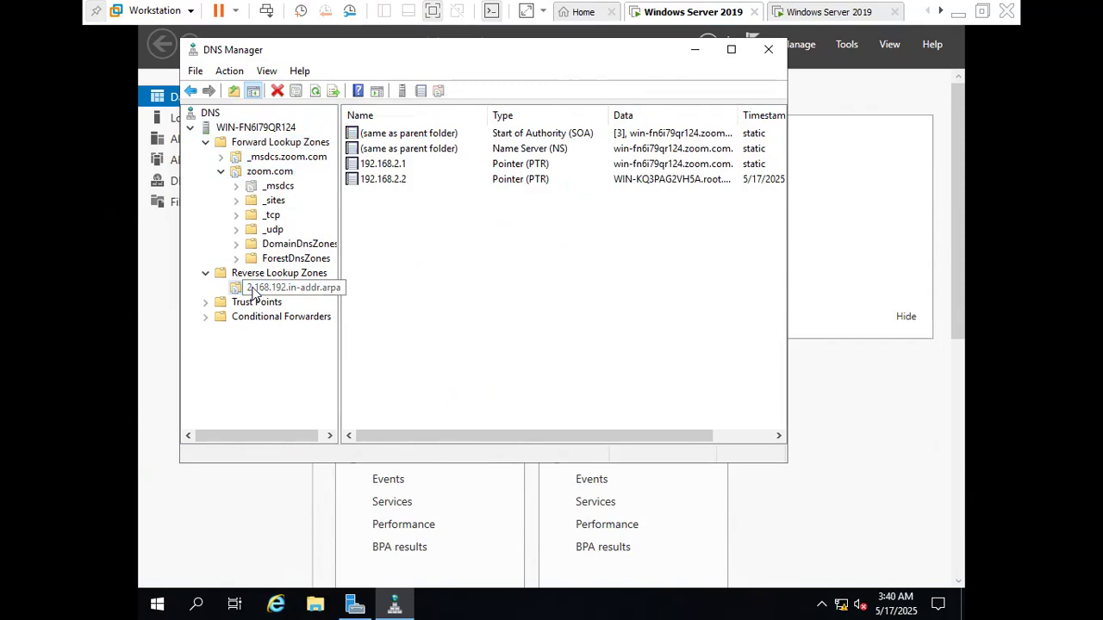
pyautogui.rightClick(287, 289)
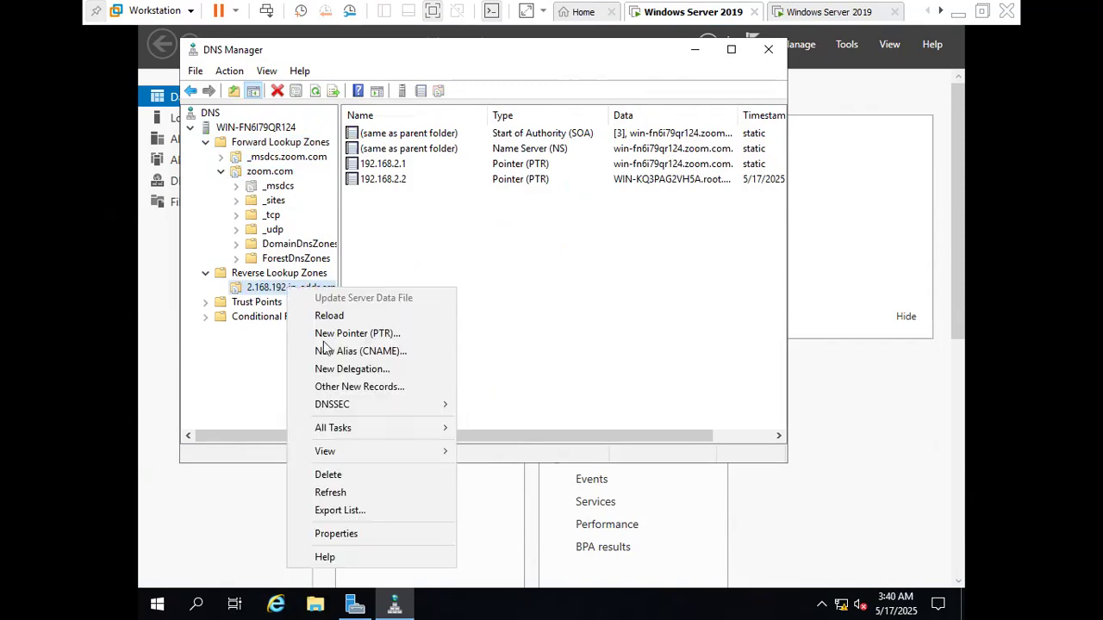
pyautogui.click(355, 534)
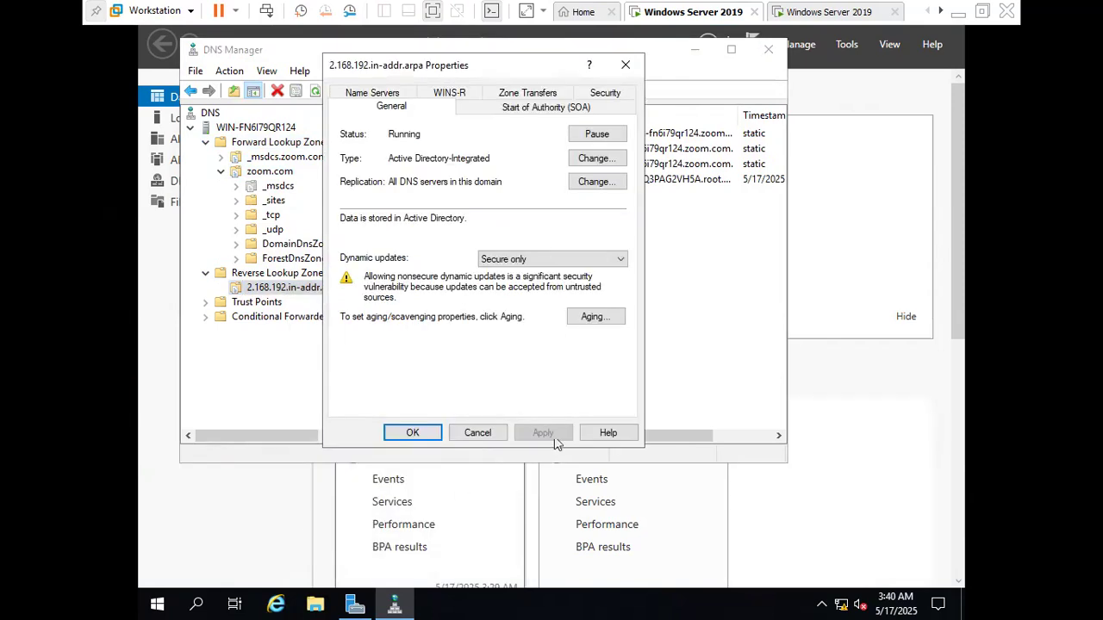
pyautogui.click(523, 94)
pyautogui.click(391, 159)
pyautogui.click(537, 434)
pyautogui.click(415, 433)
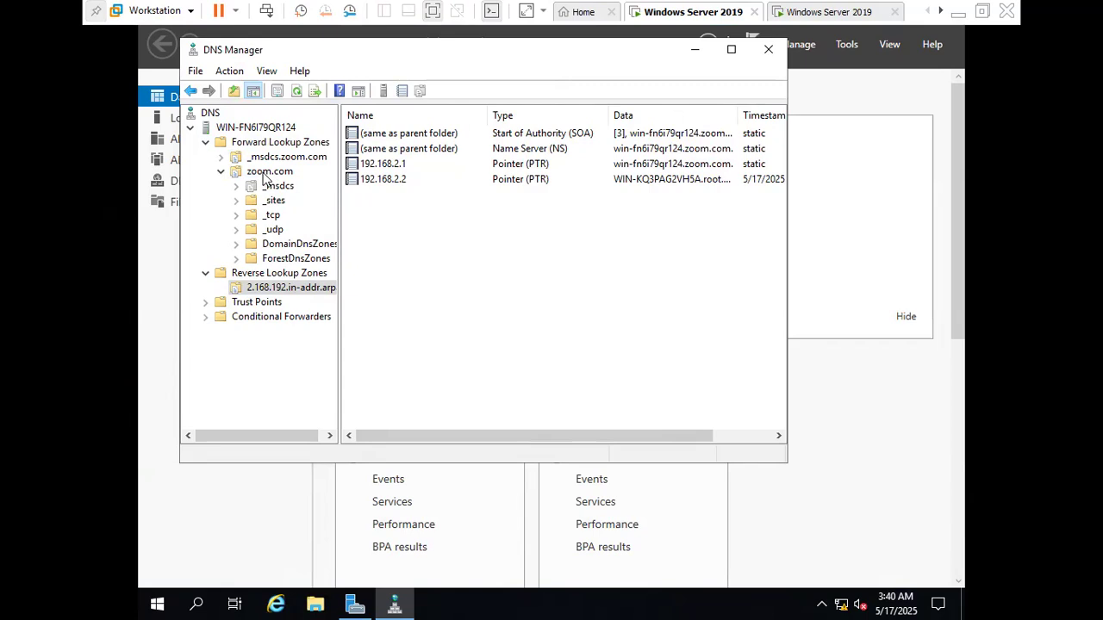
# Create a secondary forward lookup zone named root.com that copies from the master DNS server 192.168.2.2
pyautogui.click(290, 143)
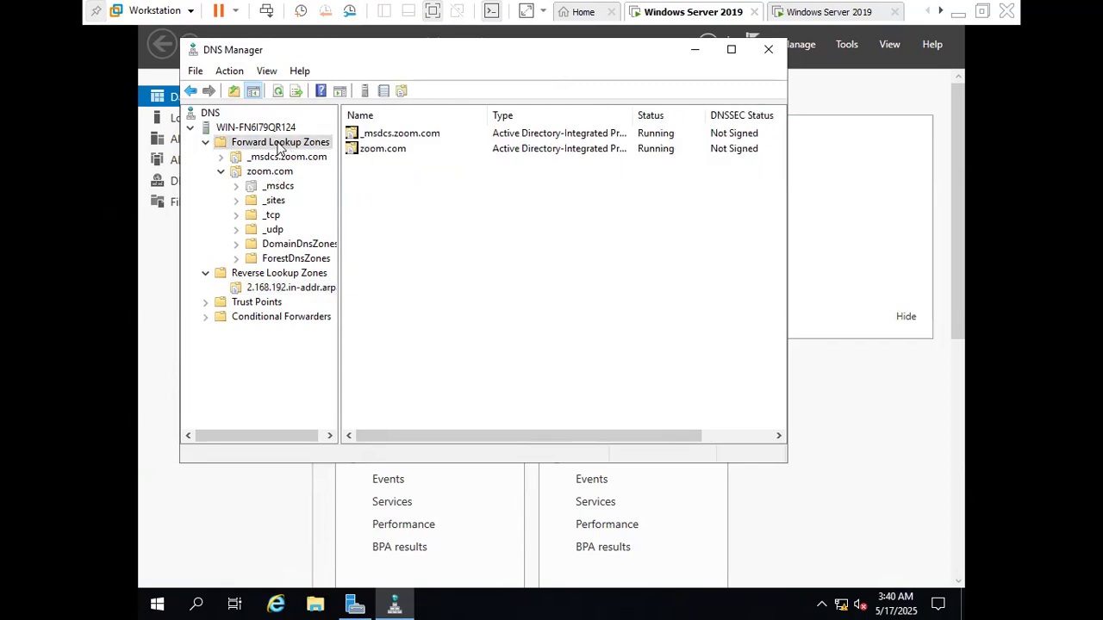
pyautogui.rightClick(277, 143)
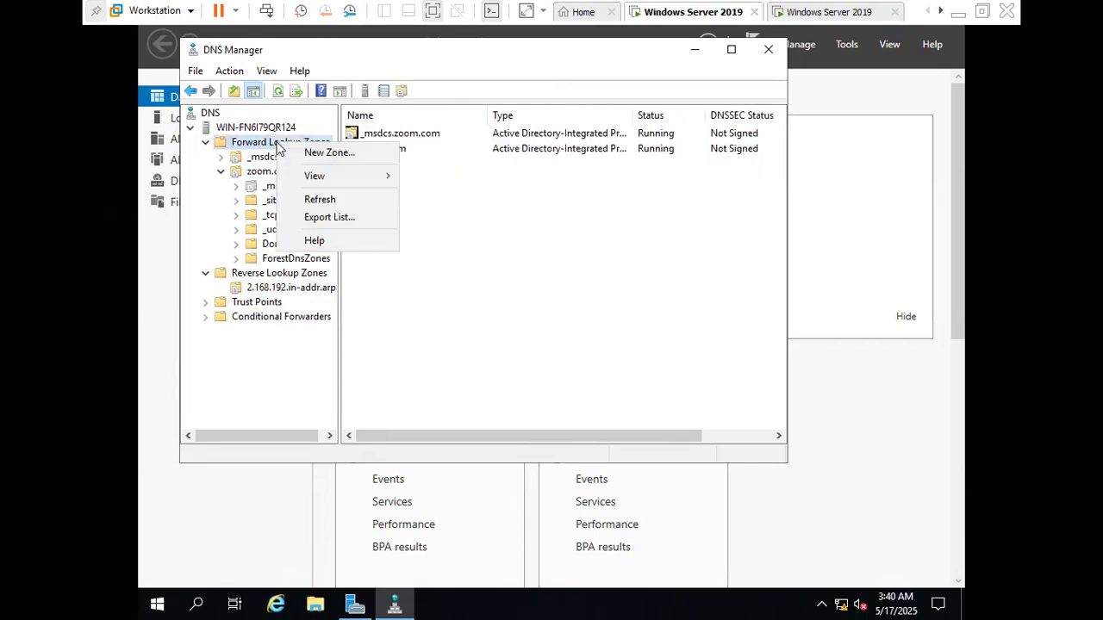
pyautogui.click(356, 160)
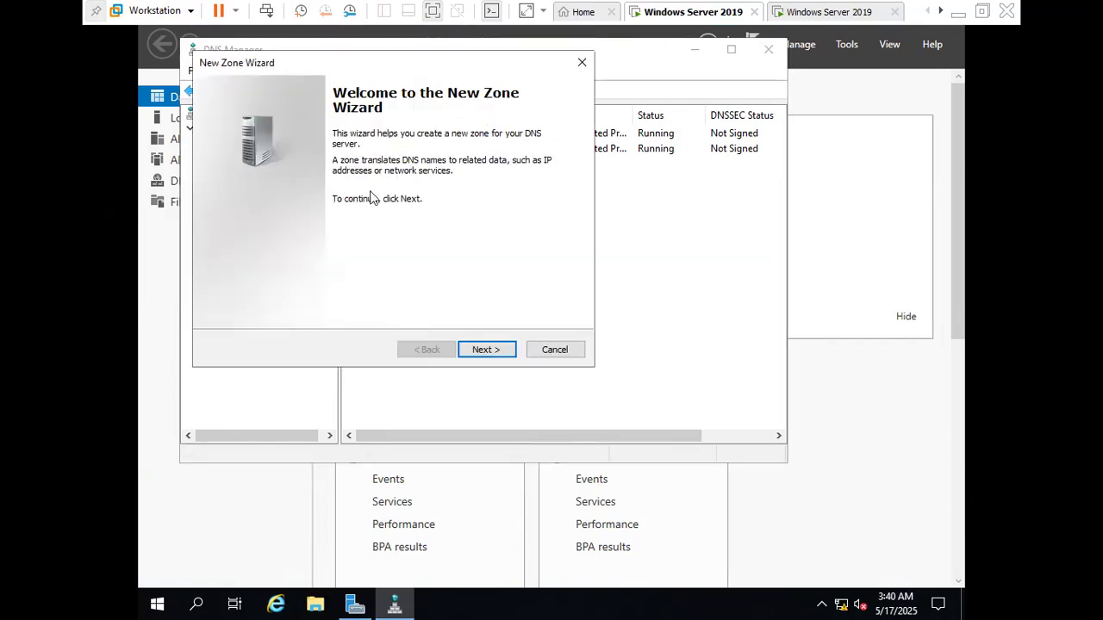
pyautogui.click(489, 350)
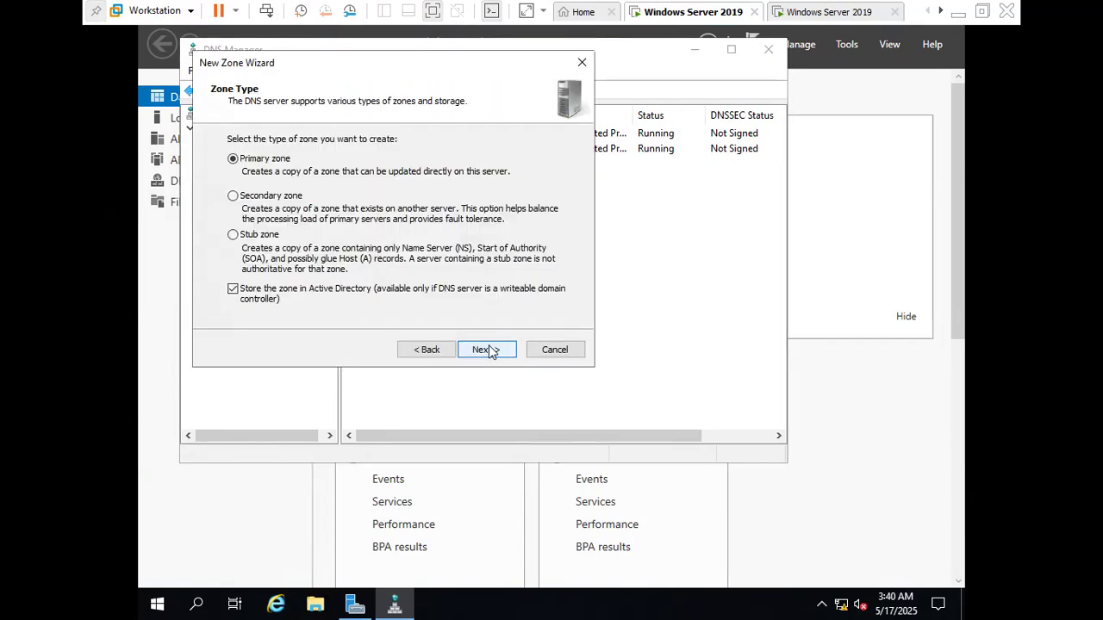
pyautogui.click(265, 198)
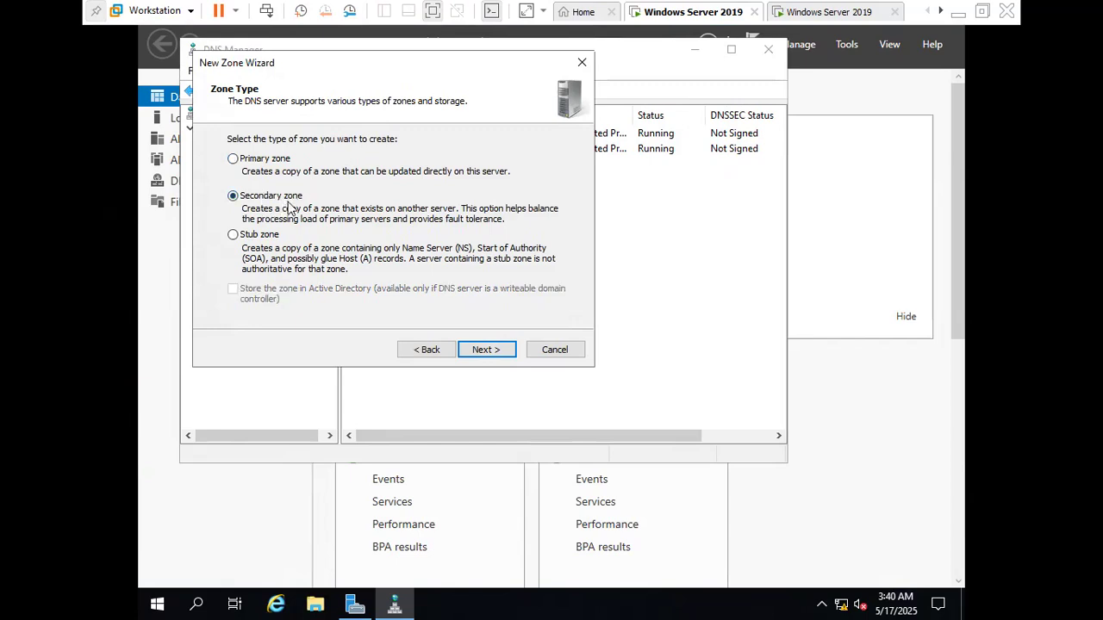
pyautogui.click(479, 351)
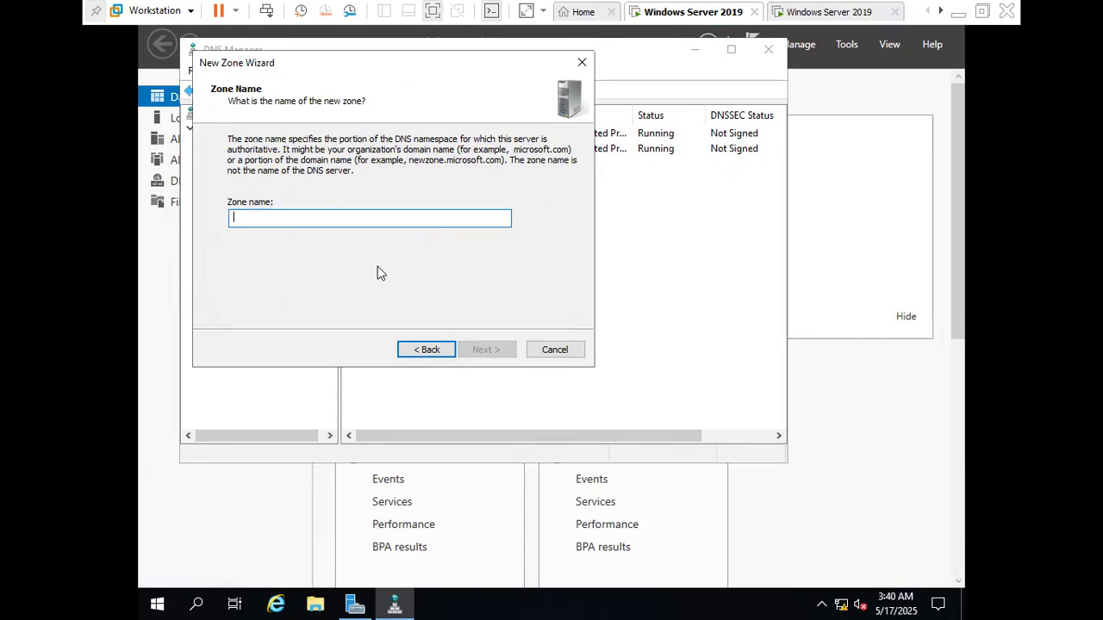
pyautogui.write('root.com')
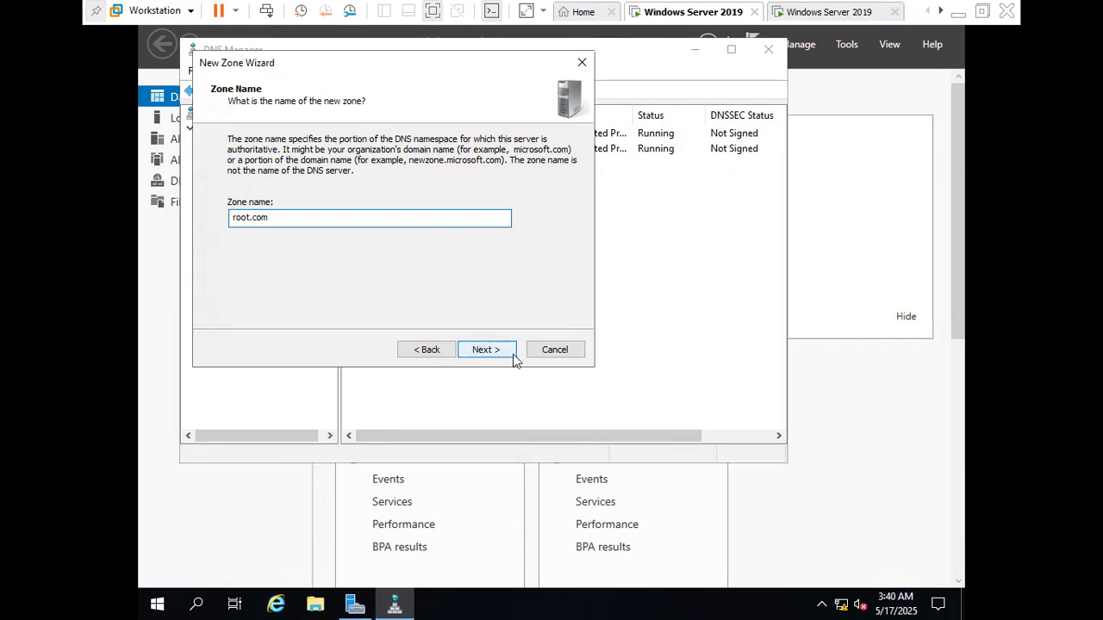
pyautogui.click(484, 350)
pyautogui.write('192.168.2.2')
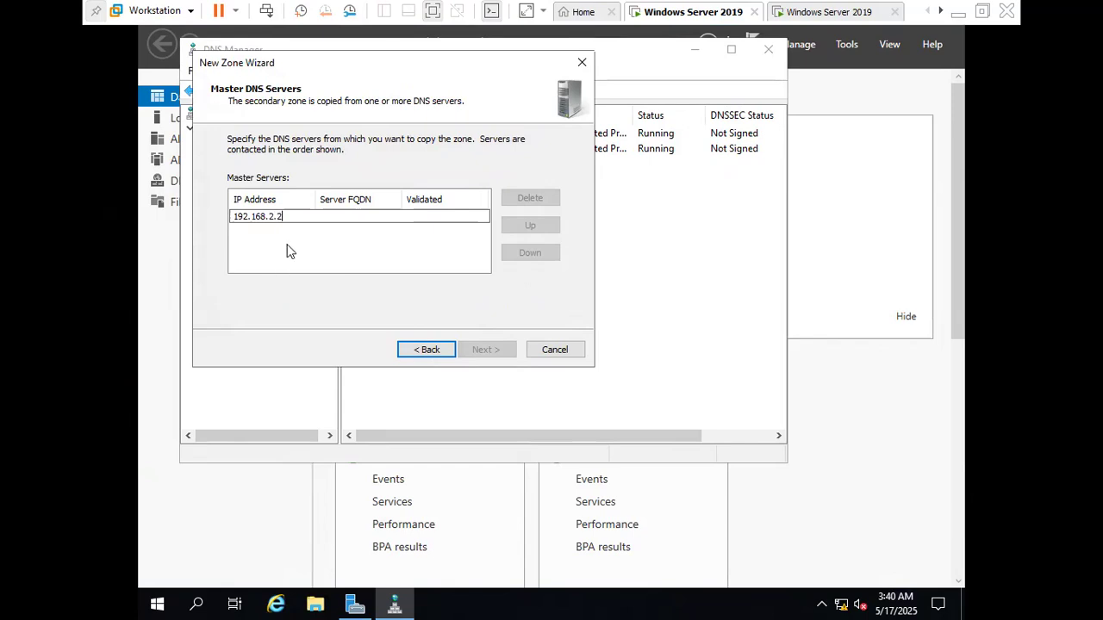
pyautogui.click(311, 250)
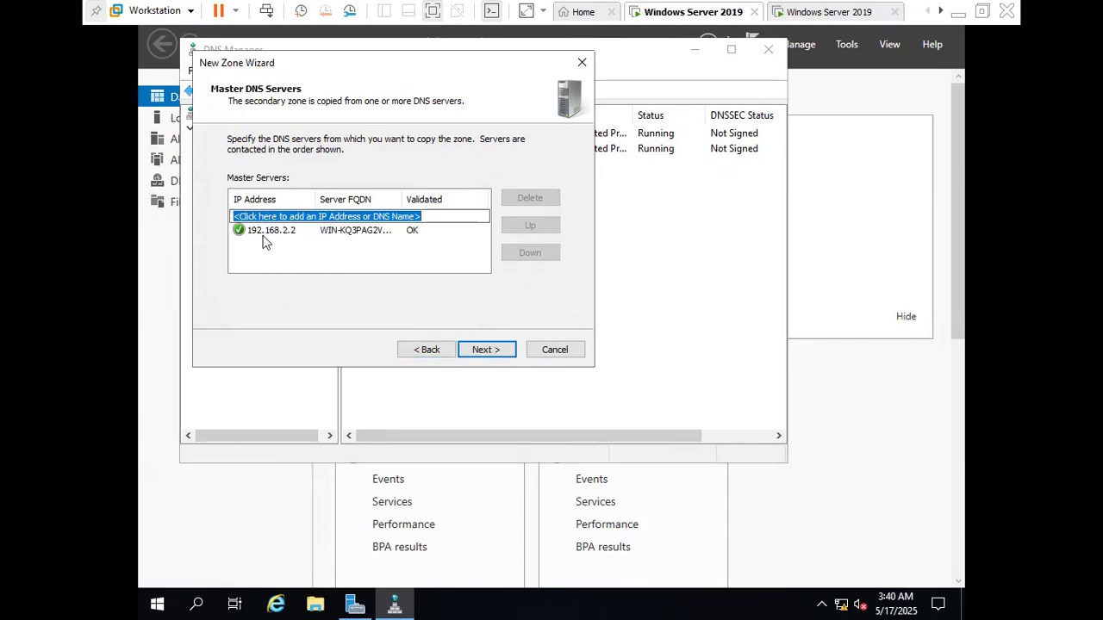
pyautogui.click(484, 351)
pyautogui.click(486, 350)
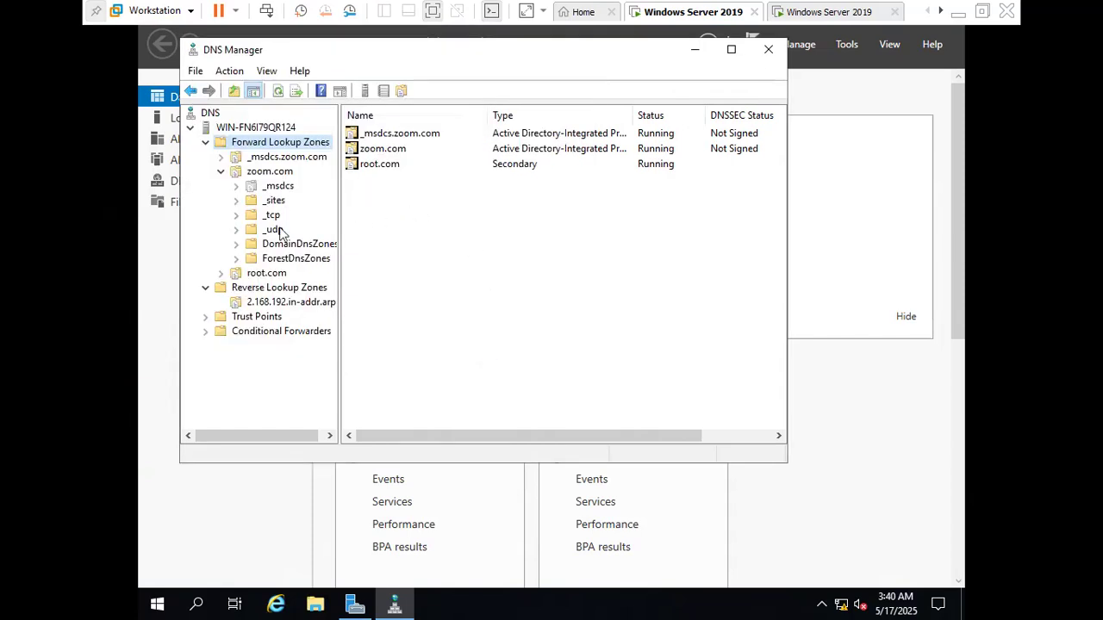
# Check the records in the root.com zone and the 192.168.2.2 pointer record in the reverse lookup zone
pyautogui.click(269, 274)
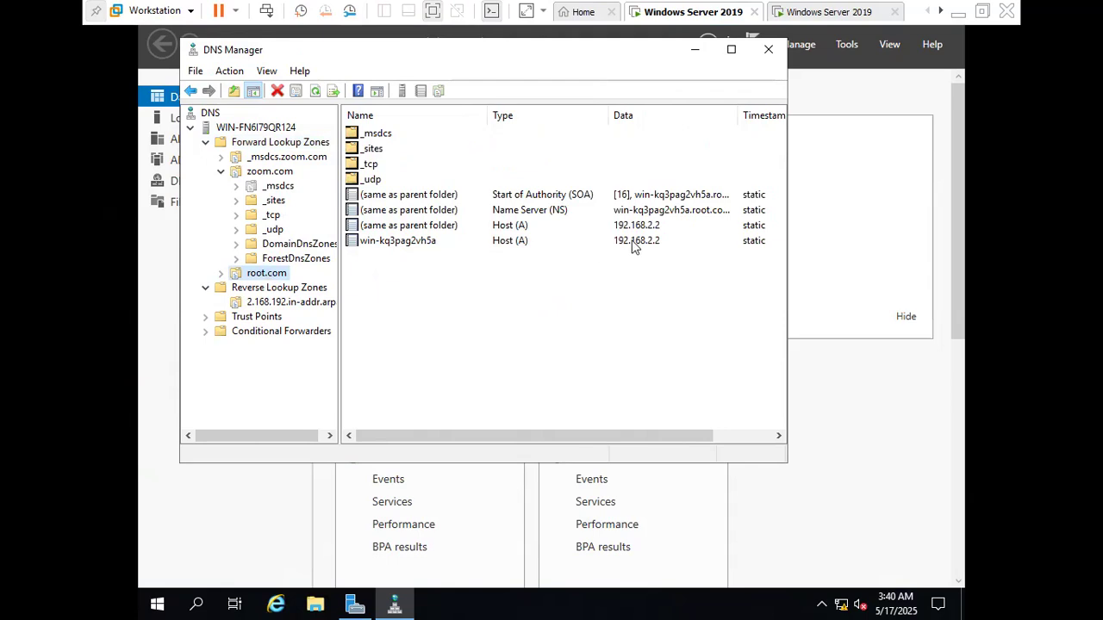
pyautogui.click(289, 307)
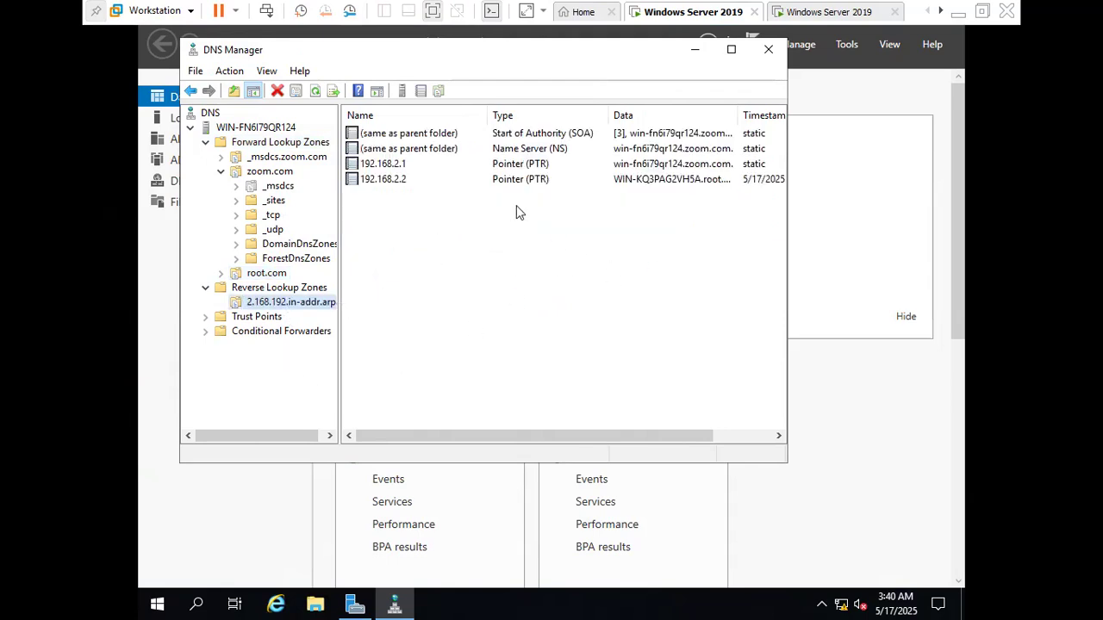
pyautogui.click(526, 182)
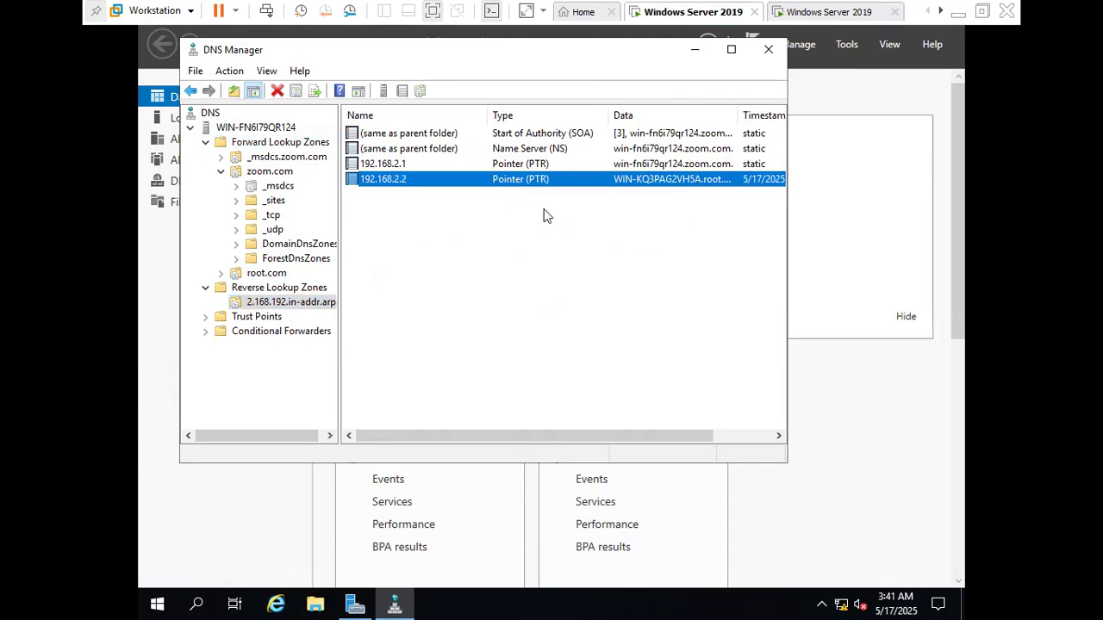
# Close DNS Manager on the zoom.com server and switch to the root.com server's virtual machine
pyautogui.click(768, 50)
pyautogui.click(755, 43)
pyautogui.click(840, 46)
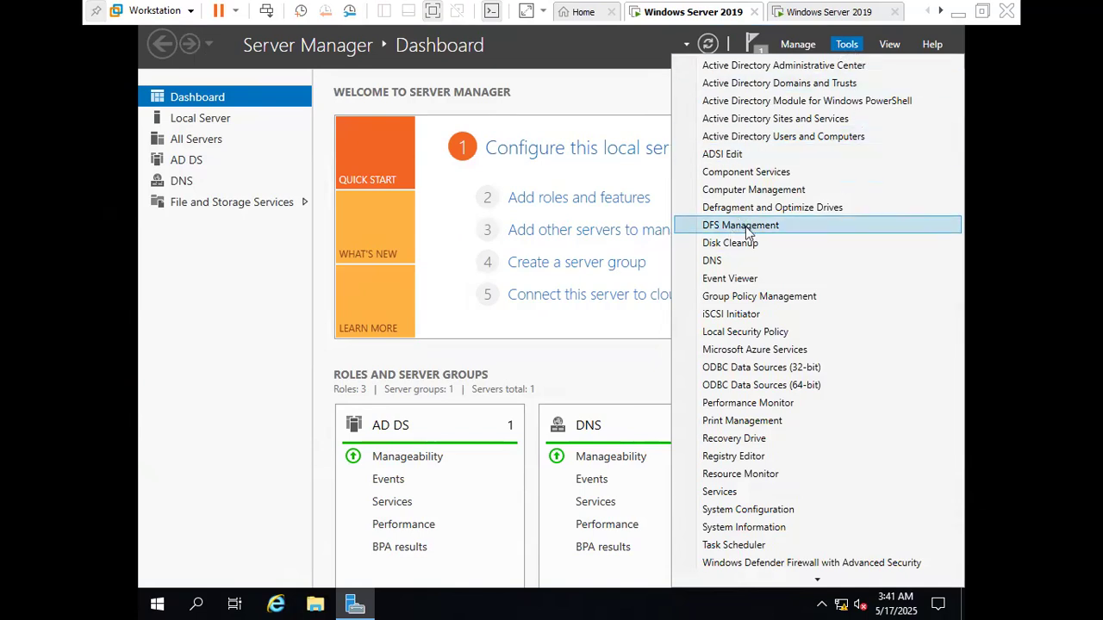
pyautogui.click(827, 12)
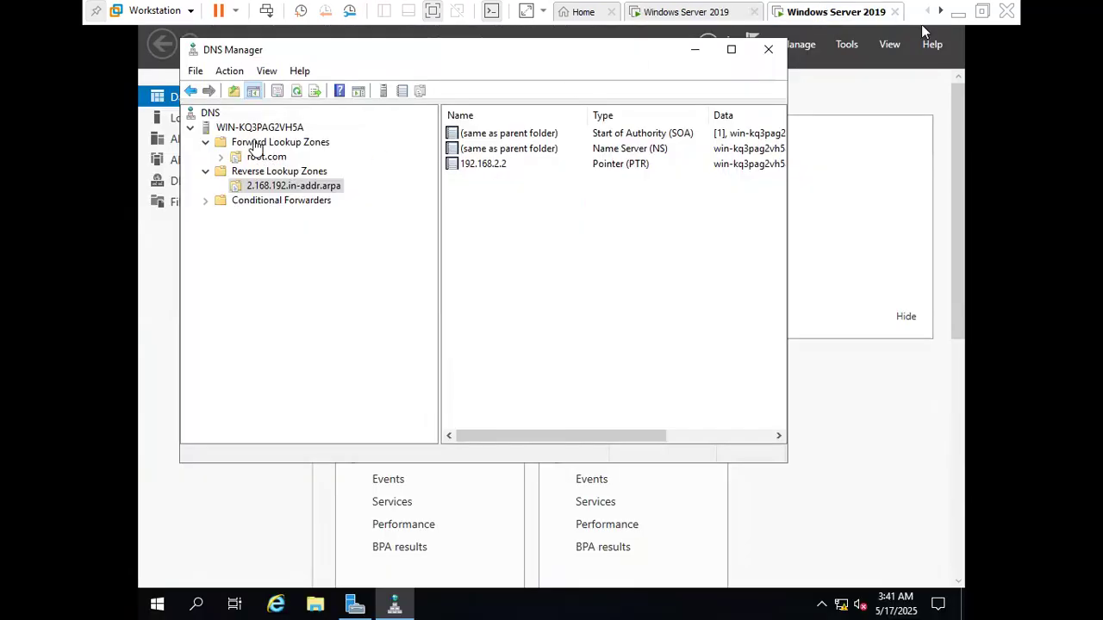
# Start a new forward lookup zone on the root.com server and choose Secondary zone as its type
pyautogui.click(289, 148)
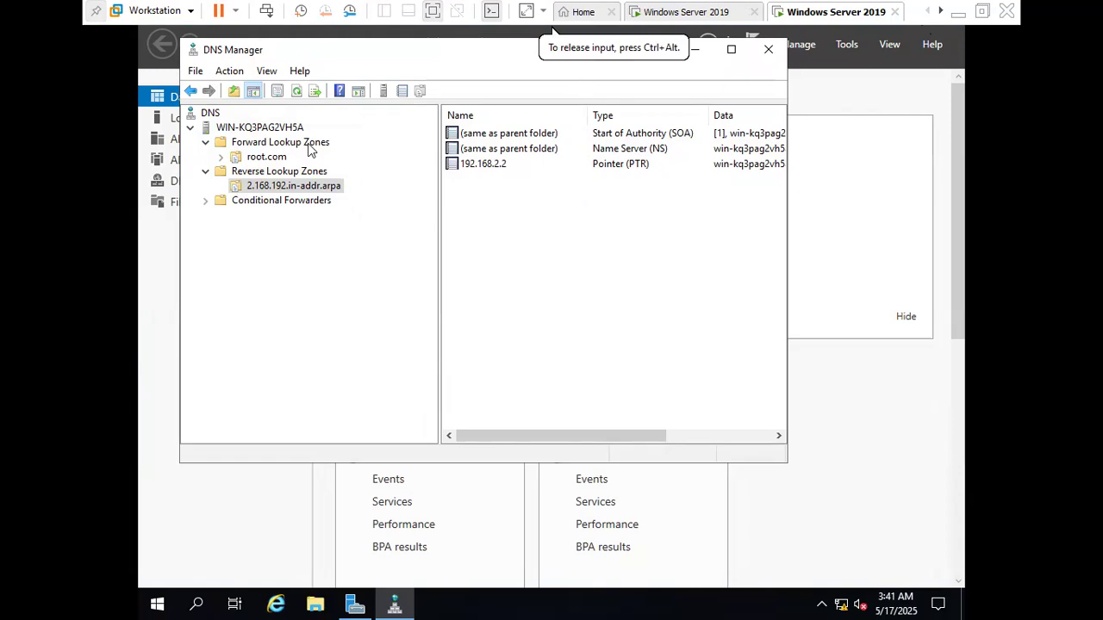
pyautogui.click(310, 147)
pyautogui.rightClick(310, 148)
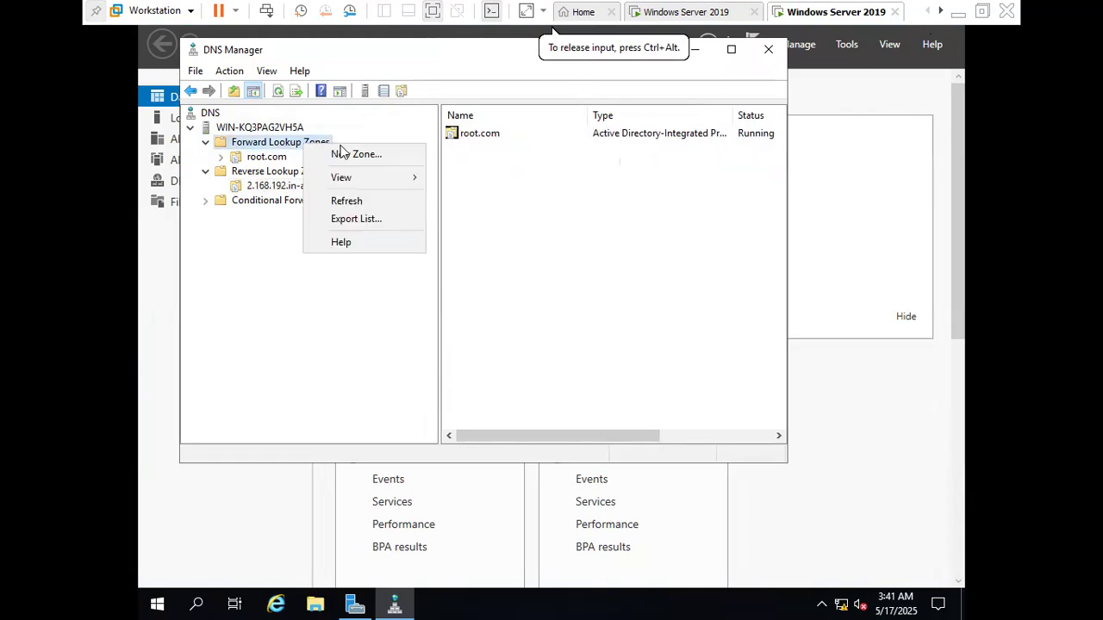
pyautogui.click(369, 154)
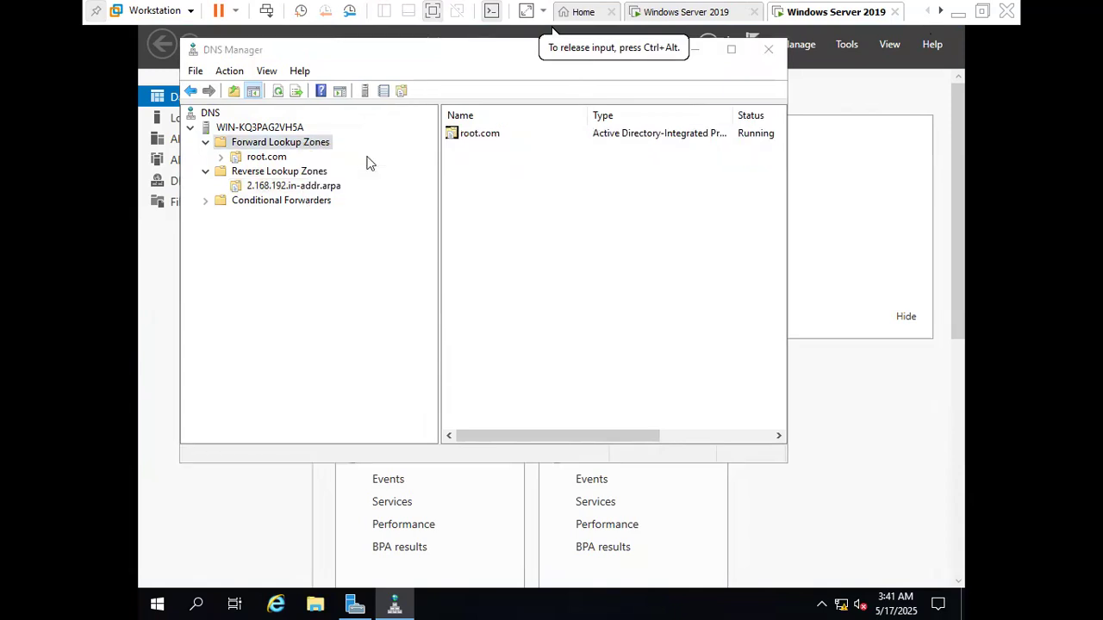
pyautogui.click(512, 352)
pyautogui.click(512, 353)
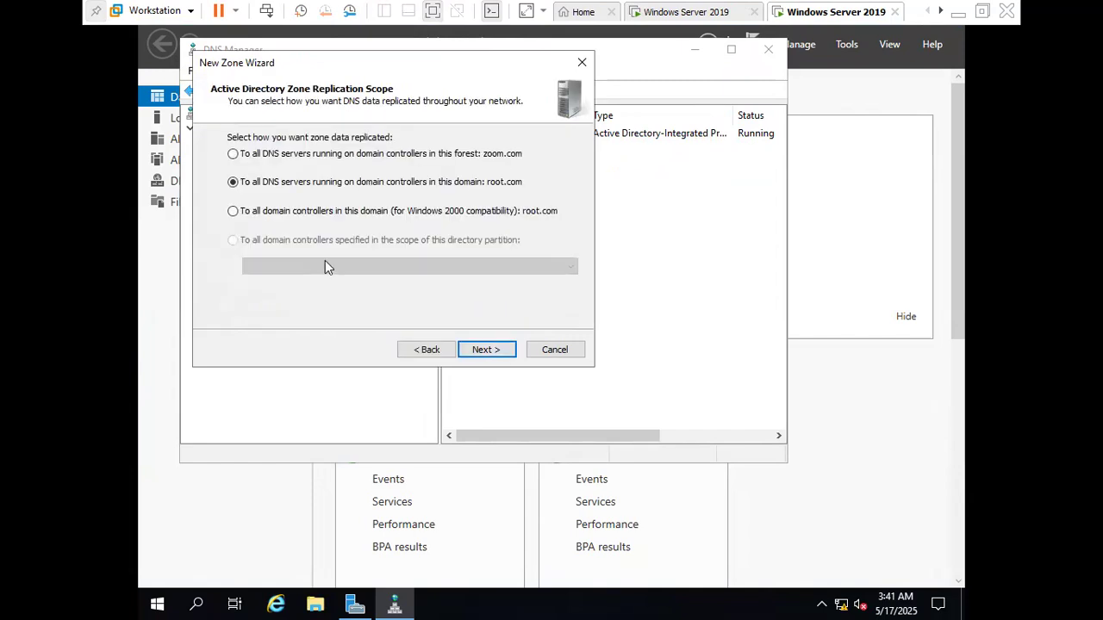
pyautogui.click(439, 354)
pyautogui.click(232, 195)
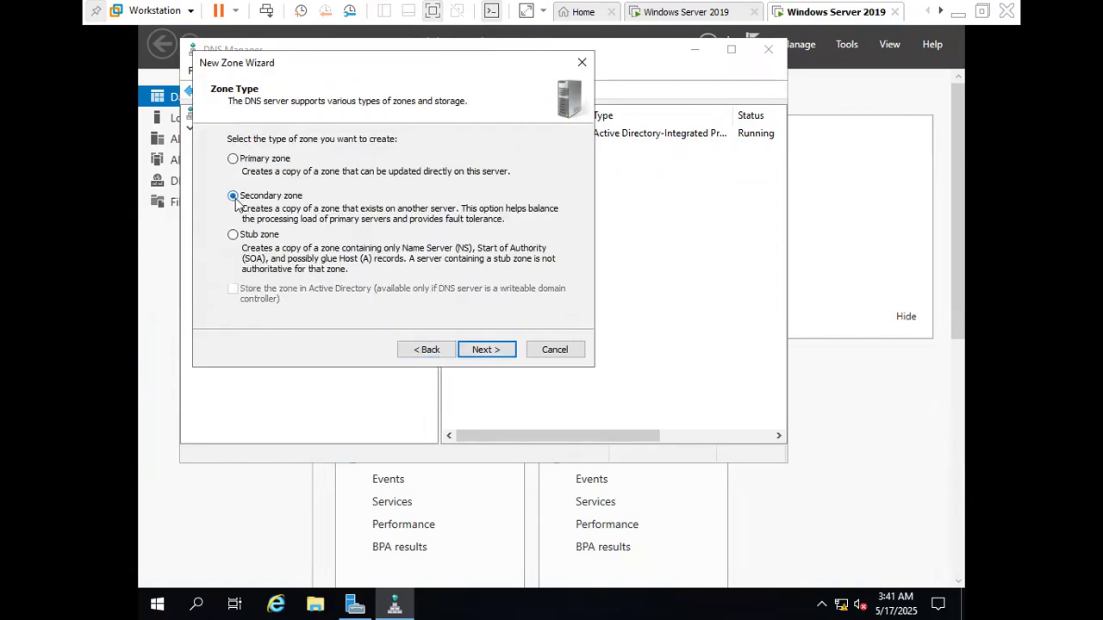
pyautogui.click(485, 349)
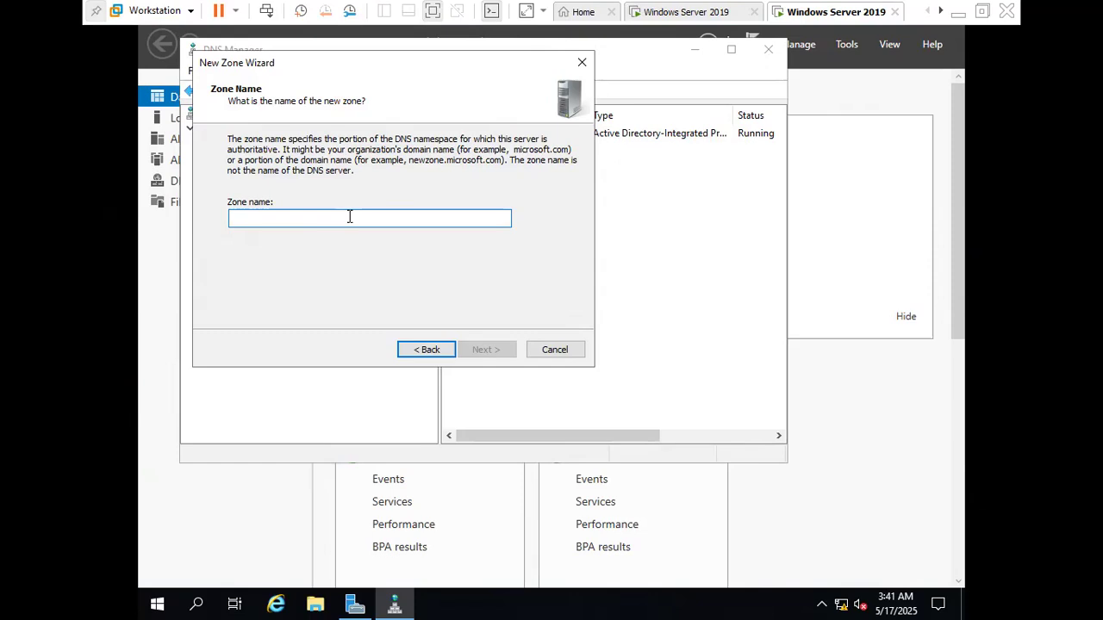
# Name the secondary zone zoom.com, add 192.168.2.1 as its master DNS server, and finish creating the zone
pyautogui.write('zoom.com')
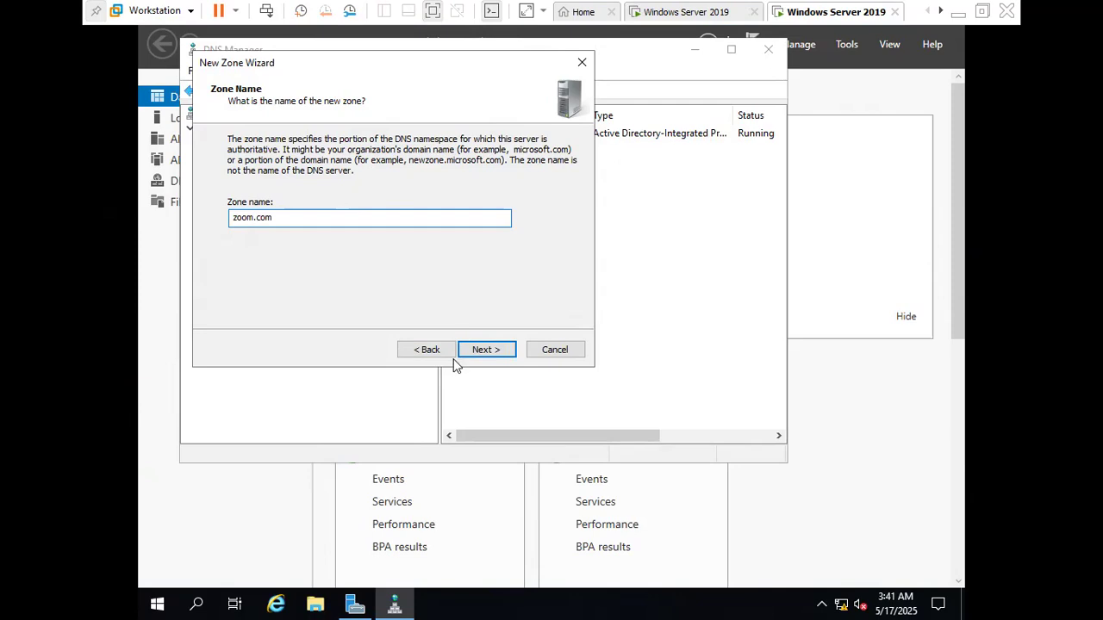
pyautogui.click(480, 353)
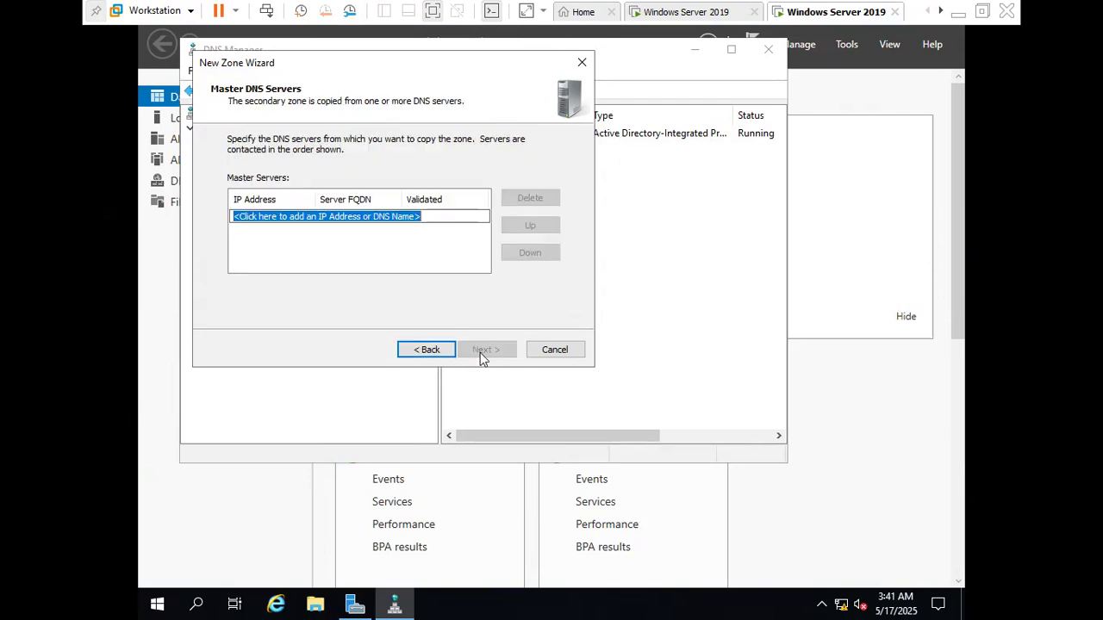
pyautogui.write('192.168')
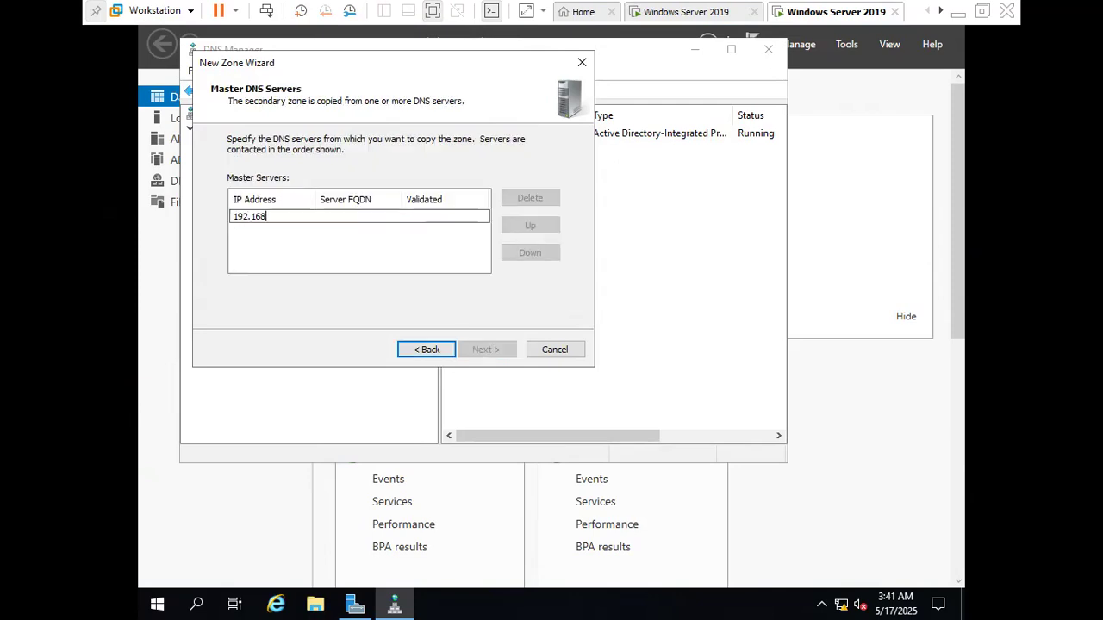
pyautogui.write('.2.1')
pyautogui.press('Return')
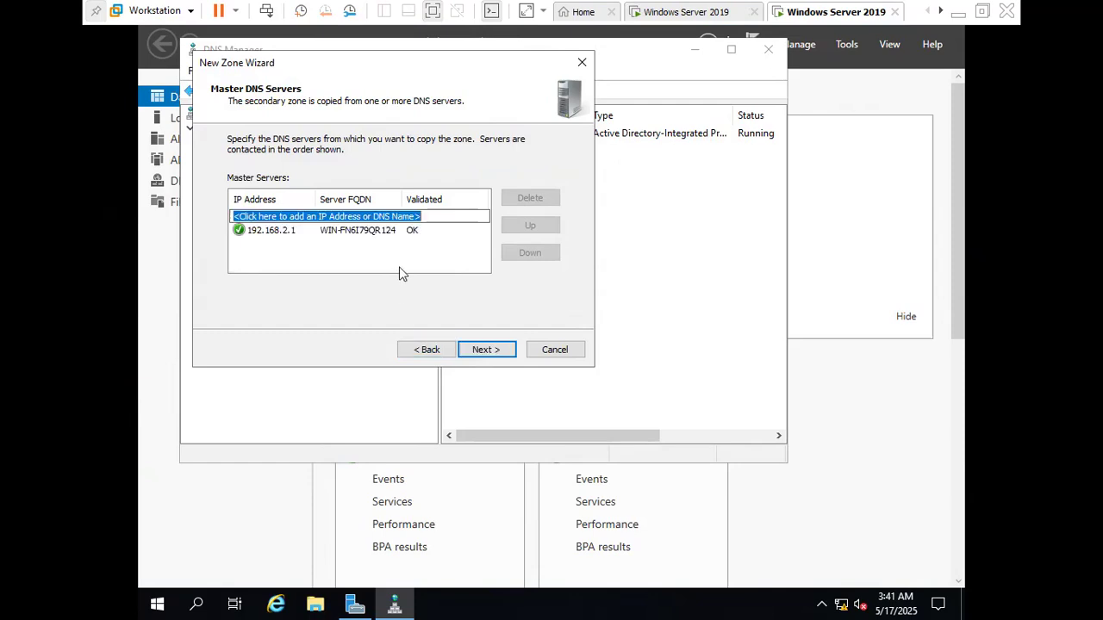
pyautogui.click(485, 351)
pyautogui.click(483, 354)
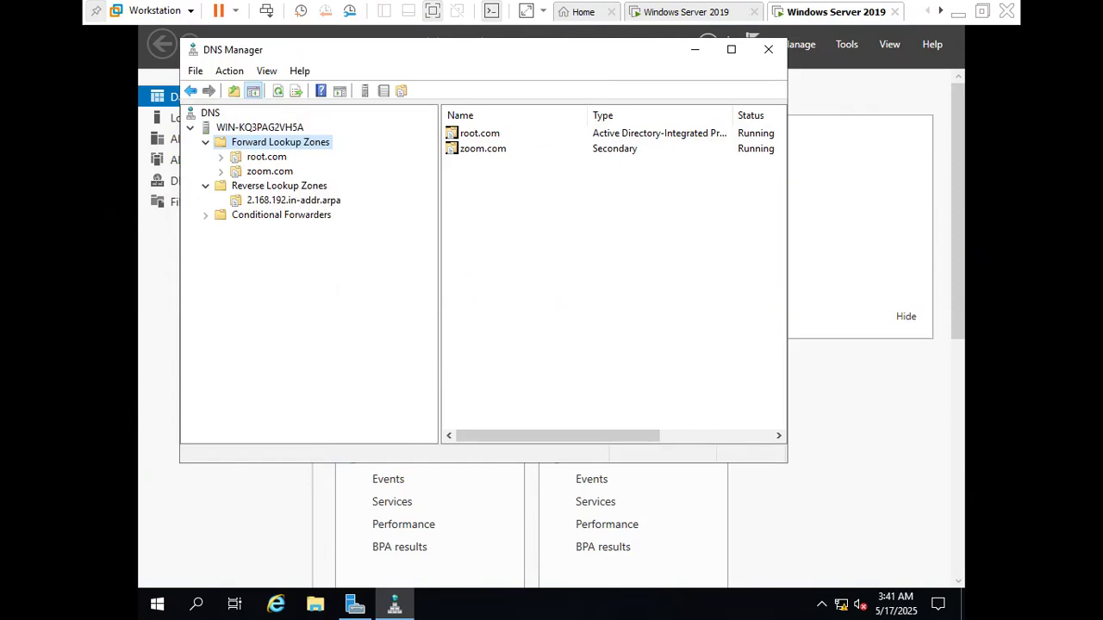
# Start a new pointer record in the 2.168.192.in-addr.arpa reverse lookup zone with host IP address 192.168.2.1
pyautogui.doubleClick(278, 171)
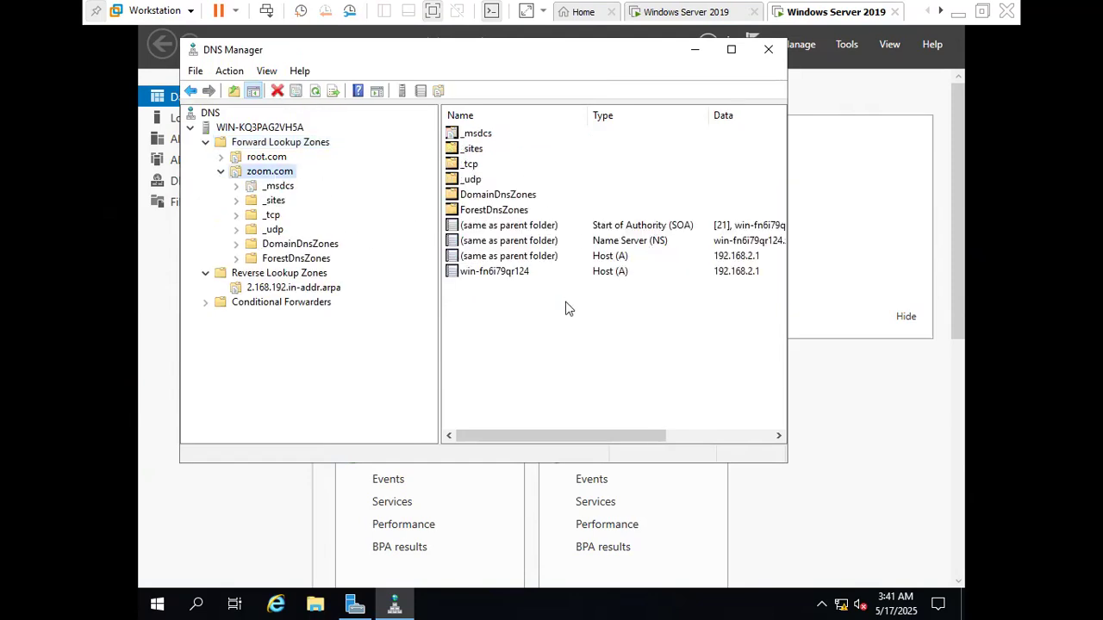
pyautogui.click(281, 289)
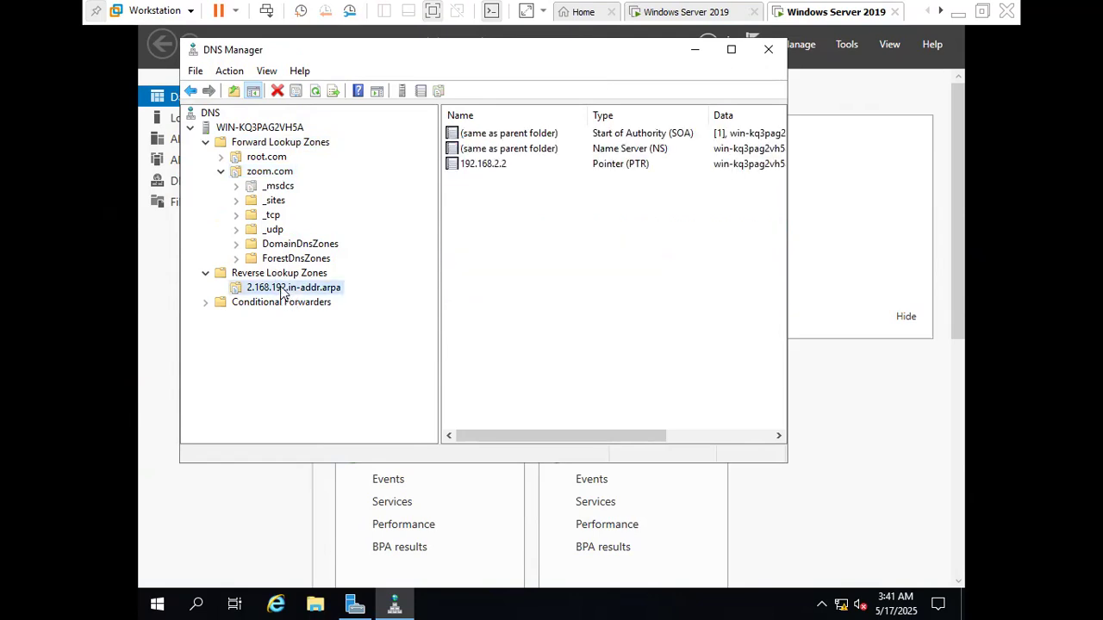
pyautogui.rightClick(532, 239)
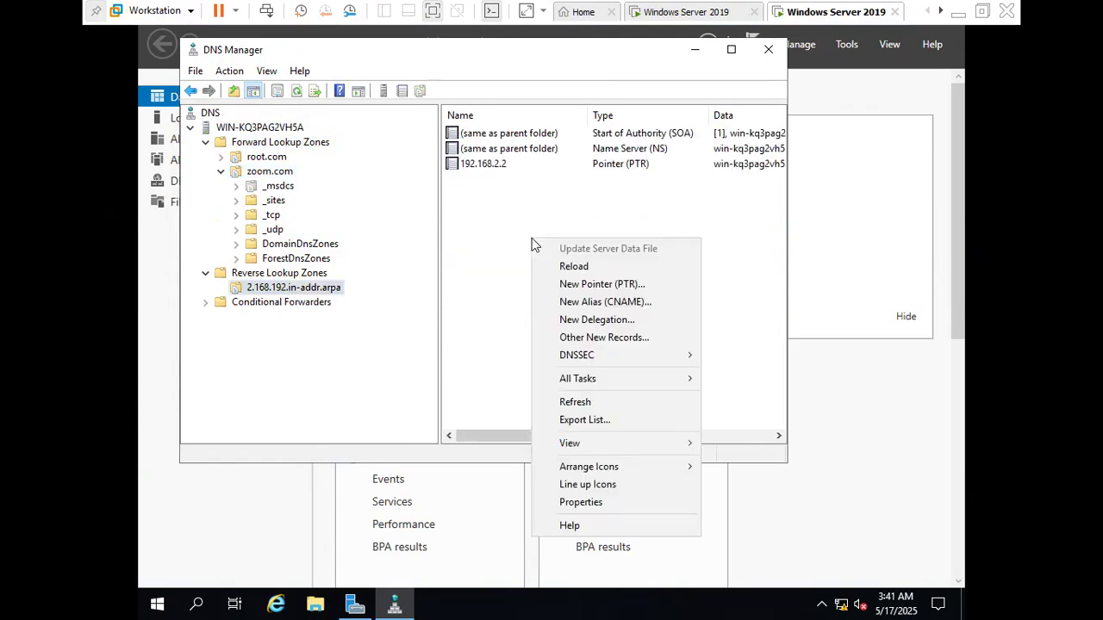
pyautogui.click(616, 286)
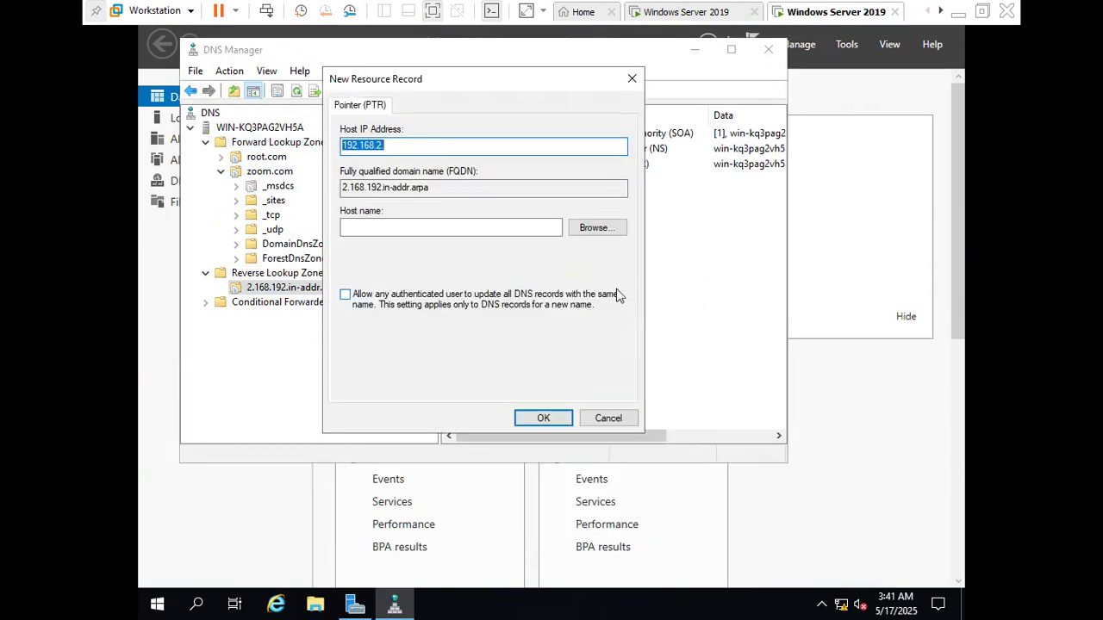
pyautogui.click(464, 145)
pyautogui.write('1')
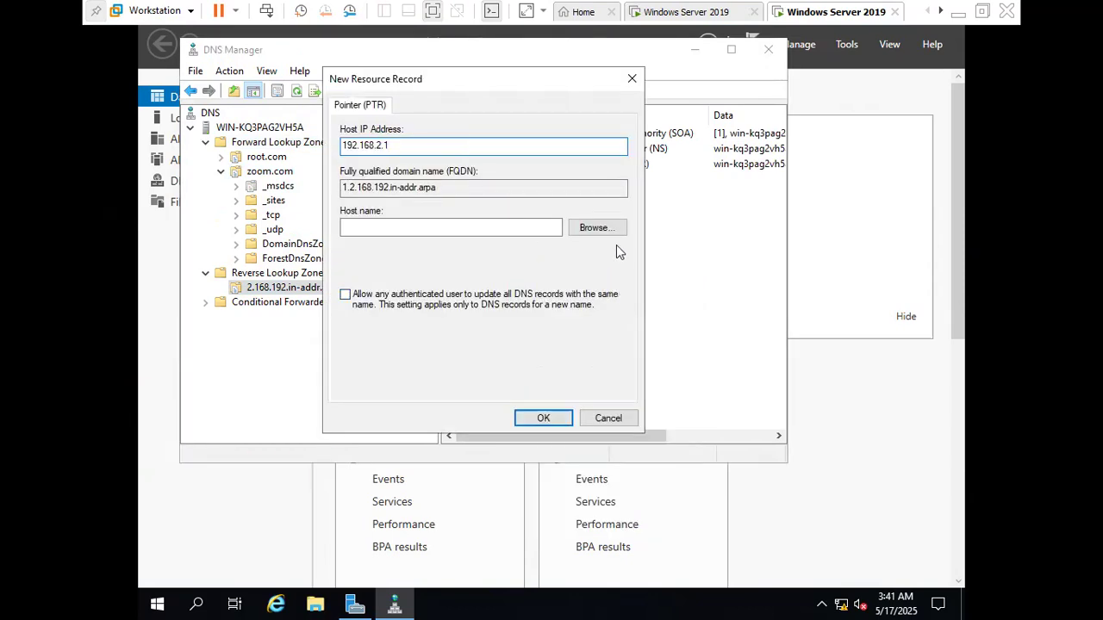
# Set the pointer's host name by browsing to the win-fn6i79qr124 host record in the zoom.com zone, and save the record
pyautogui.click(576, 227)
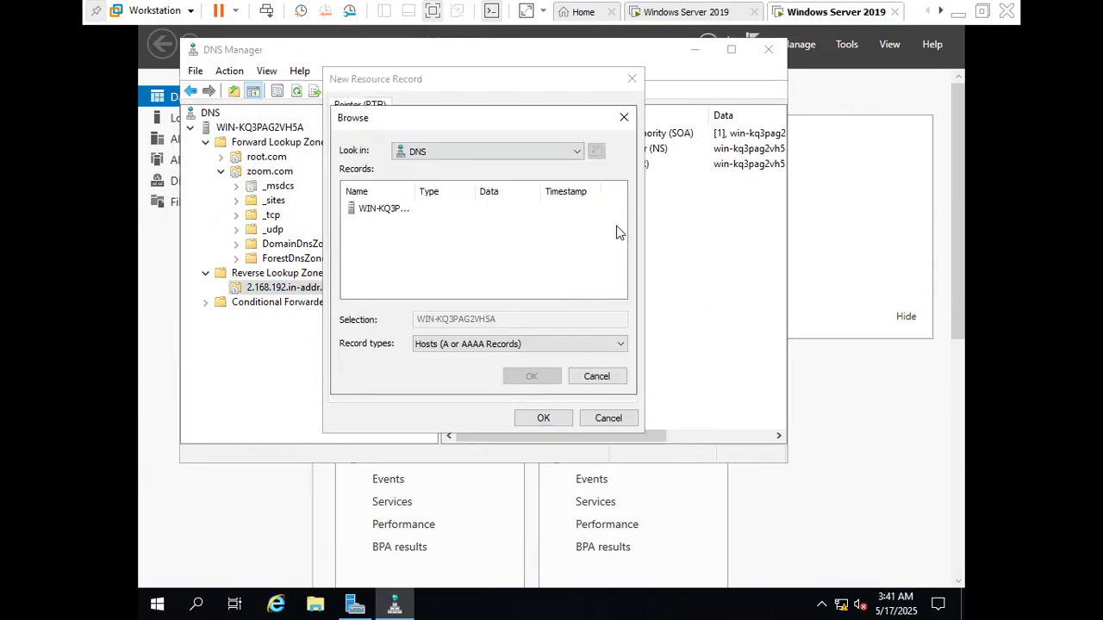
pyautogui.doubleClick(400, 217)
pyautogui.doubleClick(385, 208)
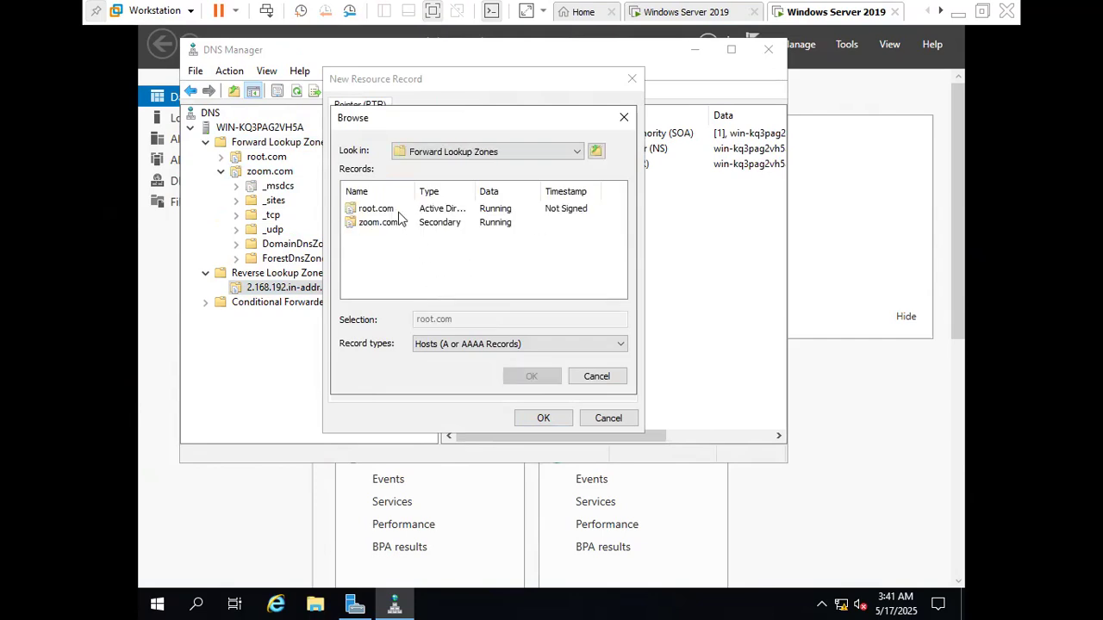
pyautogui.click(386, 233)
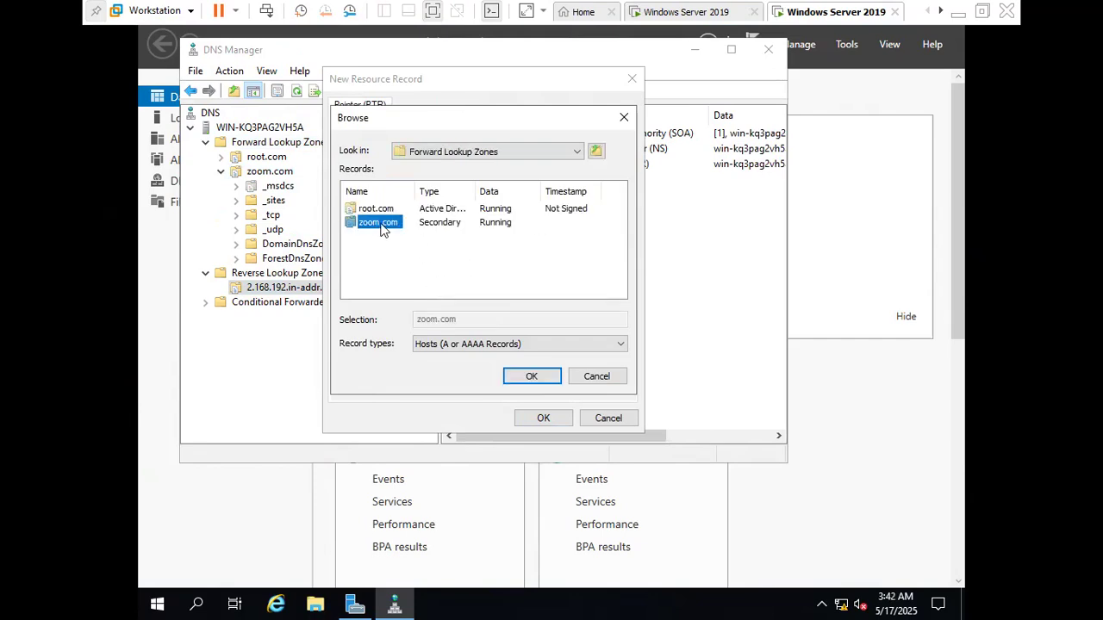
pyautogui.doubleClick(379, 224)
pyautogui.click(387, 269)
pyautogui.scroll(-1, 387, 272)
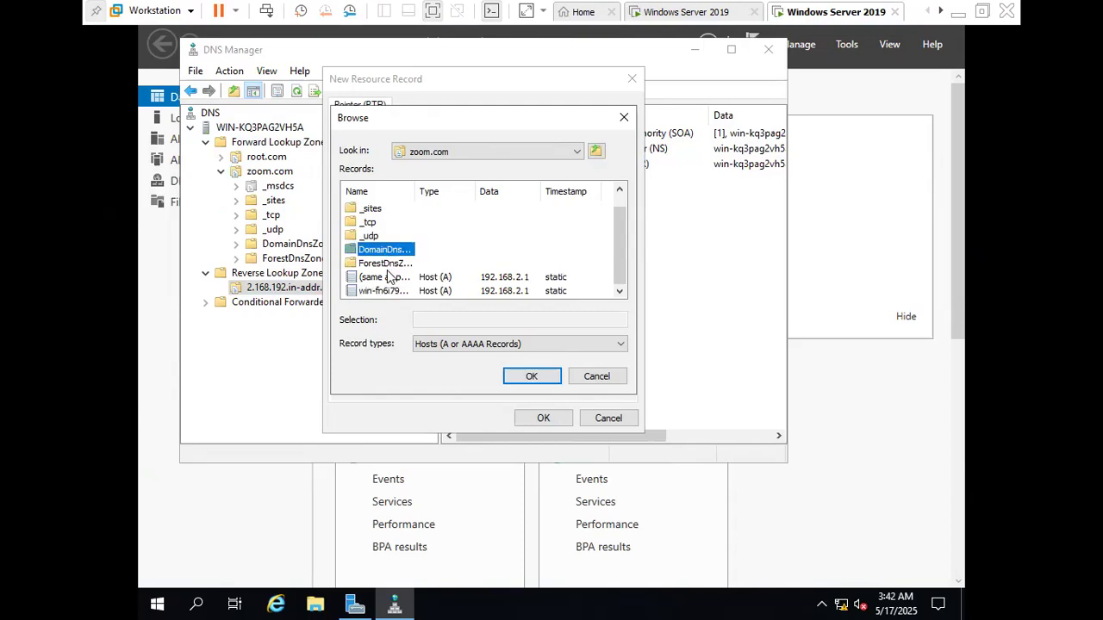
pyautogui.doubleClick(382, 292)
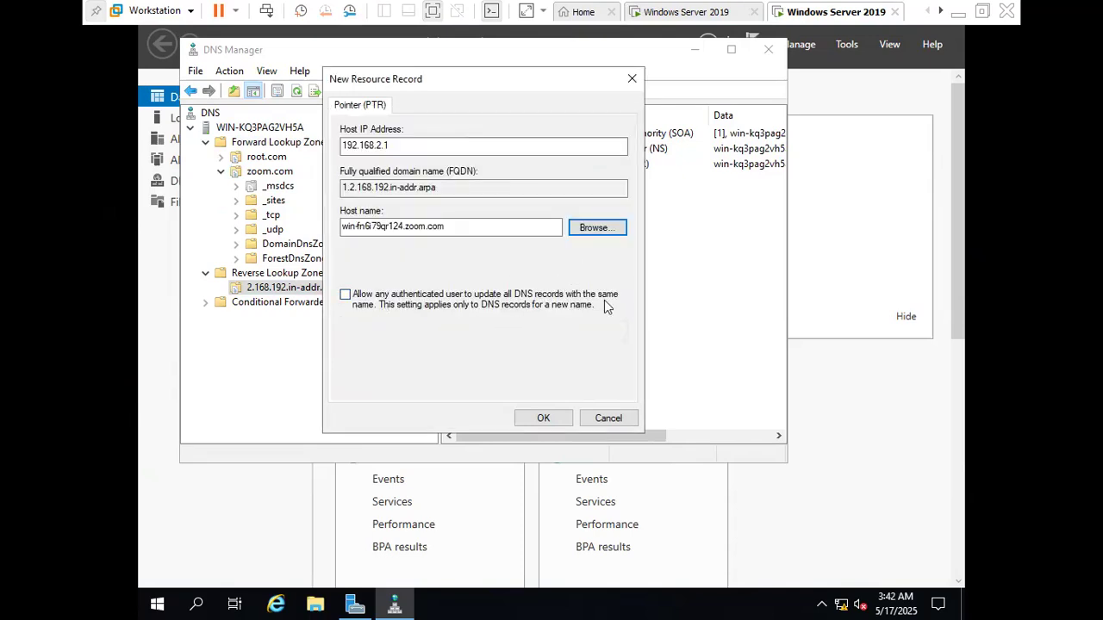
pyautogui.click(559, 419)
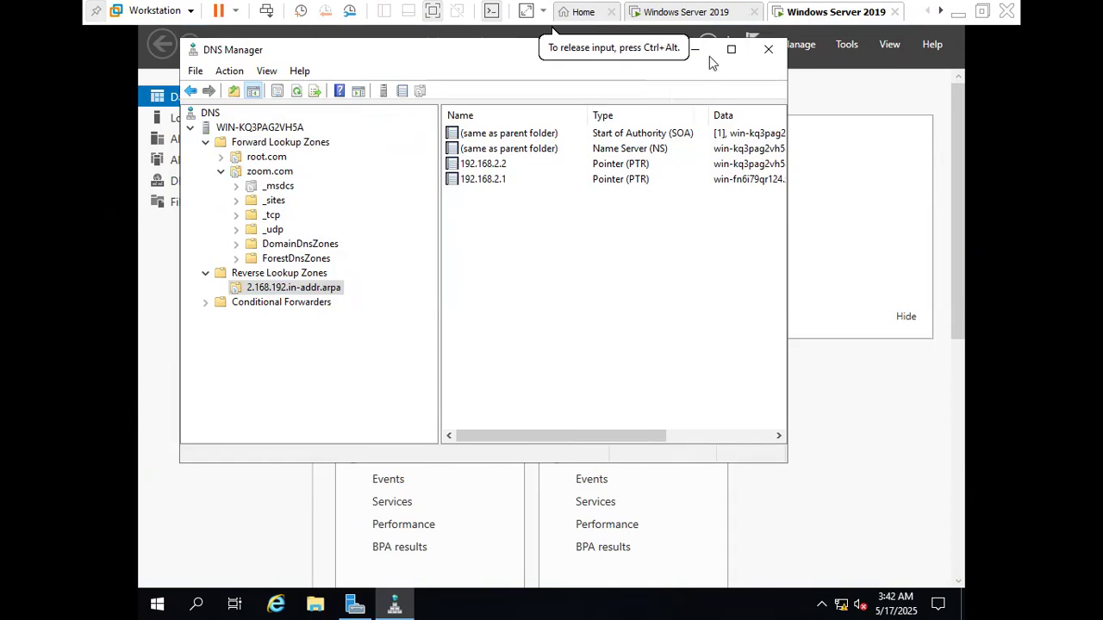
# Close DNS Manager and begin adding roles to the WIN-KQ3PAG2VH5A.root.com server, proceeding to the server role selection
pyautogui.click(768, 49)
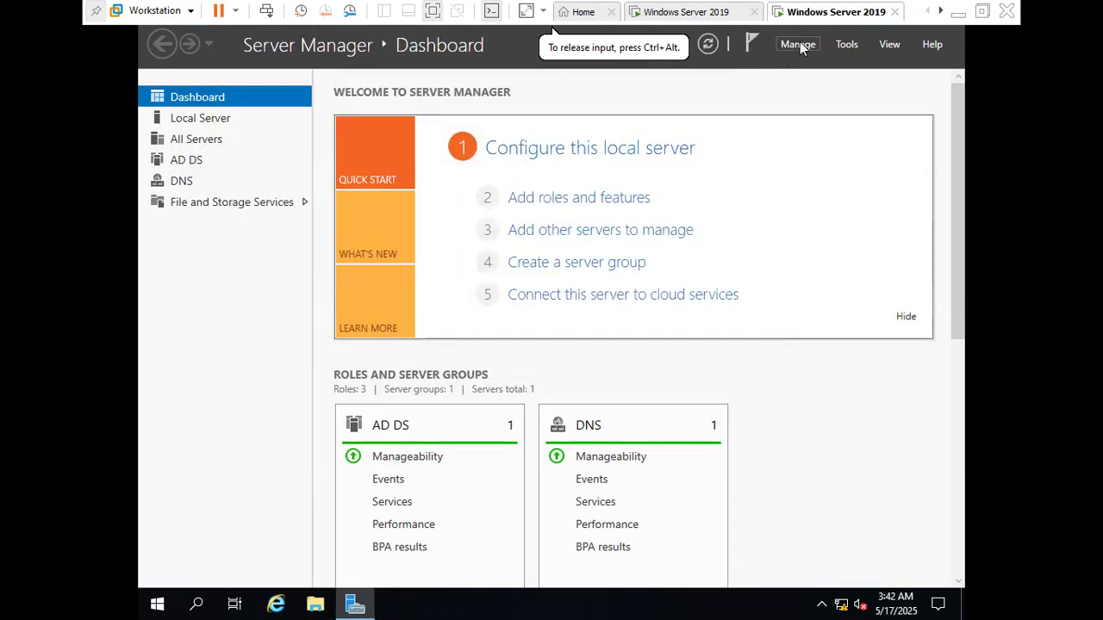
pyautogui.click(798, 45)
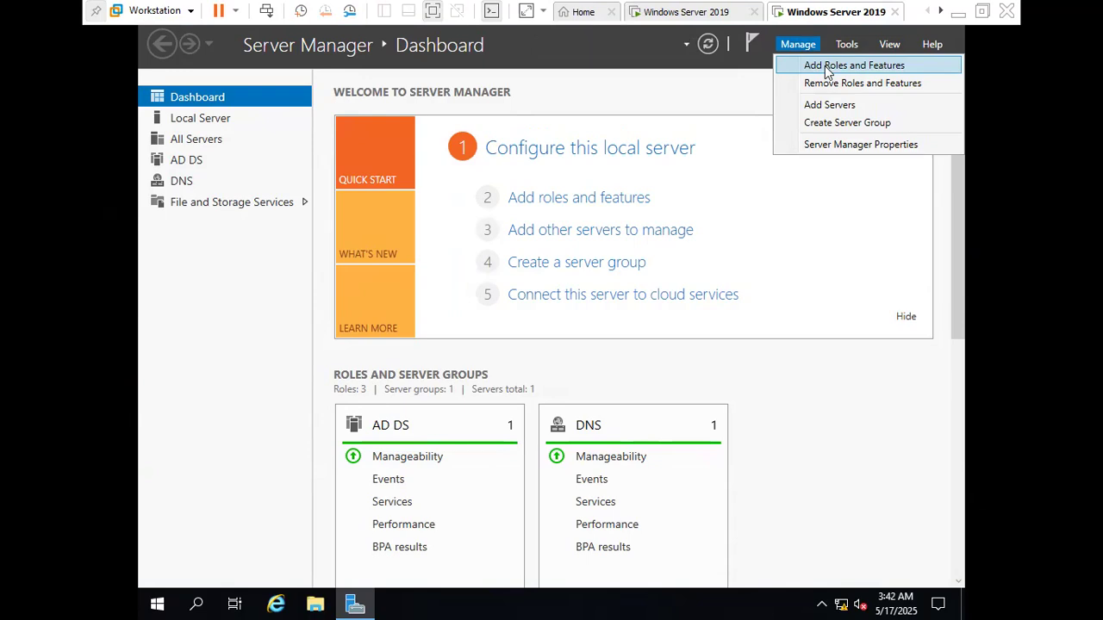
pyautogui.click(825, 66)
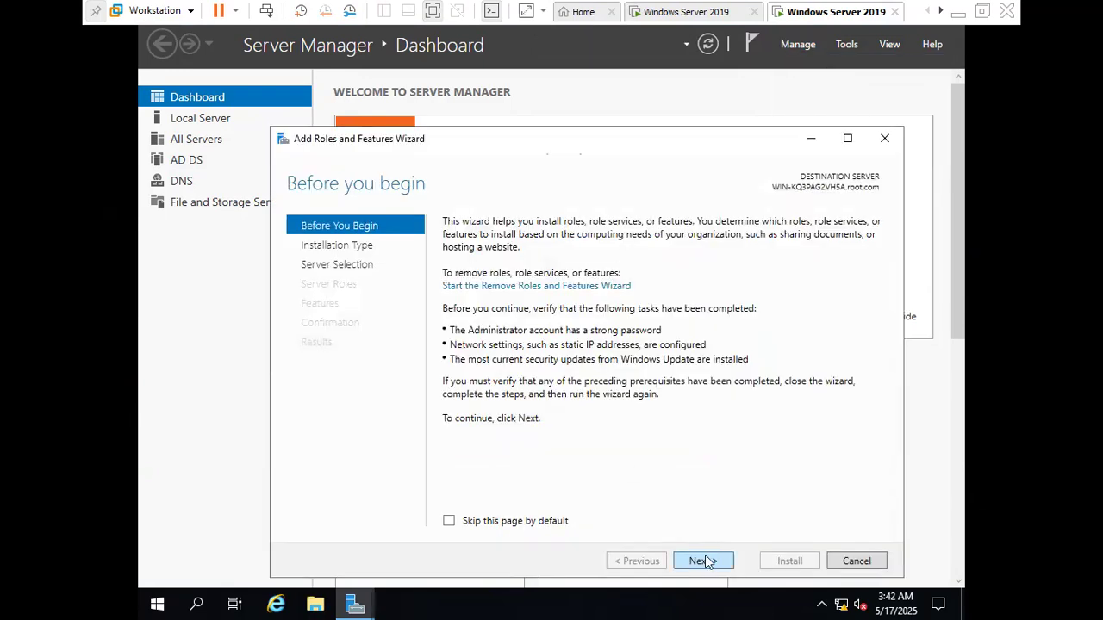
pyautogui.click(705, 560)
pyautogui.click(705, 560)
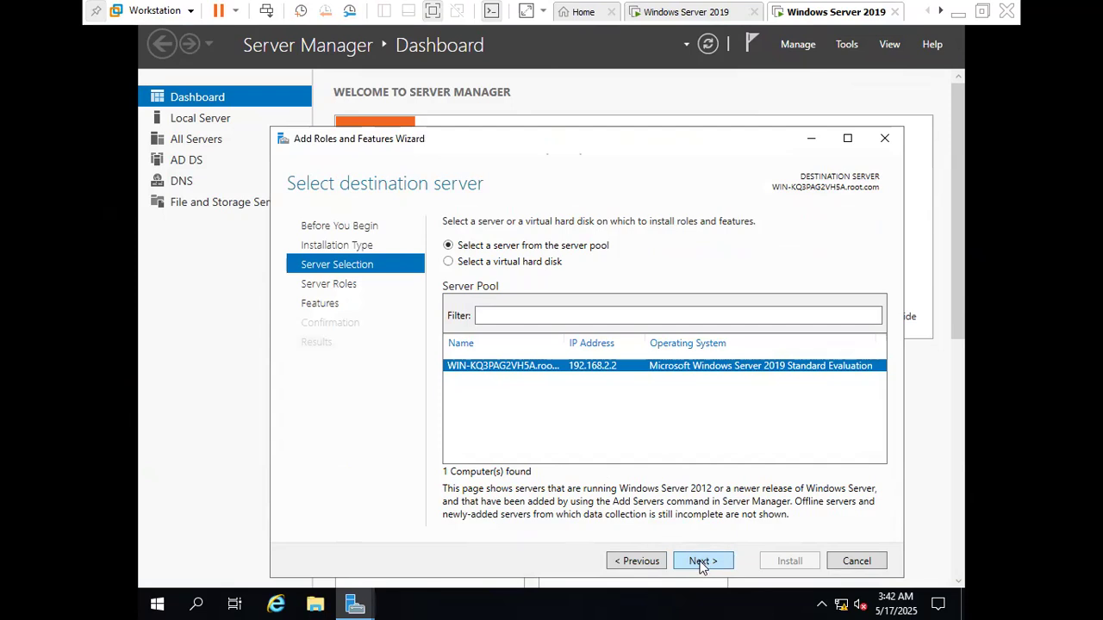
pyautogui.click(702, 561)
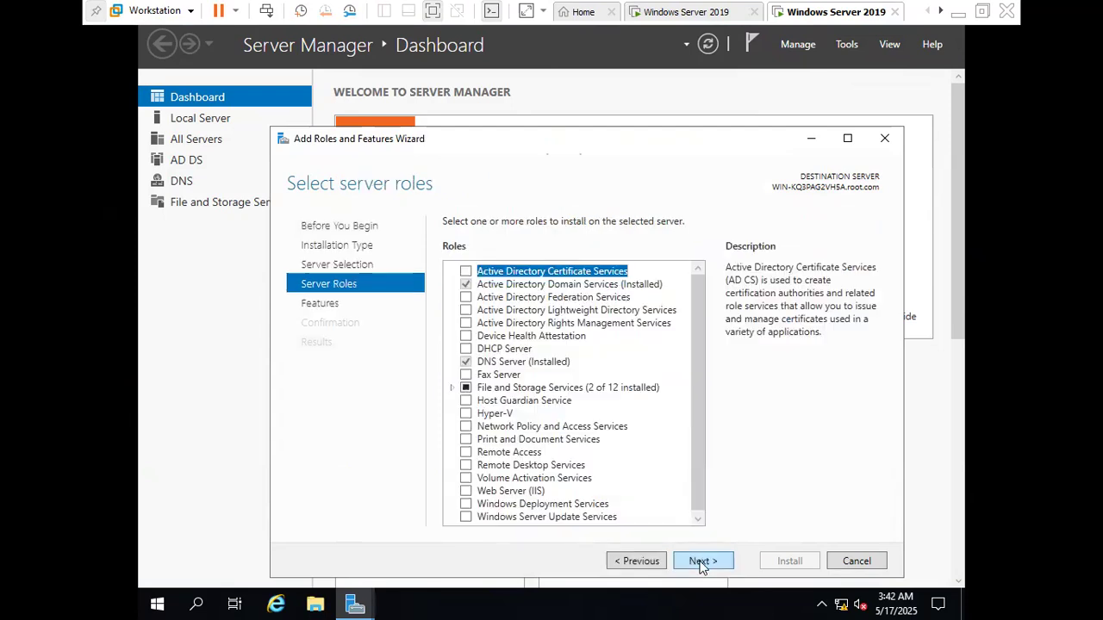
# Select the DFS Namespaces role service with its management tools and DFS Replication, and proceed to the installation confirmation without extra features
pyautogui.doubleClick(500, 389)
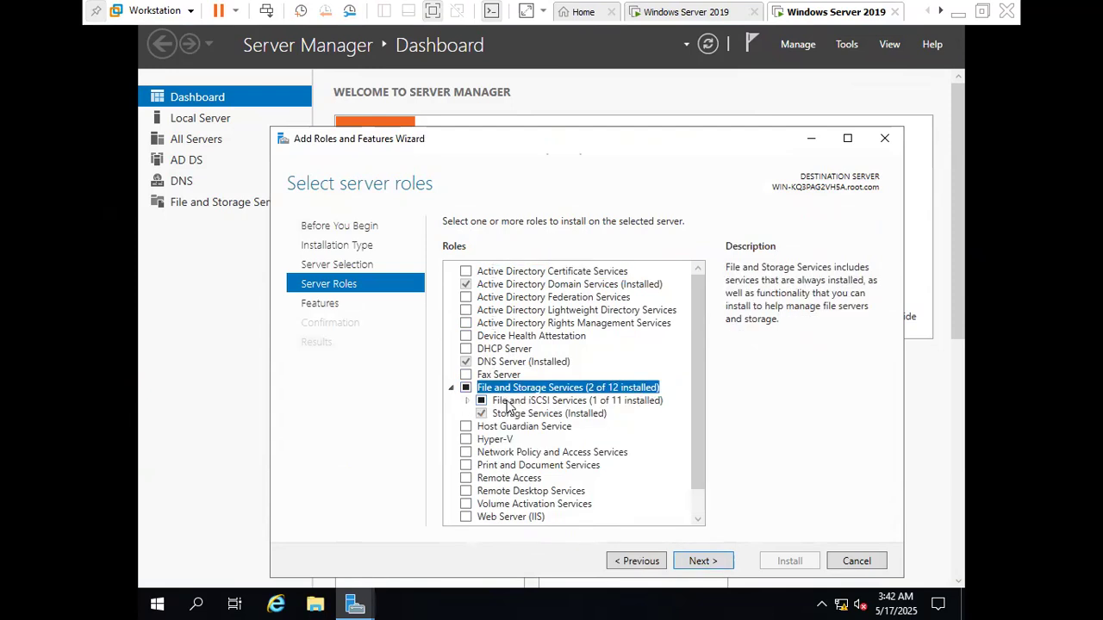
pyautogui.doubleClick(509, 402)
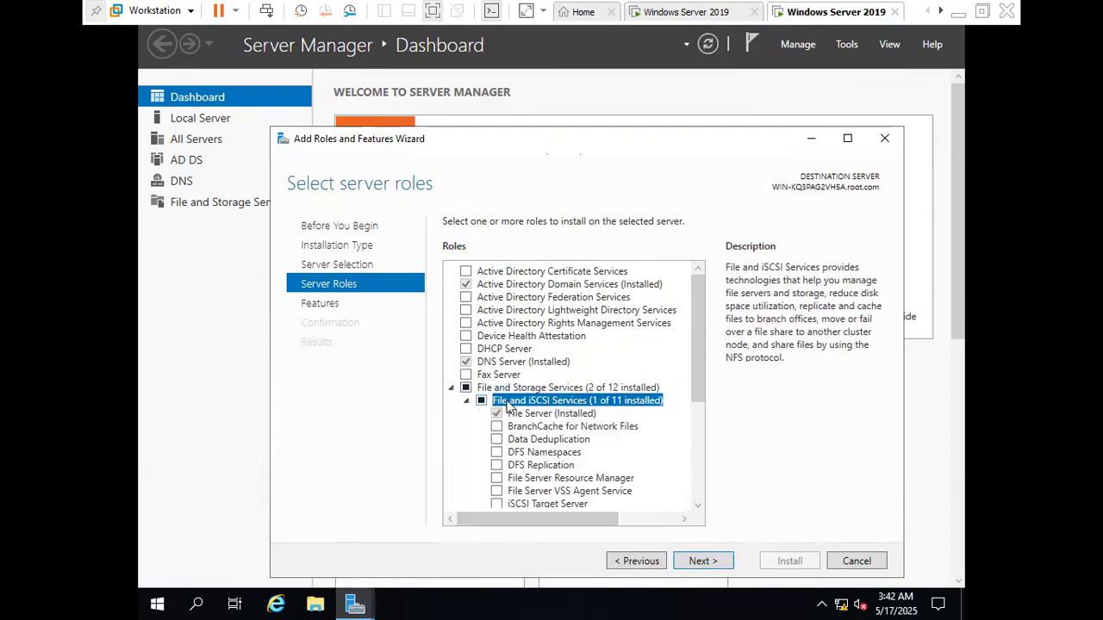
pyautogui.click(517, 453)
pyautogui.click(498, 454)
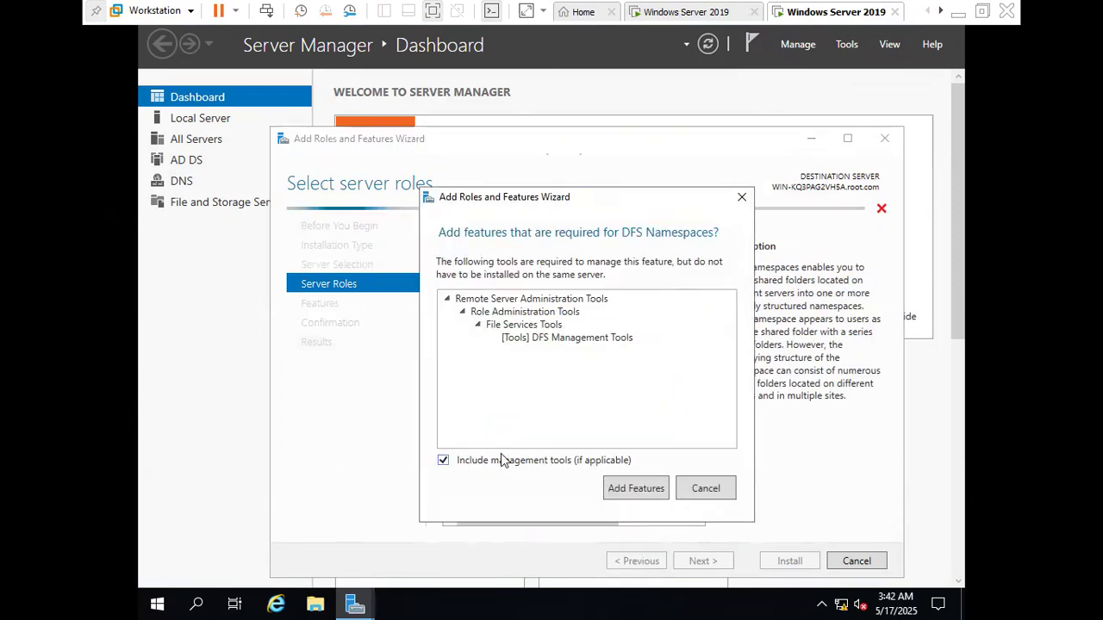
pyautogui.click(636, 488)
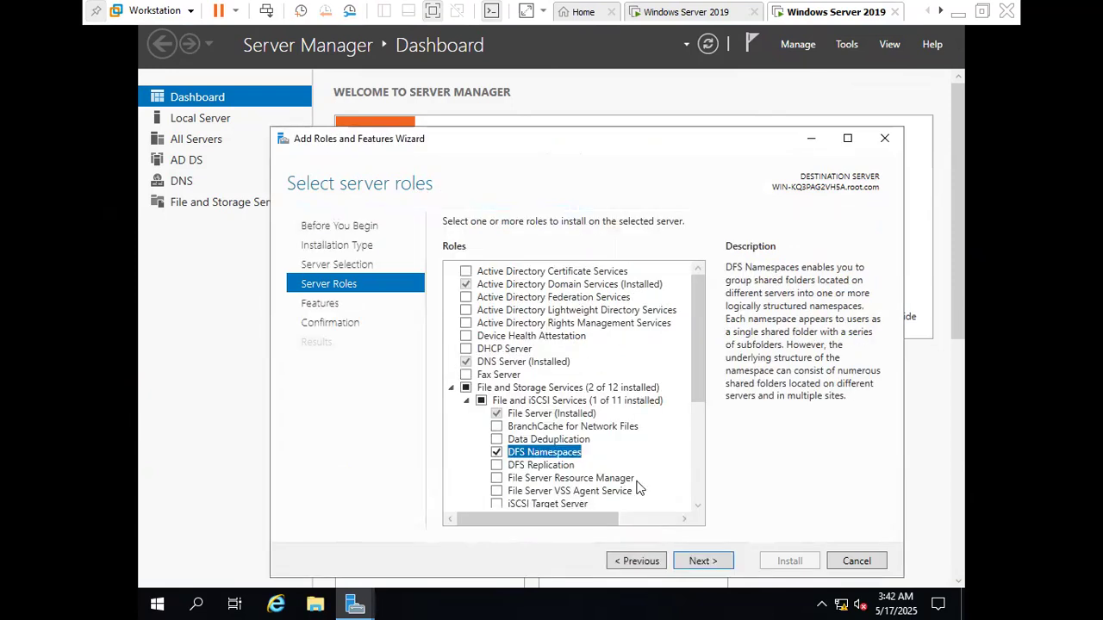
pyautogui.click(497, 465)
pyautogui.click(702, 562)
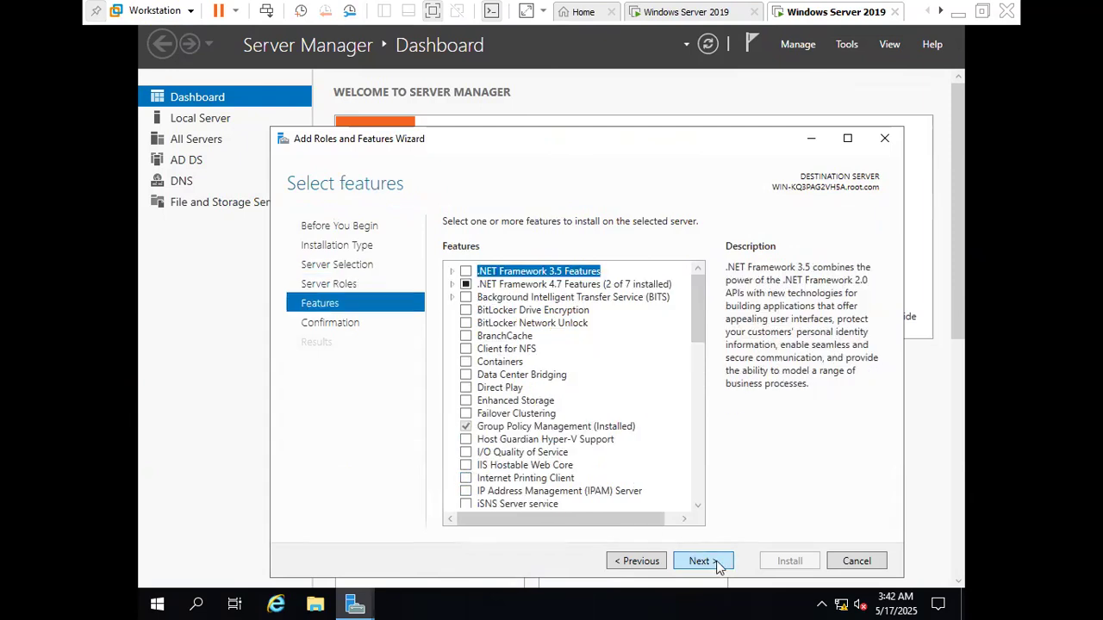
pyautogui.click(702, 561)
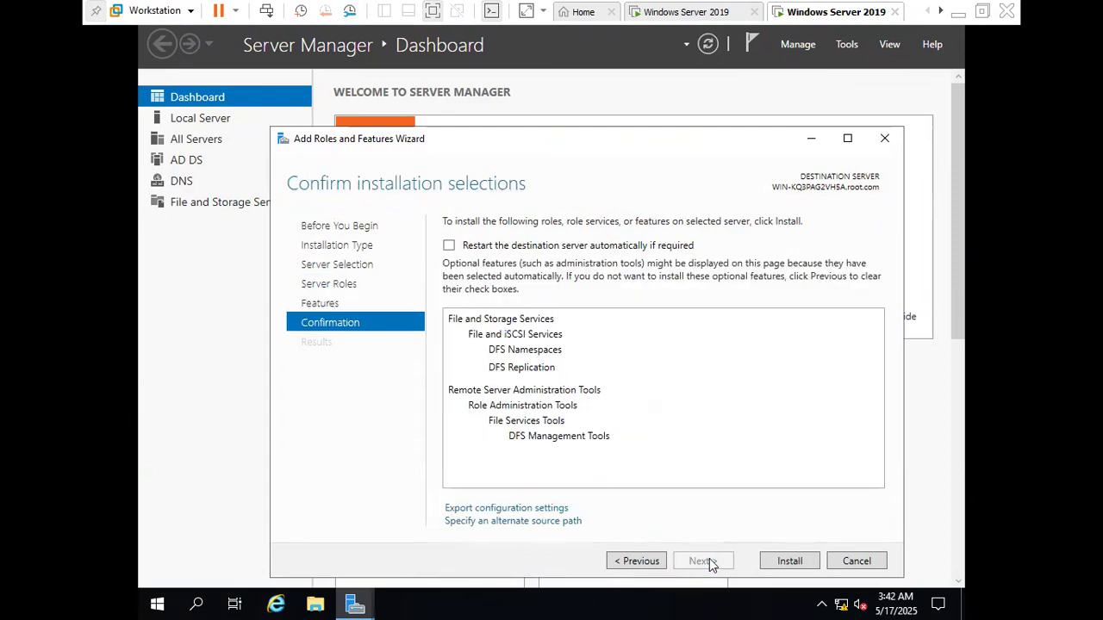
# Start installing the selected DFS role services, and check the server's existing drives in This PC while the installation runs
pyautogui.click(780, 561)
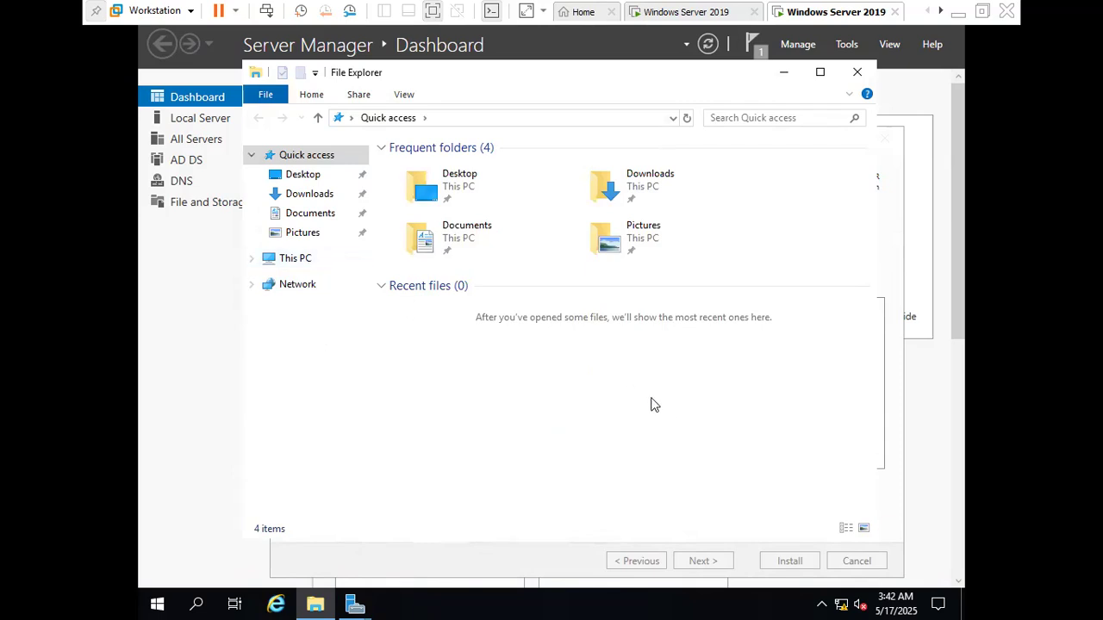
pyautogui.doubleClick(301, 263)
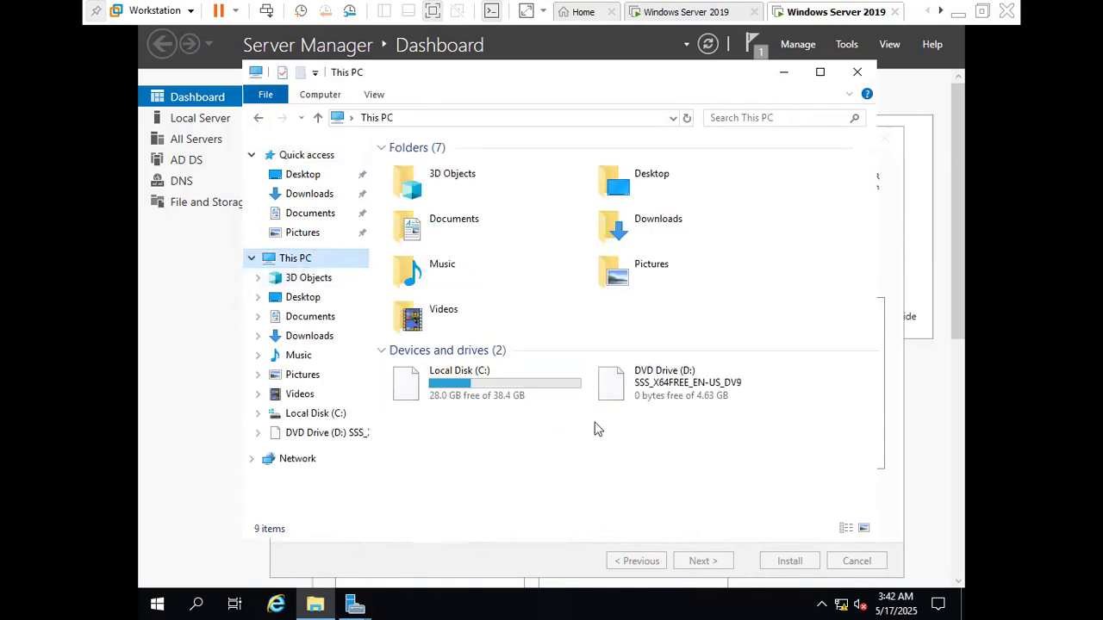
pyautogui.click(857, 72)
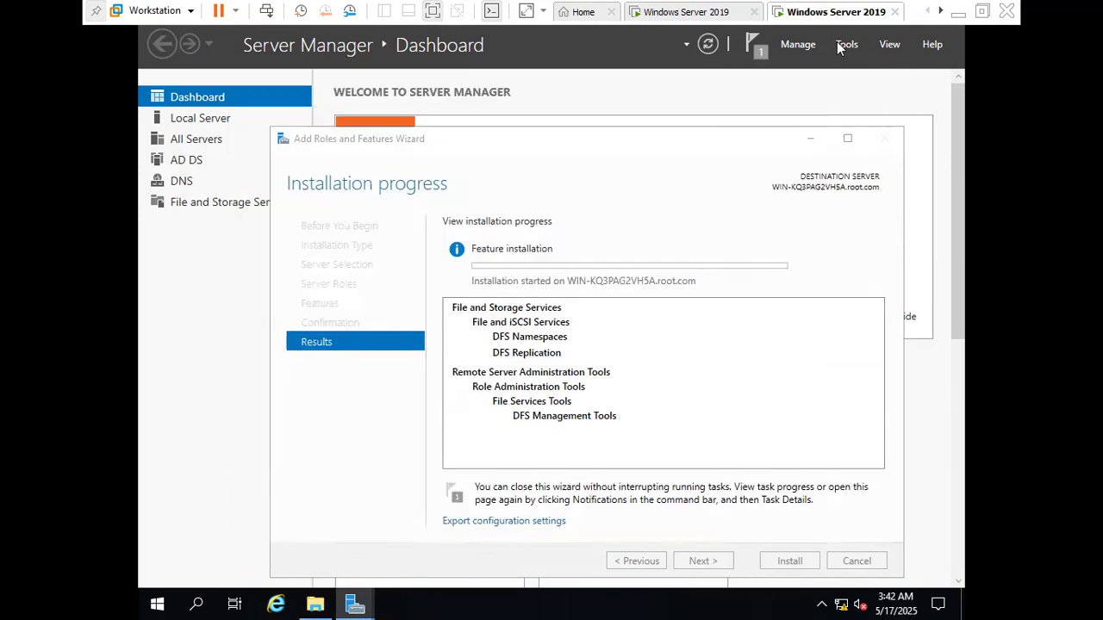
# Open Computer Management on the root.com server and display Disk Management
pyautogui.click(846, 44)
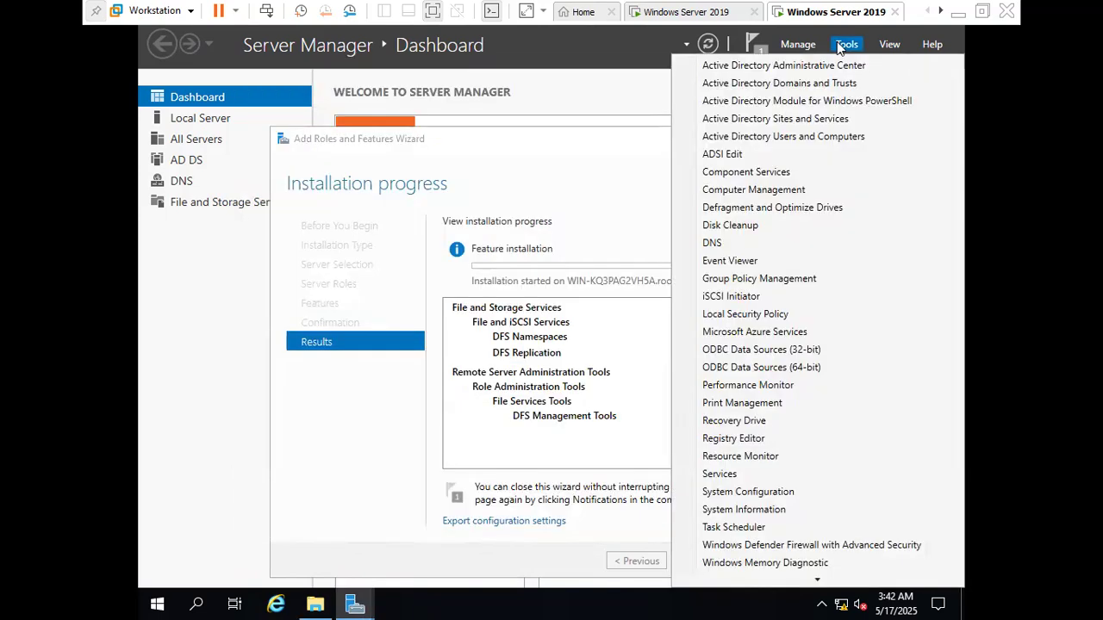
pyautogui.click(765, 192)
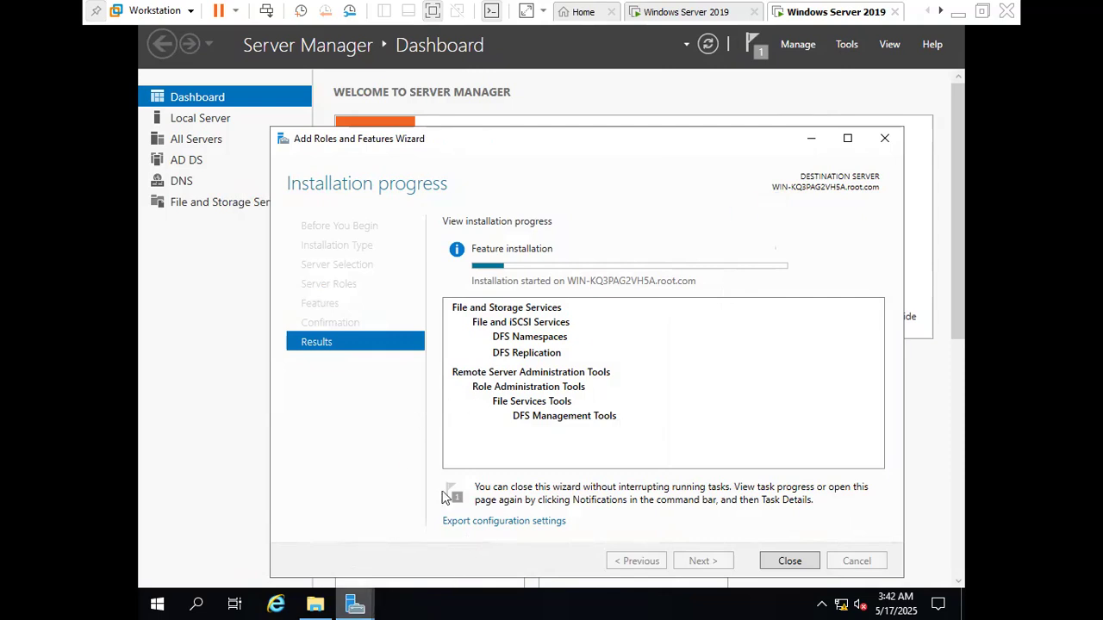
pyautogui.moveTo(352, 608)
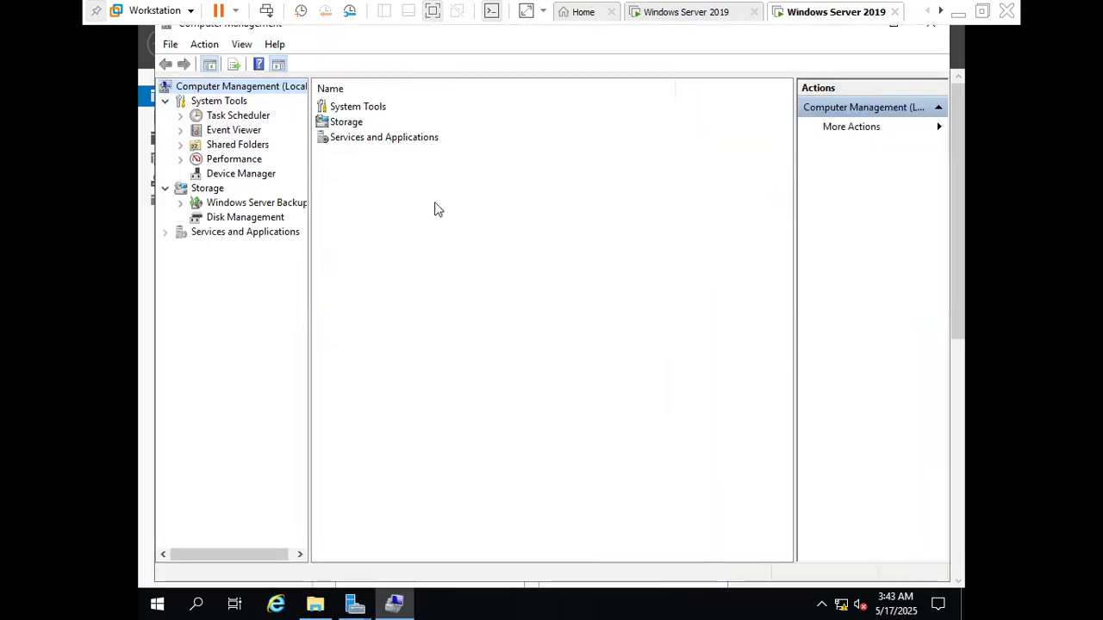
pyautogui.click(238, 221)
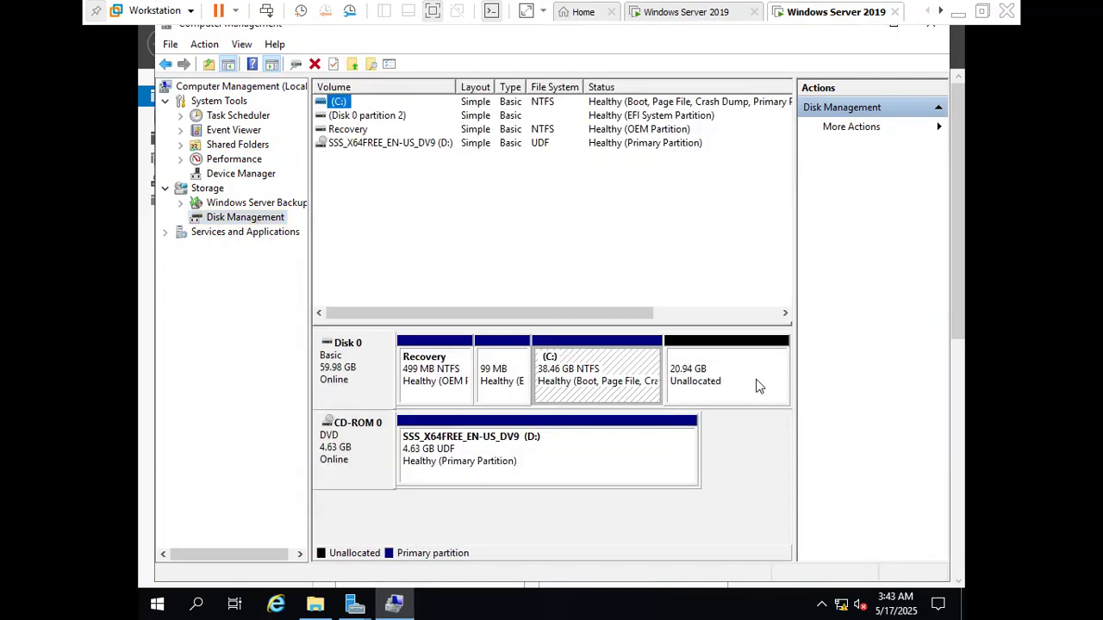
# Create a 5000 MB simple volume in Disk 0's unallocated space with the default drive letter and formatting, and close Computer Management
pyautogui.rightClick(766, 380)
pyautogui.click(795, 389)
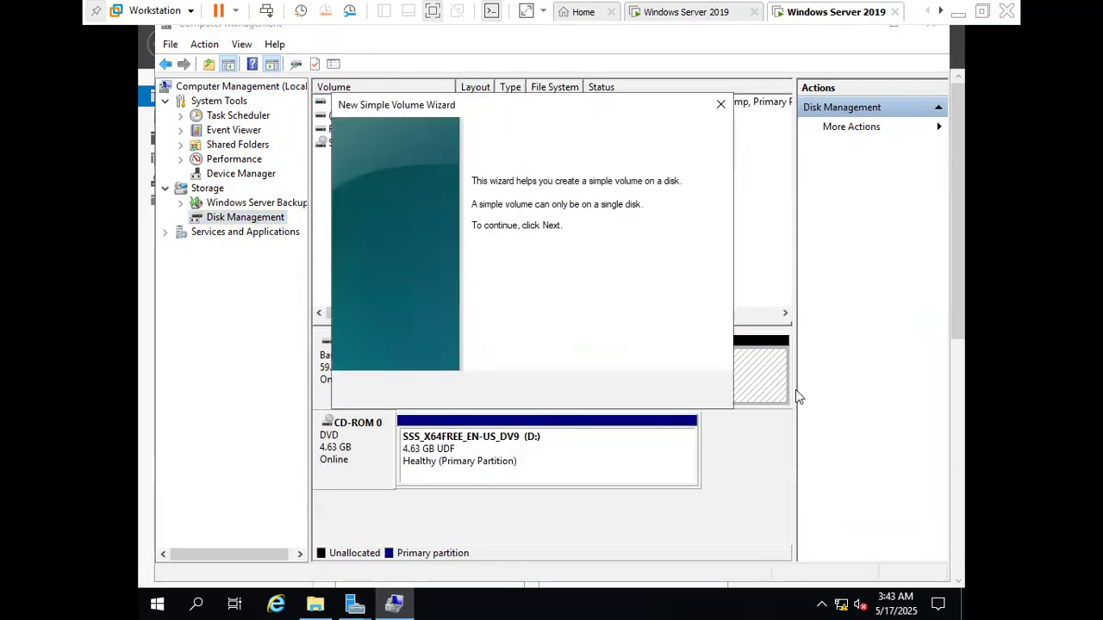
pyautogui.click(622, 390)
pyautogui.write('50000')
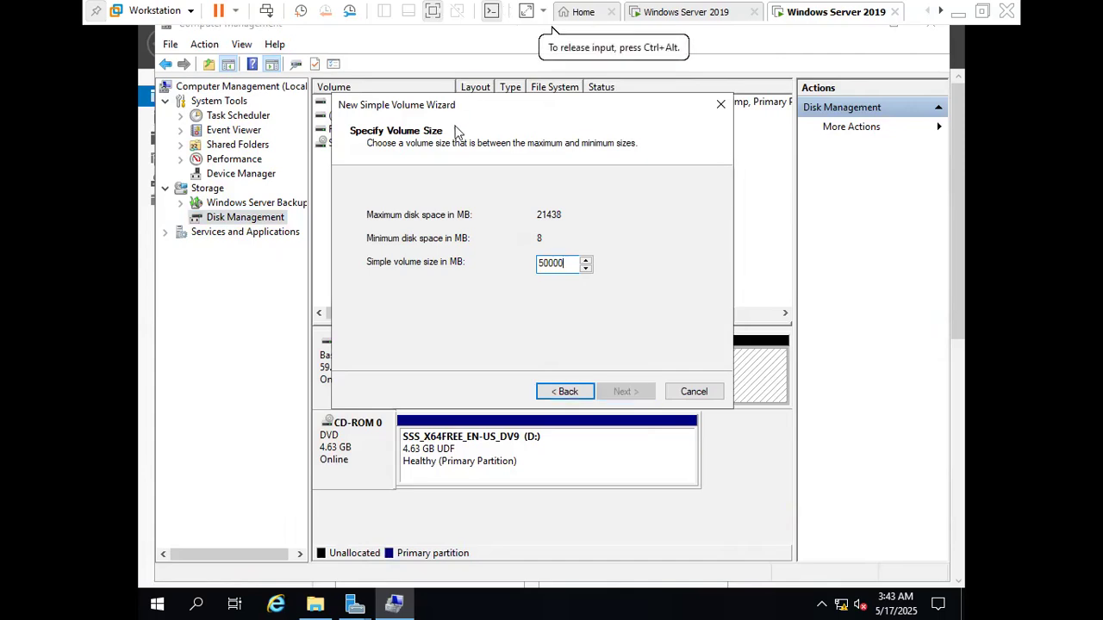
pyautogui.press('BackSpace')
pyautogui.click(626, 392)
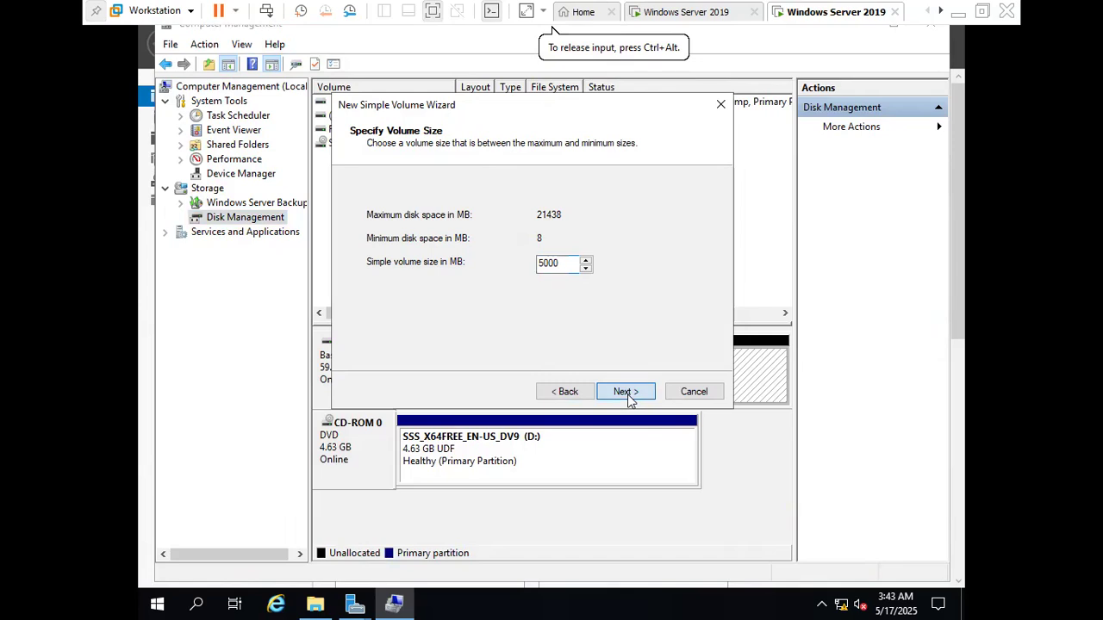
pyautogui.click(626, 392)
pyautogui.click(627, 392)
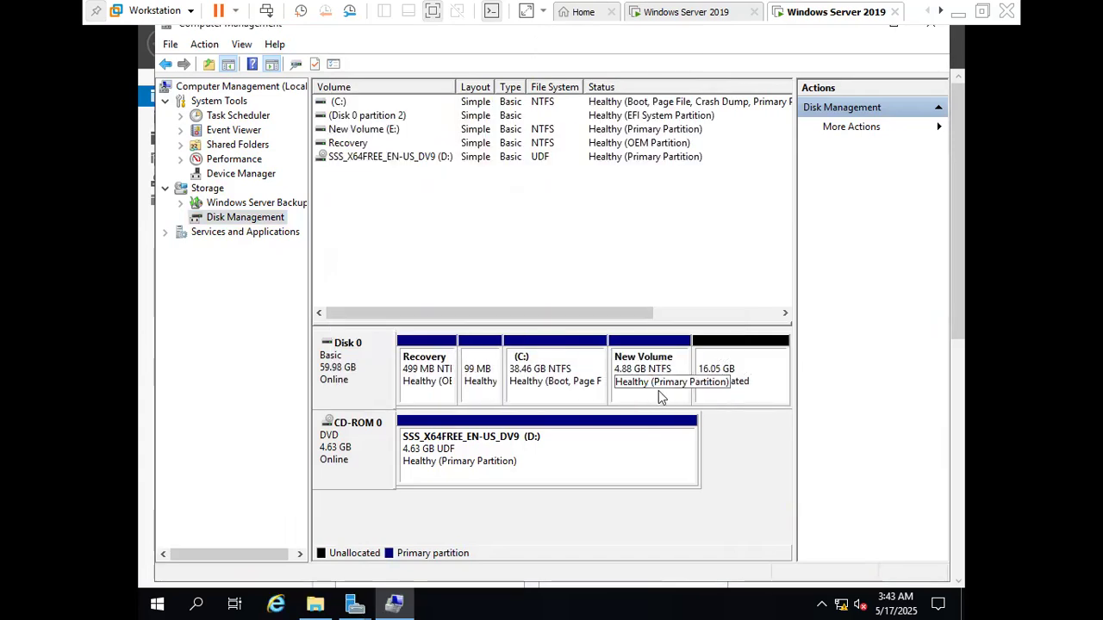
pyautogui.click(678, 360)
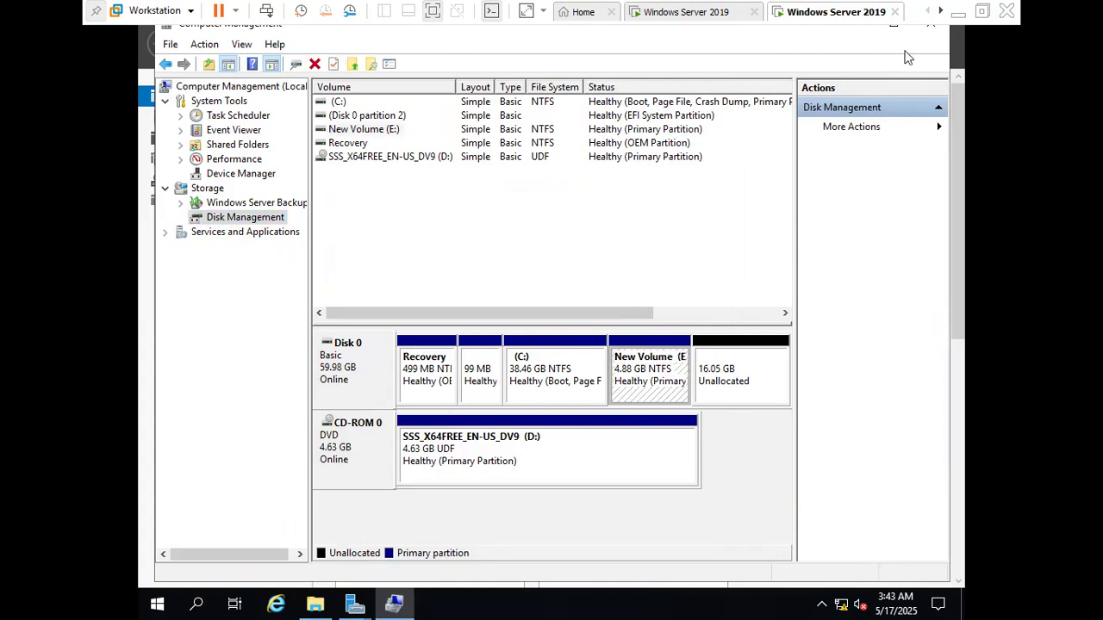
pyautogui.click(931, 26)
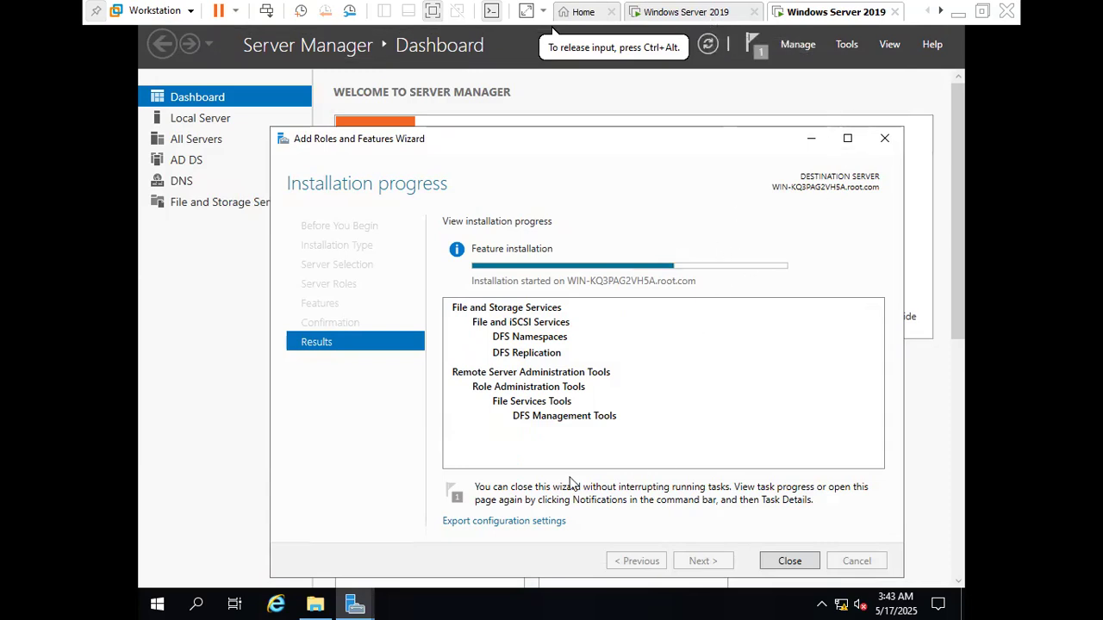
# Create a folder named dfs2 on New Volume (E:)
pyautogui.click(315, 605)
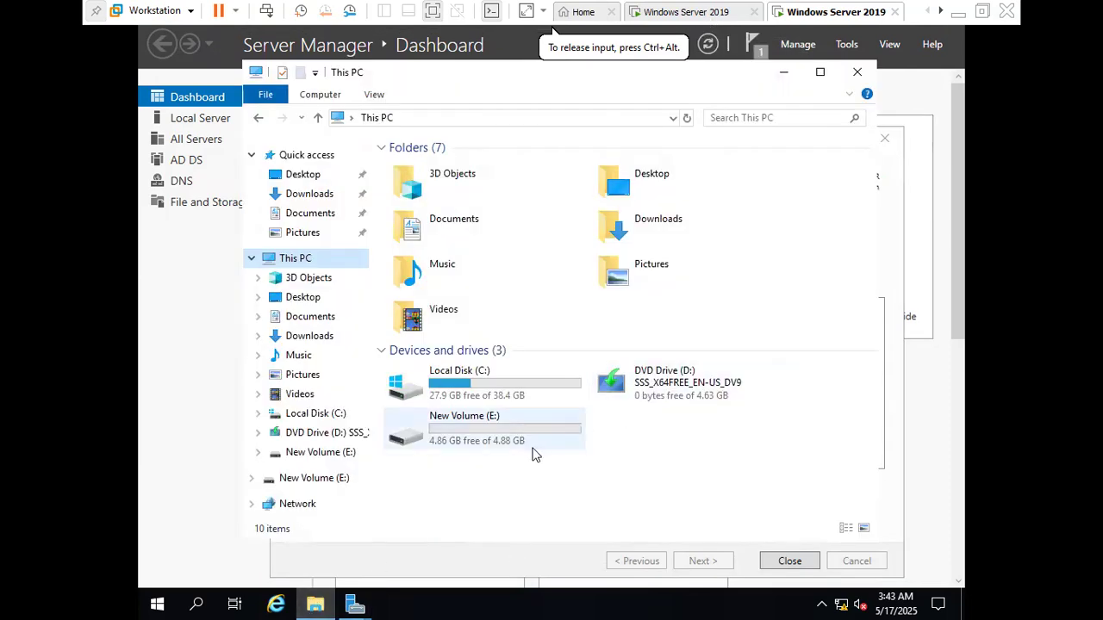
pyautogui.doubleClick(485, 439)
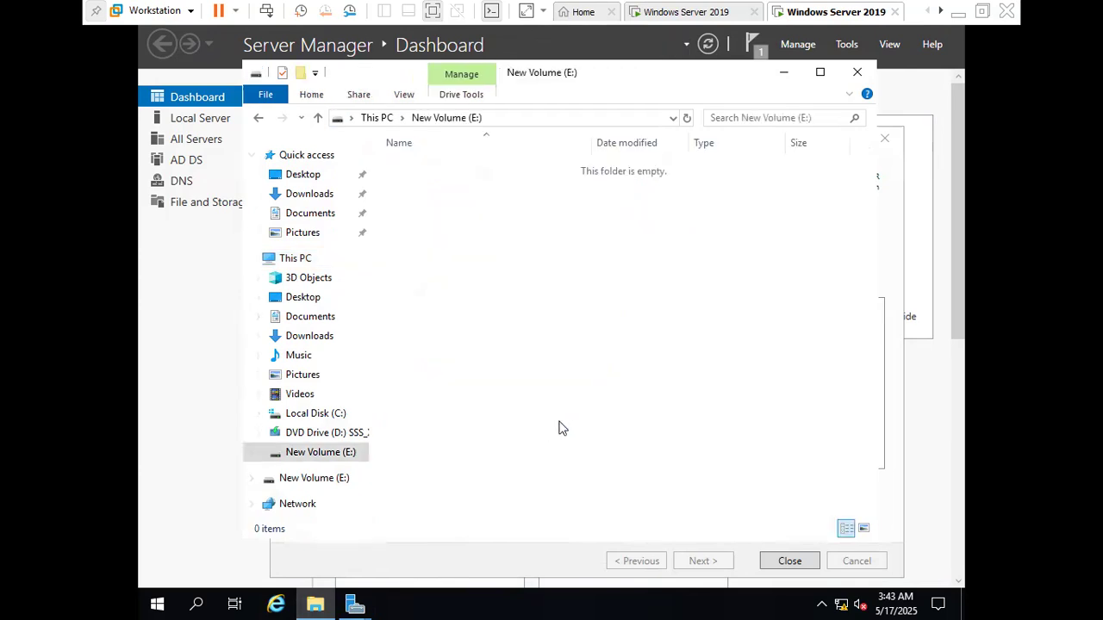
pyautogui.rightClick(545, 435)
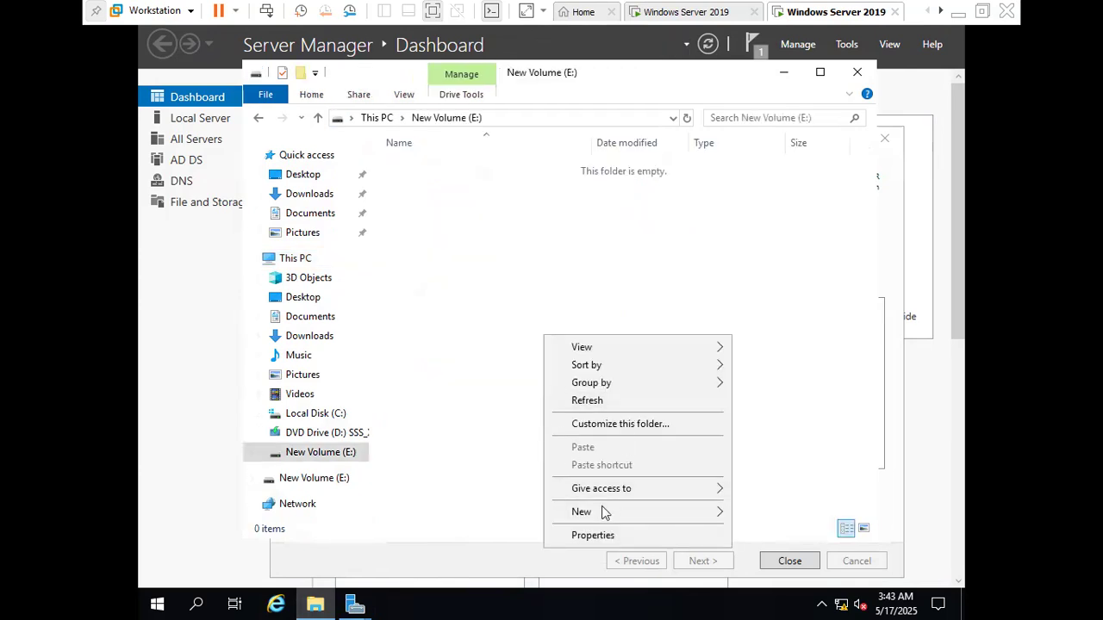
pyautogui.moveTo(598, 520)
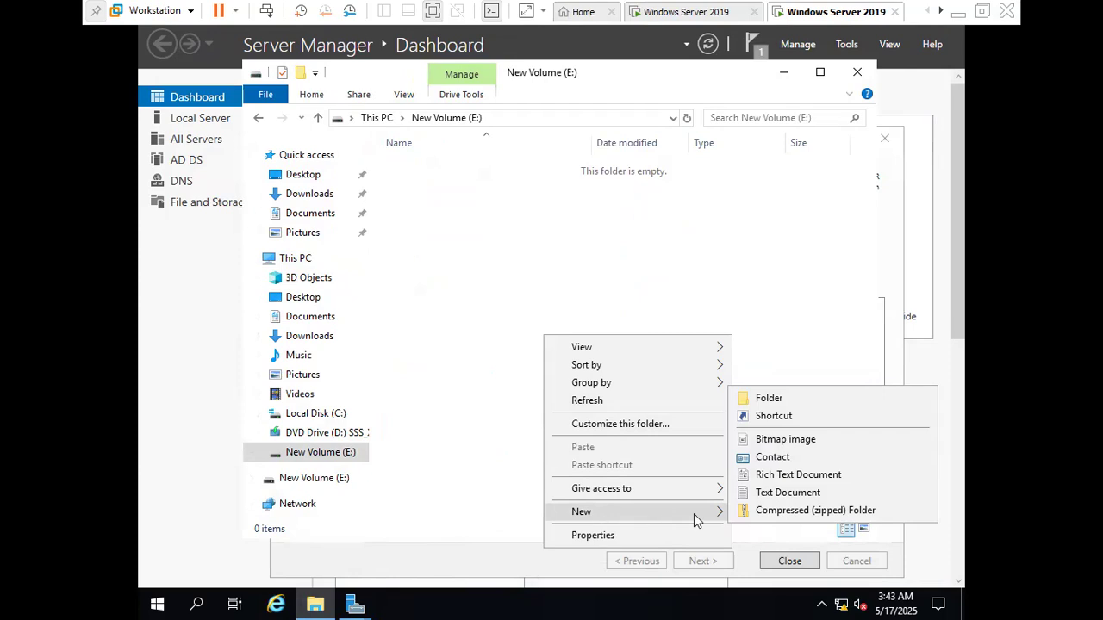
pyautogui.click(783, 400)
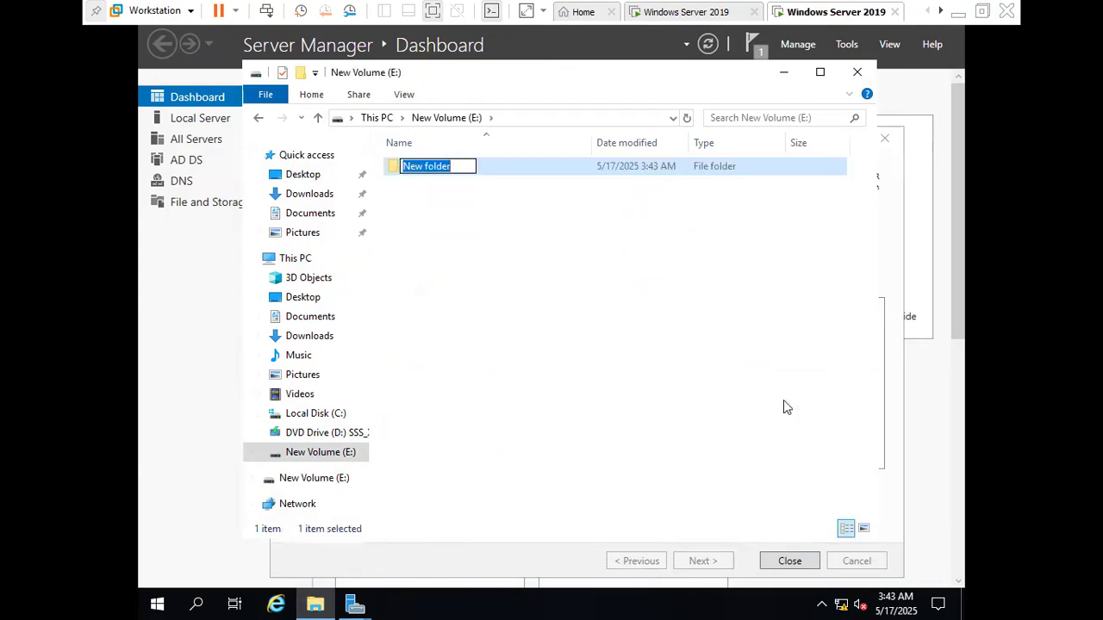
pyautogui.write('dfs2')
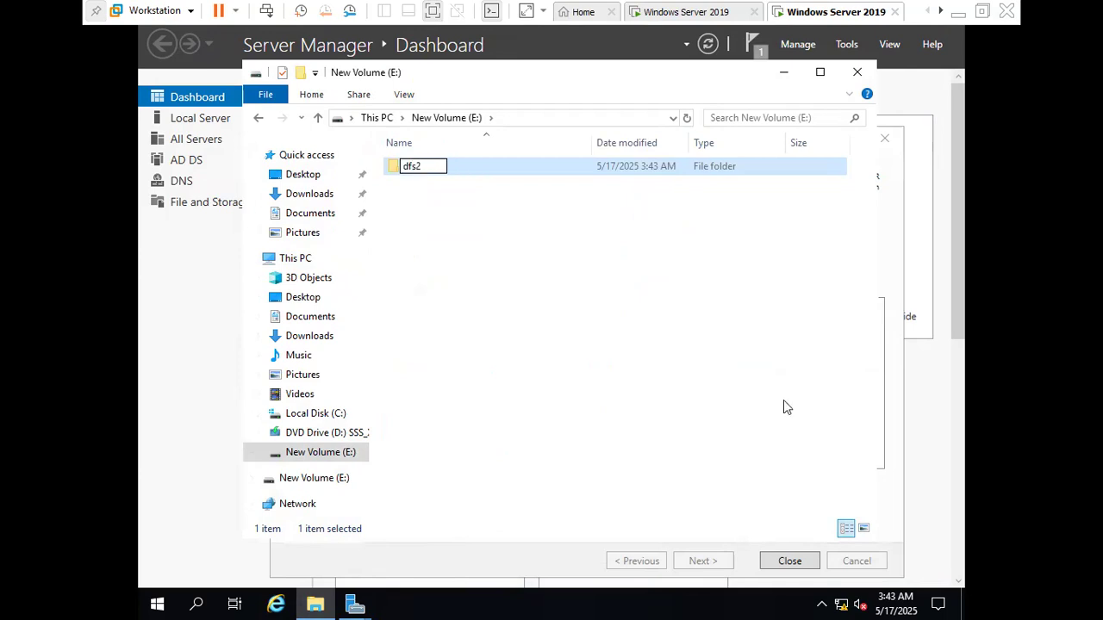
pyautogui.click(469, 226)
# Create an empty text document named 123 inside the dfs2 folder
pyautogui.doubleClick(423, 170)
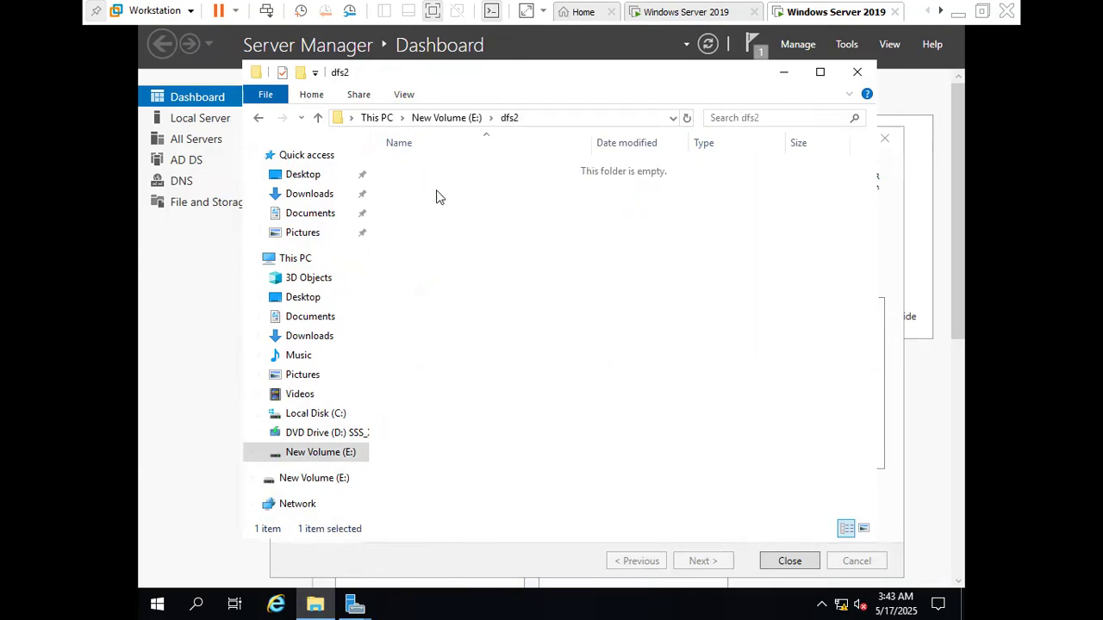
pyautogui.rightClick(599, 465)
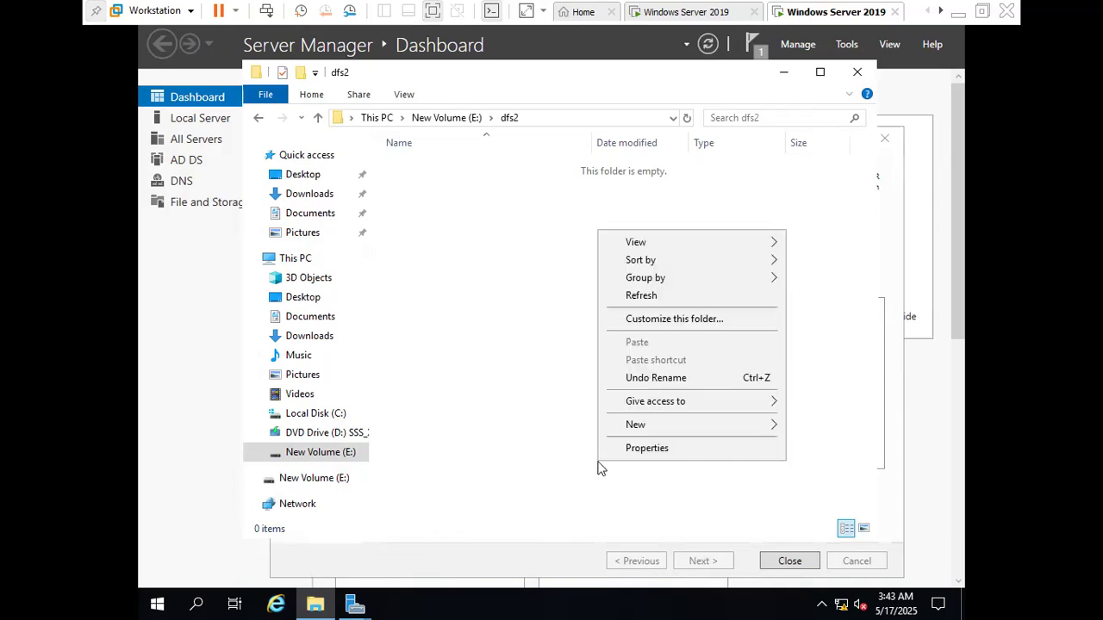
pyautogui.moveTo(674, 428)
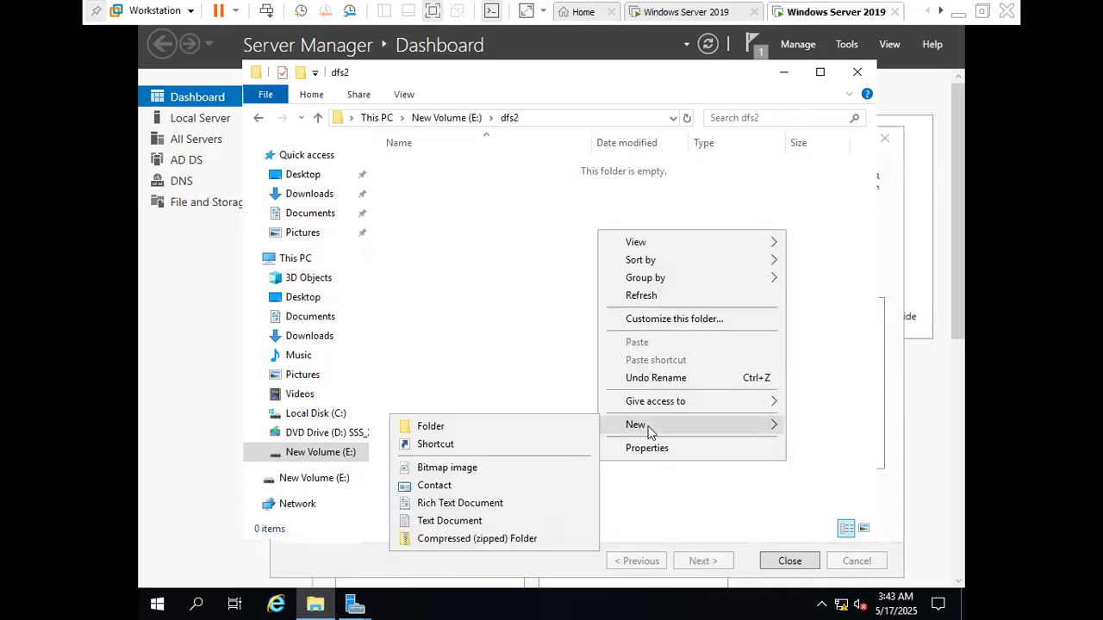
pyautogui.click(443, 522)
pyautogui.write('123')
pyautogui.click(599, 408)
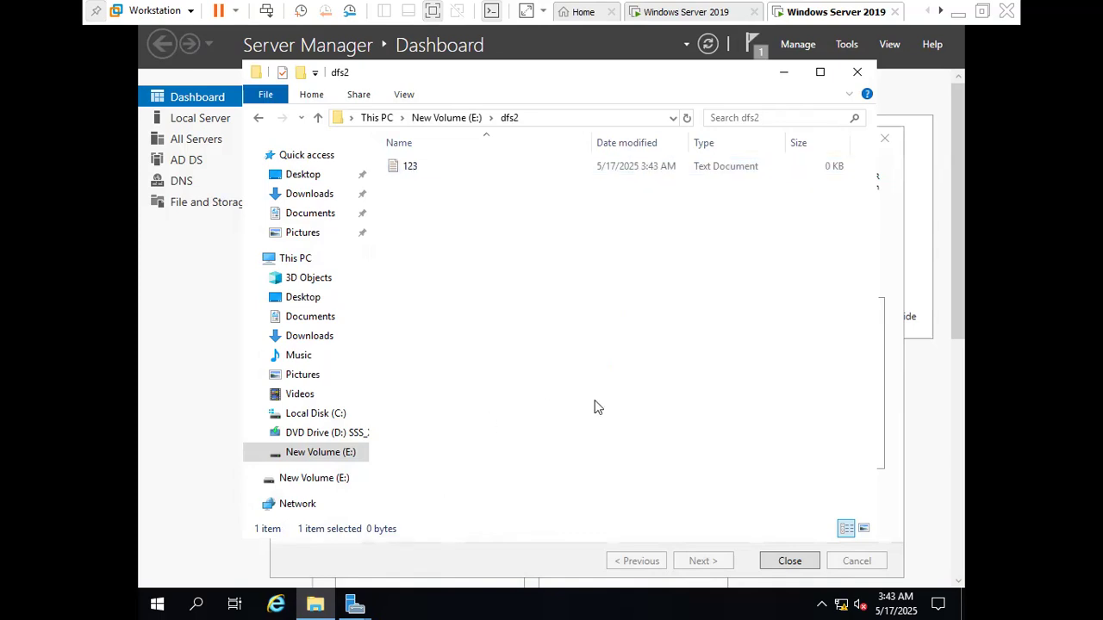
# Return to New Volume (E:) and enable advanced sharing of the dfs2 folder under the share name dfs2
pyautogui.click(318, 119)
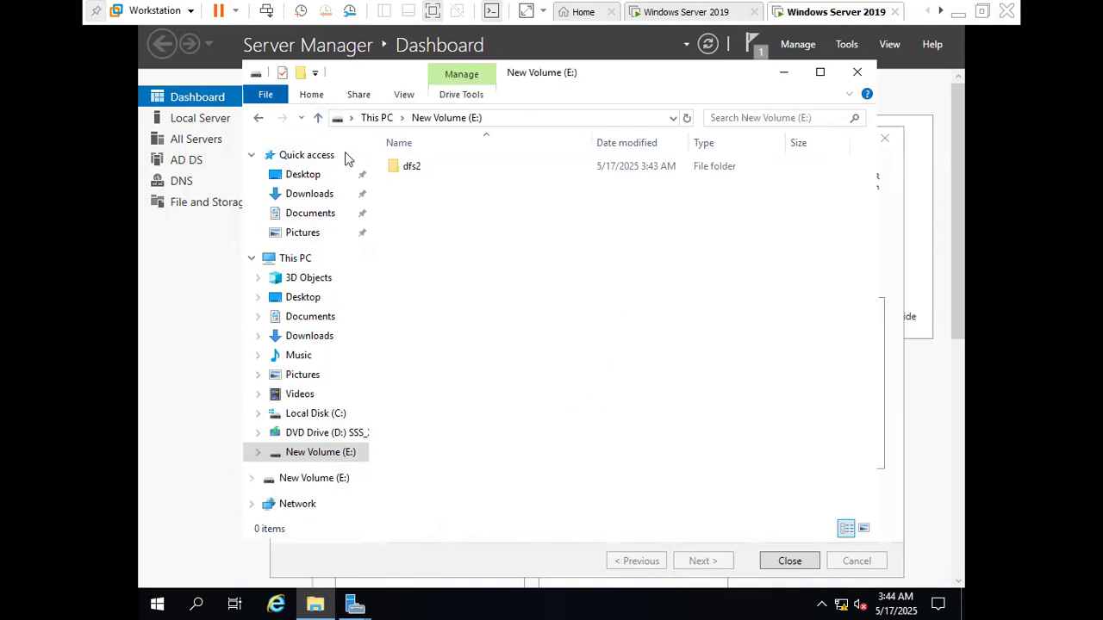
pyautogui.click(408, 173)
pyautogui.rightClick(409, 172)
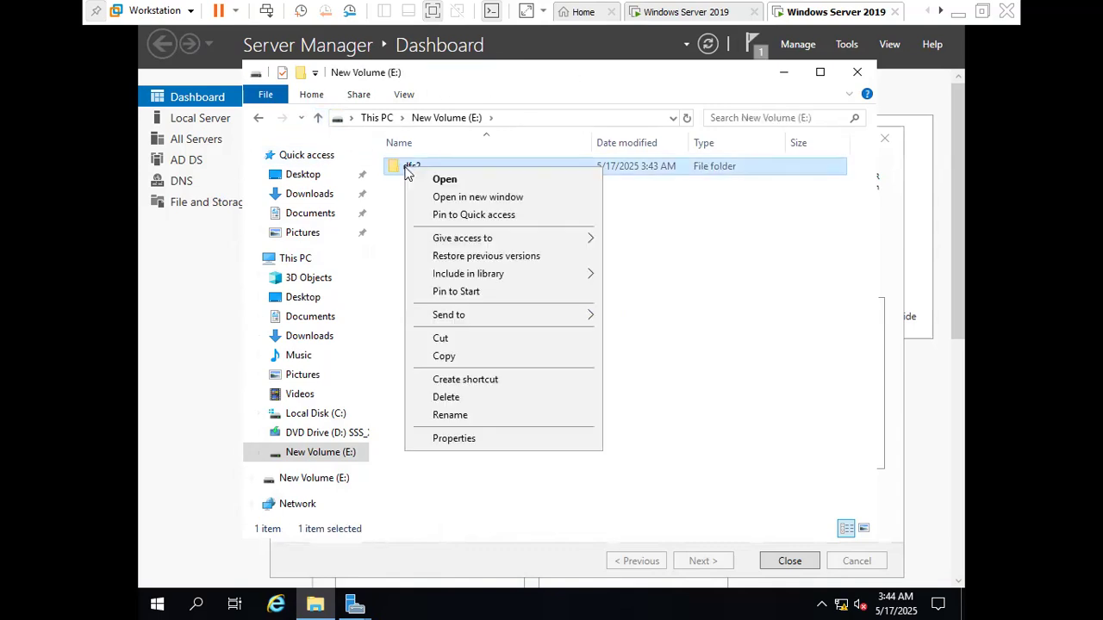
pyautogui.click(453, 439)
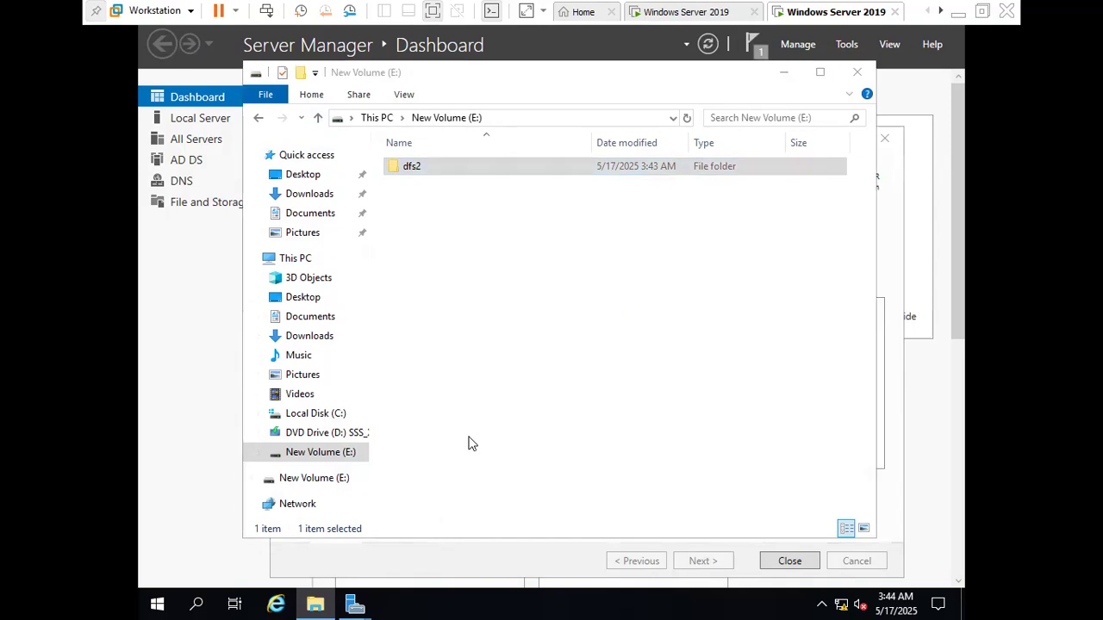
pyautogui.click(473, 206)
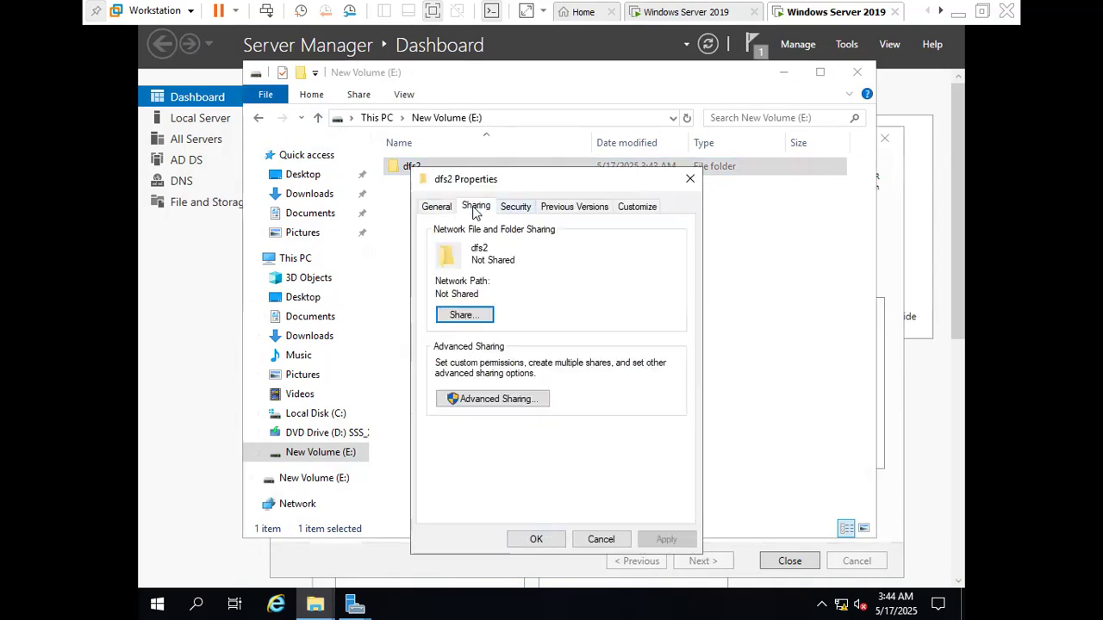
pyautogui.click(490, 400)
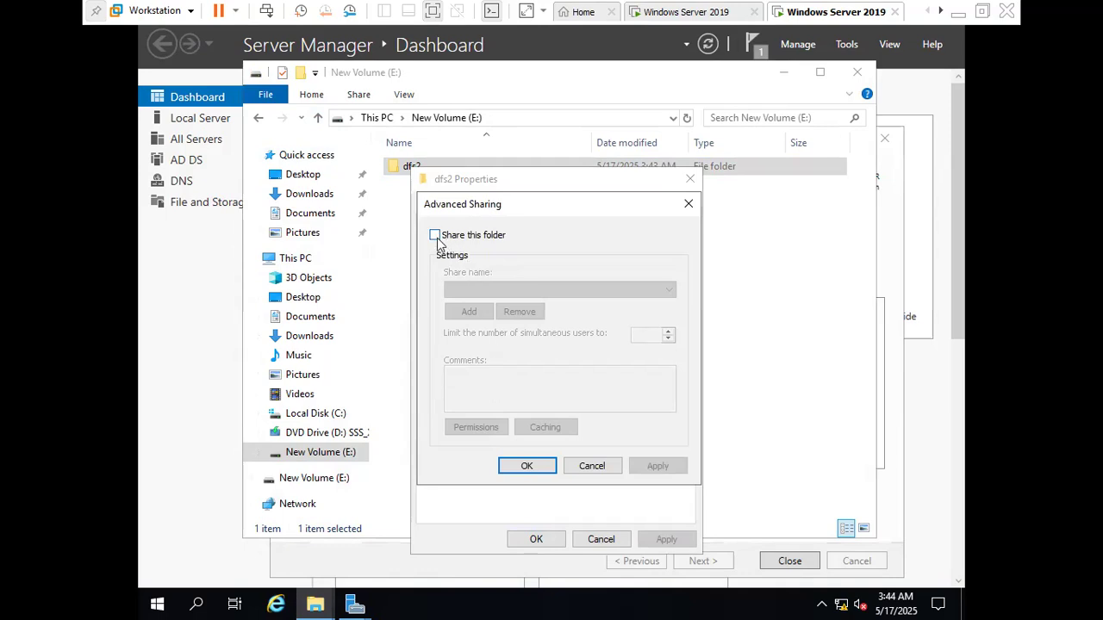
pyautogui.click(435, 236)
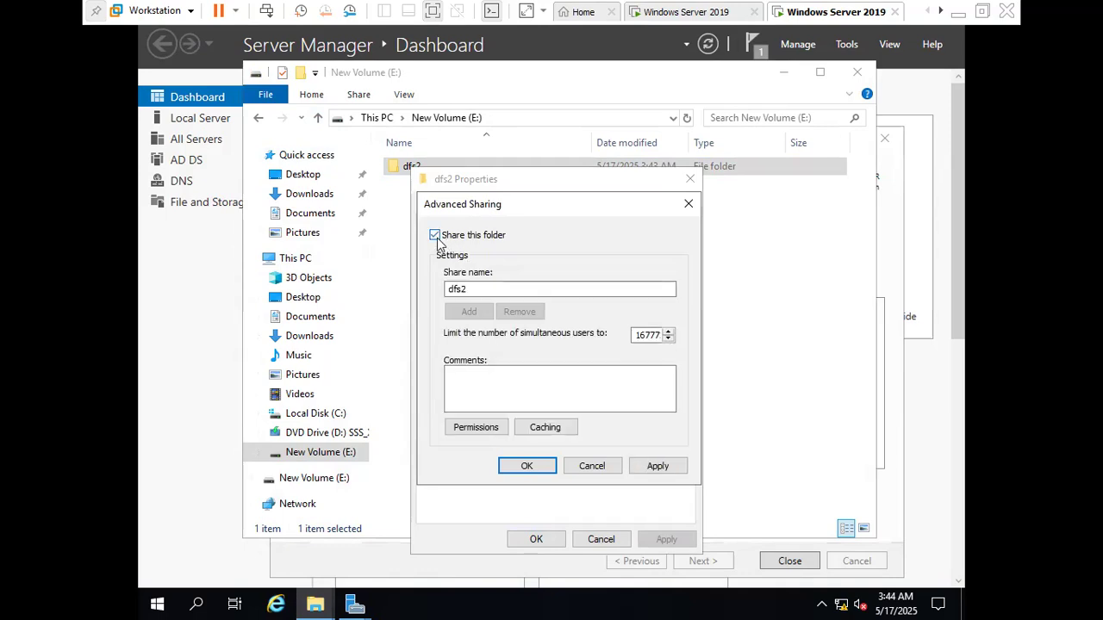
# Allow Everyone Full Control in the dfs2 share permissions, apply the sharing settings and close the folder's properties
pyautogui.click(474, 428)
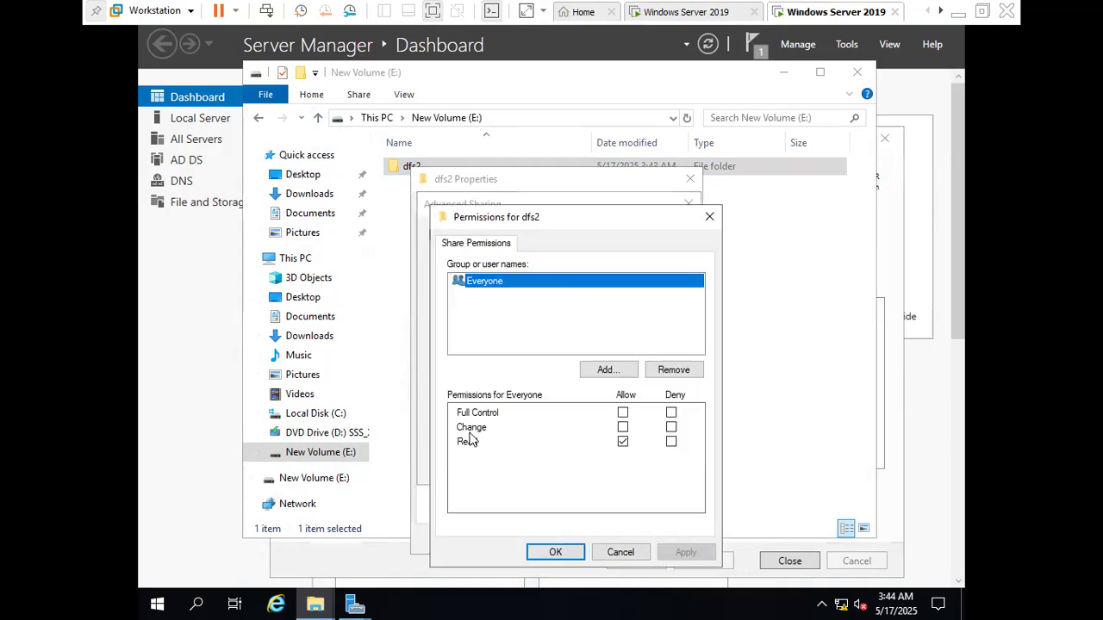
pyautogui.click(624, 415)
pyautogui.click(687, 552)
pyautogui.click(556, 552)
pyautogui.click(648, 470)
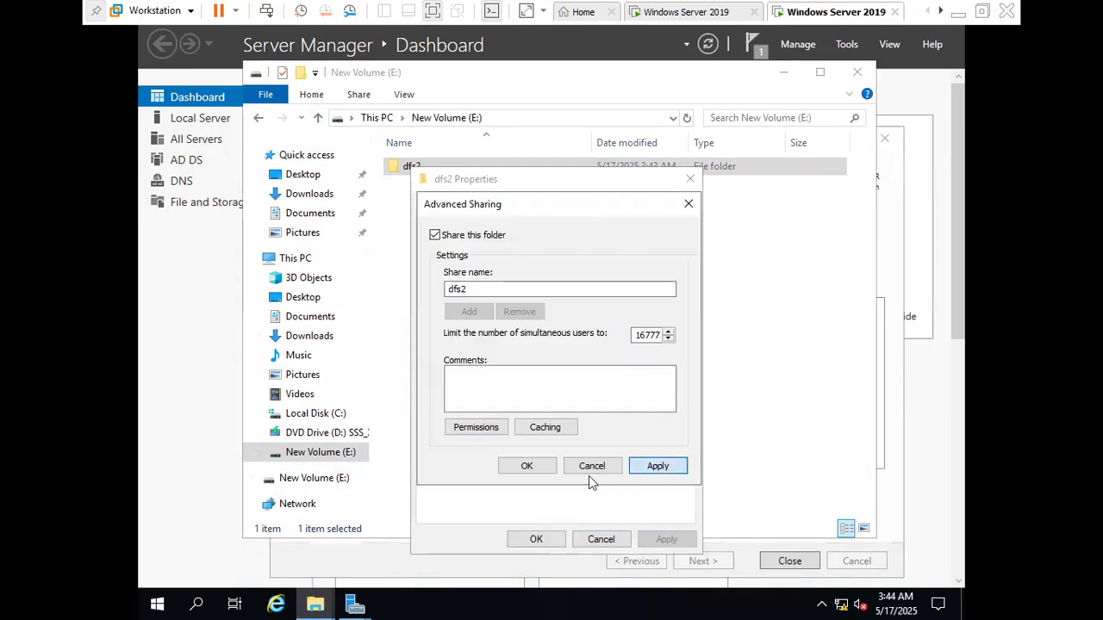
pyautogui.click(541, 469)
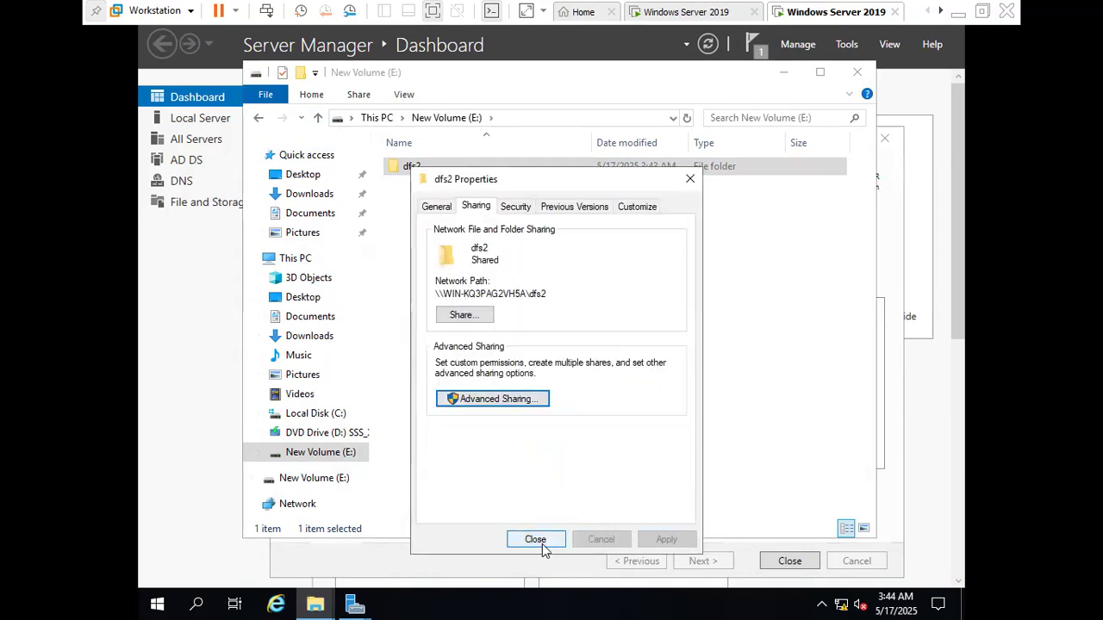
pyautogui.click(535, 539)
# Close File Explorer and the completed Add Roles and Features Wizard
pyautogui.click(827, 170)
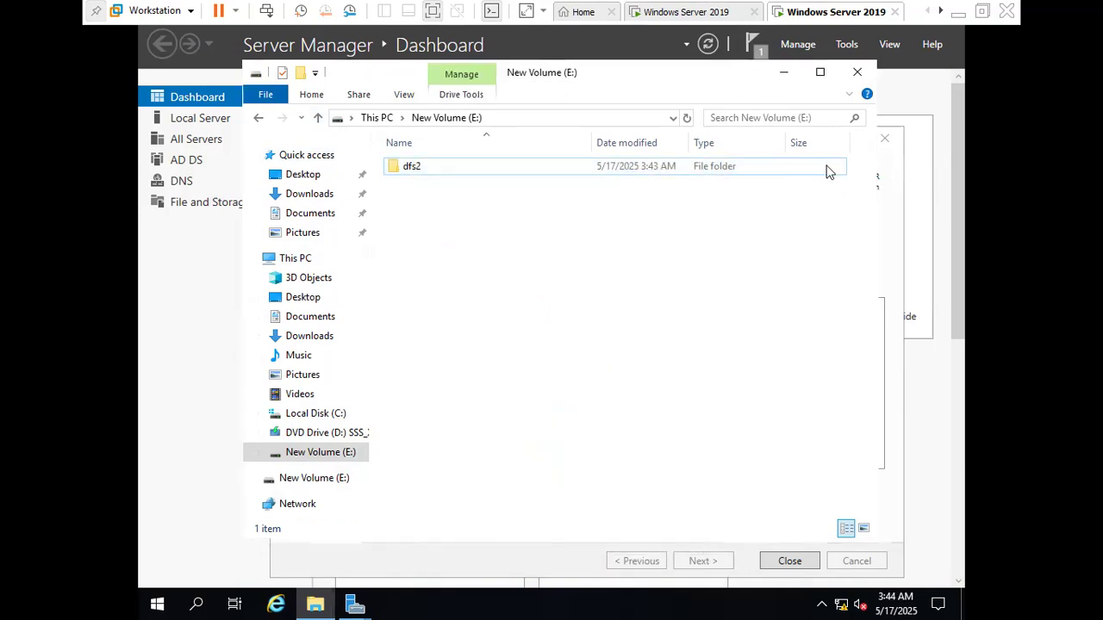
pyautogui.click(856, 76)
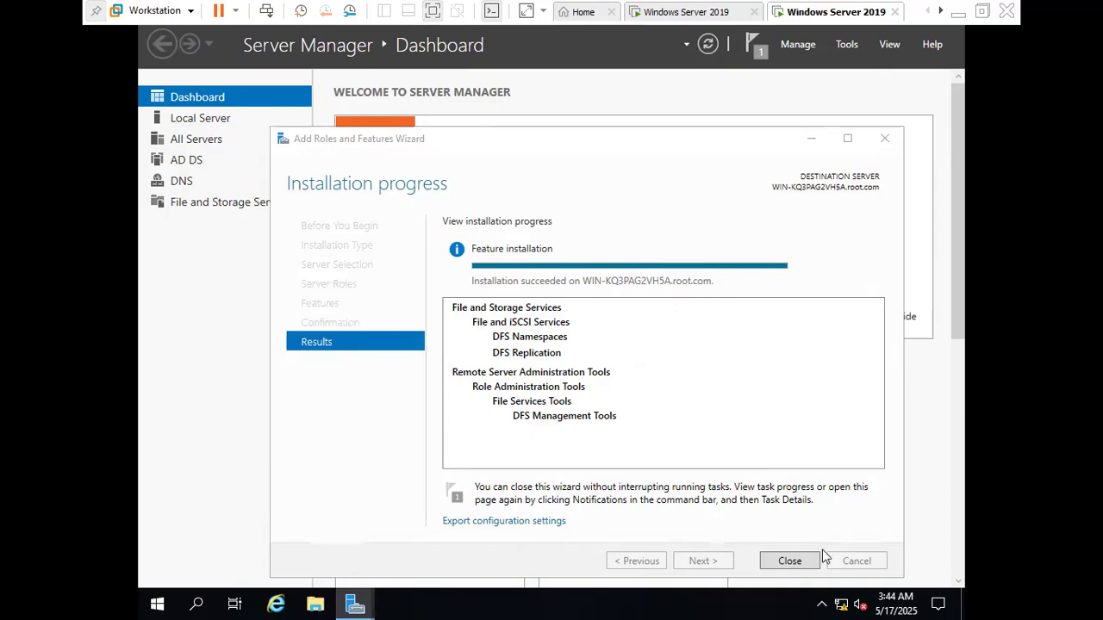
pyautogui.click(803, 561)
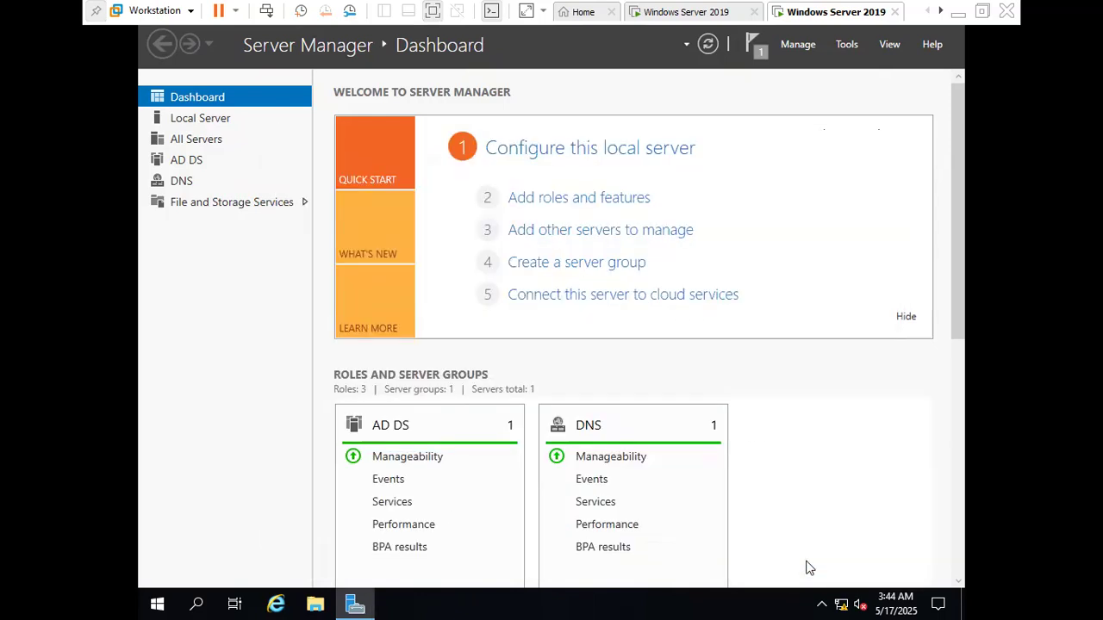
# Switch to the other Windows Server 2019 virtual machine and open Computer Management there
pyautogui.click(693, 13)
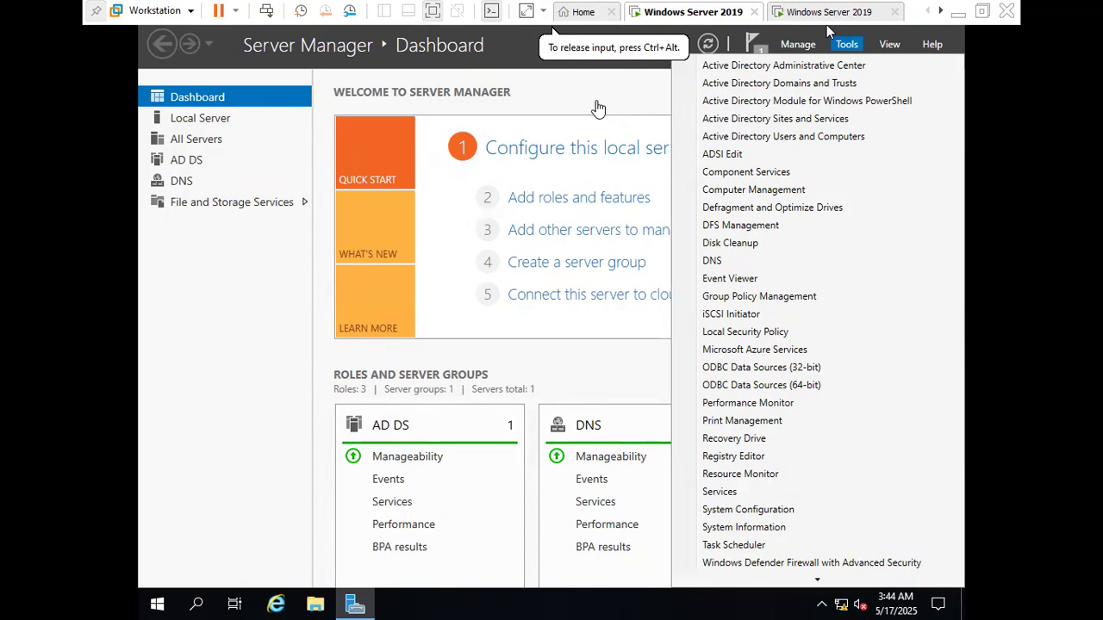
pyautogui.click(662, 82)
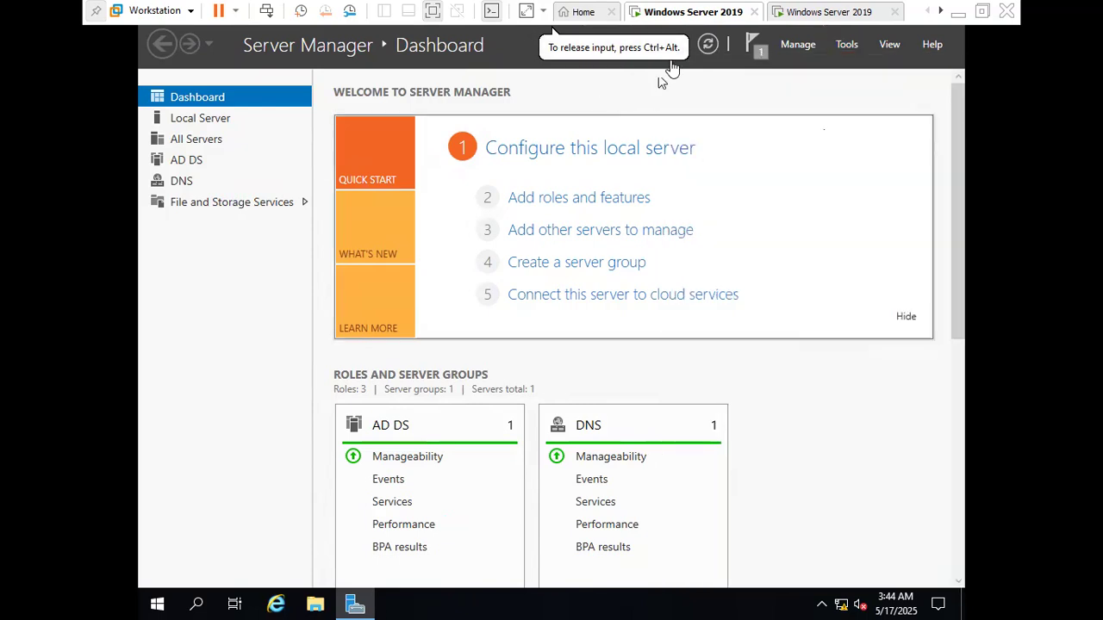
pyautogui.click(847, 49)
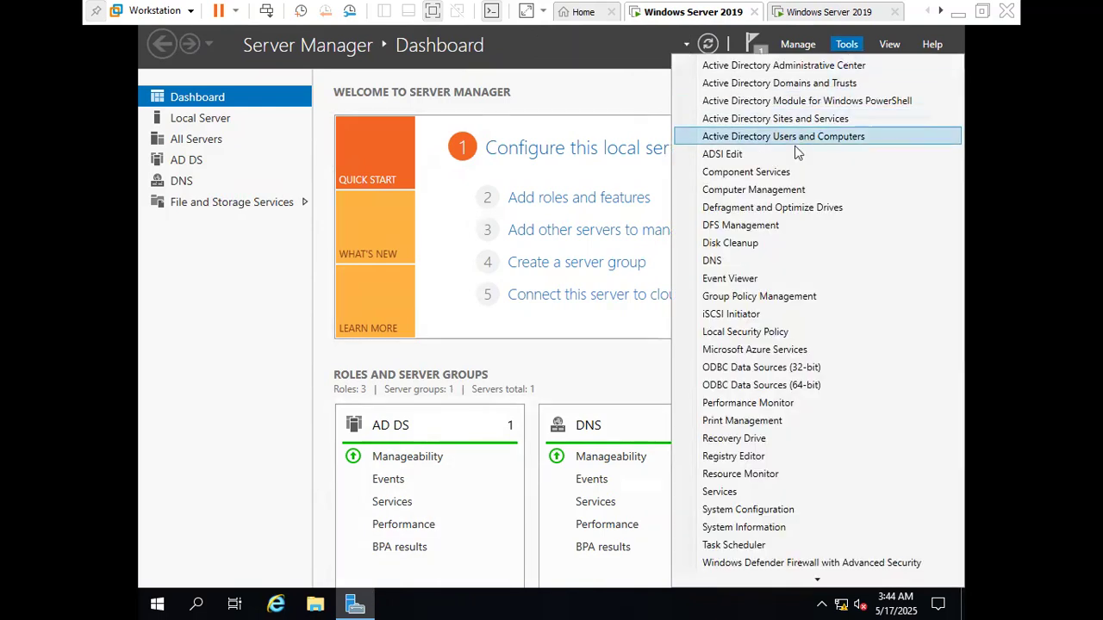
pyautogui.click(772, 190)
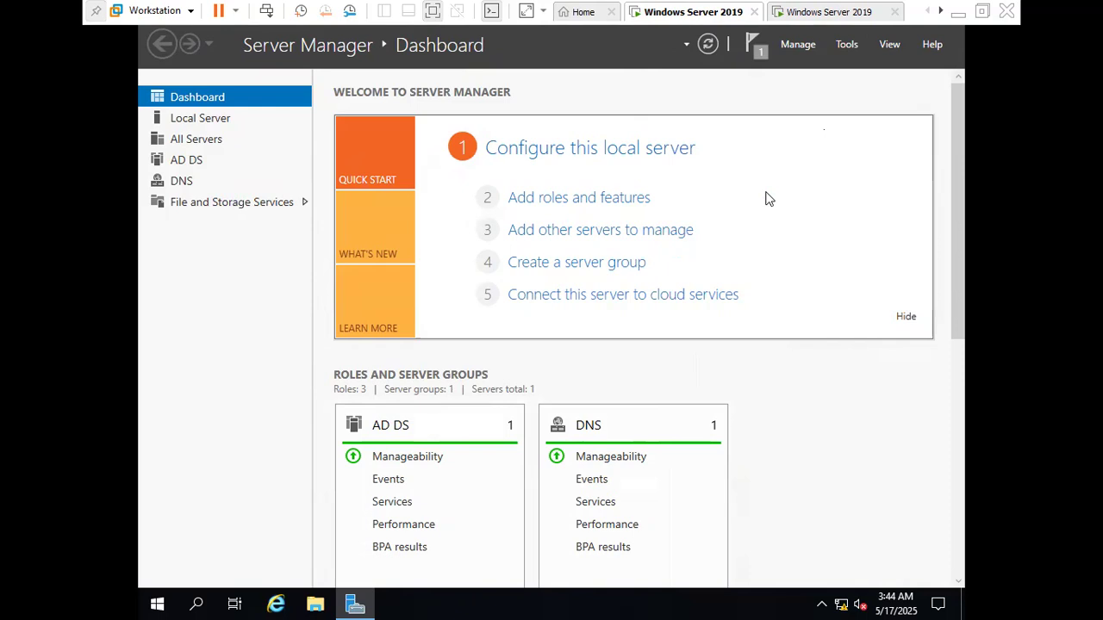
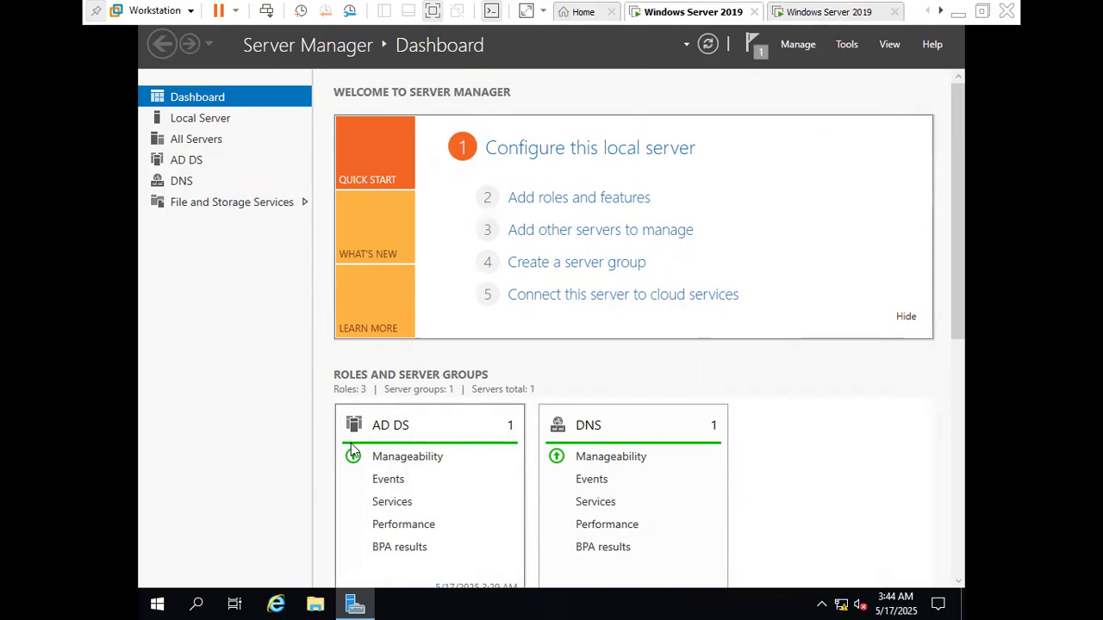
# Create a 5000 MB NTFS simple volume in Disk 0's unallocated space with the label New Volume, and close Computer Management
pyautogui.click(278, 217)
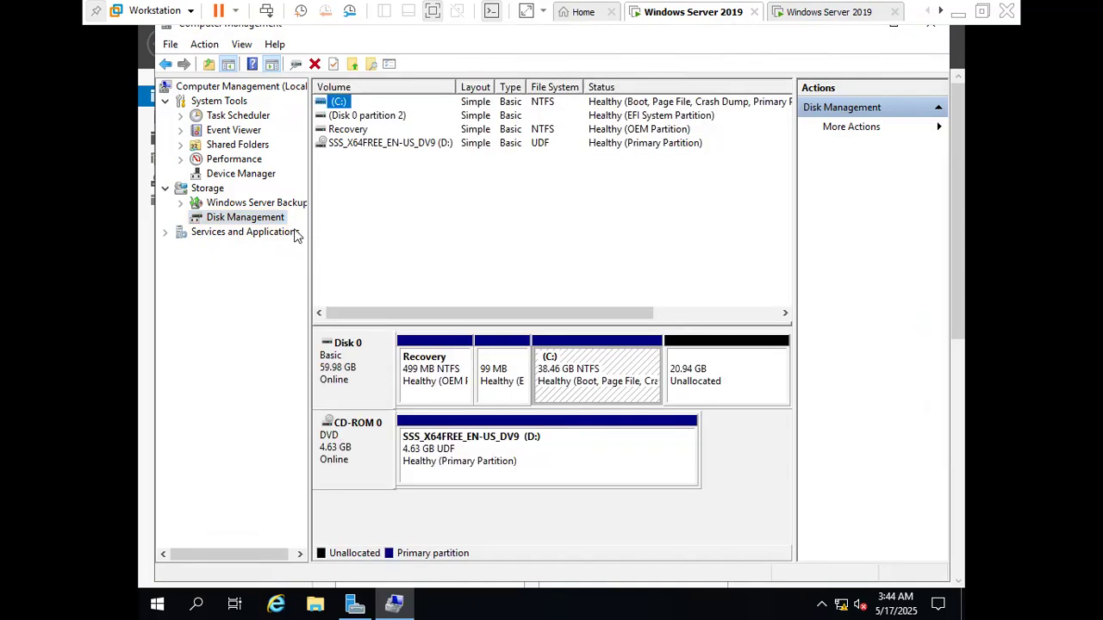
pyautogui.rightClick(773, 370)
pyautogui.click(810, 373)
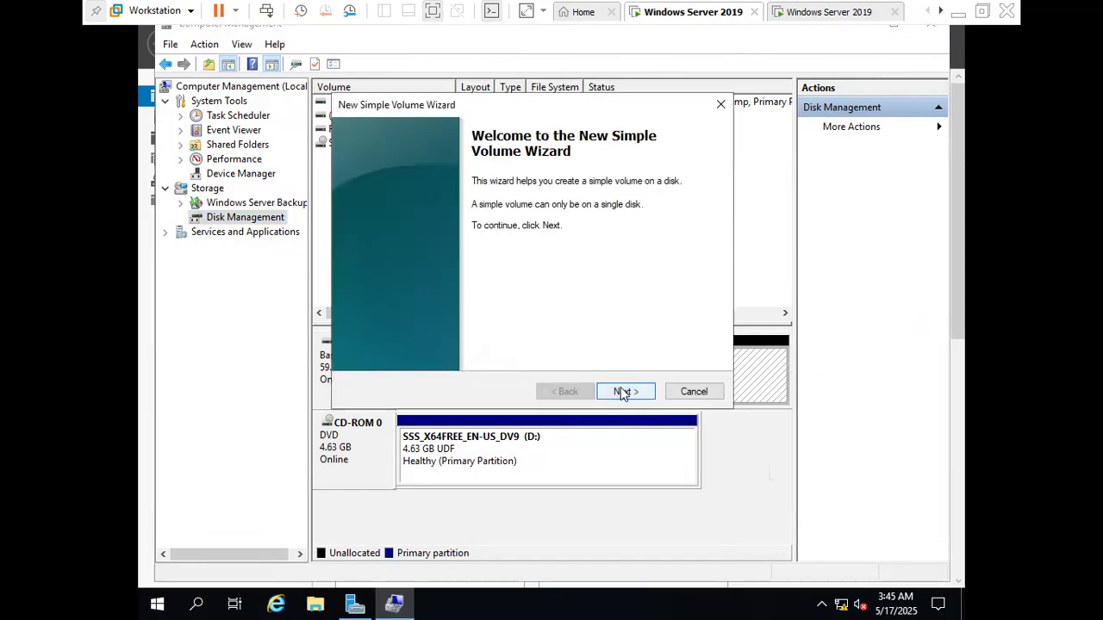
pyautogui.doubleClick(623, 393)
pyautogui.click(569, 392)
pyautogui.write('50')
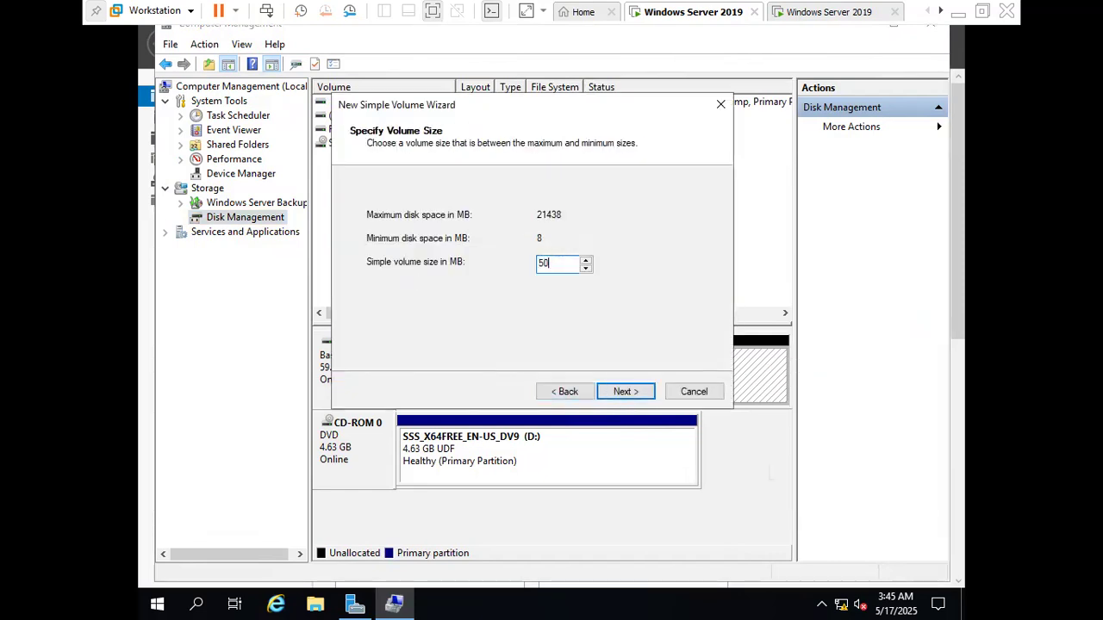
pyautogui.write('00')
pyautogui.doubleClick(624, 393)
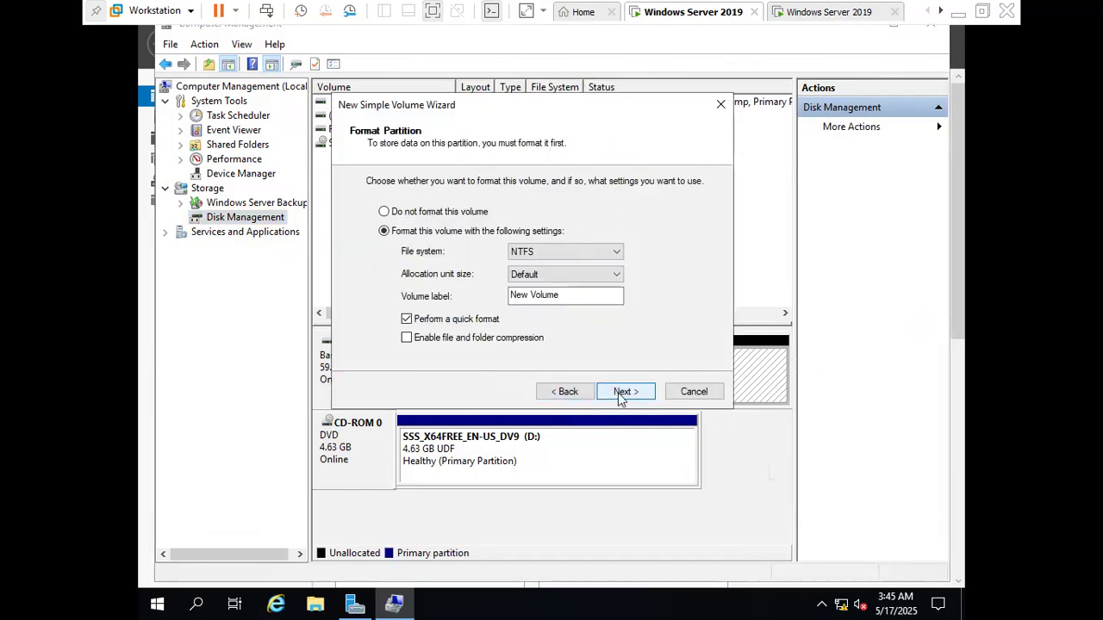
pyautogui.doubleClick(622, 393)
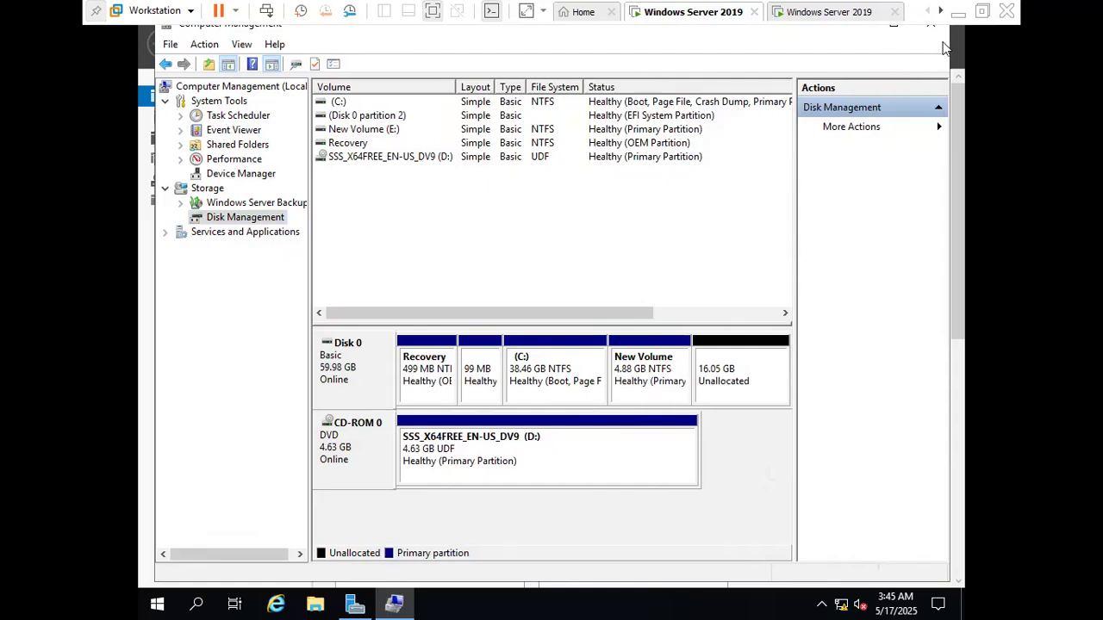
pyautogui.click(937, 34)
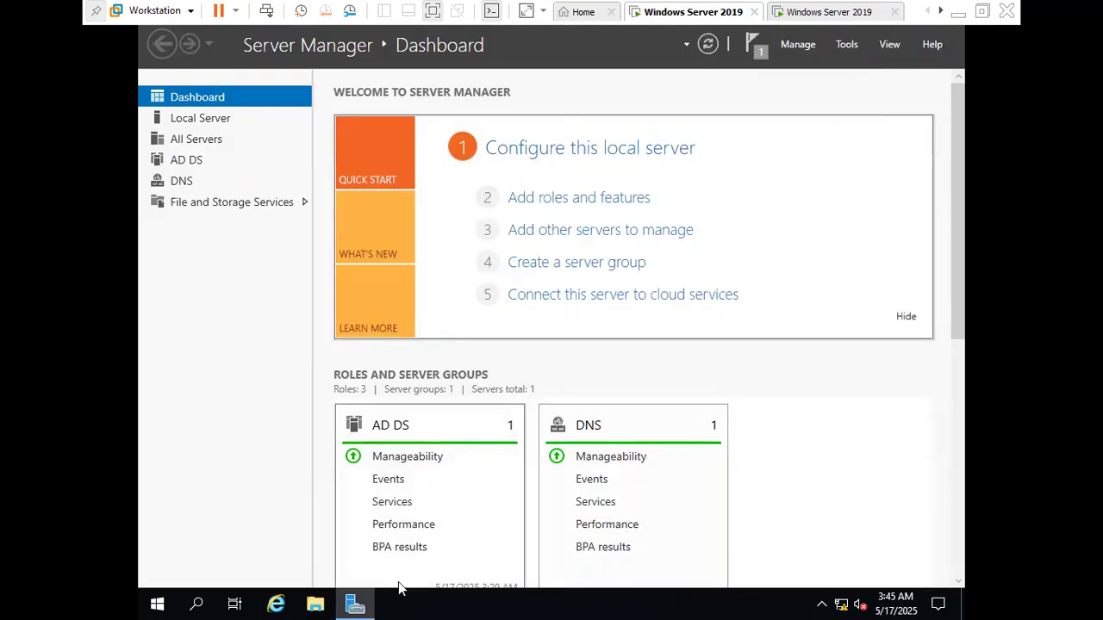
# Create a folder named dfs1 in New Volume (E:)
pyautogui.click(314, 605)
pyautogui.click(283, 283)
pyautogui.click(482, 466)
pyautogui.doubleClick(480, 466)
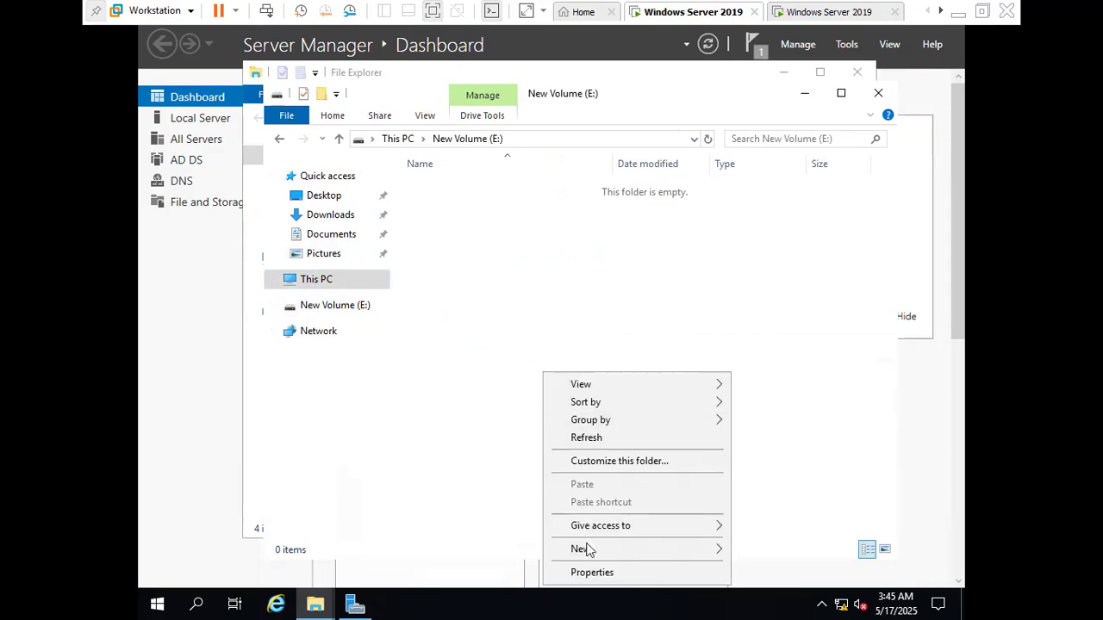
pyautogui.moveTo(583, 549)
pyautogui.click(773, 444)
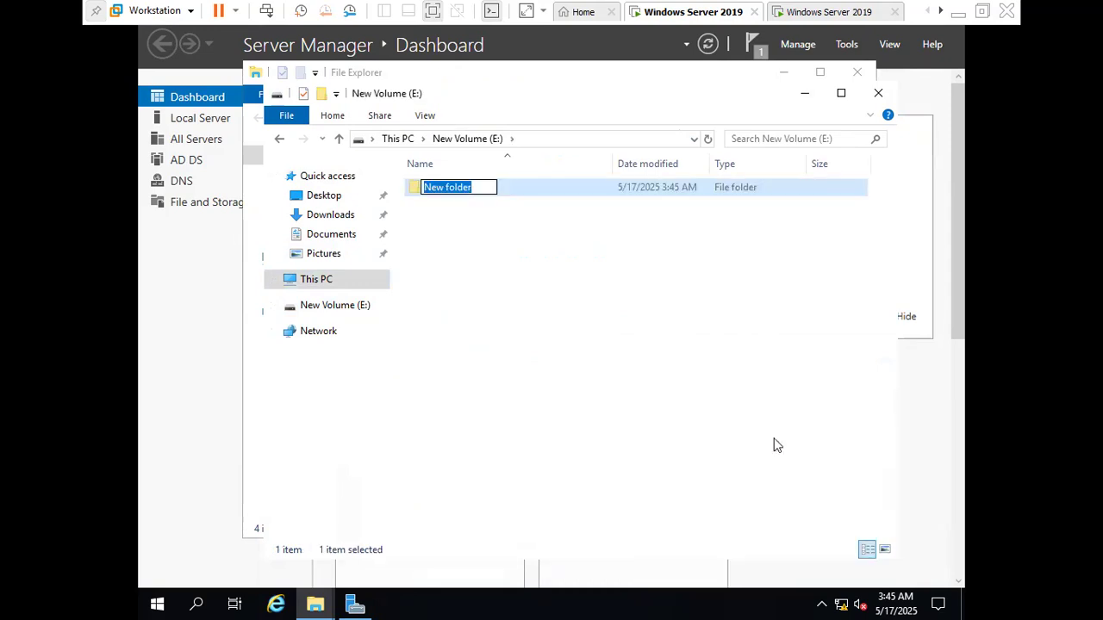
pyautogui.write('dfs1')
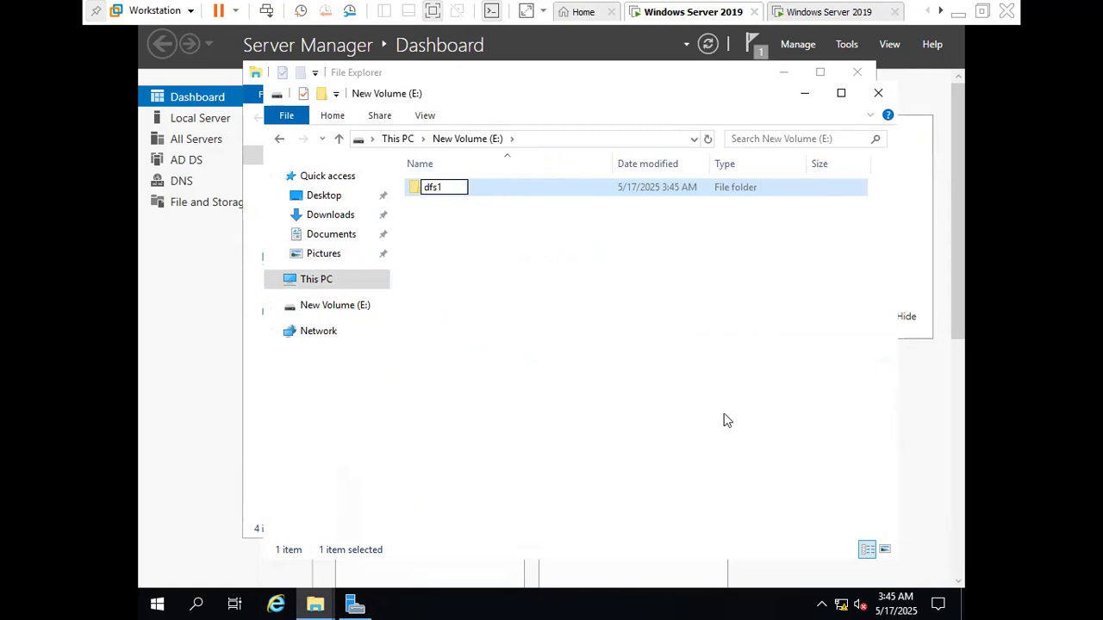
pyautogui.click(724, 421)
# Enable advanced sharing of the dfs1 folder under the share name dfs1
pyautogui.click(438, 193)
pyautogui.rightClick(438, 193)
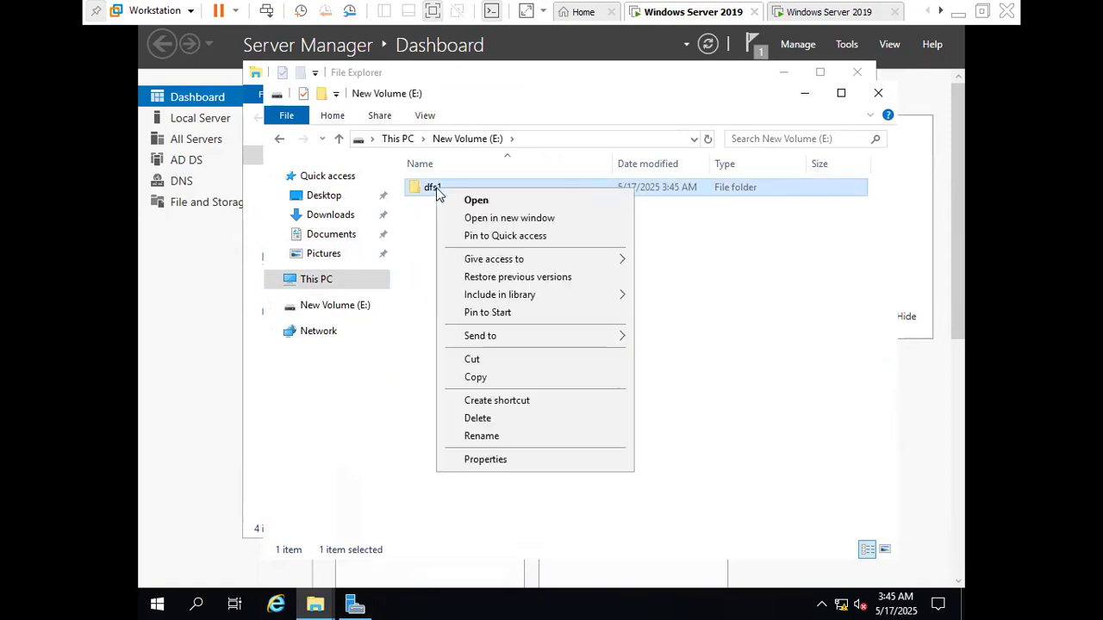
pyautogui.click(505, 462)
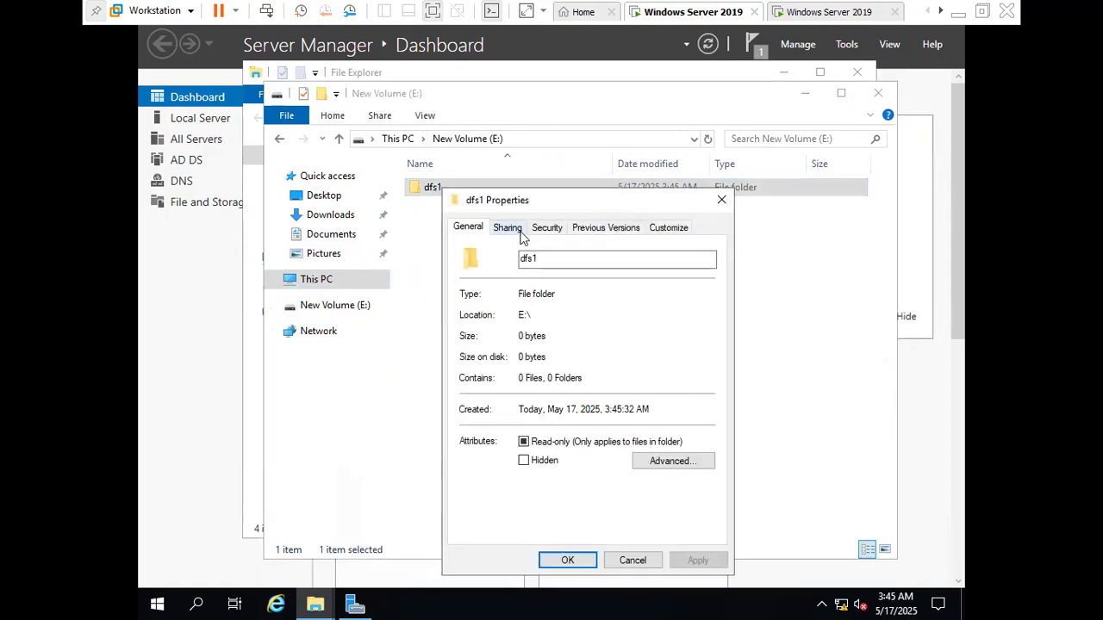
pyautogui.click(508, 228)
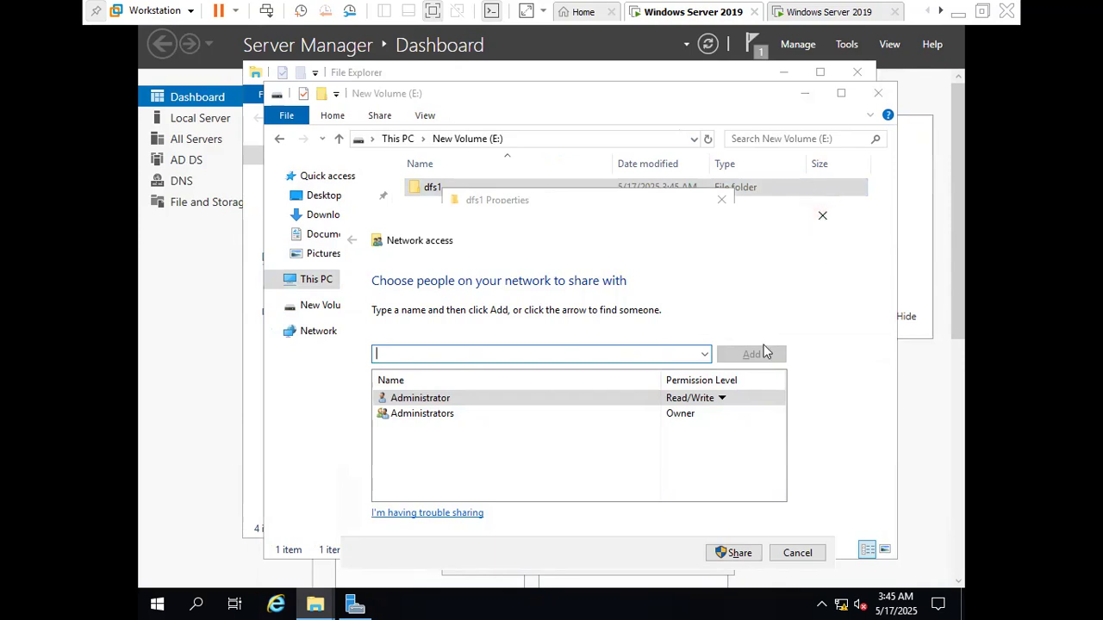
pyautogui.click(822, 216)
pyautogui.rightClick(432, 193)
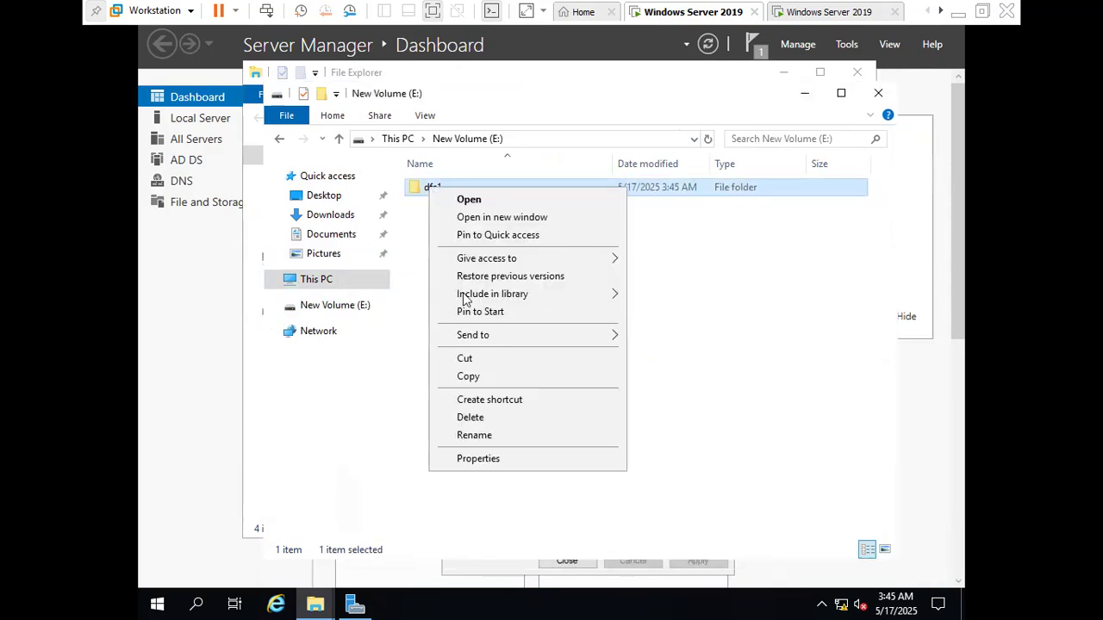
pyautogui.click(501, 459)
pyautogui.click(508, 420)
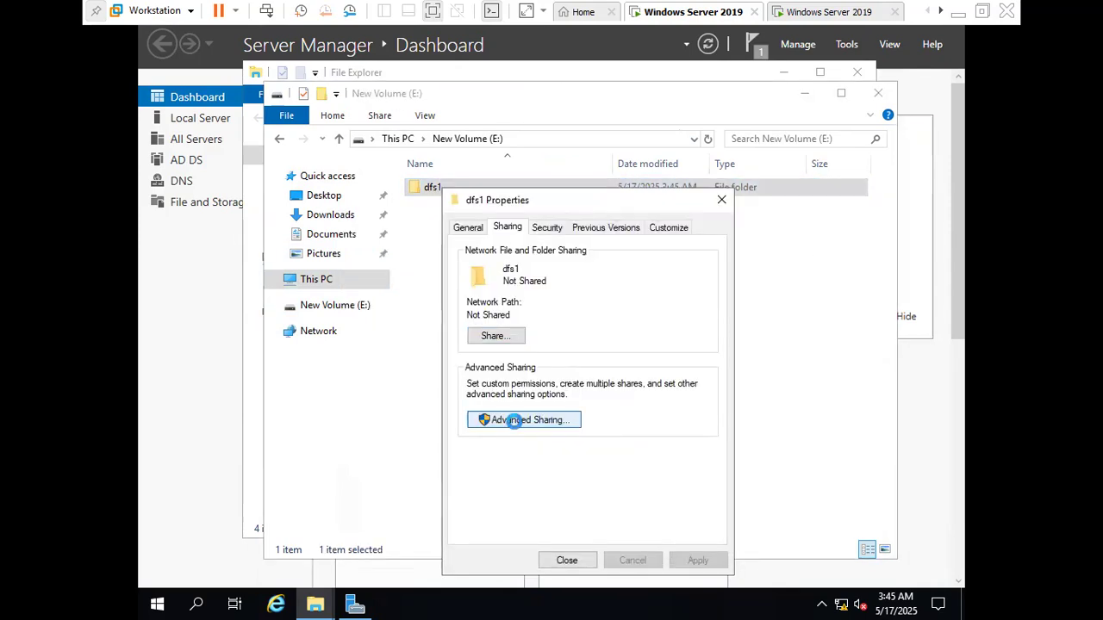
pyautogui.click(466, 257)
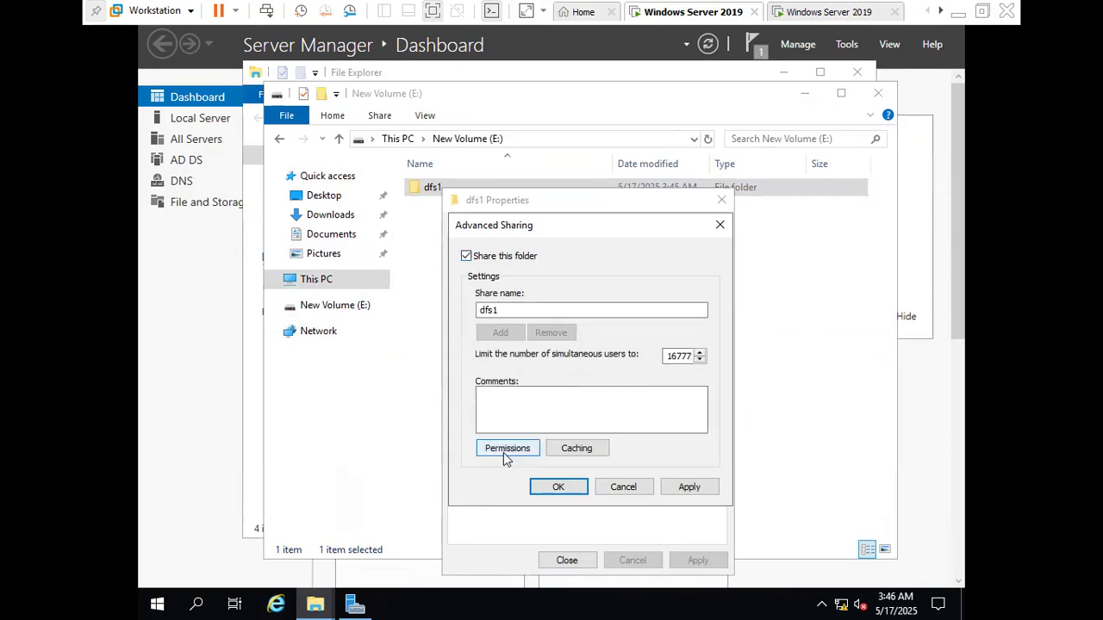
# Allow Everyone Full Control in the dfs1 share permissions, apply the sharing settings and close the folder's properties
pyautogui.click(507, 450)
pyautogui.click(654, 424)
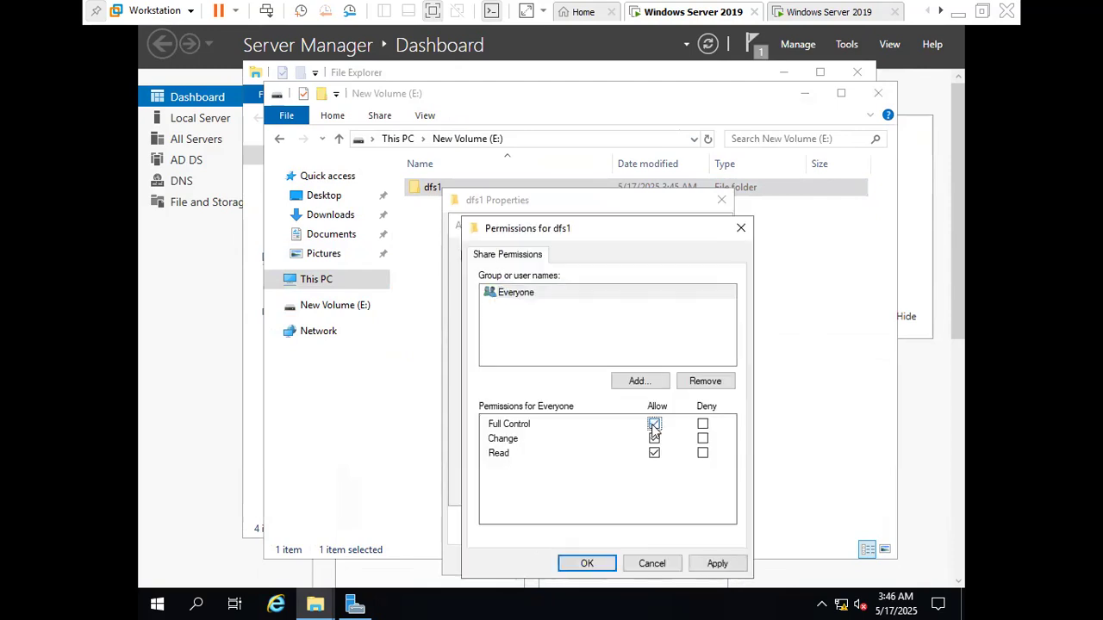
pyautogui.click(715, 564)
pyautogui.click(595, 564)
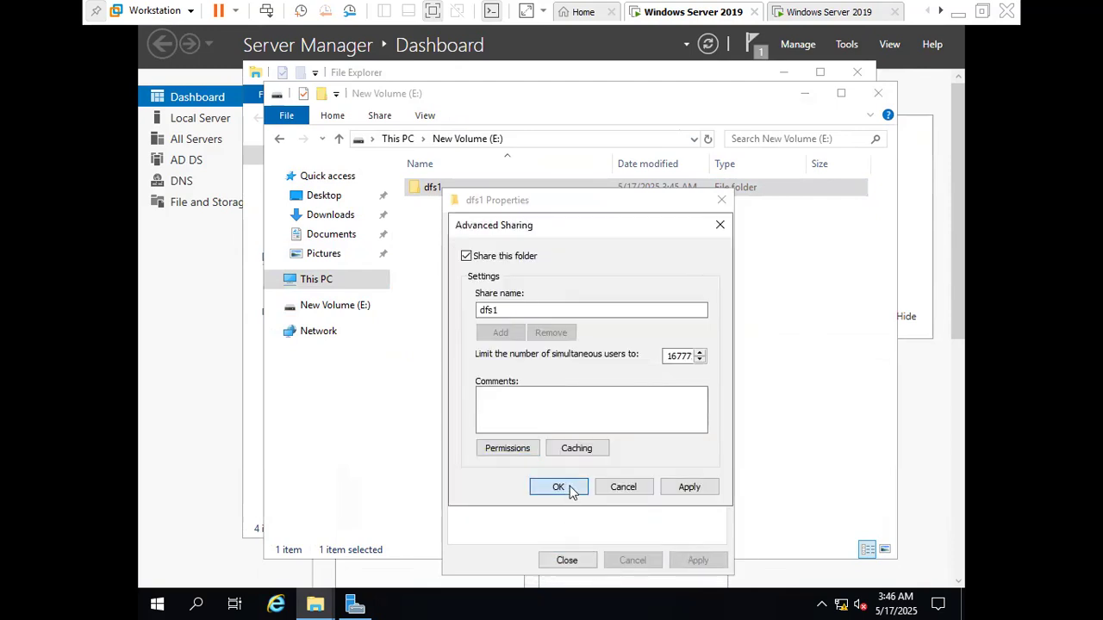
pyautogui.click(560, 487)
pyautogui.click(566, 561)
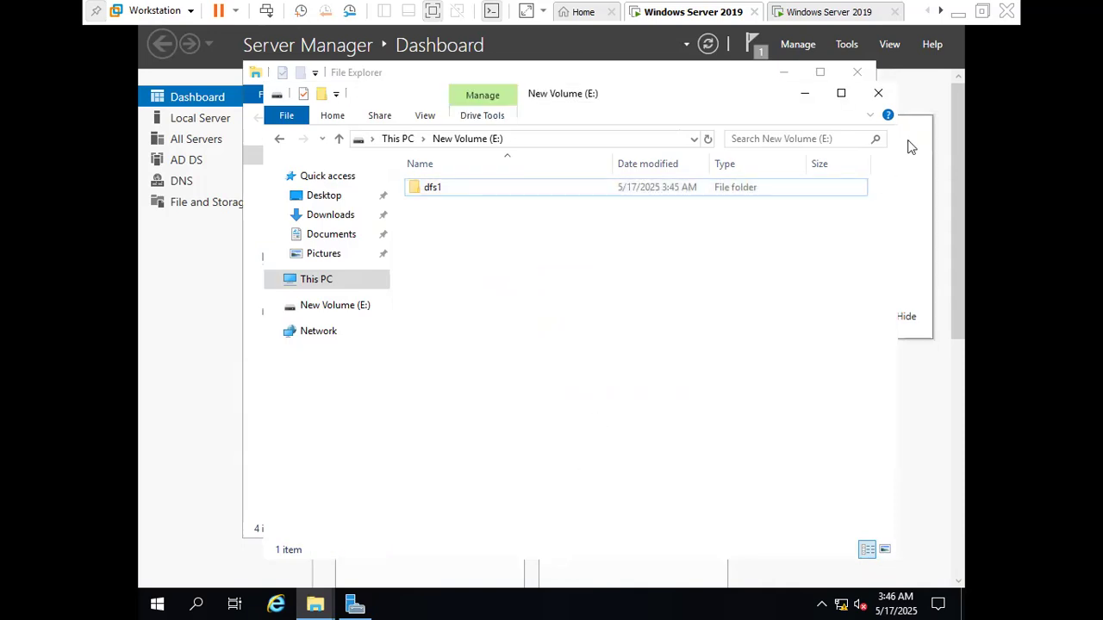
# Close both File Explorer windows and open DFS Management from Server Manager
pyautogui.click(878, 92)
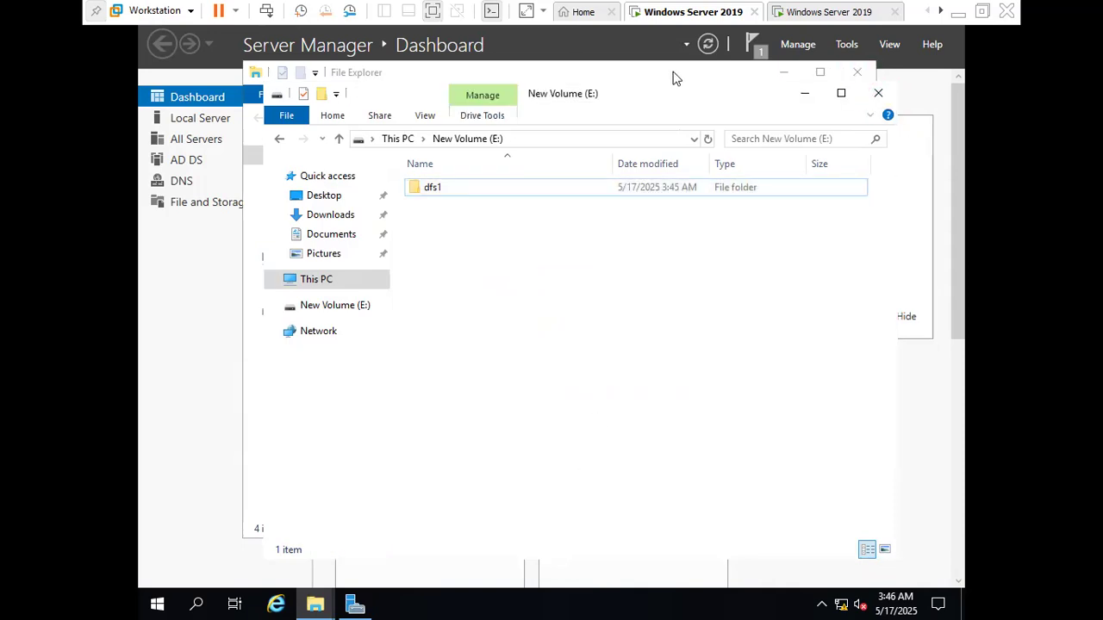
pyautogui.click(857, 73)
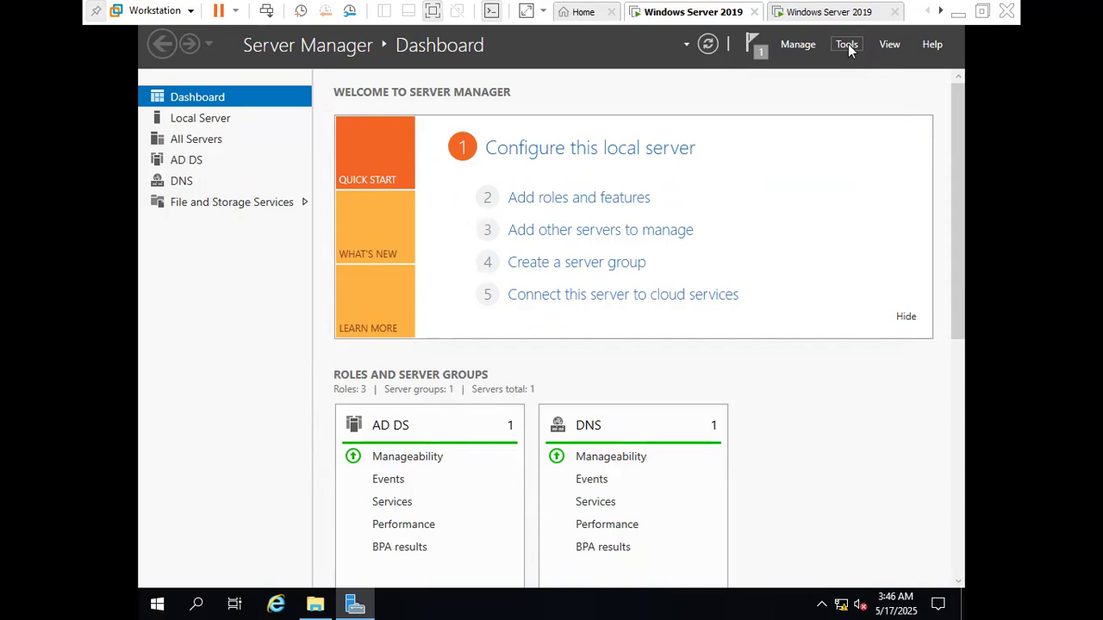
pyautogui.click(848, 46)
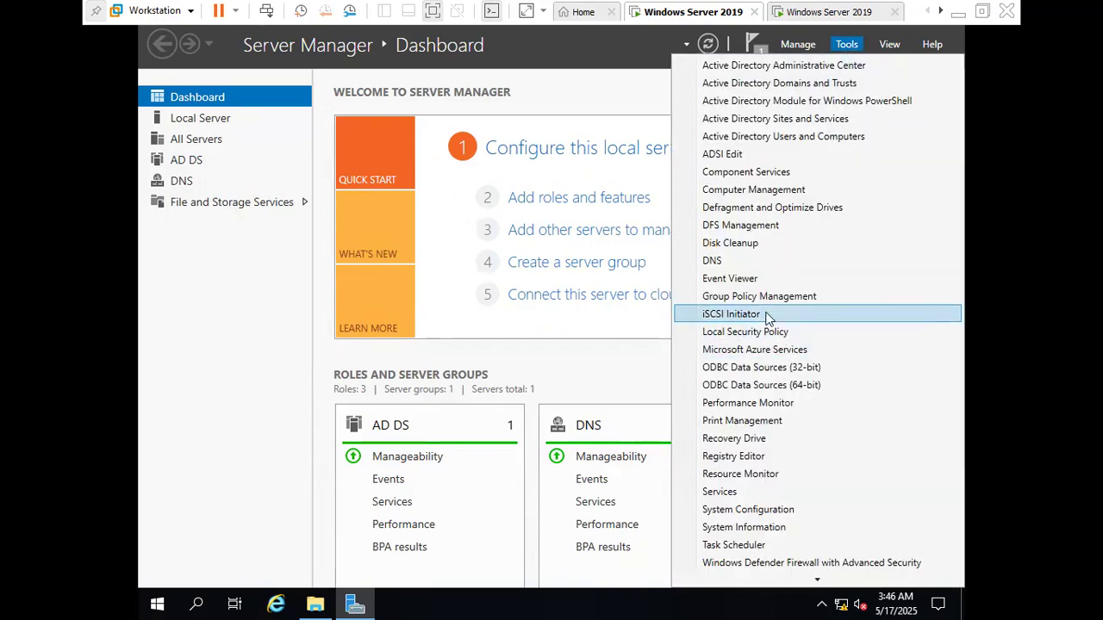
pyautogui.click(767, 228)
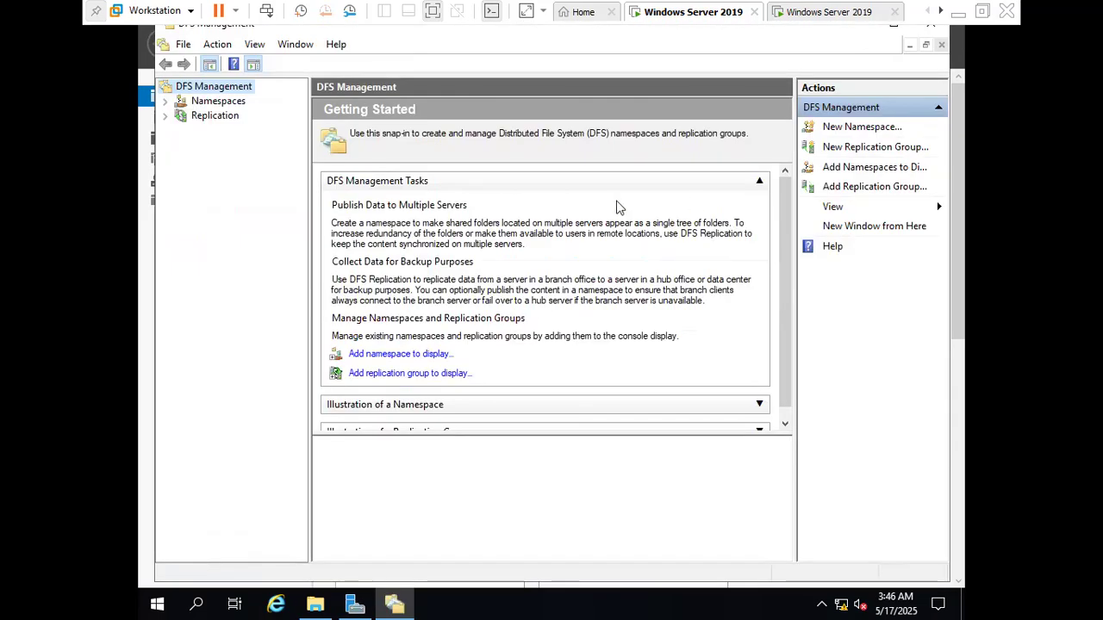
# Start a new replication group for data collection and name it alldata in the zoom.com domain
pyautogui.click(207, 116)
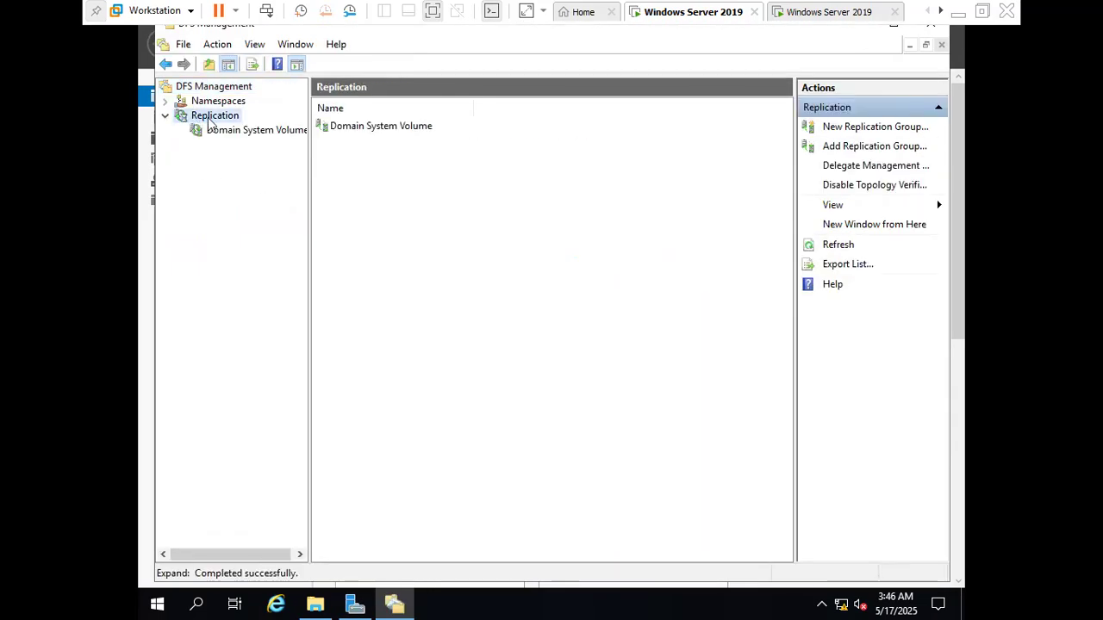
pyautogui.rightClick(209, 129)
pyautogui.click(212, 119)
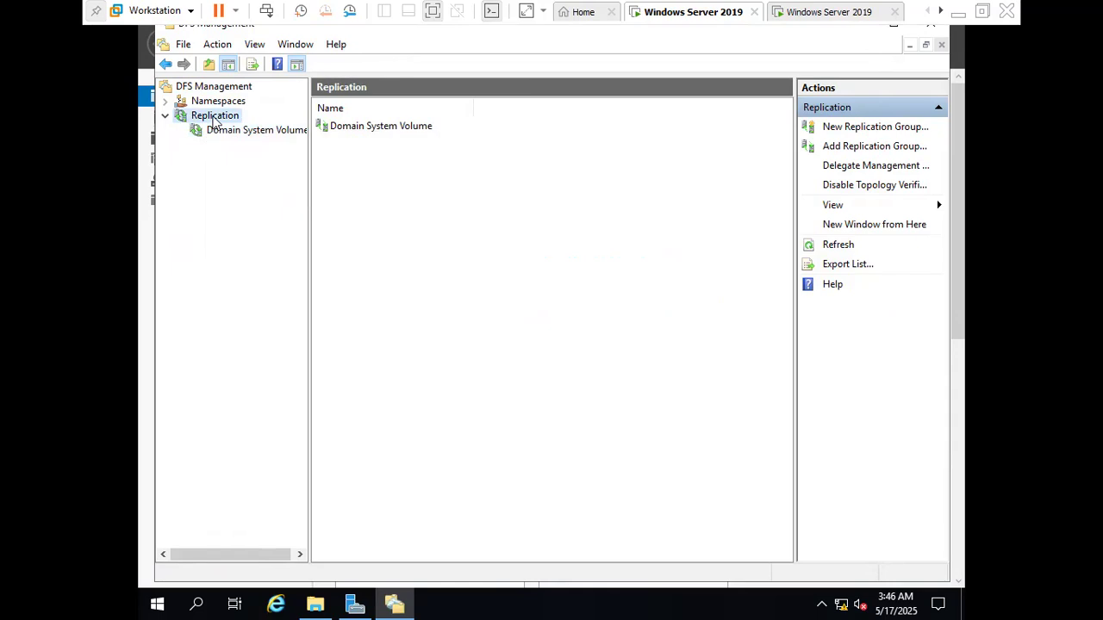
pyautogui.rightClick(211, 116)
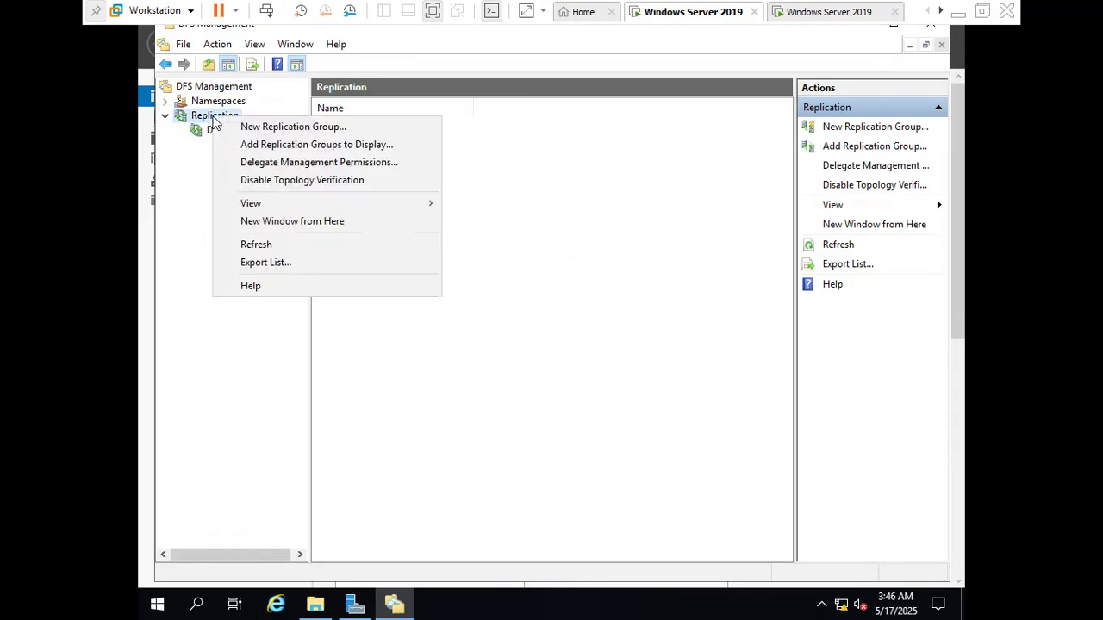
pyautogui.click(353, 129)
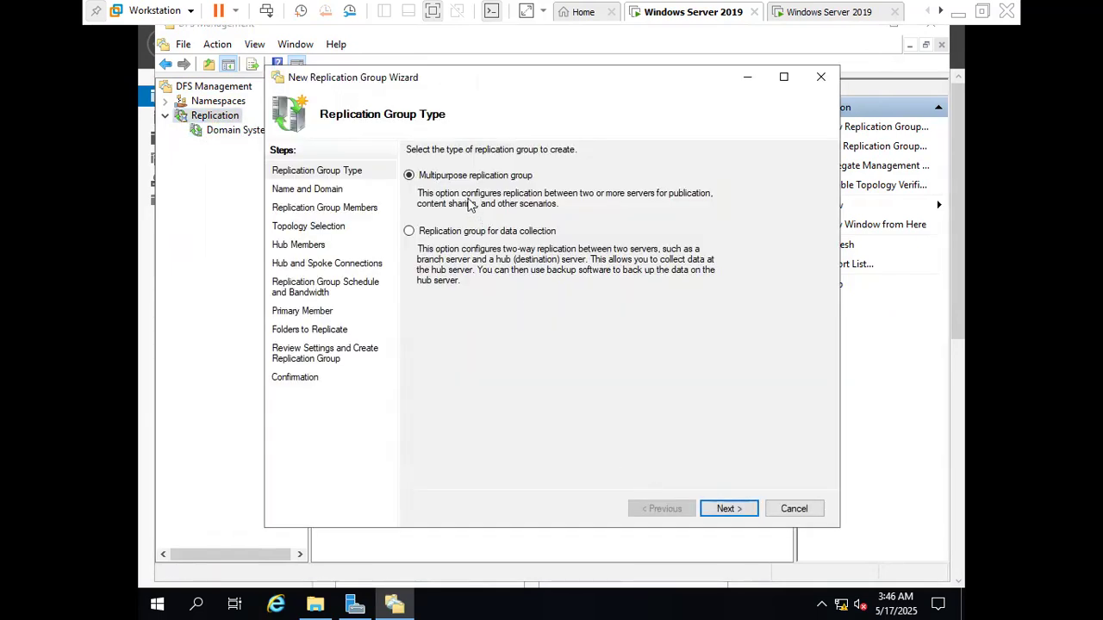
pyautogui.click(440, 235)
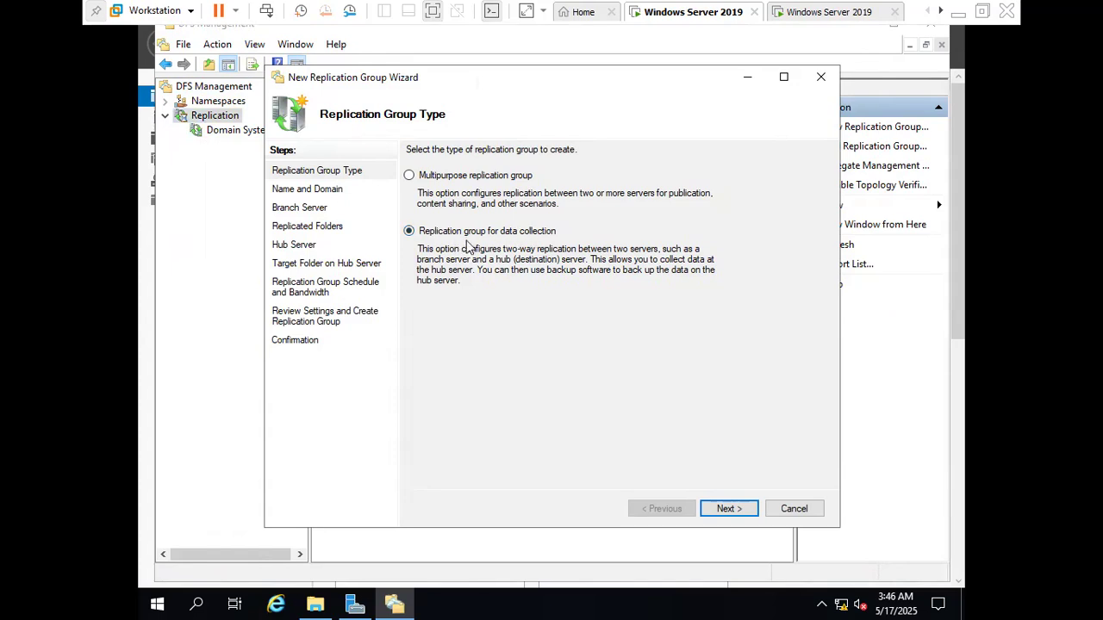
pyautogui.click(728, 515)
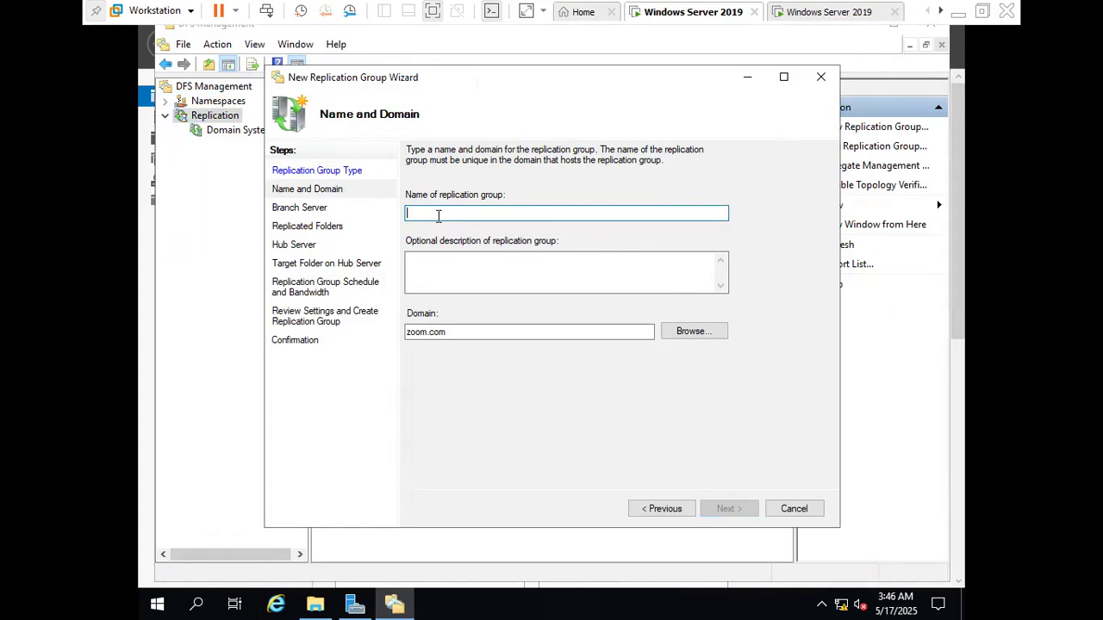
pyautogui.write('alldata')
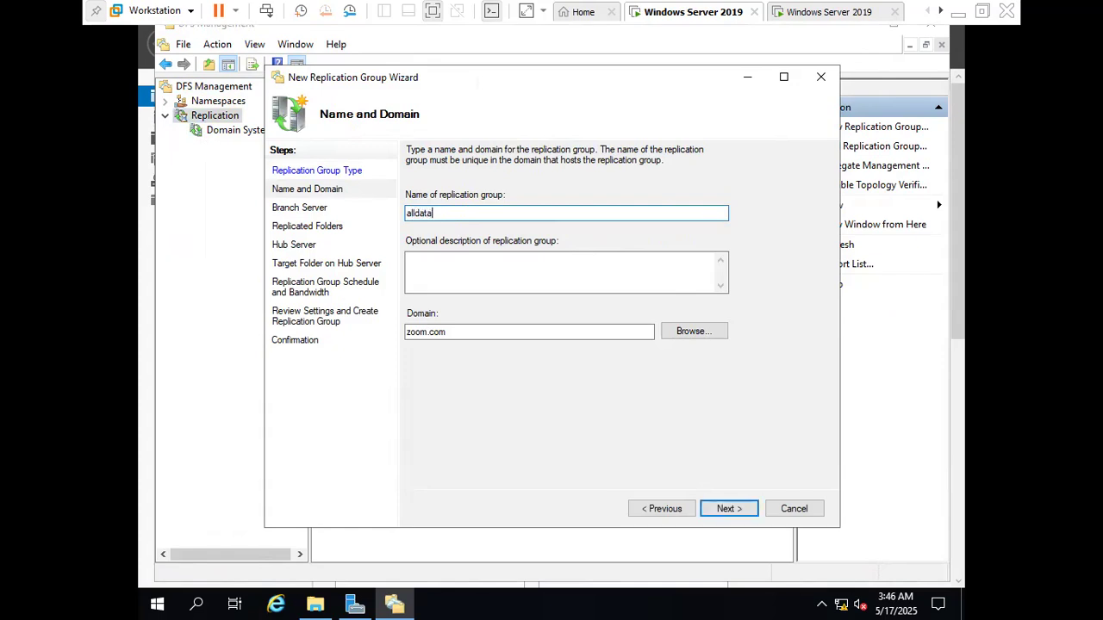
pyautogui.click(729, 509)
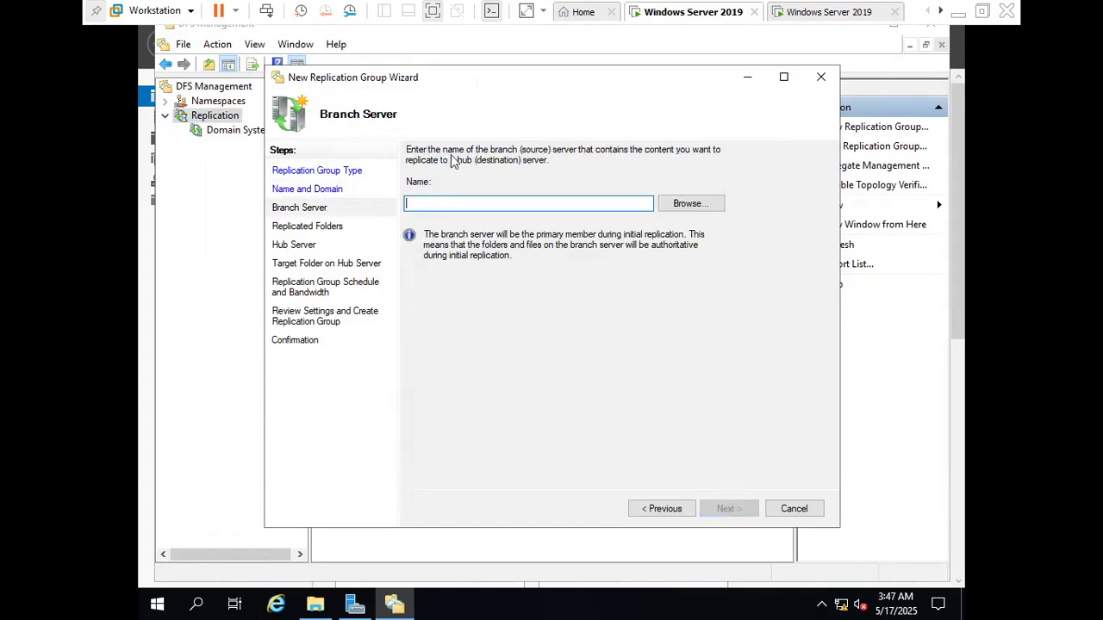
# Find the computer WIN-FN6I79QR124 in zoom.com and set it as the replication group's branch server
pyautogui.click(690, 204)
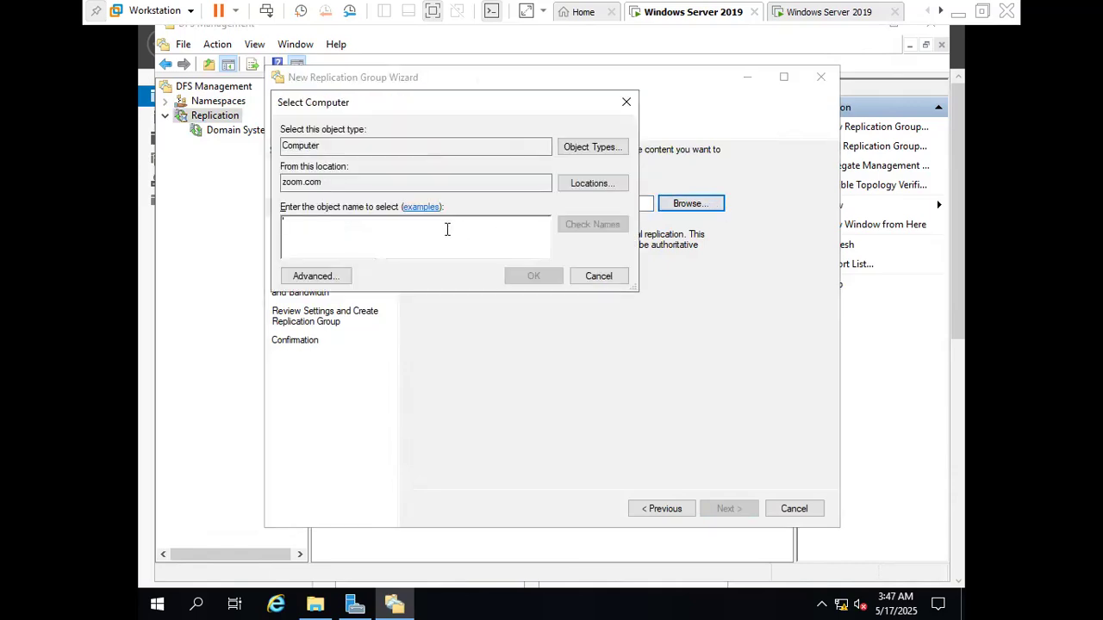
pyautogui.click(327, 277)
pyautogui.click(644, 279)
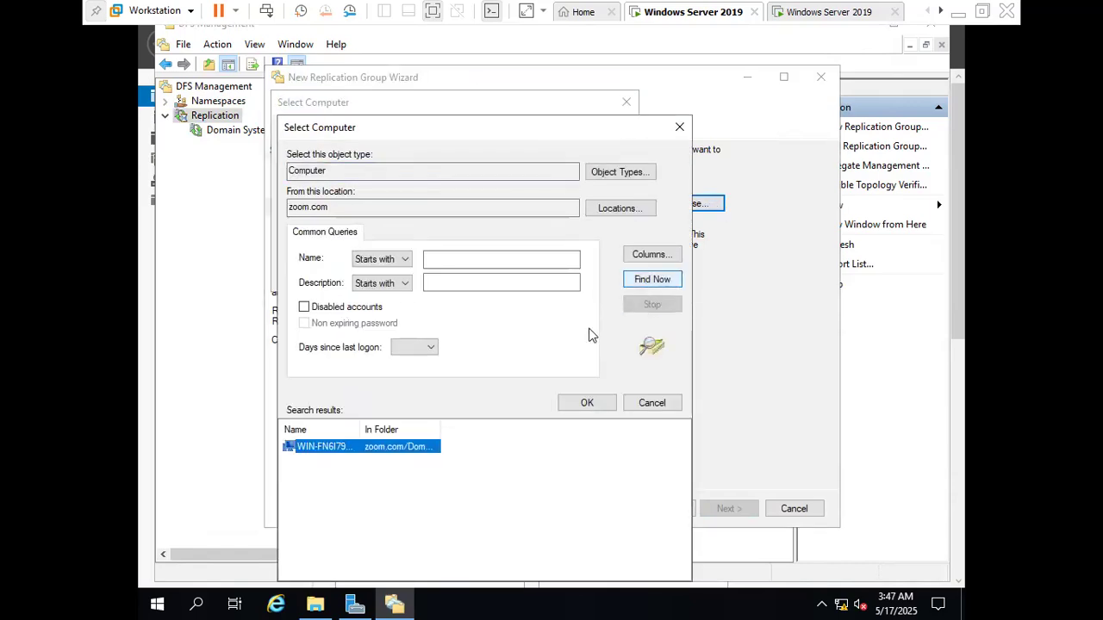
pyautogui.click(587, 404)
pyautogui.click(534, 275)
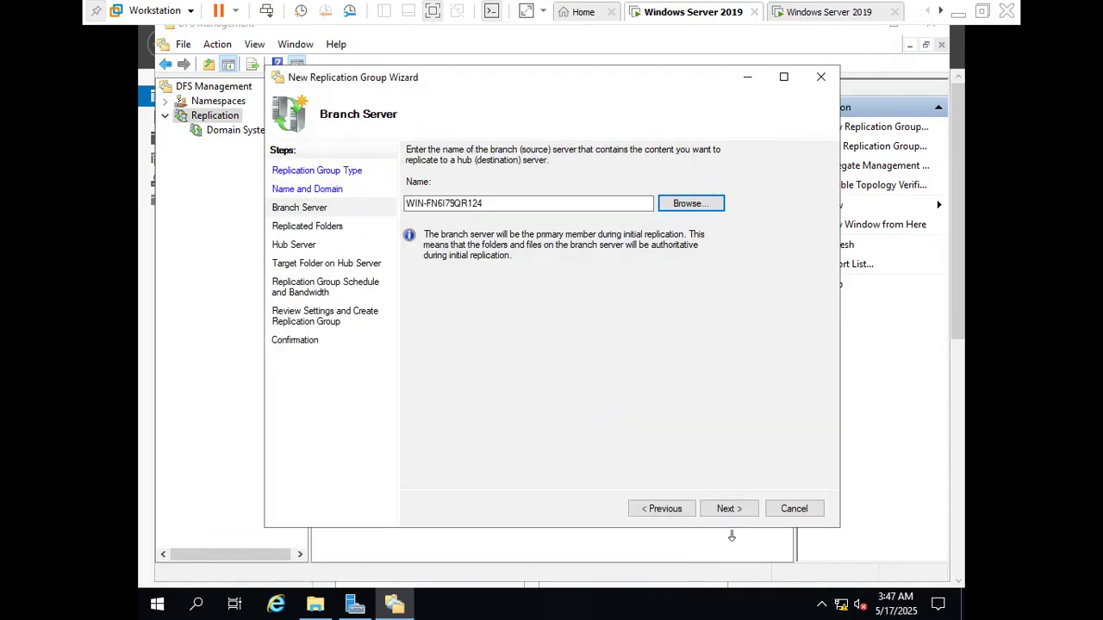
pyautogui.click(728, 509)
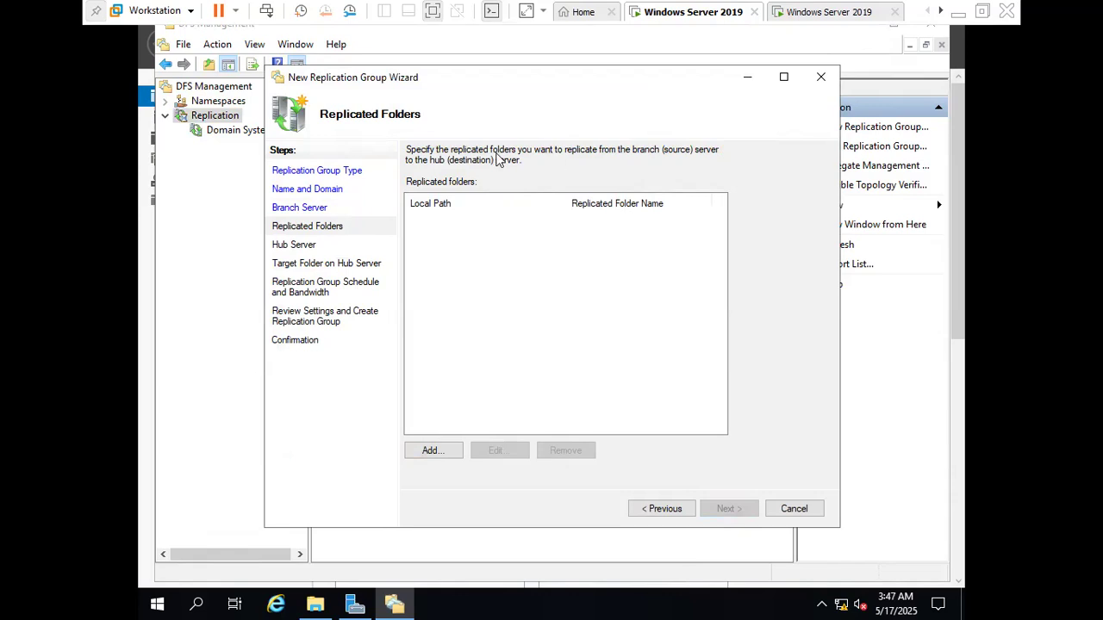
# Add E:\dfs1 from the branch server as the replicated folder, keeping the name based on its path
pyautogui.click(436, 451)
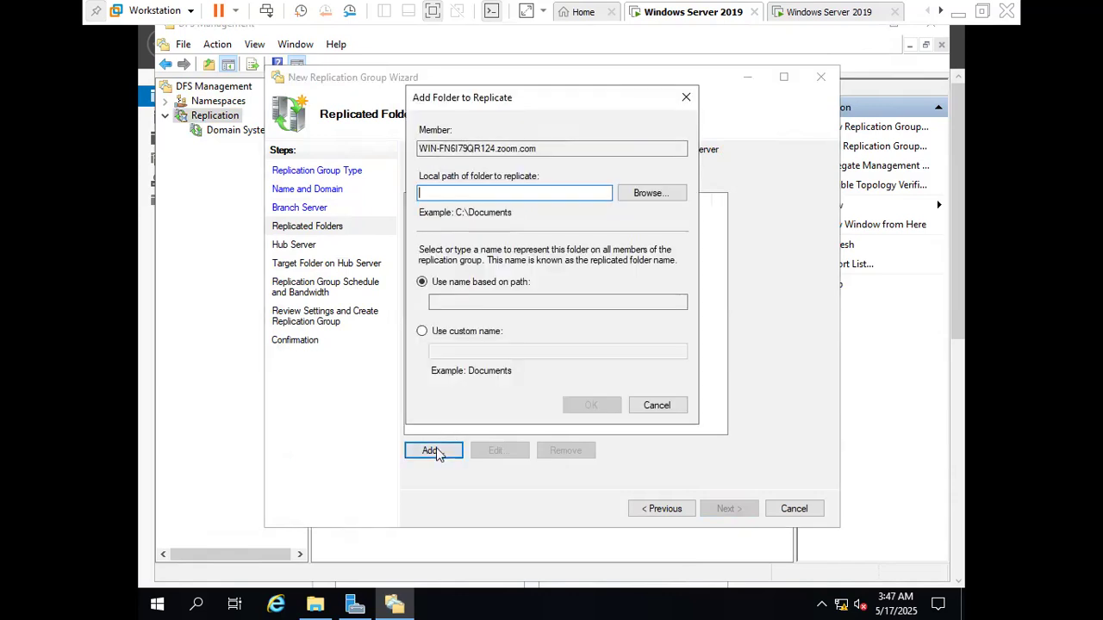
pyautogui.click(647, 195)
pyautogui.click(441, 273)
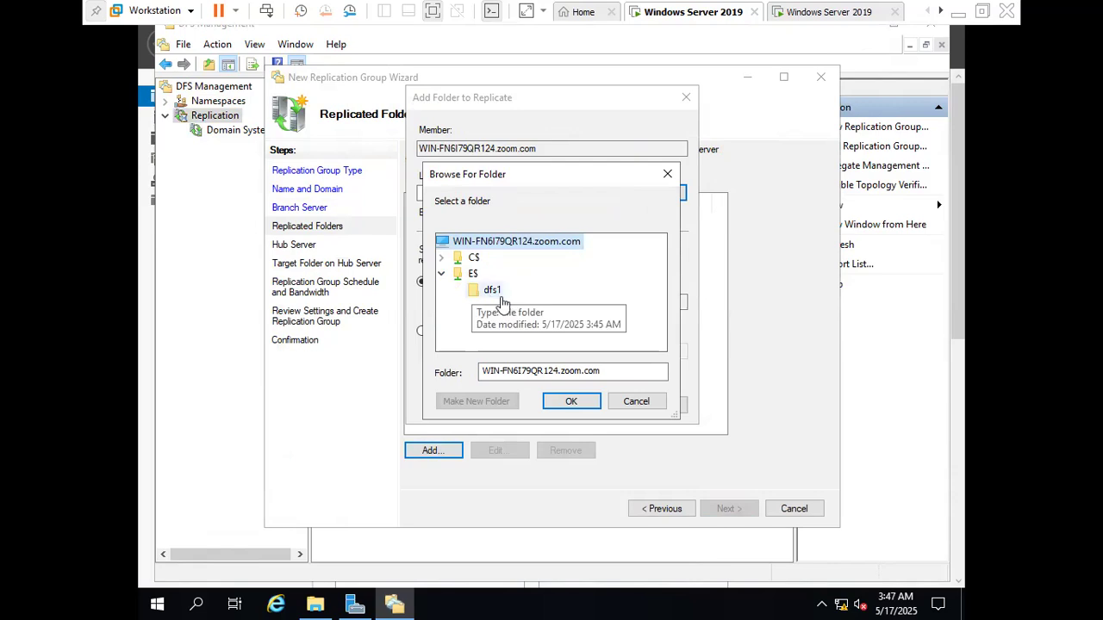
pyautogui.click(492, 290)
pyautogui.click(569, 401)
pyautogui.click(573, 409)
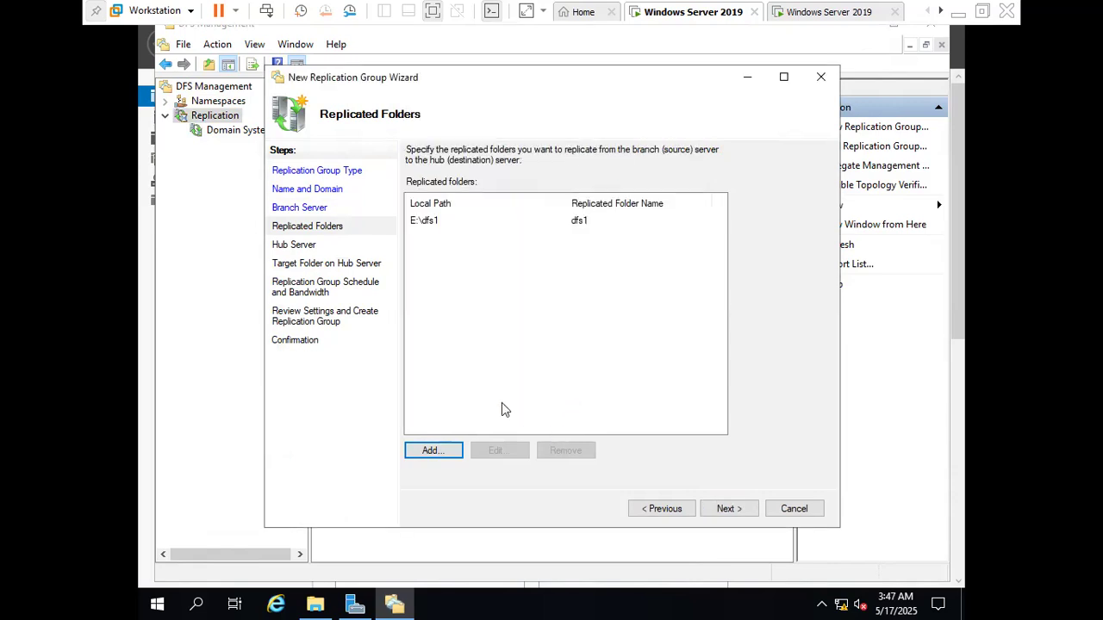
pyautogui.click(728, 508)
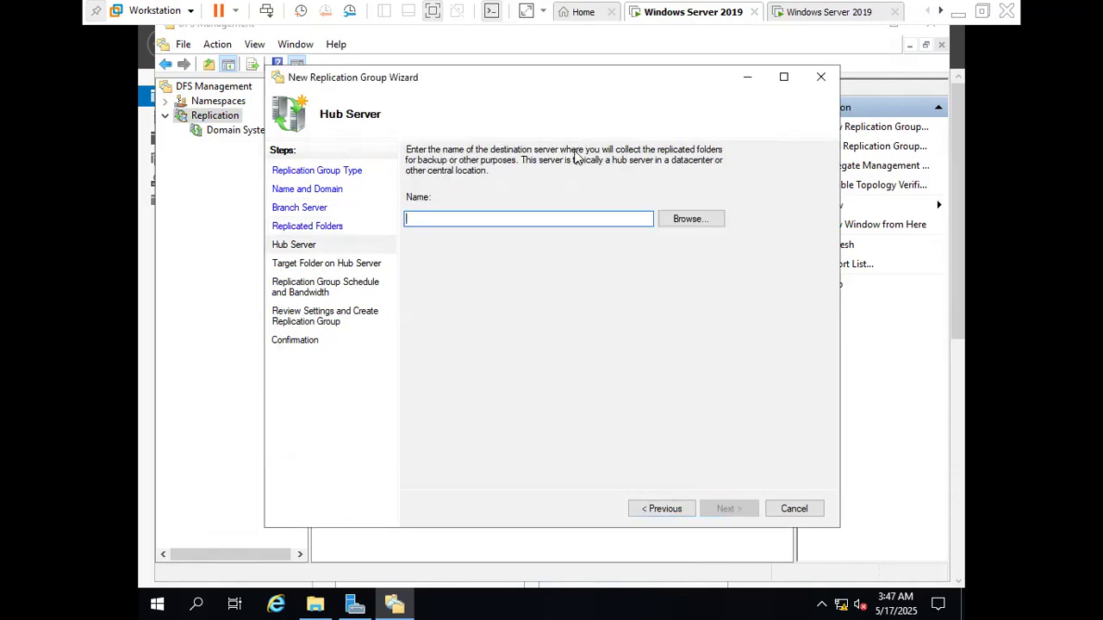
# Find the computer WIN-KQ3PAG2VH5A in root.com and set it as the replication group's hub server
pyautogui.click(686, 219)
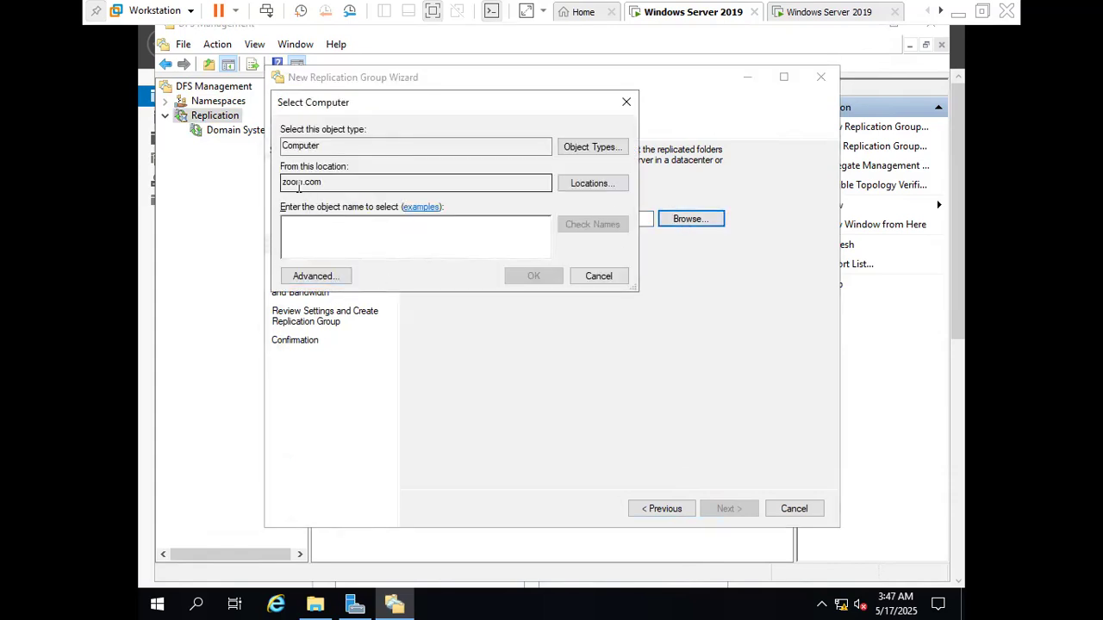
pyautogui.click(583, 188)
pyautogui.click(359, 209)
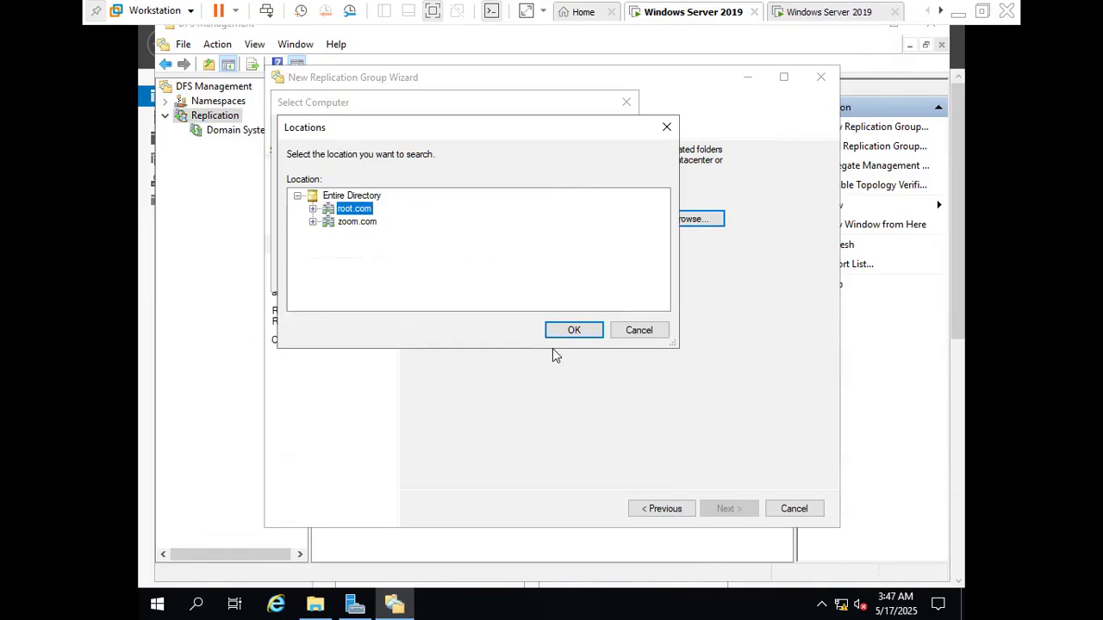
pyautogui.click(571, 329)
pyautogui.click(341, 277)
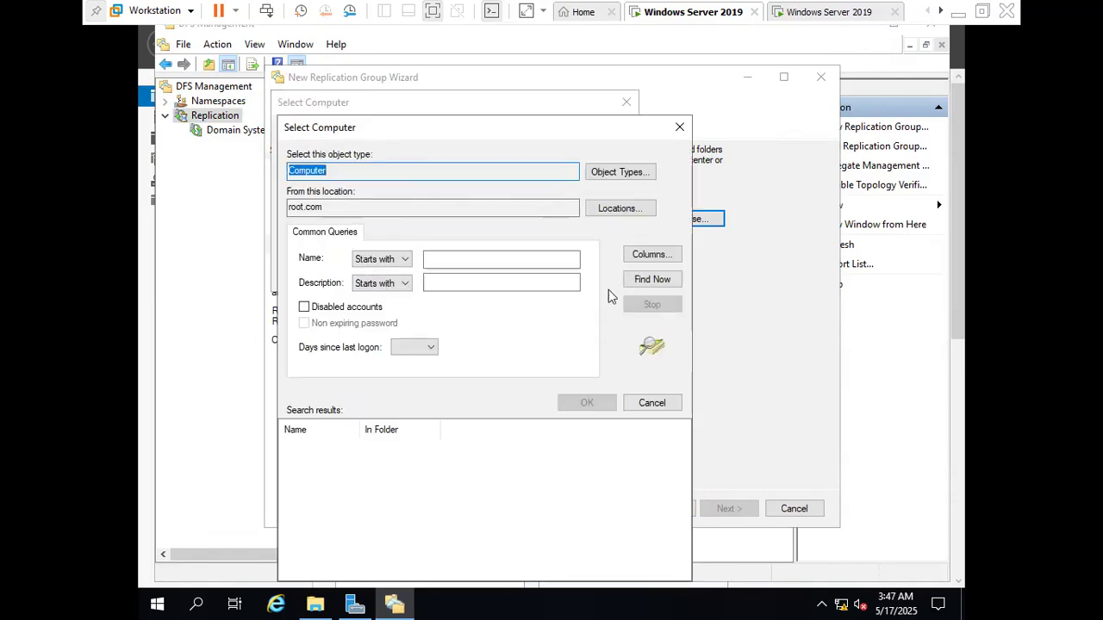
pyautogui.click(652, 284)
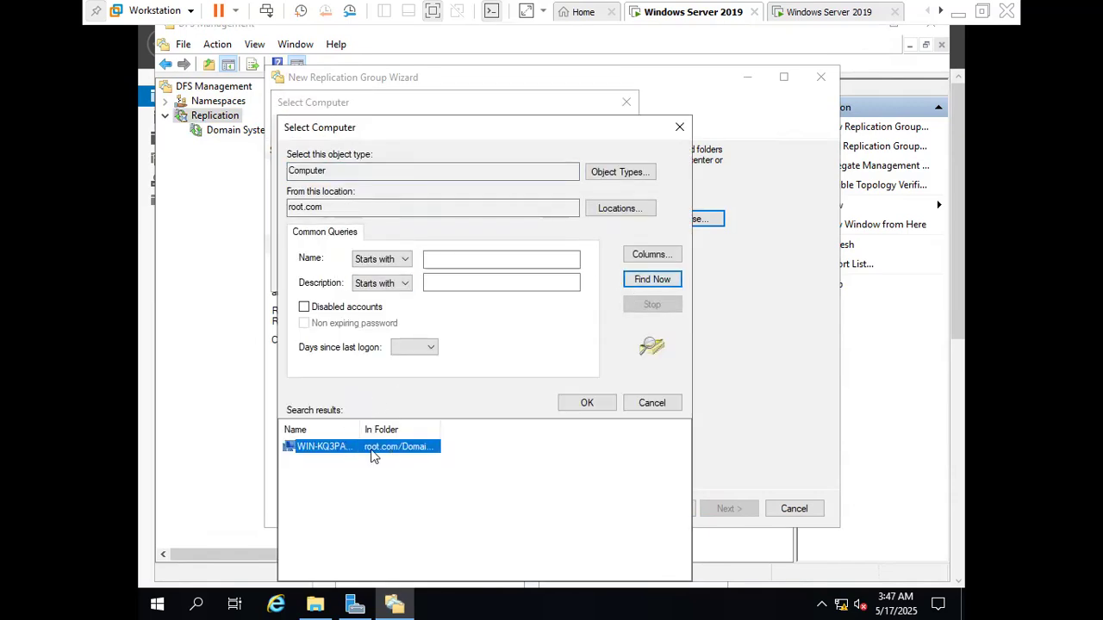
pyautogui.click(602, 404)
pyautogui.click(534, 276)
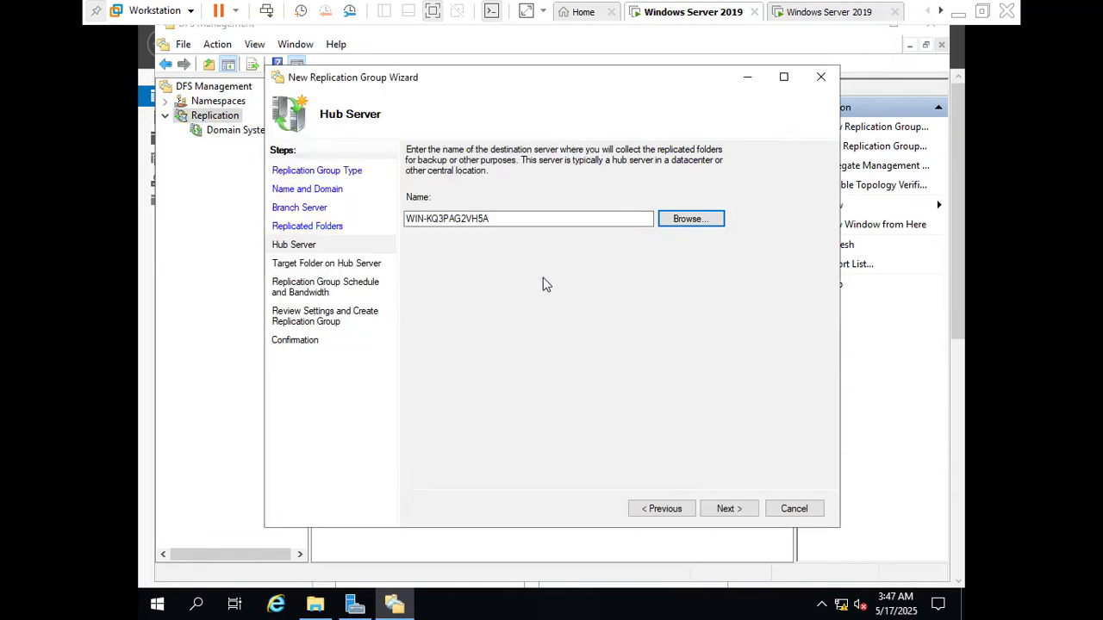
pyautogui.click(738, 510)
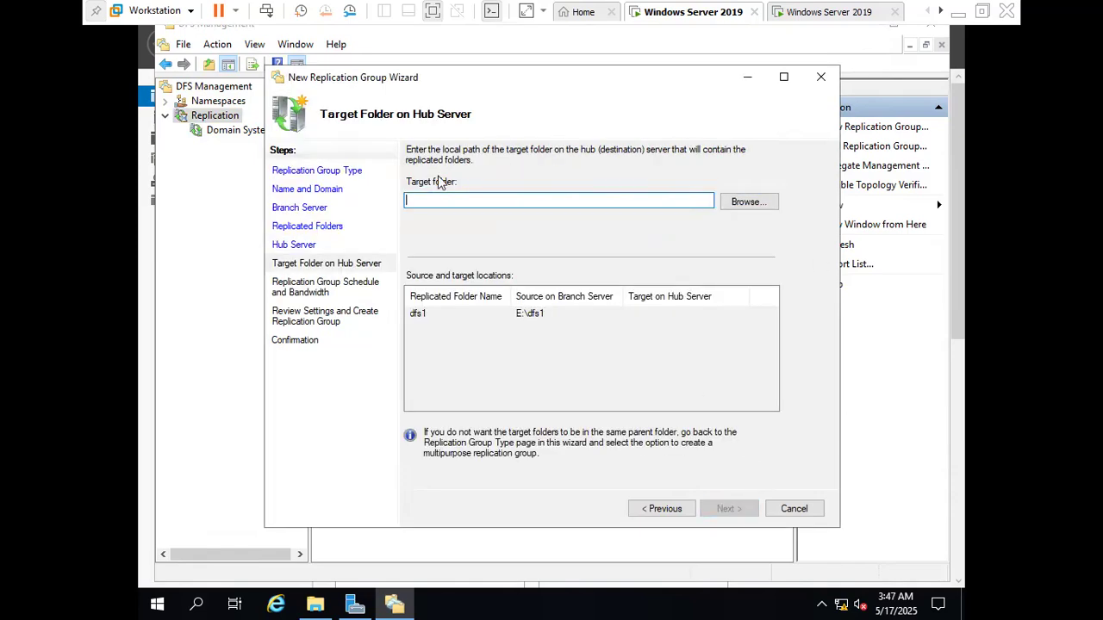
# Set E:\dfs2 as the target folder on the hub server
pyautogui.click(759, 202)
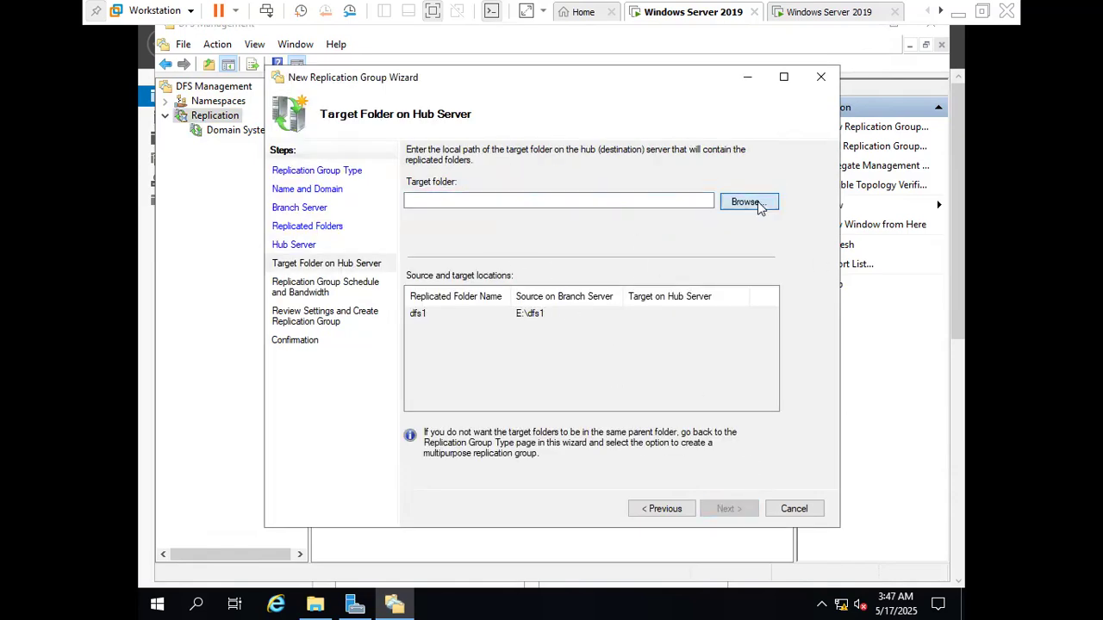
pyautogui.click(442, 274)
pyautogui.click(487, 290)
pyautogui.click(571, 401)
pyautogui.click(724, 510)
# Keep continuous replication at Full bandwidth, create the replication group and close the wizard
pyautogui.click(724, 509)
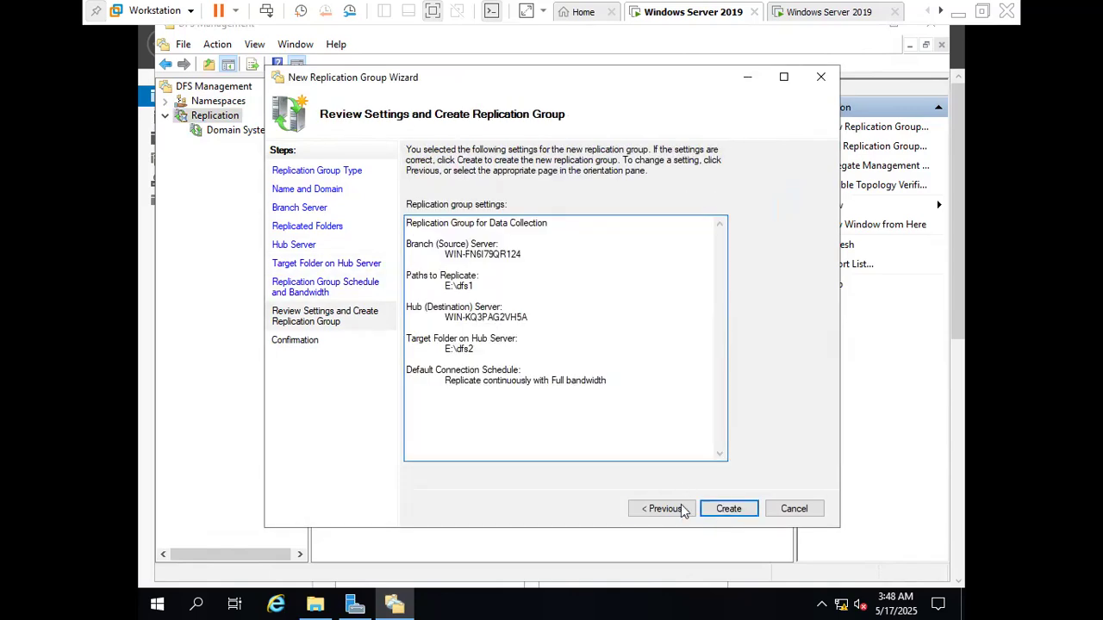
pyautogui.click(660, 509)
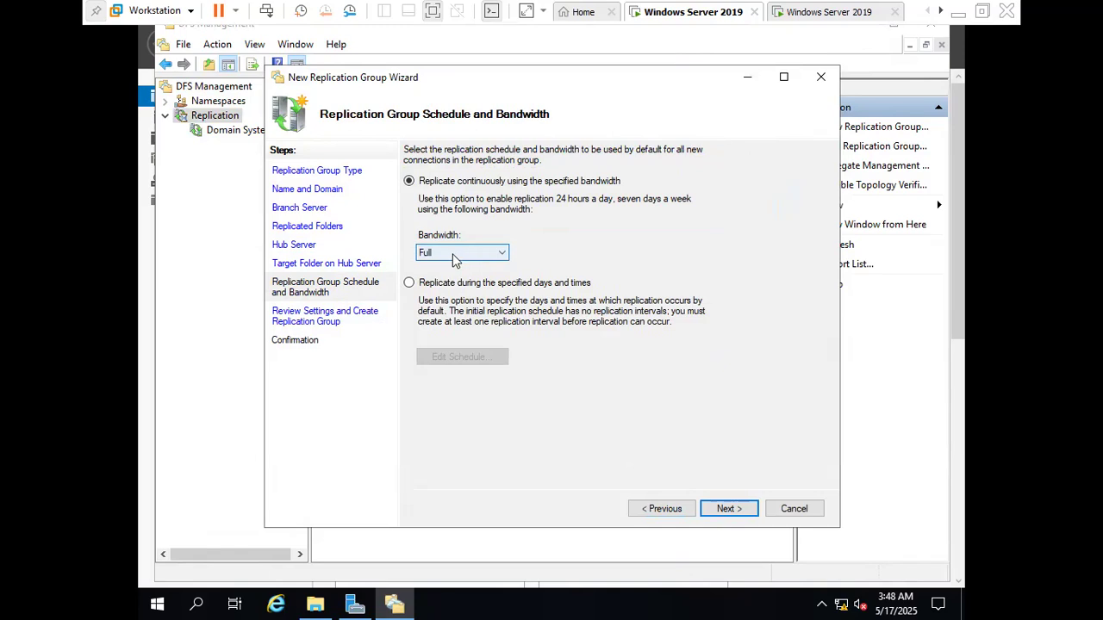
pyautogui.click(726, 510)
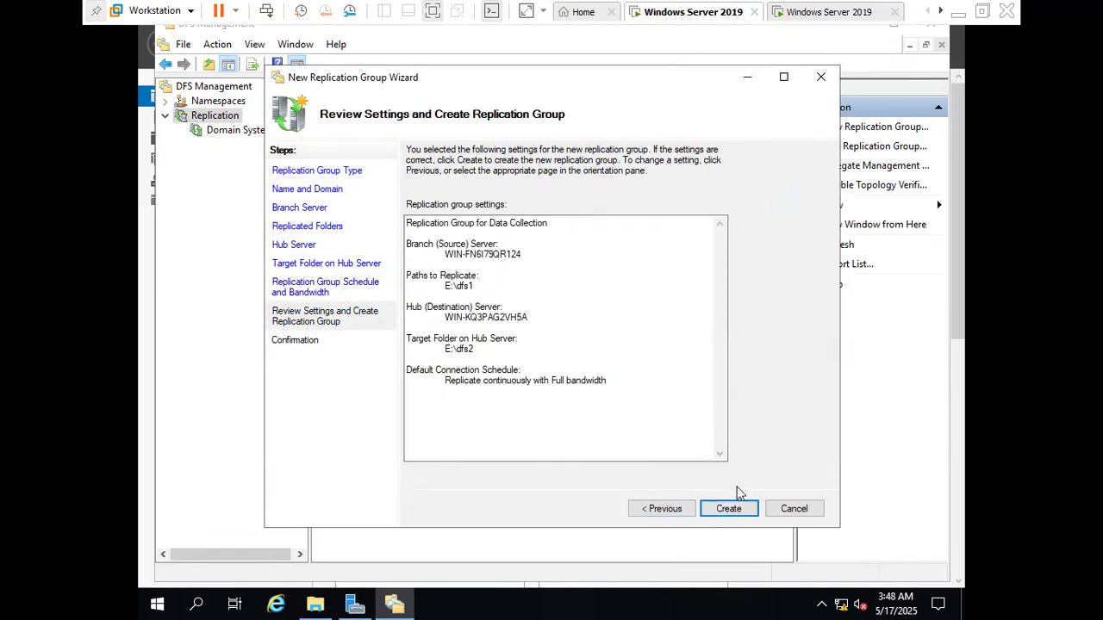
pyautogui.click(728, 509)
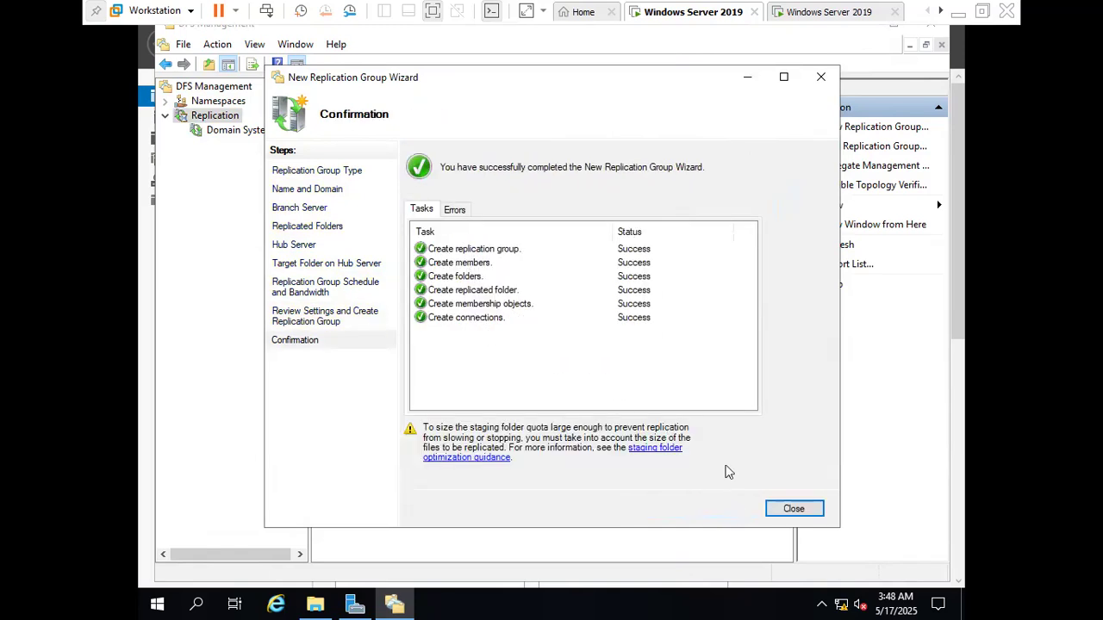
pyautogui.click(811, 513)
pyautogui.click(705, 347)
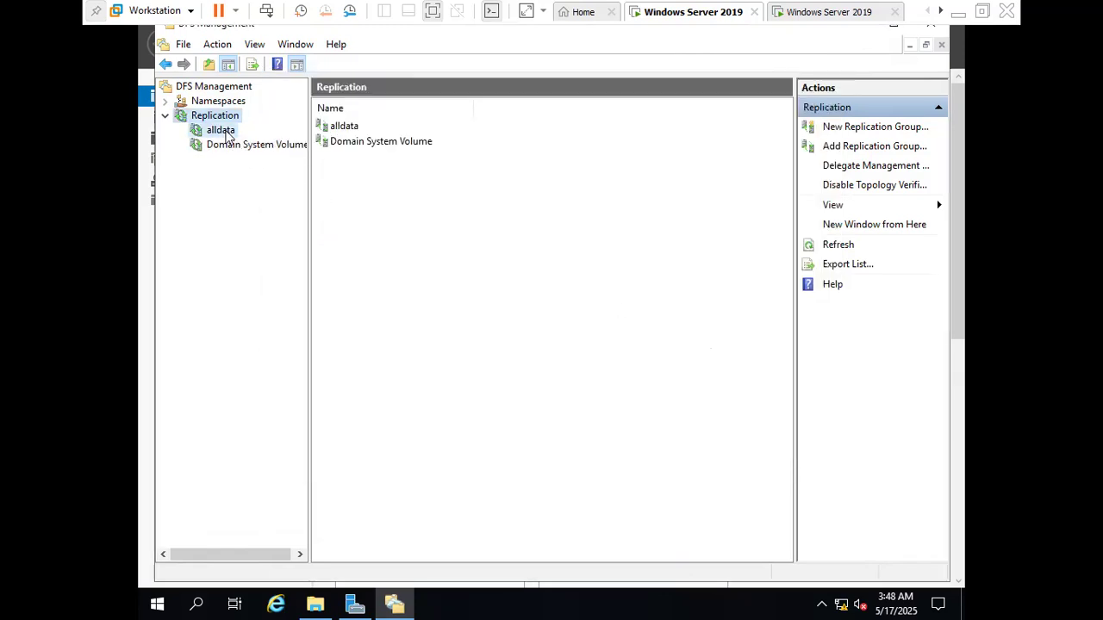
# Start sharing and publishing alldata's replicated folder dfs1 in a namespace, accepting the proposed shared folders for both members
pyautogui.click(222, 130)
pyautogui.click(472, 114)
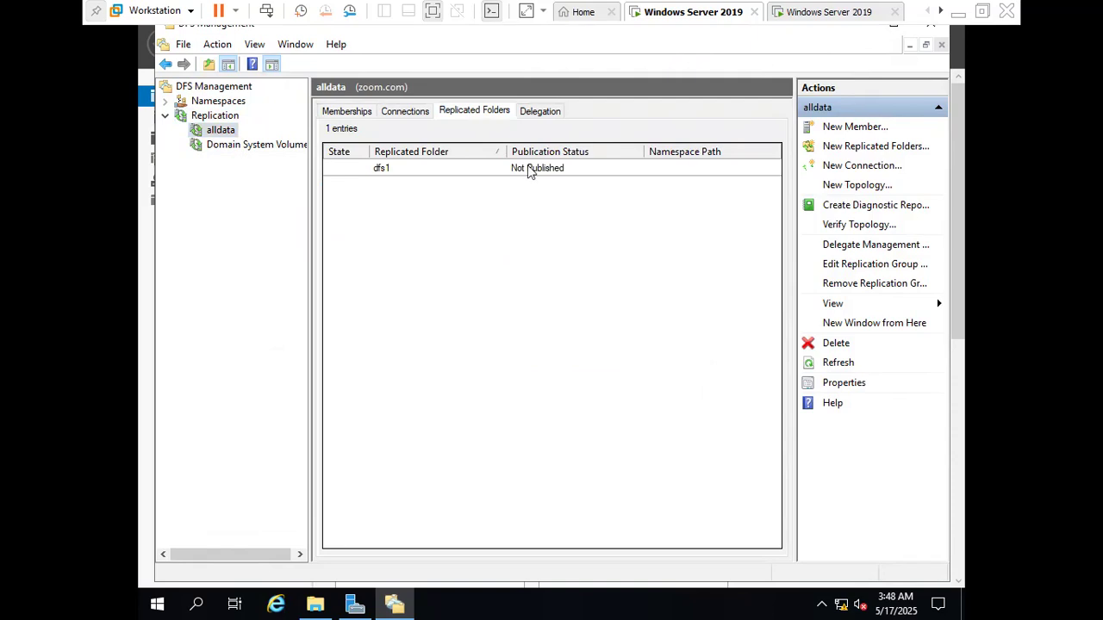
pyautogui.click(547, 170)
pyautogui.rightClick(543, 170)
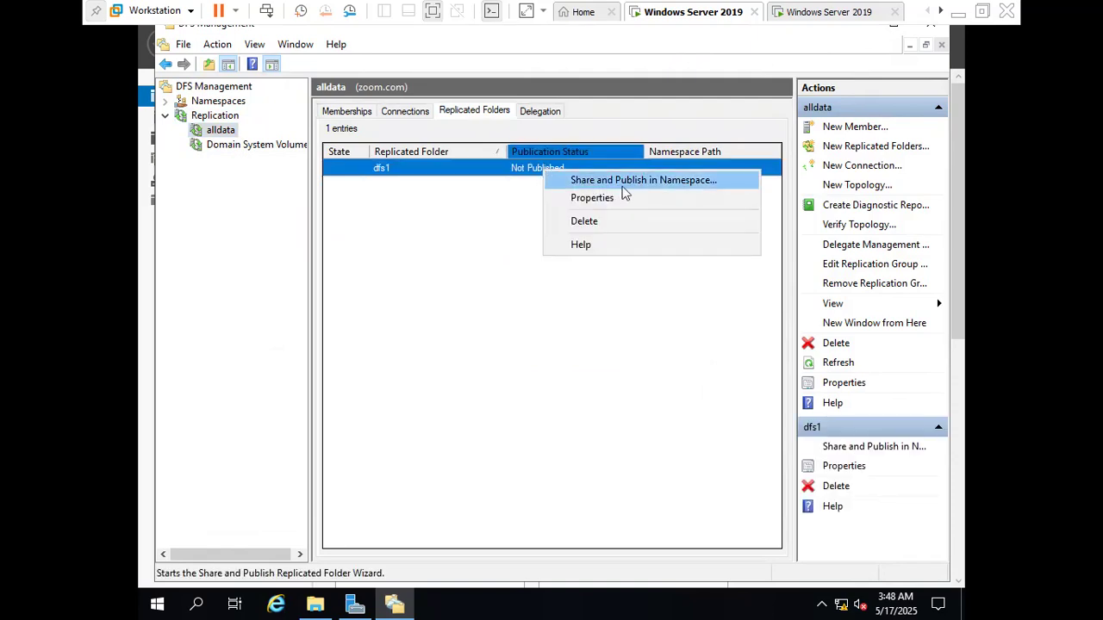
pyautogui.click(672, 183)
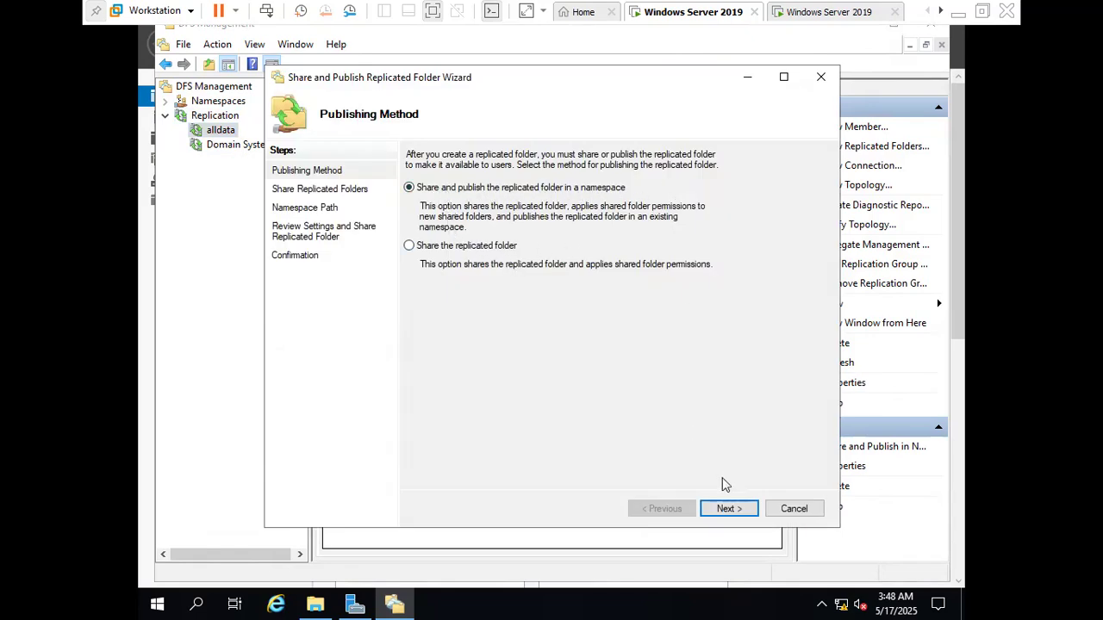
pyautogui.click(729, 509)
pyautogui.click(728, 508)
pyautogui.click(662, 508)
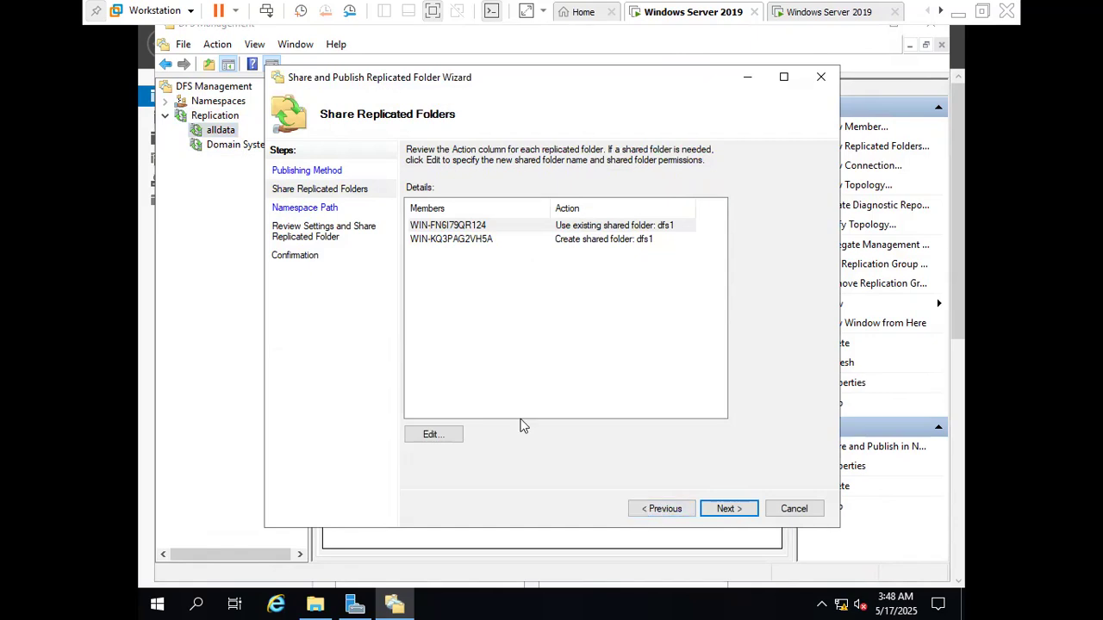
pyautogui.click(728, 509)
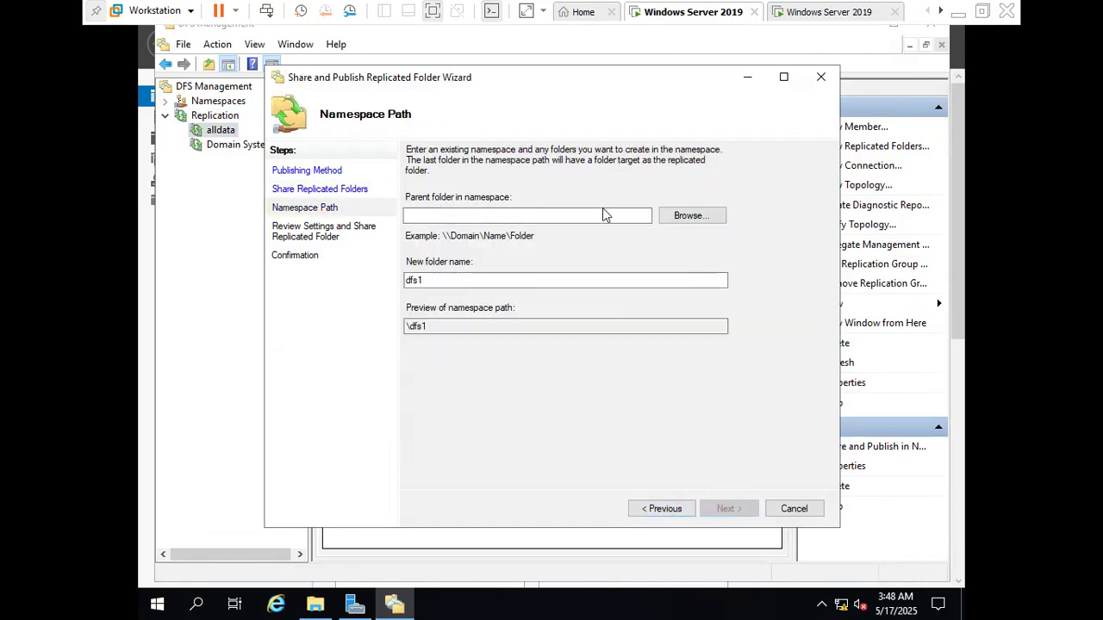
# Start a new namespace for the published folder and choose win-fn6i79qr124 from zoom.com as its namespace server
pyautogui.click(680, 216)
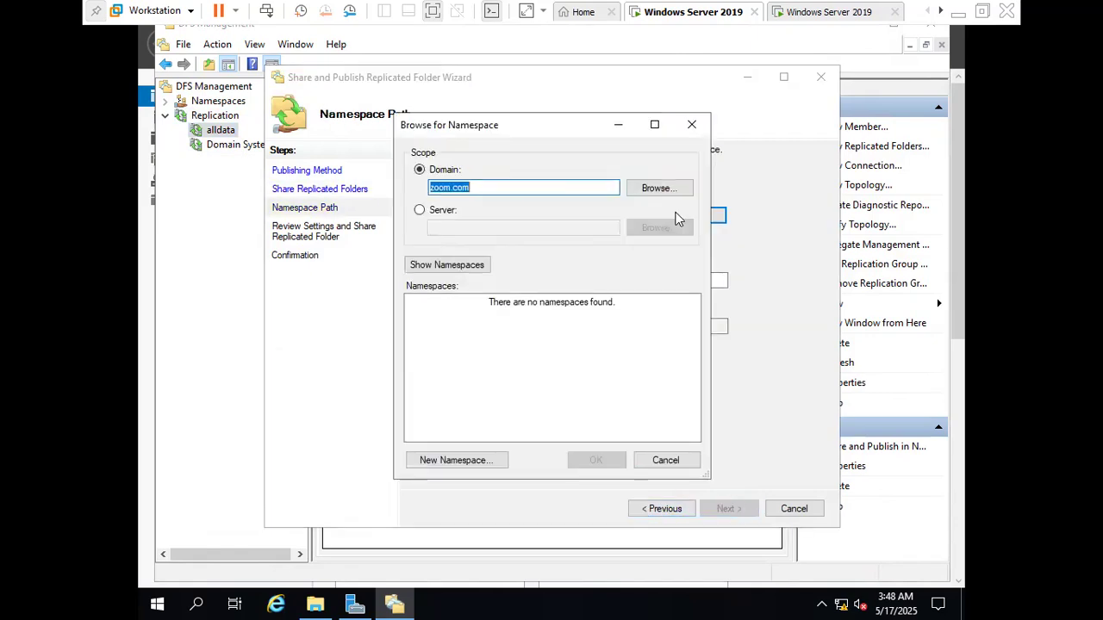
pyautogui.click(468, 462)
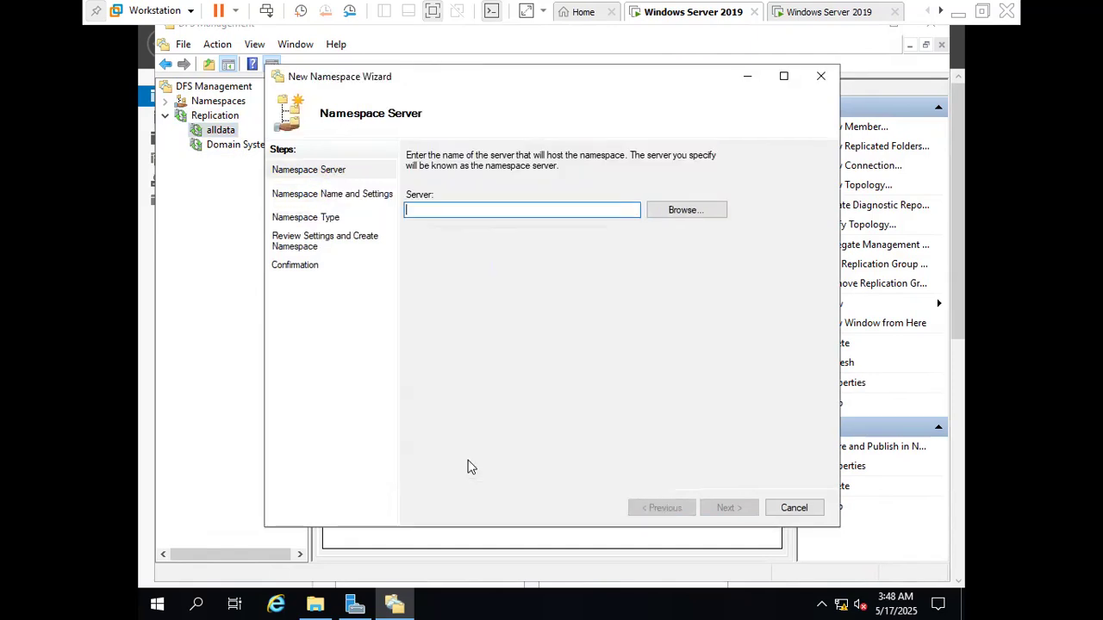
pyautogui.click(665, 216)
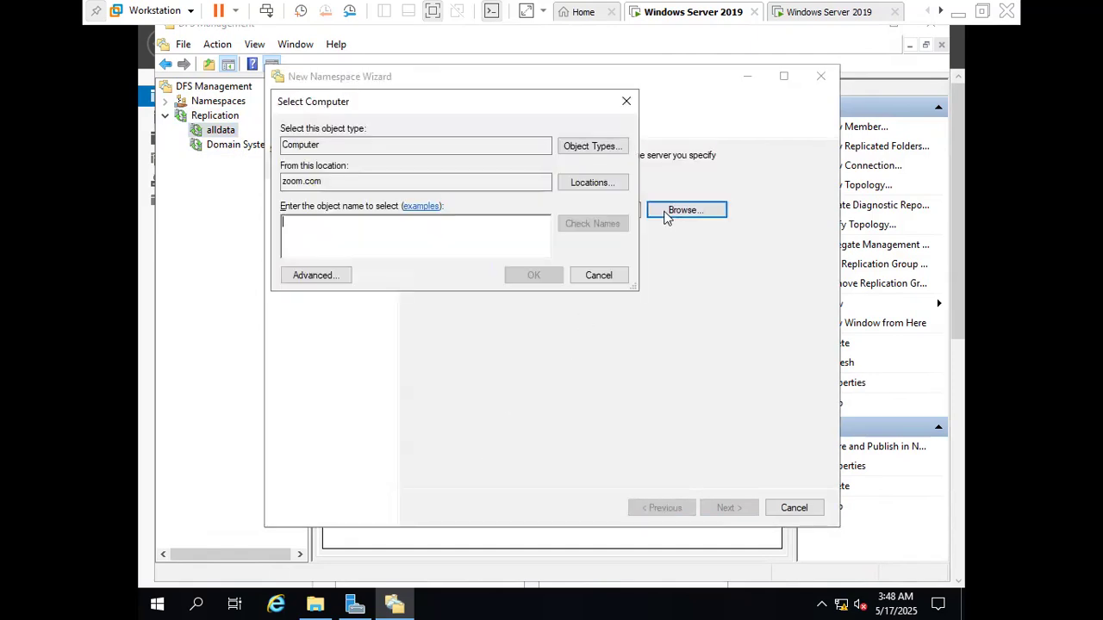
pyautogui.click(332, 277)
pyautogui.click(647, 281)
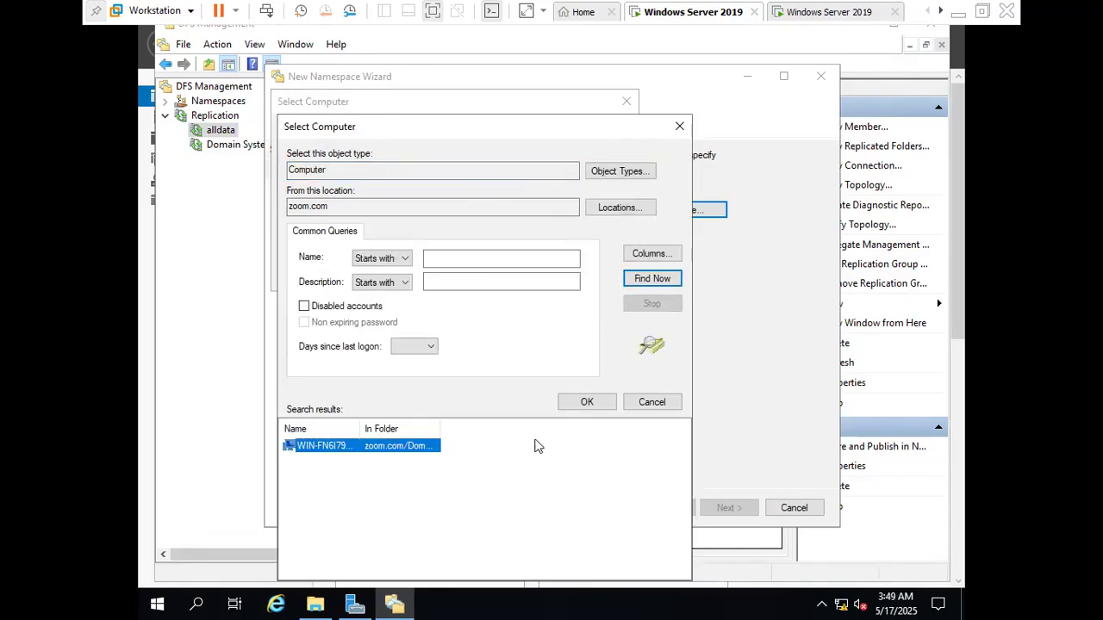
pyautogui.click(587, 401)
pyautogui.click(539, 281)
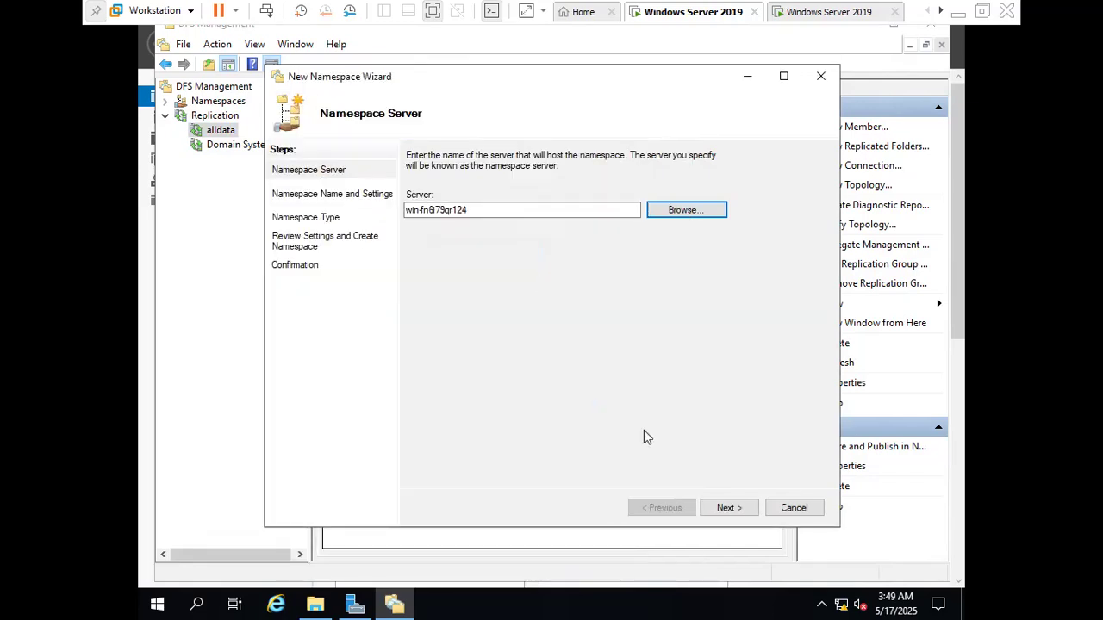
pyautogui.click(728, 509)
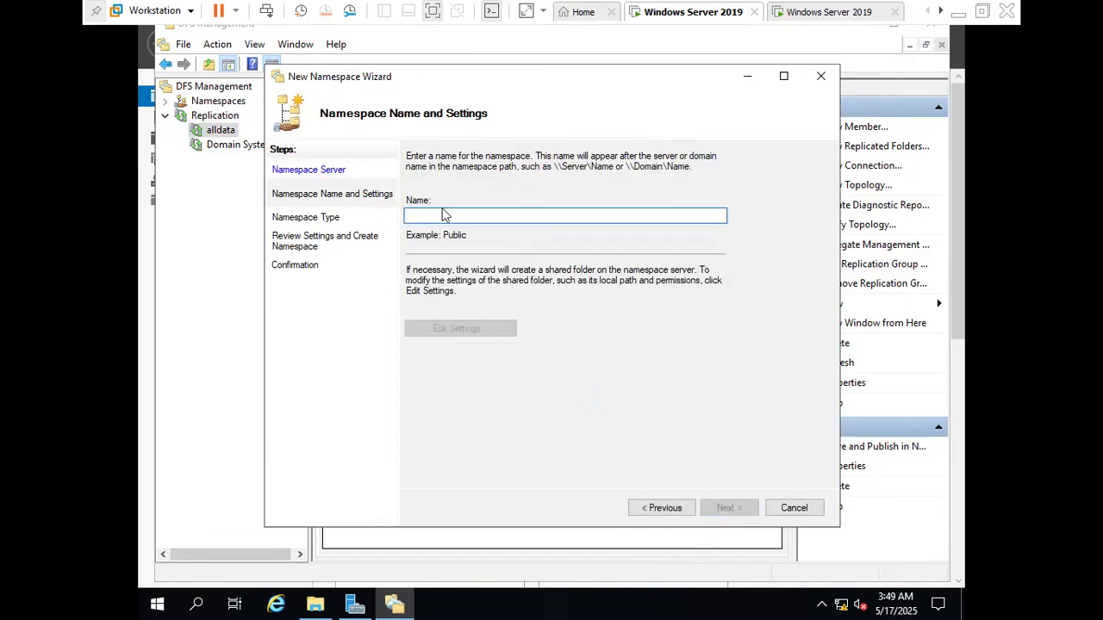
# Name the namespace alldfsdata and give administrators full access and other users read and write permissions on its shared folder
pyautogui.write('alldfsdata')
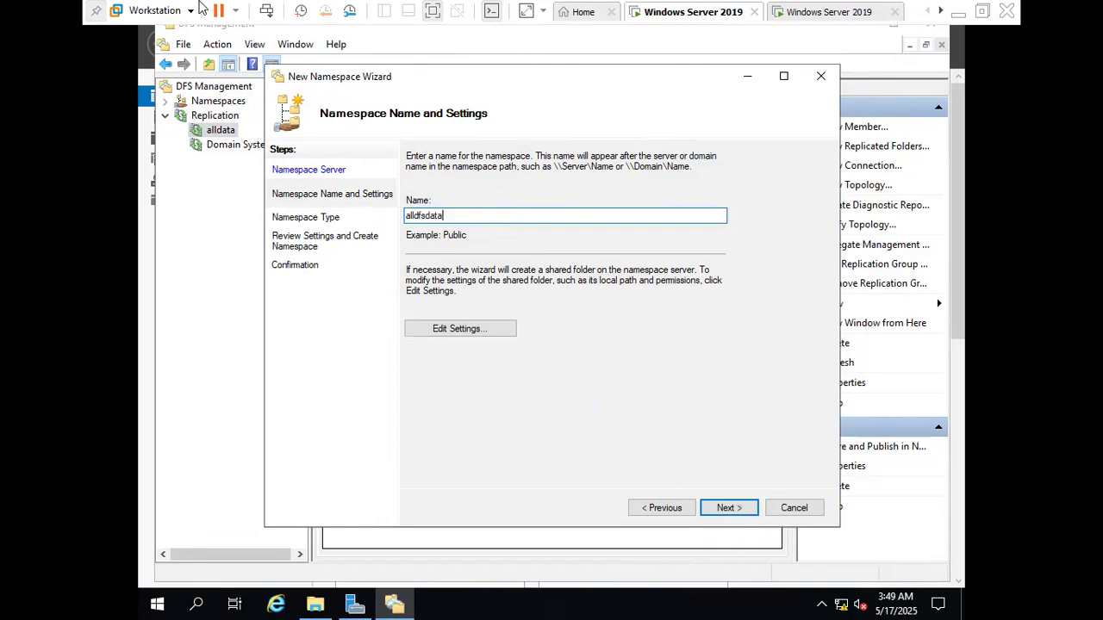
pyautogui.click(431, 330)
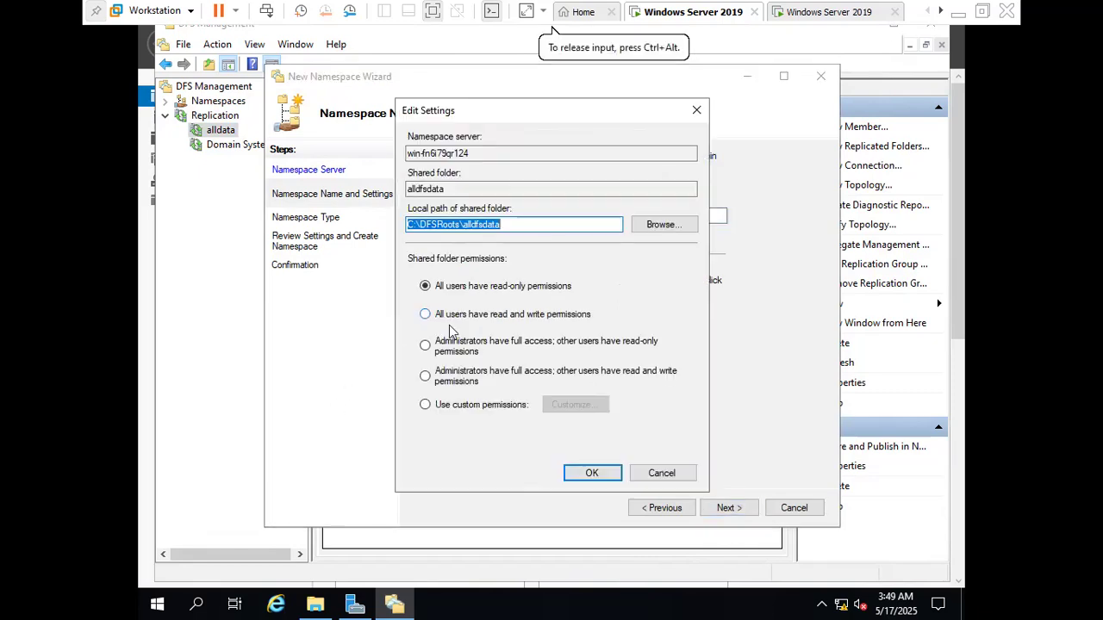
pyautogui.click(445, 379)
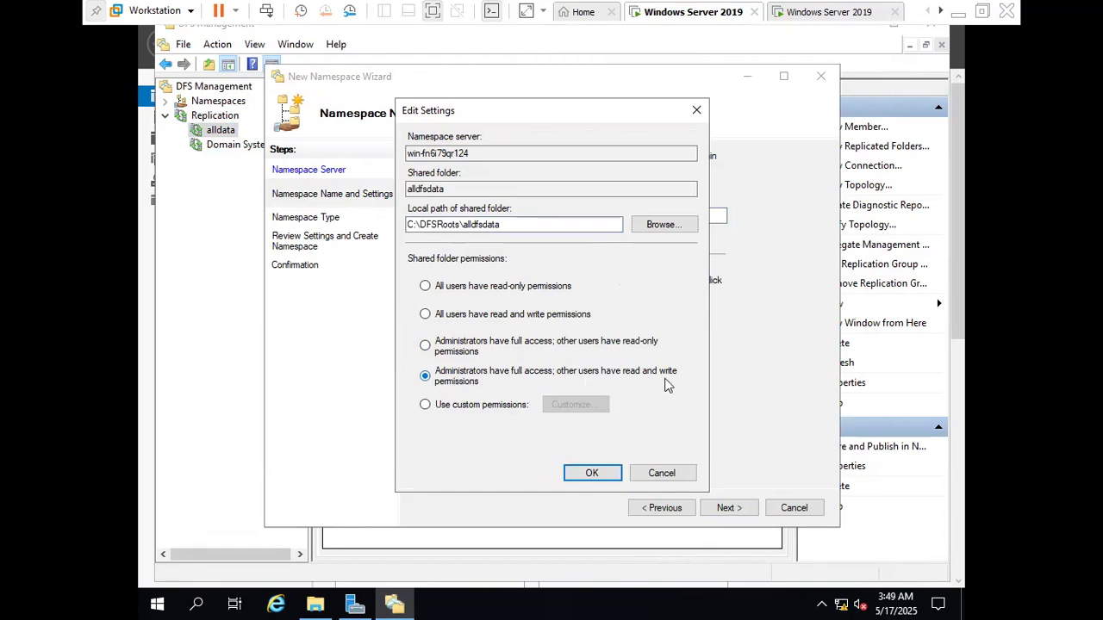
pyautogui.click(608, 478)
pyautogui.click(712, 510)
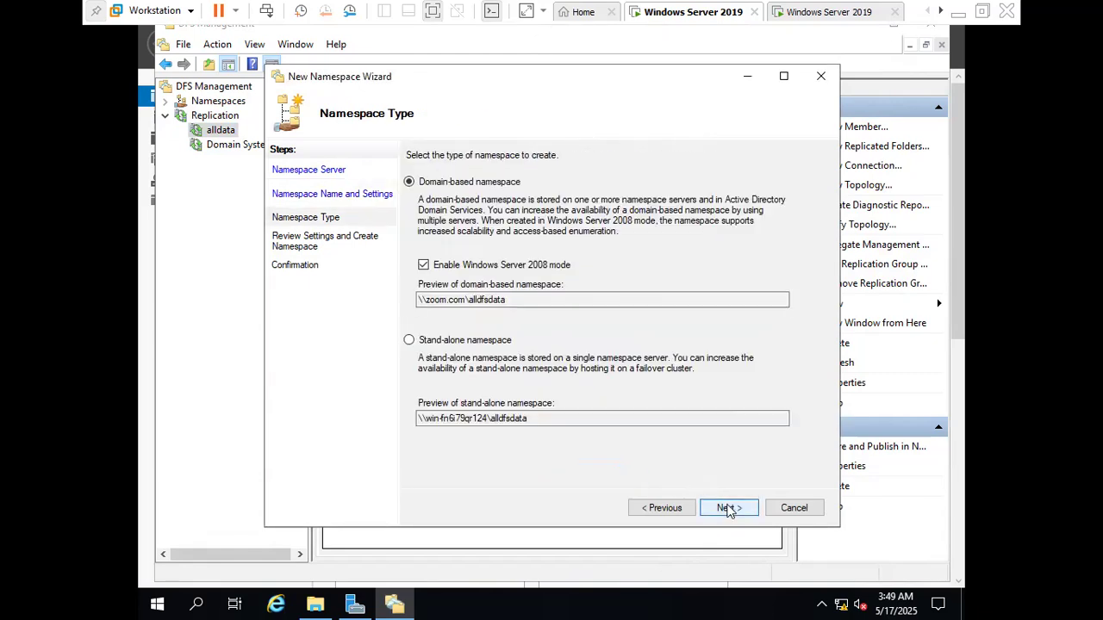
# Create the domain-based namespace in Windows Server 2008 mode and select \\zoom.com\alldfsdata as the parent folder for dfs1
pyautogui.click(721, 512)
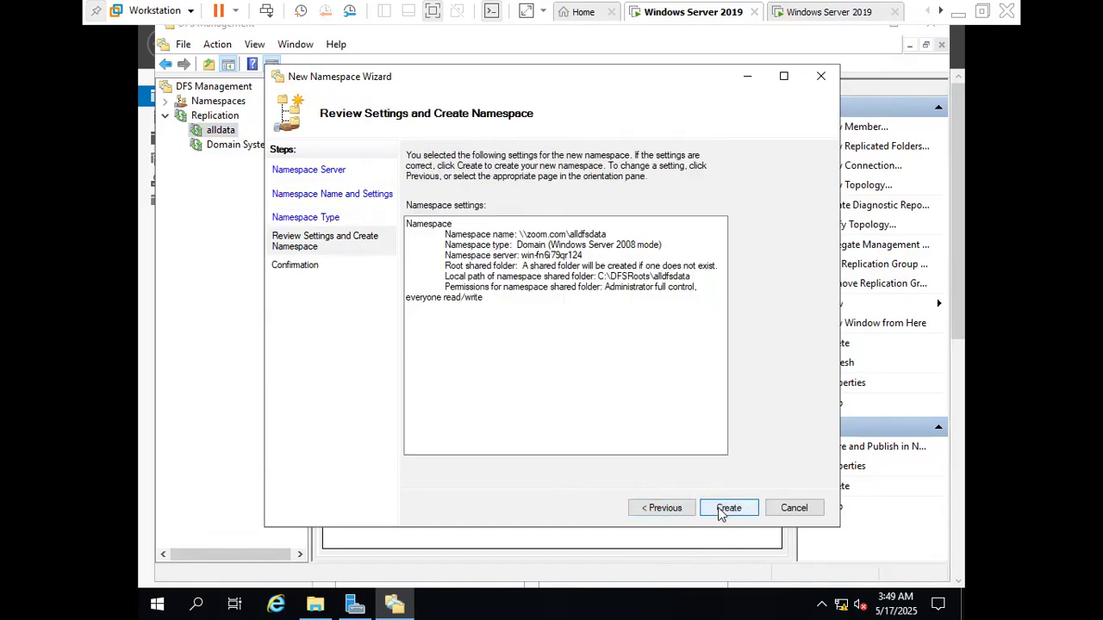
pyautogui.click(722, 512)
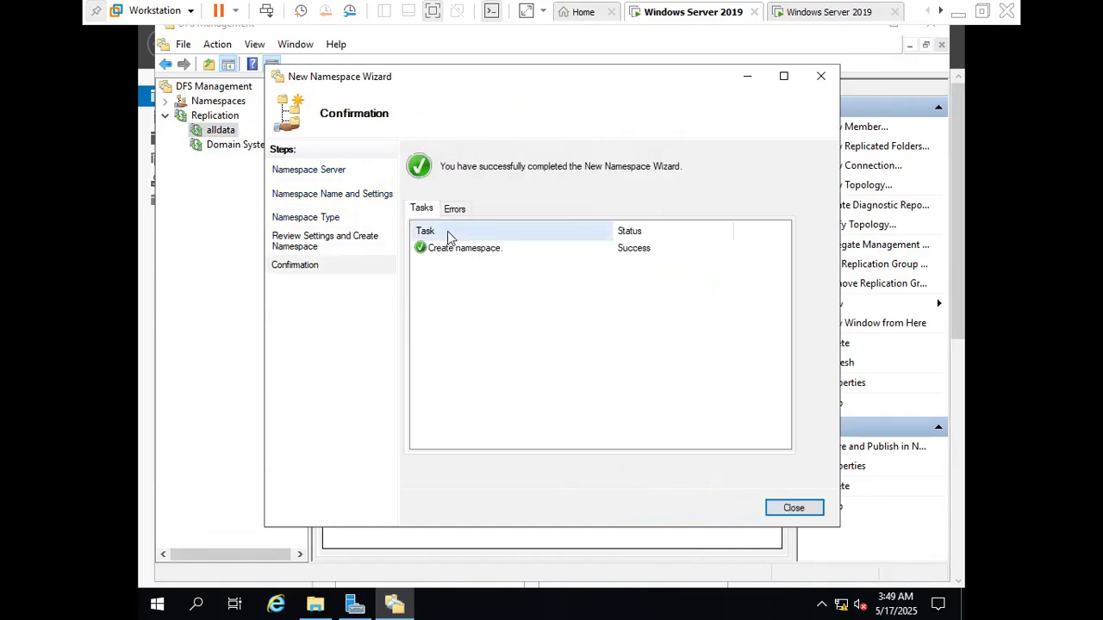
pyautogui.click(779, 509)
pyautogui.click(472, 303)
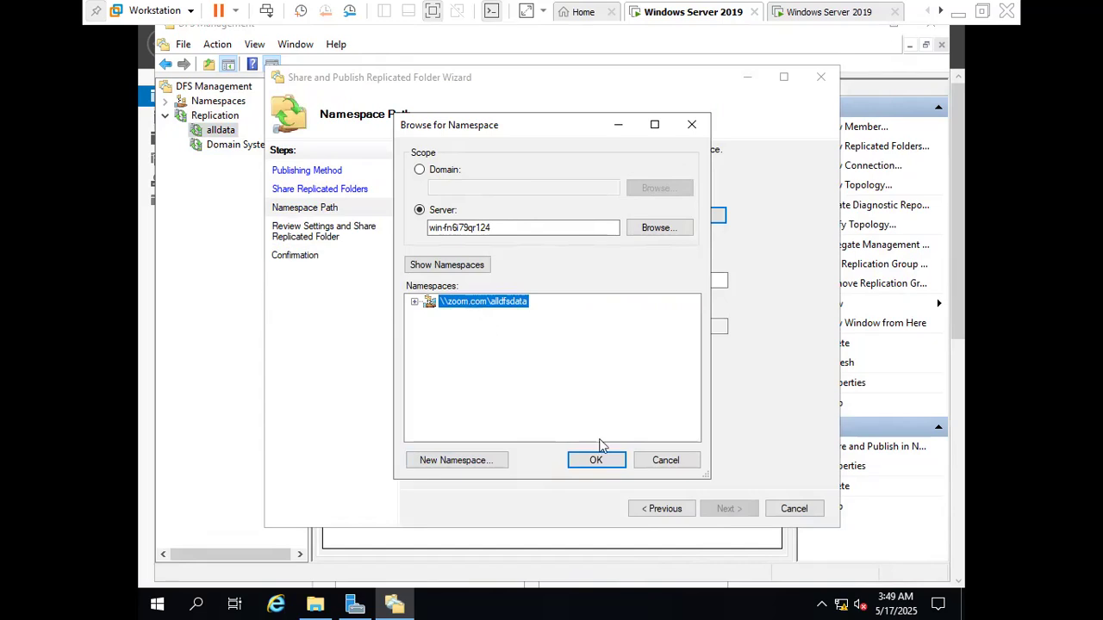
pyautogui.click(585, 459)
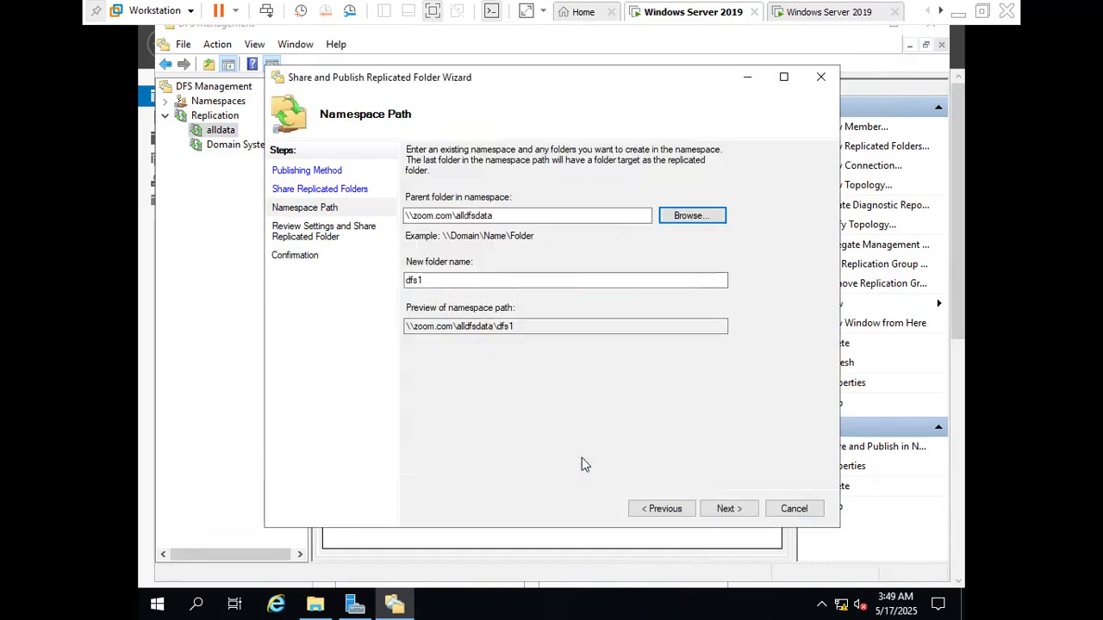
# Share and publish the replicated folder at \\zoom.com\alldfsdata\dfs1, finish the wizard and close DFS Management
pyautogui.click(728, 510)
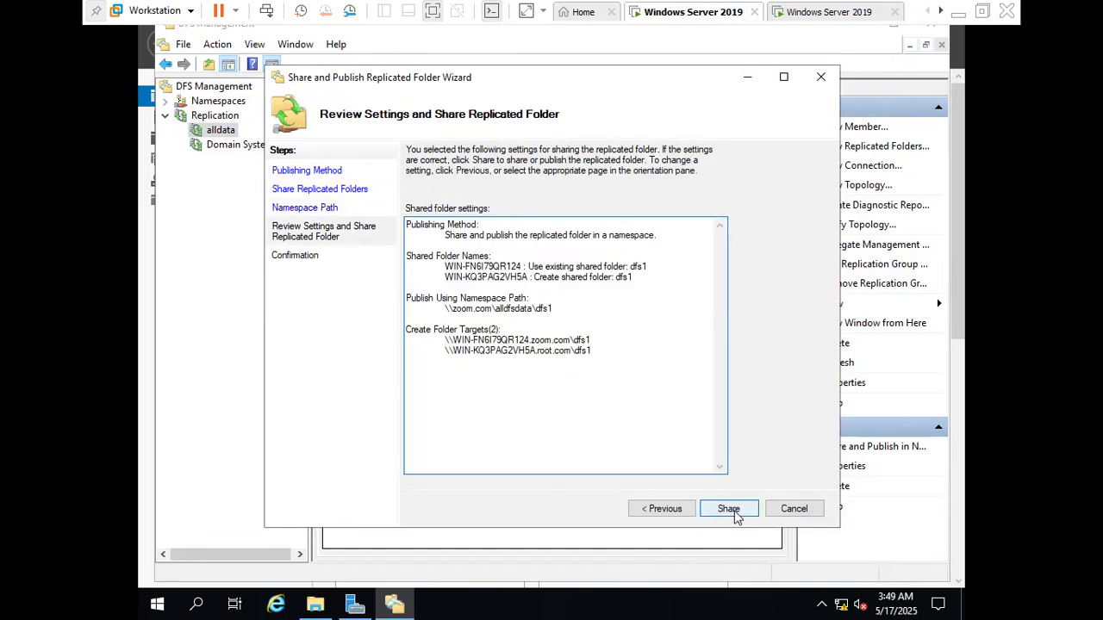
pyautogui.click(733, 510)
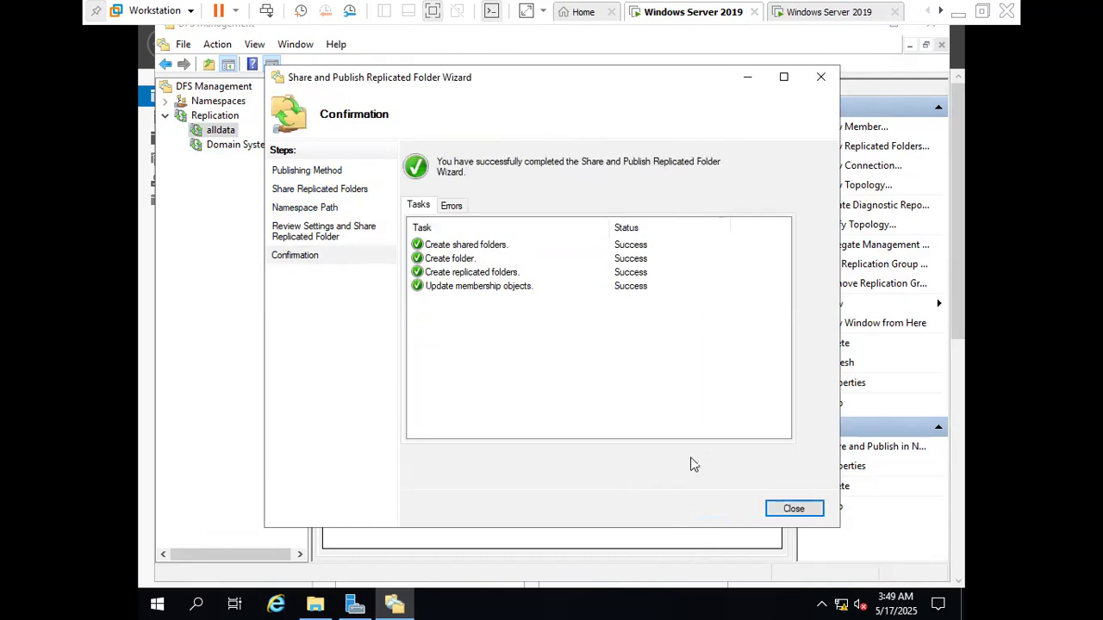
pyautogui.click(793, 508)
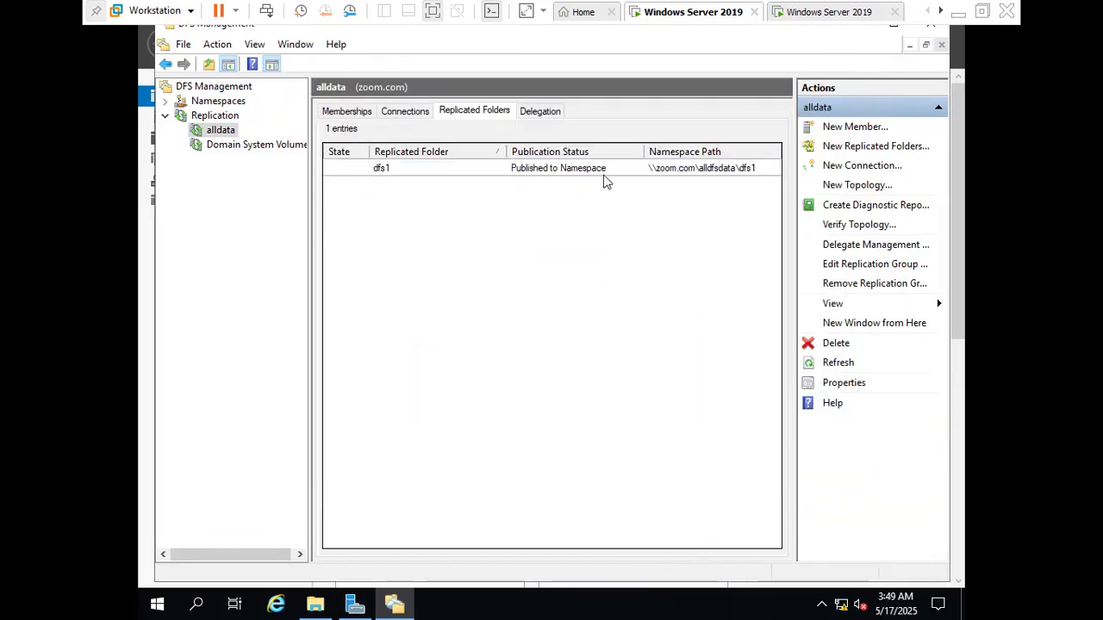
pyautogui.click(940, 44)
# Refresh the server dashboard and force a Group Policy update with gpupdate /force on the zoom.com server
pyautogui.click(708, 45)
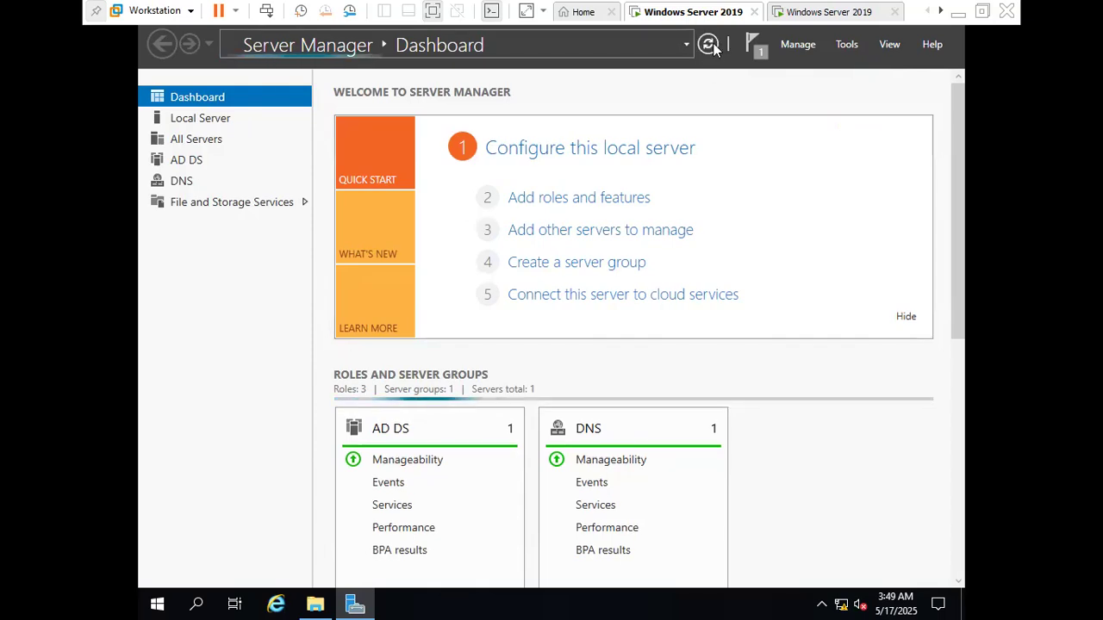
pyautogui.press('super+r')
pyautogui.write('gp')
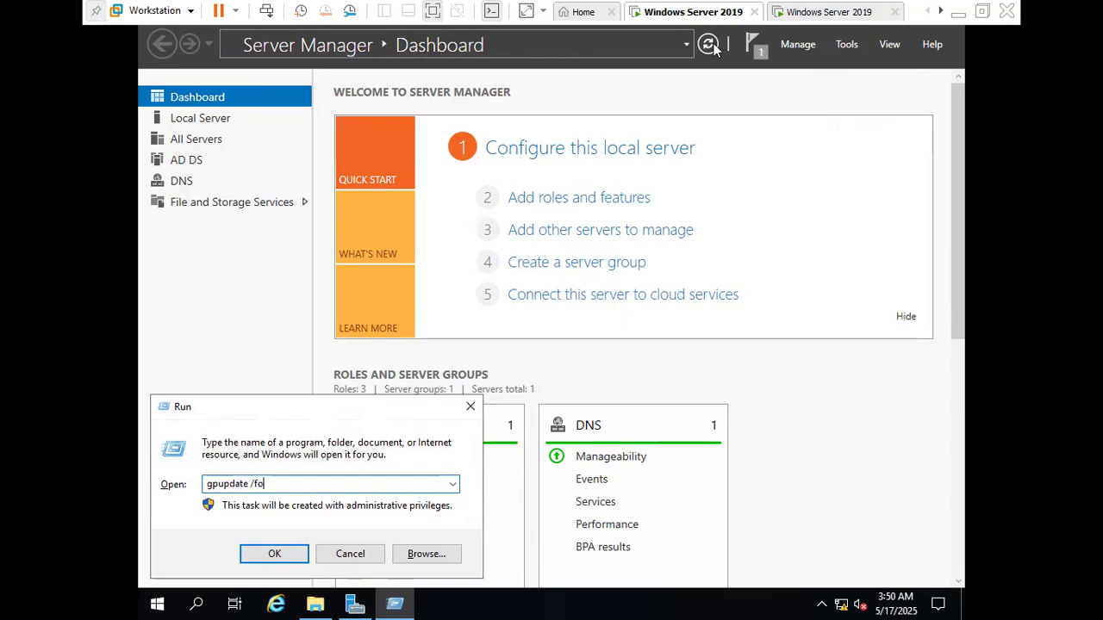
pyautogui.press('Return')
# Switch to the root.com server and force a Group Policy update there with gpupdate /force
pyautogui.click(767, 25)
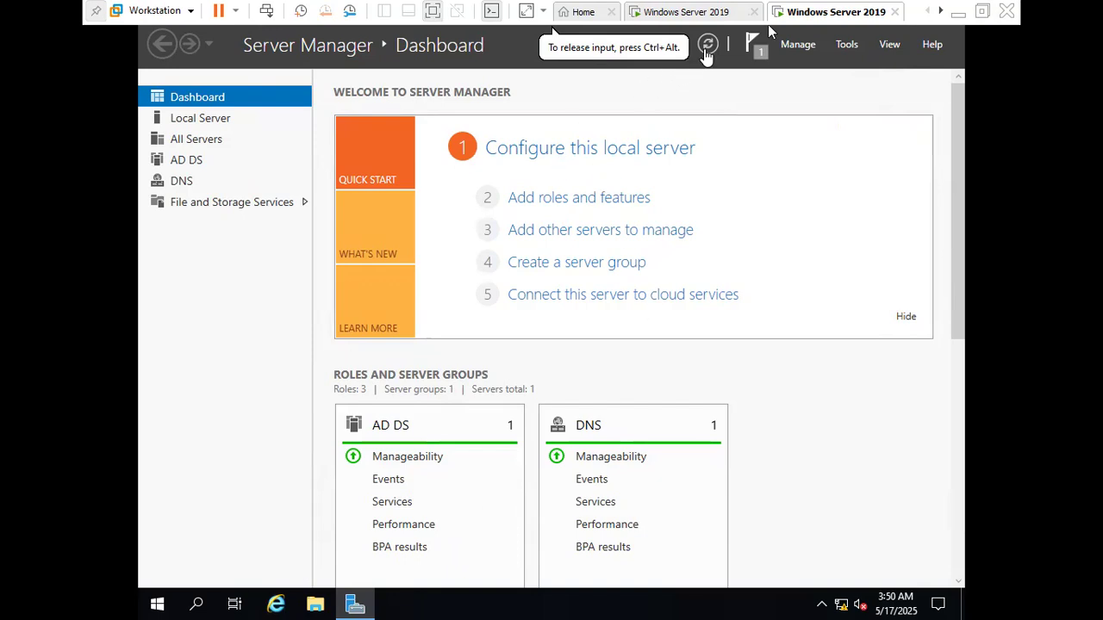
pyautogui.press('super+r')
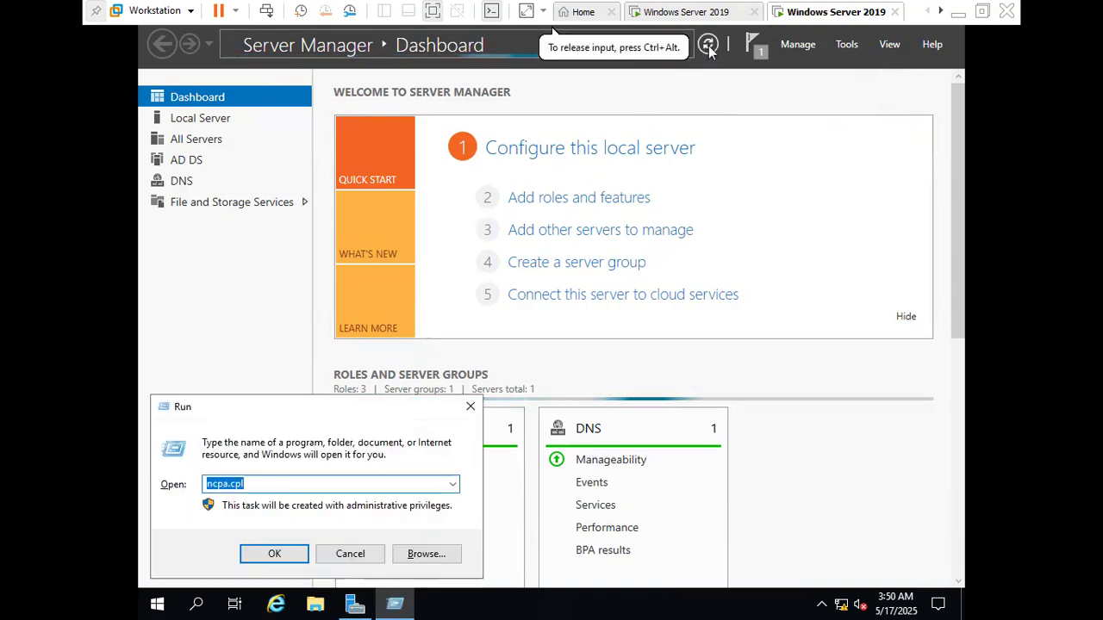
pyautogui.write('gpupdate /force')
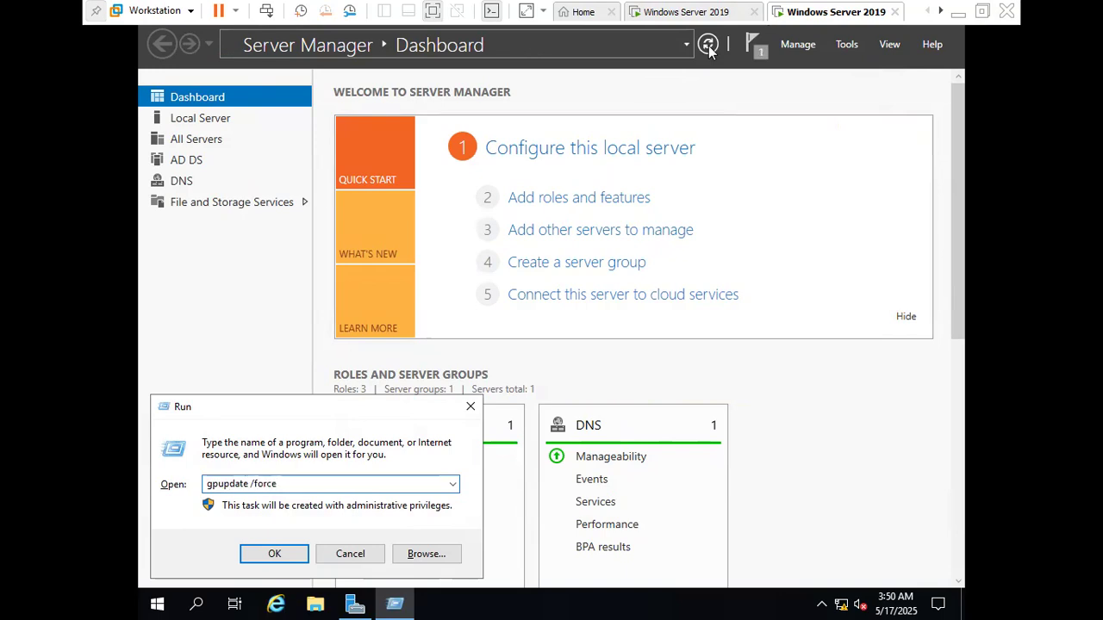
pyautogui.press('Return')
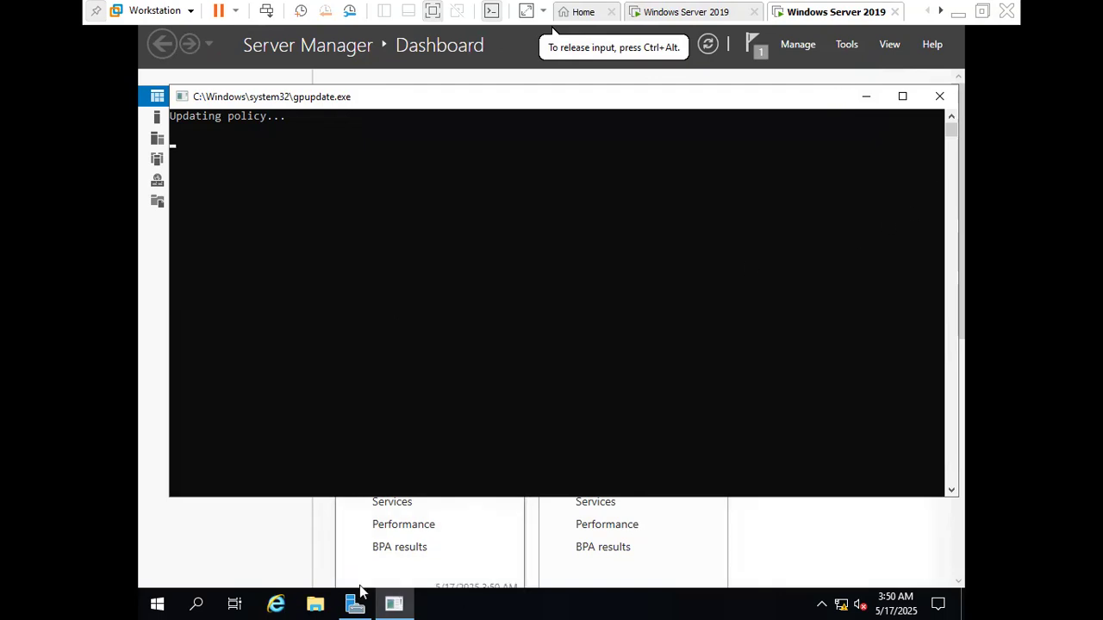
pyautogui.click(942, 100)
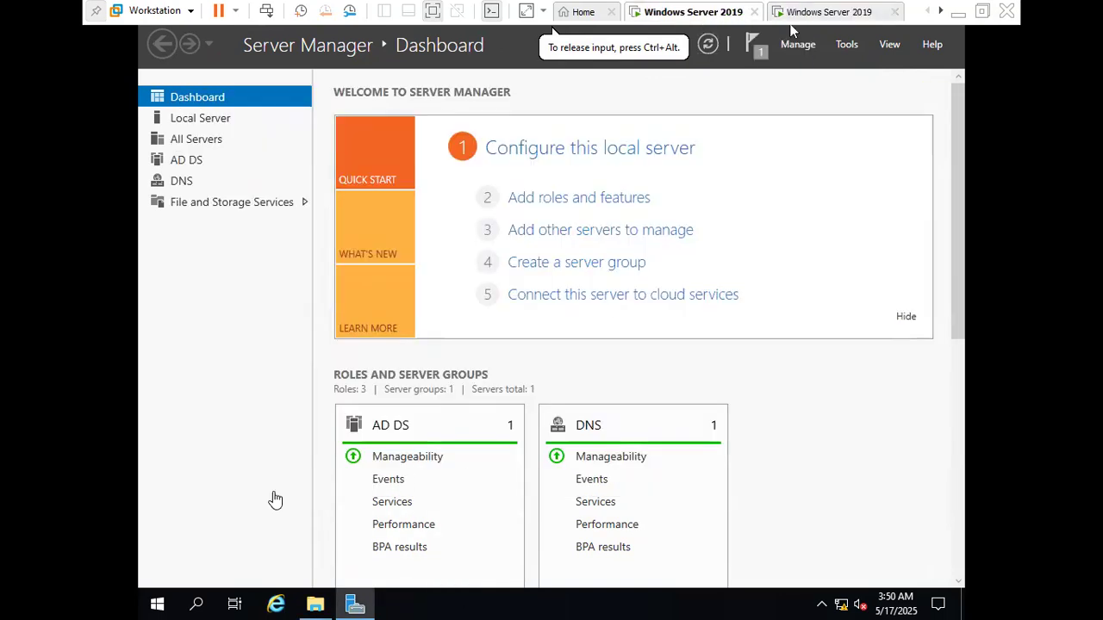
# On the zoom.com server, create two folders named 1 and 2 inside dfs1 on New Volume (E:)
pyautogui.click(315, 603)
pyautogui.doubleClick(448, 189)
pyautogui.rightClick(556, 300)
pyautogui.moveTo(660, 493)
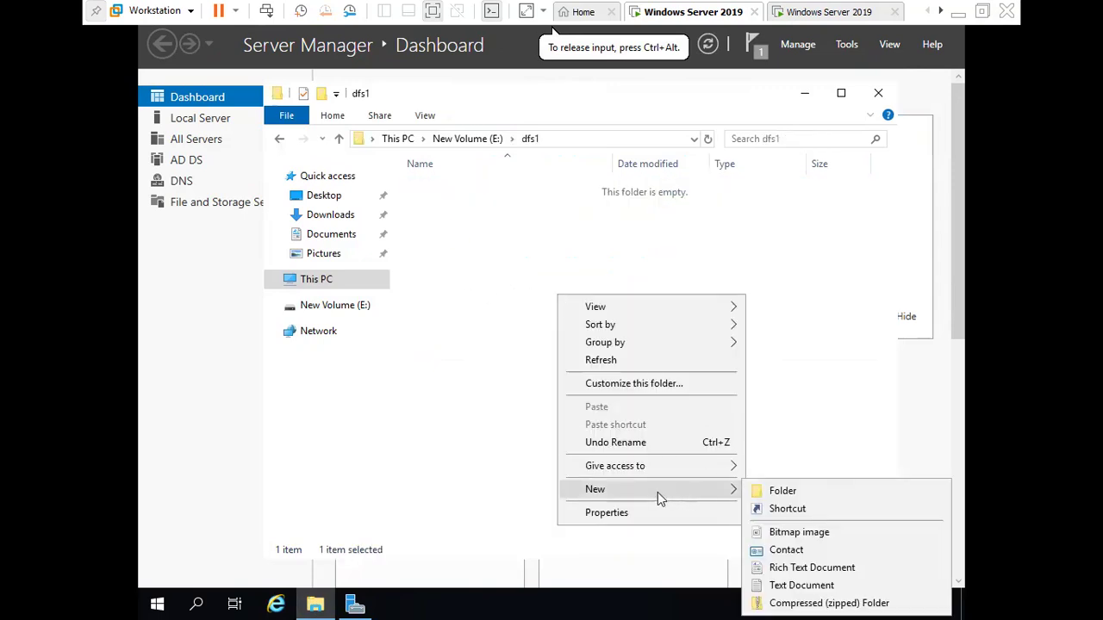
pyautogui.click(786, 419)
pyautogui.write('1')
pyautogui.click(630, 341)
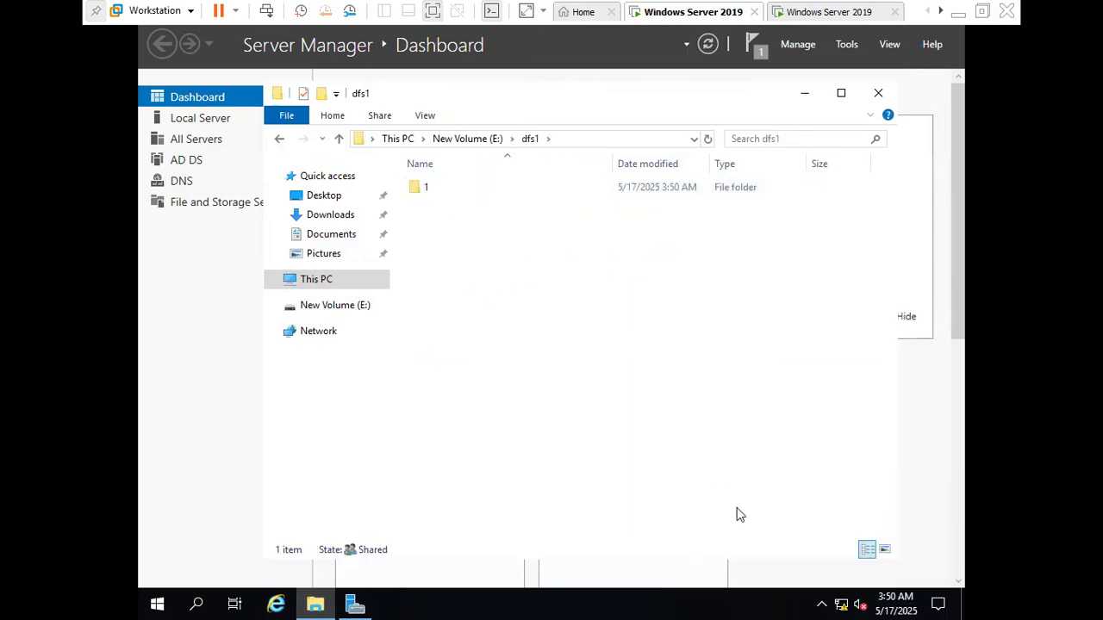
pyautogui.rightClick(570, 412)
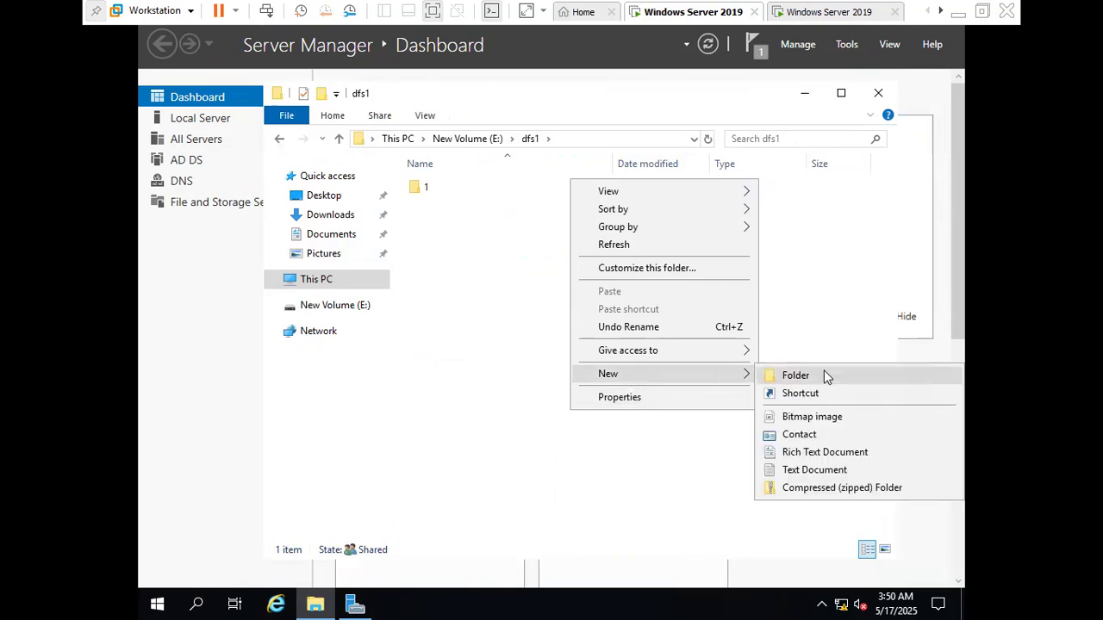
pyautogui.click(823, 375)
pyautogui.write('2')
# Add a text document named it123 to the dfs1 folder
pyautogui.rightClick(547, 358)
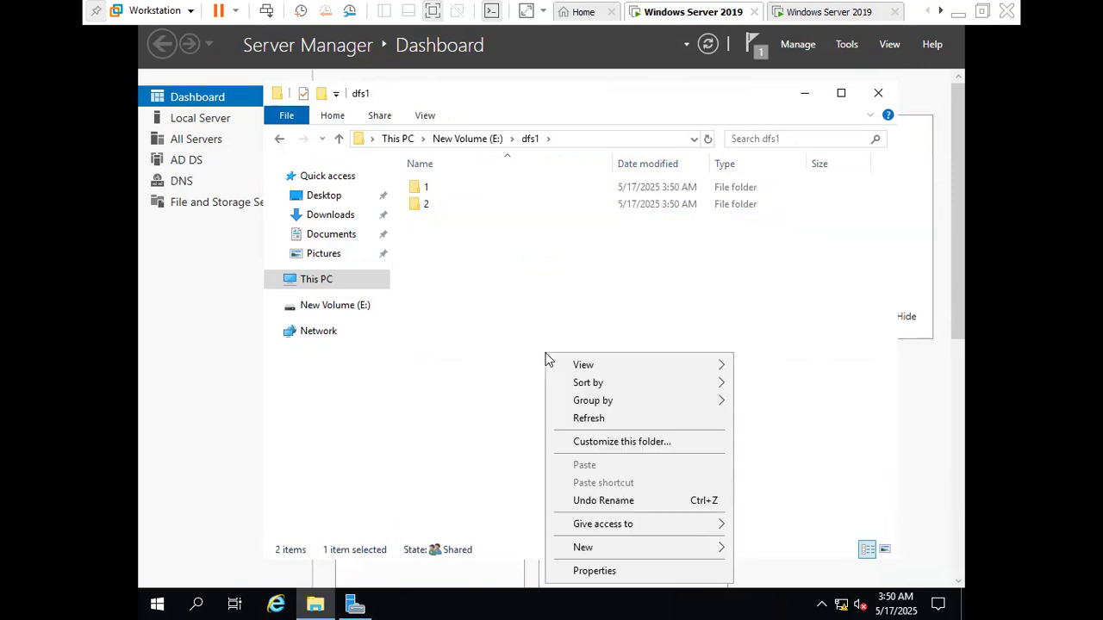
pyautogui.moveTo(634, 546)
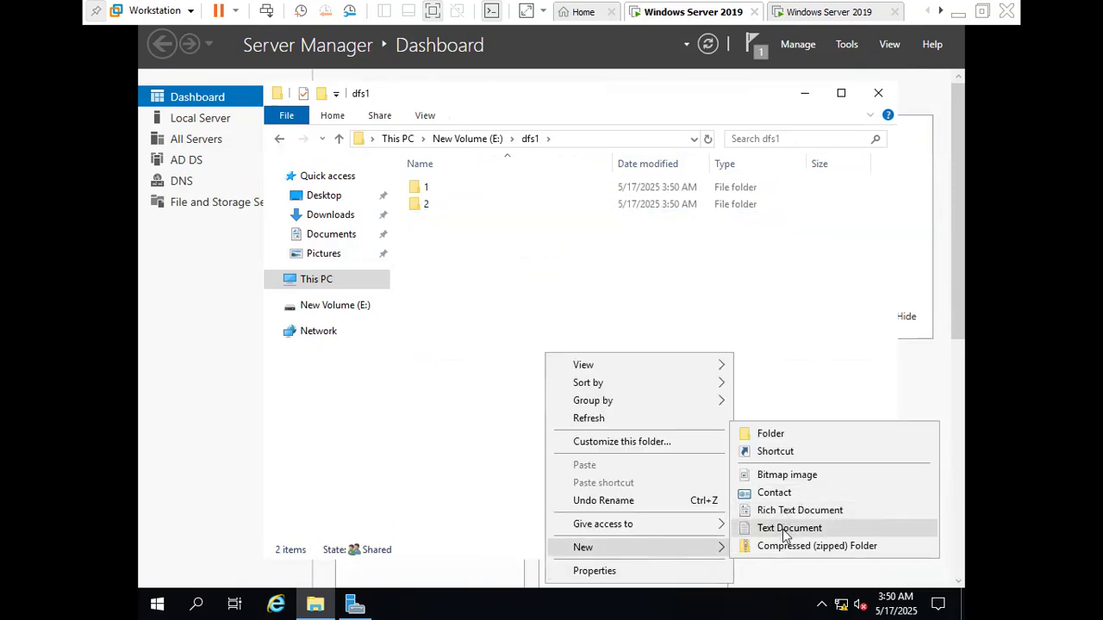
pyautogui.click(786, 528)
pyautogui.write('it123')
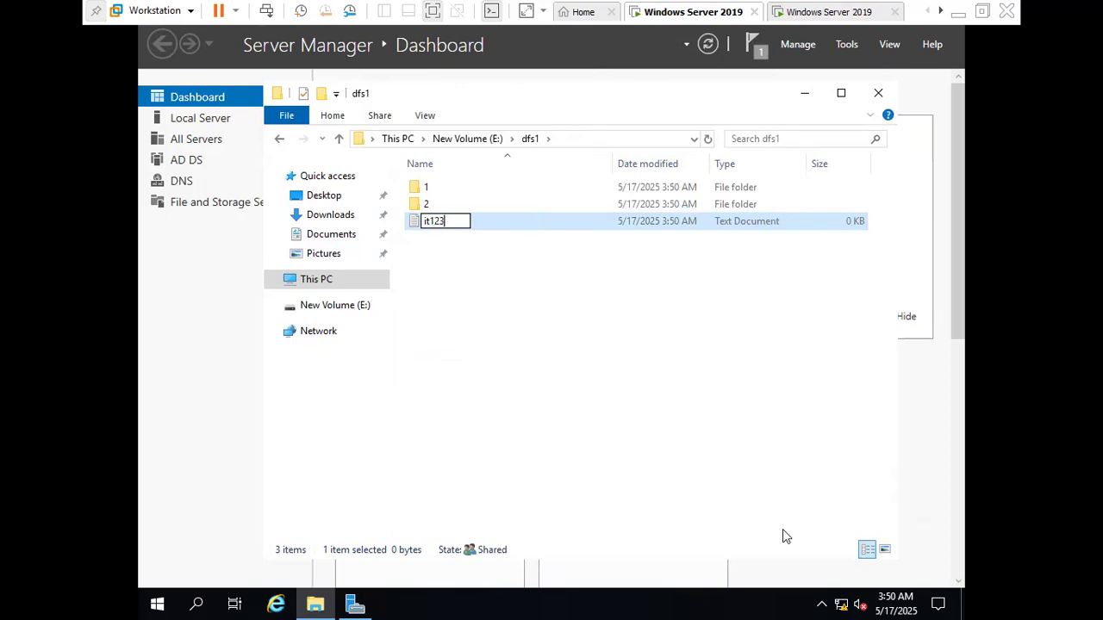
pyautogui.click(625, 346)
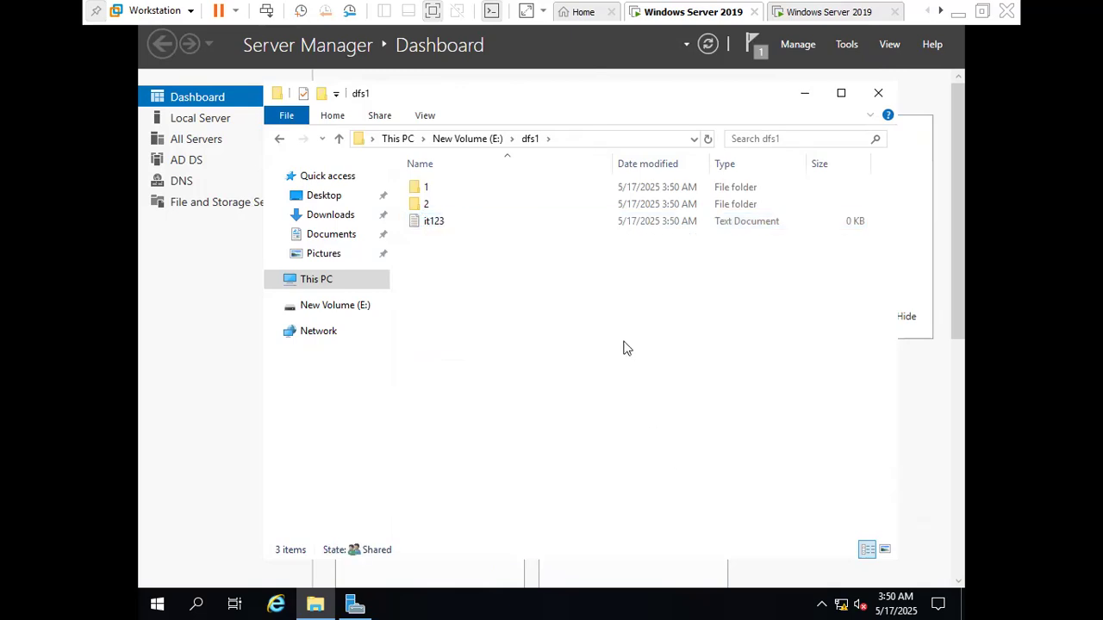
# On the root.com server, open dfs2\dfs1 on New Volume (E:) and check its contents for the replicated items
pyautogui.click(825, 14)
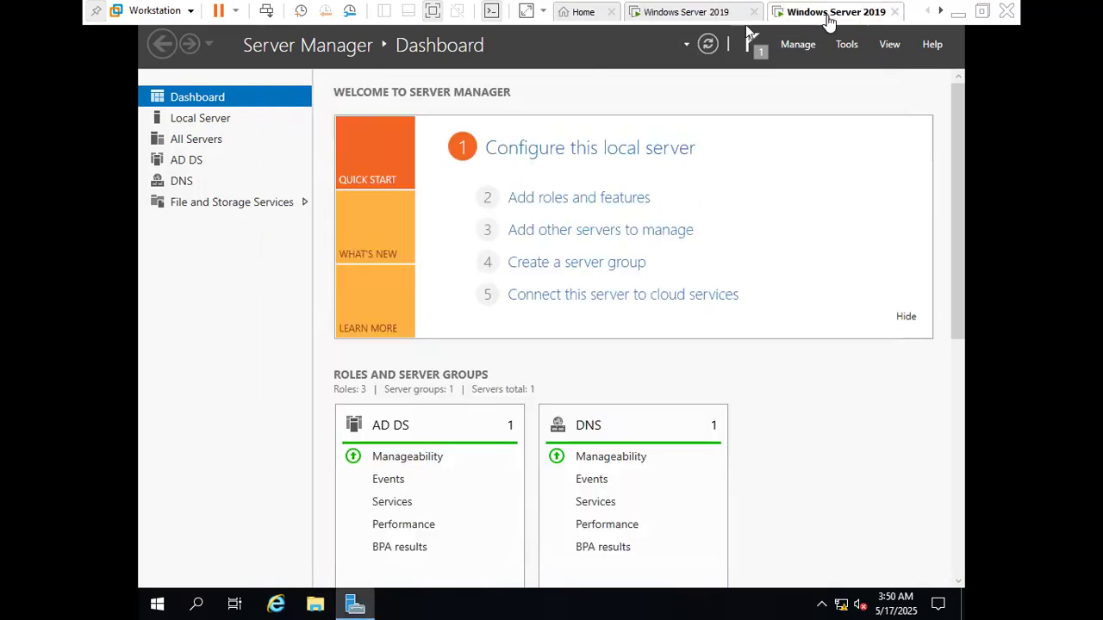
pyautogui.click(315, 604)
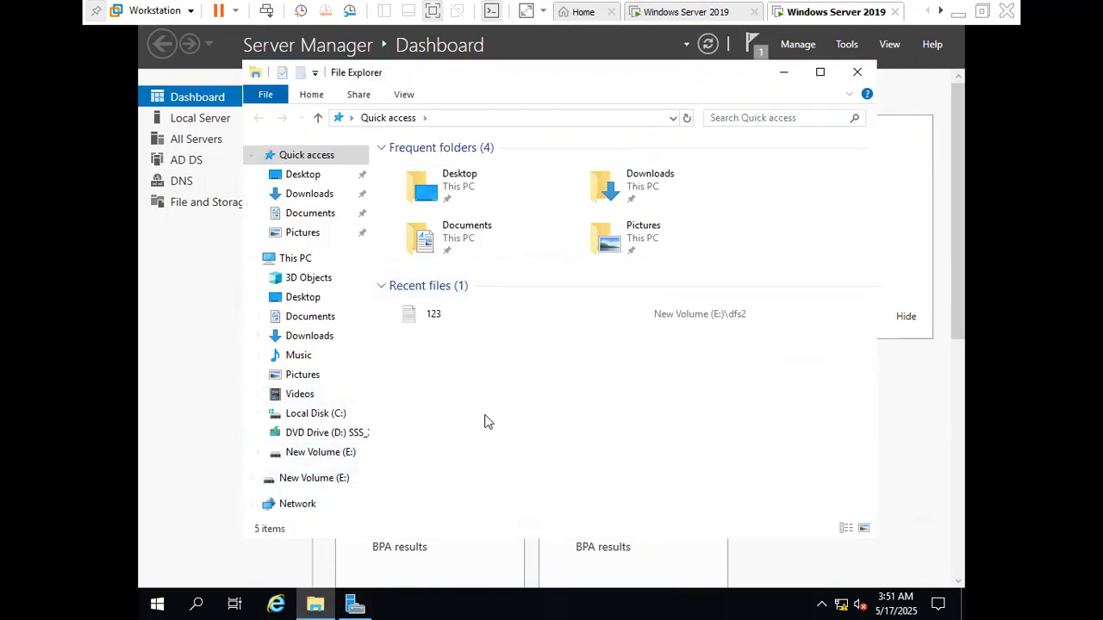
pyautogui.click(306, 455)
pyautogui.doubleClick(414, 168)
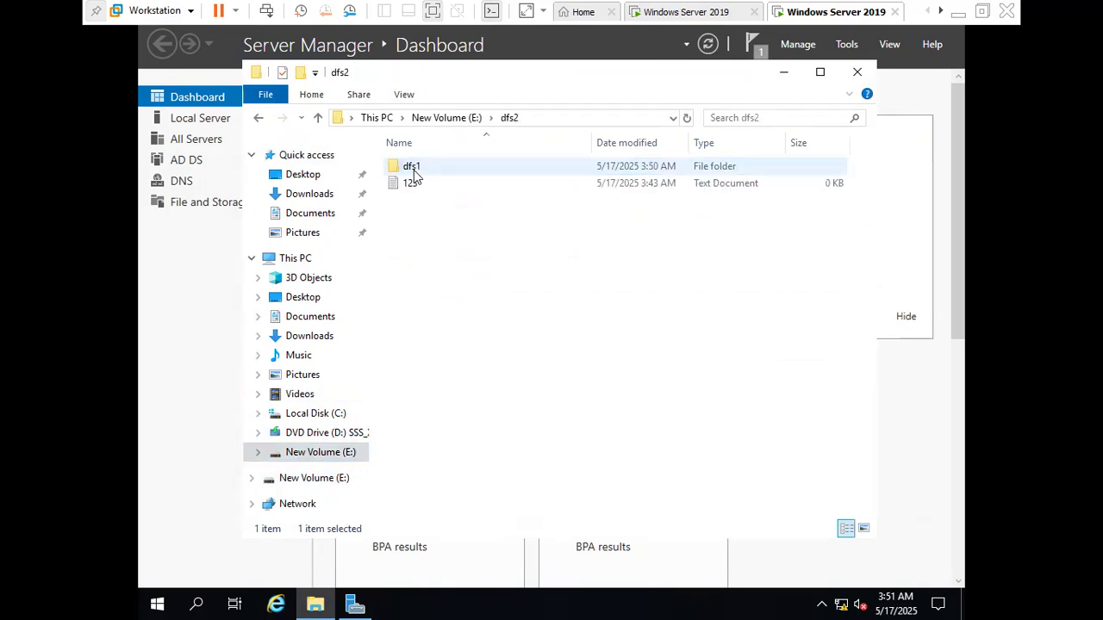
pyautogui.doubleClick(414, 166)
pyautogui.moveTo(475, 314); pyautogui.dragTo(406, 152)
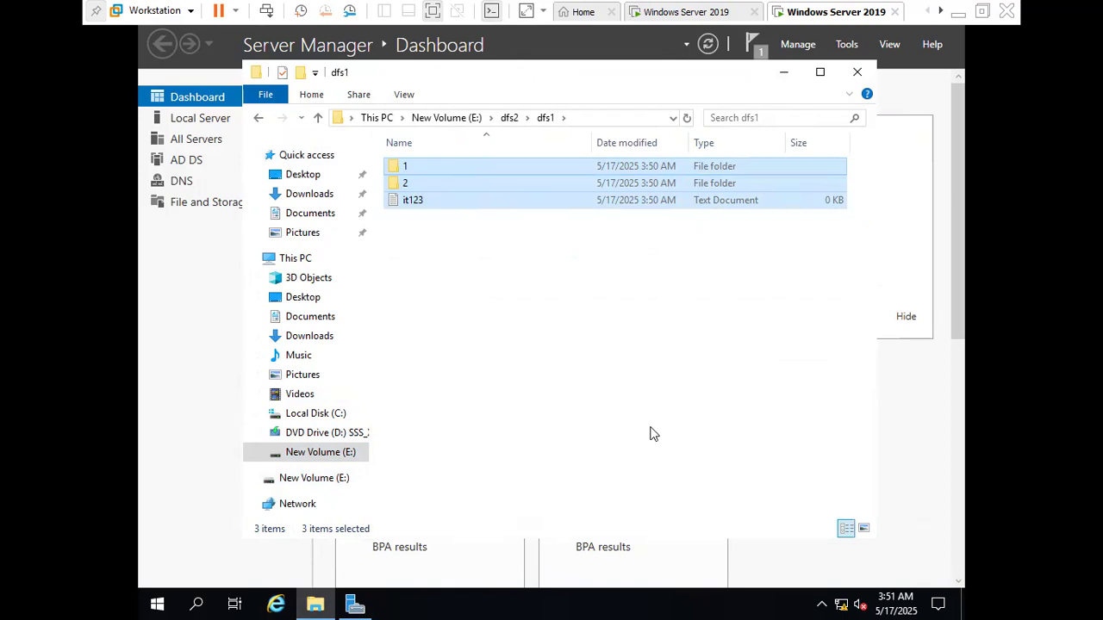
# Create folders named sale and hr in dfs2\dfs1, and return to dfs1 on the zoom.com server to check replication
pyautogui.rightClick(548, 355)
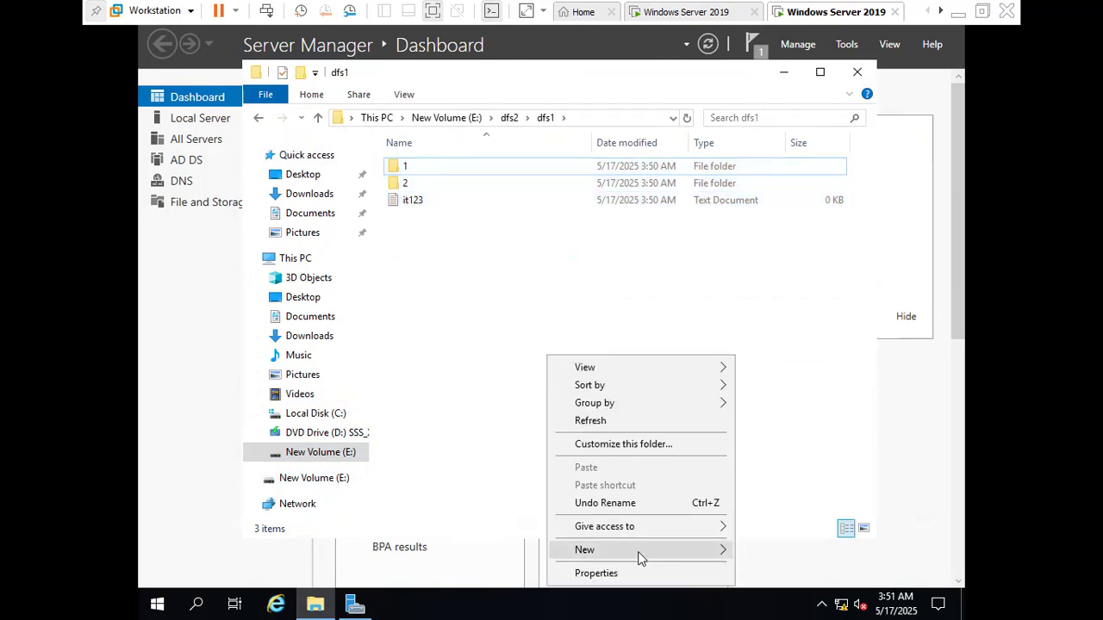
pyautogui.moveTo(639, 556)
pyautogui.click(789, 441)
pyautogui.write('sale')
pyautogui.moveTo(508, 371); pyautogui.dragTo(487, 452)
pyautogui.rightClick(487, 451)
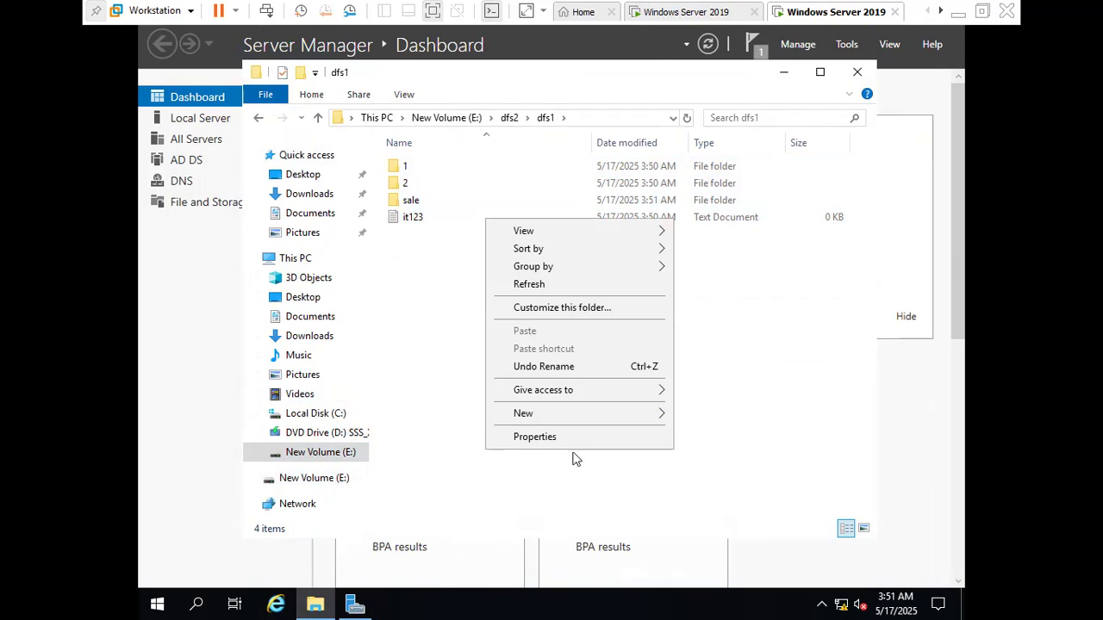
pyautogui.moveTo(591, 421)
pyautogui.click(725, 419)
pyautogui.write('hr')
pyautogui.click(619, 424)
pyautogui.click(672, 12)
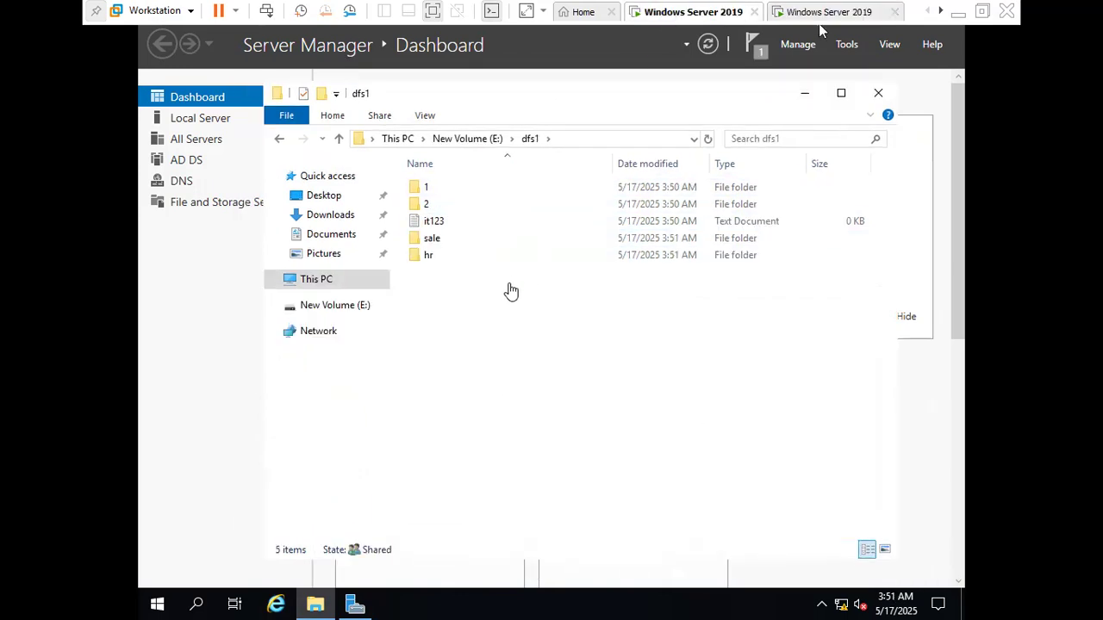